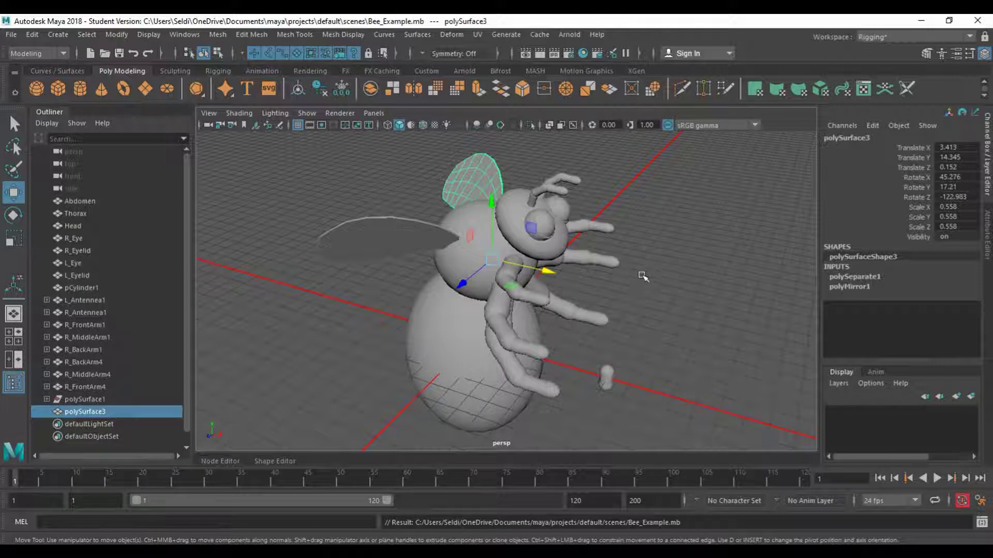
Step: Select the abdomen and the two wing meshes in turn to examine which separate objects make up the bee
left_click(446, 335)
left_click(446, 335)
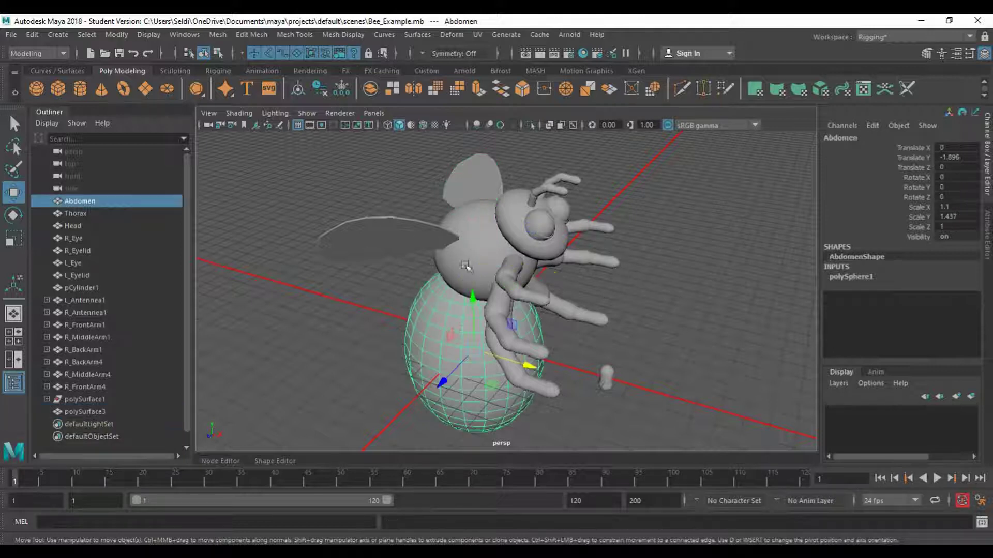
left_click(454, 237)
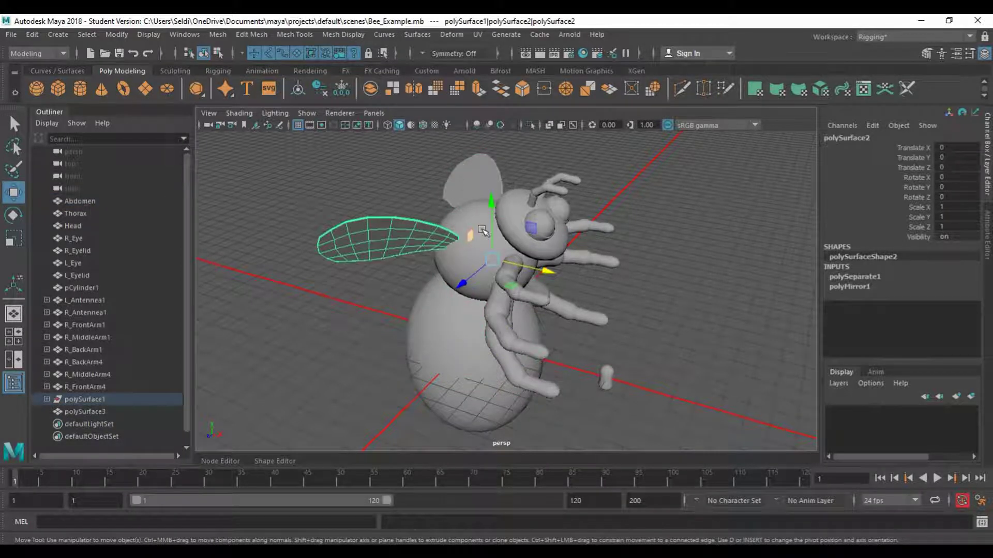
key("q")
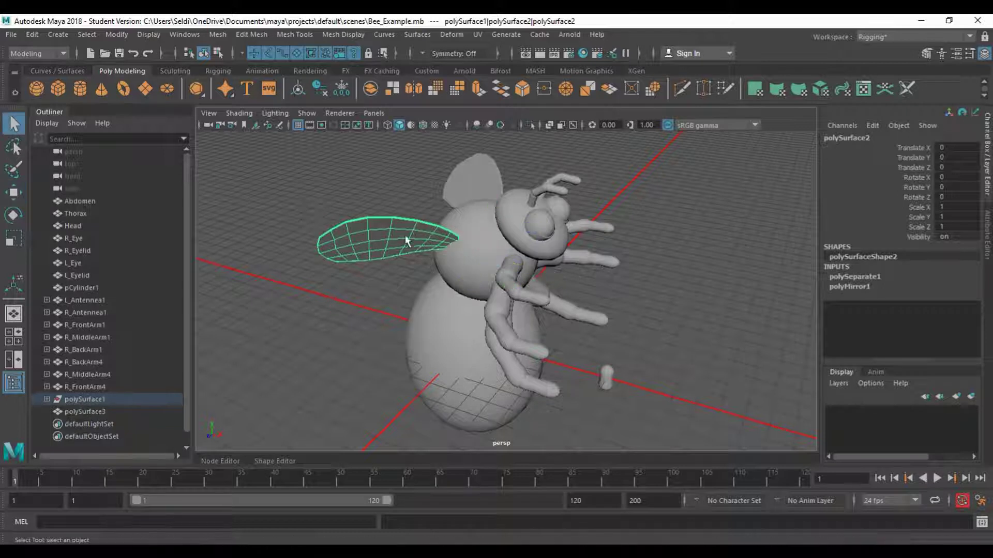
left_click(464, 182)
left_click(425, 229)
left_click(463, 182)
left_click(429, 227)
left_click(468, 179)
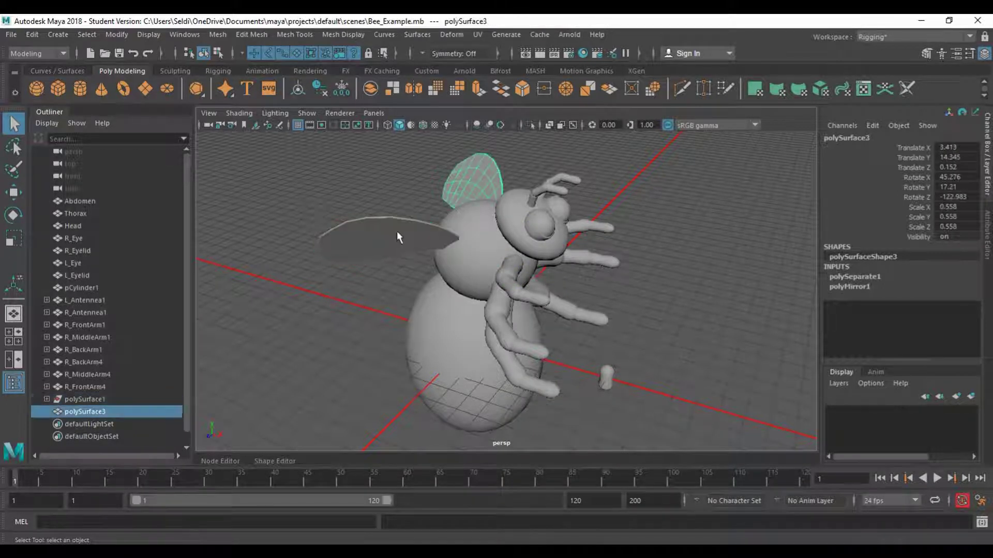
Step: Open the UV Editor for the wing polySurface2 as a smaller window beside the 3D view, with the Modeling menu set active
left_click(396, 231)
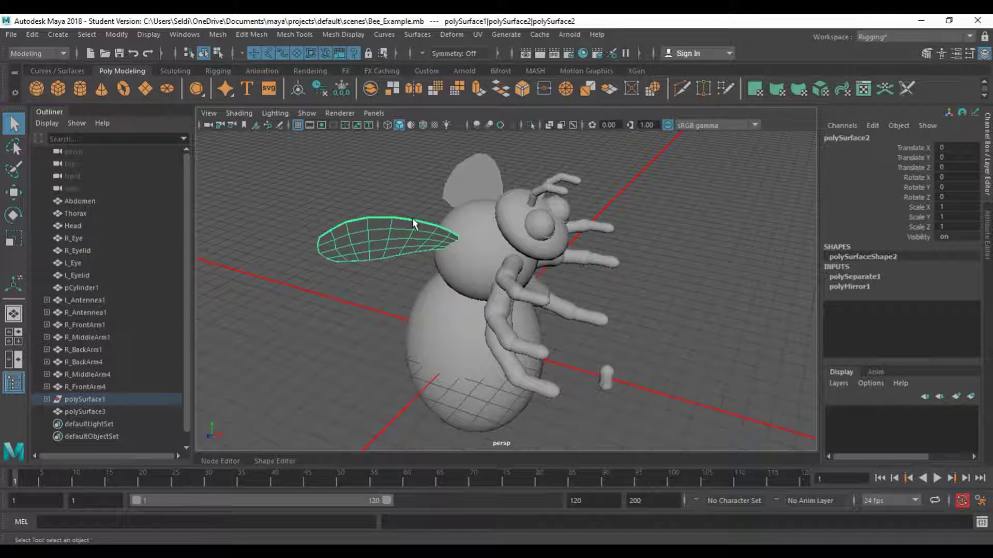
left_click(475, 36)
left_click(507, 57)
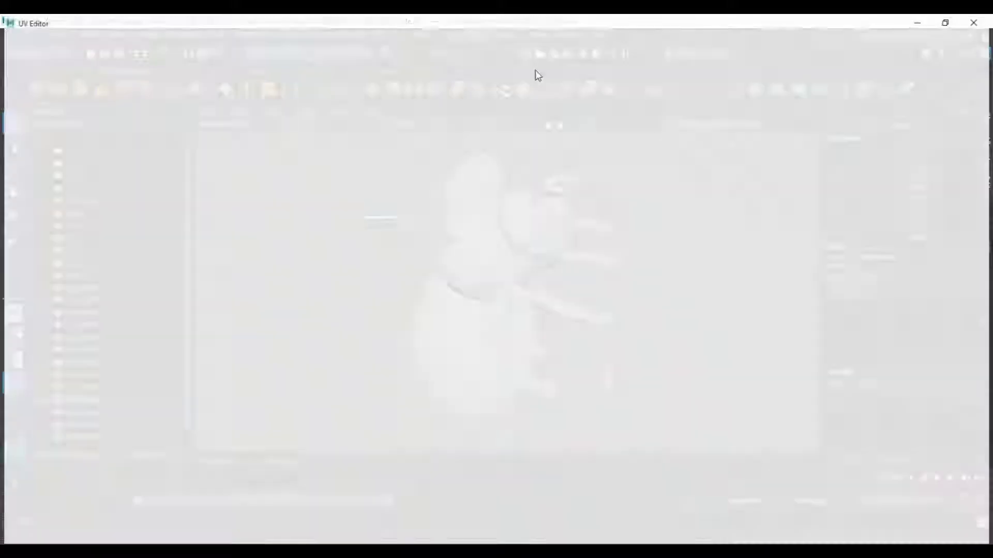
left_click(949, 21)
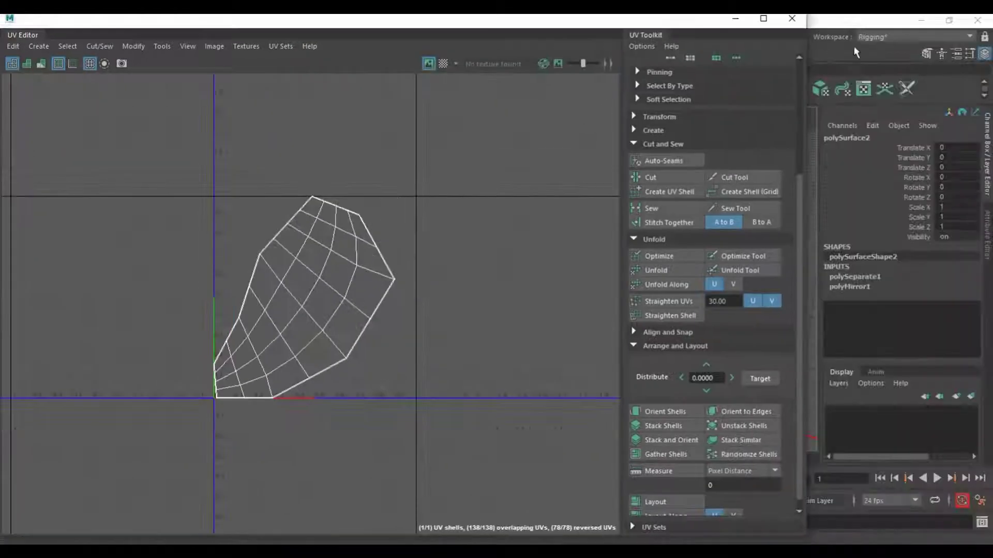
left_click_drag(449, 32, 728, 72)
left_click_drag(439, 75, 564, 114)
left_click(41, 53)
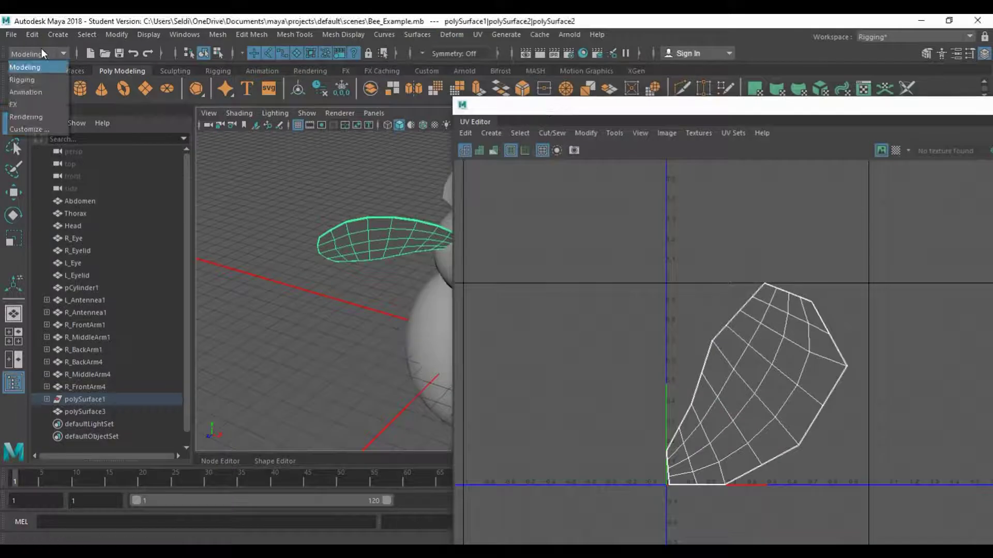
left_click(21, 68)
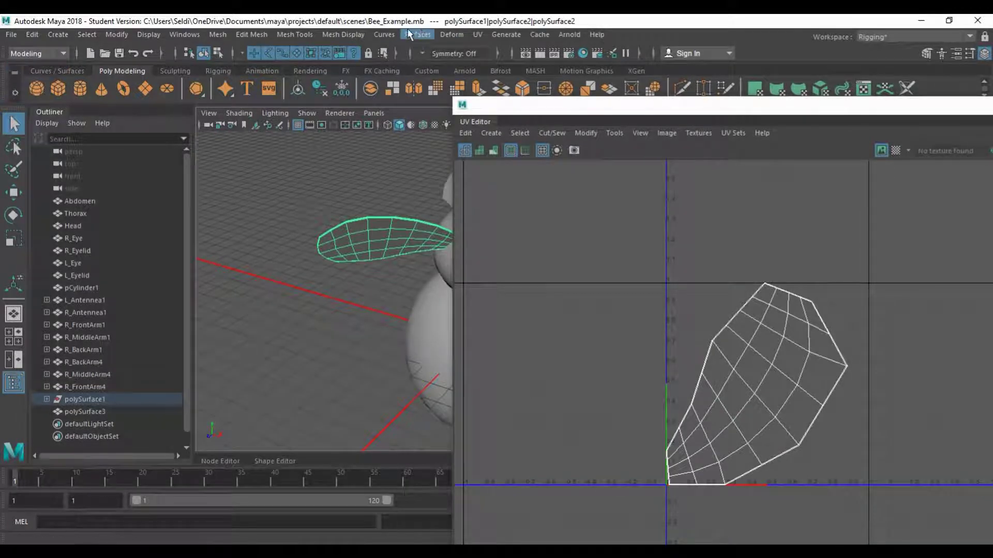
left_click_drag(593, 109, 603, 62)
scroll(804, 359, "up", 3)
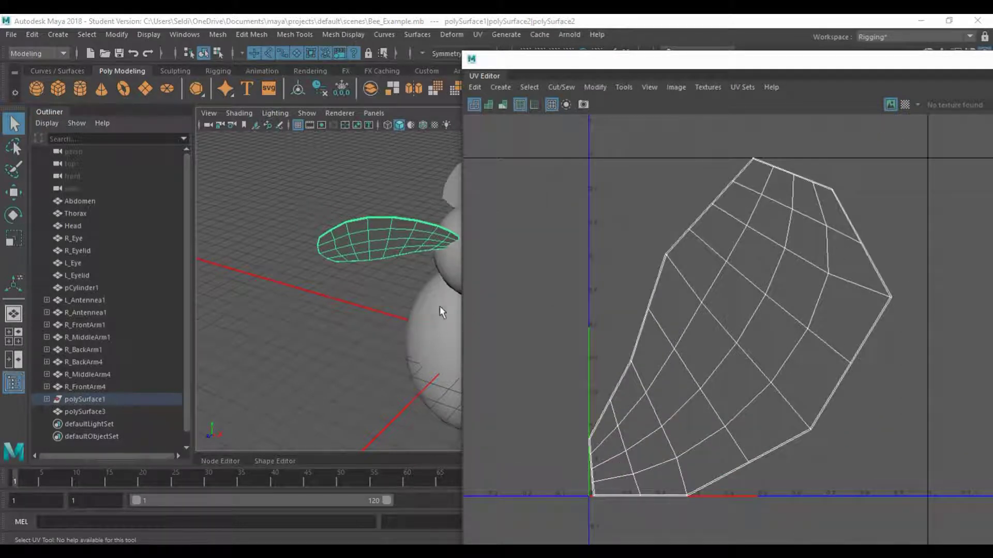
Step: Select single faces on both sides of the wing to examine how they overlap in the UV layout
right_click_drag(716, 293, 715, 313)
left_click_drag(350, 295, 373, 278, "alt")
left_click(307, 250)
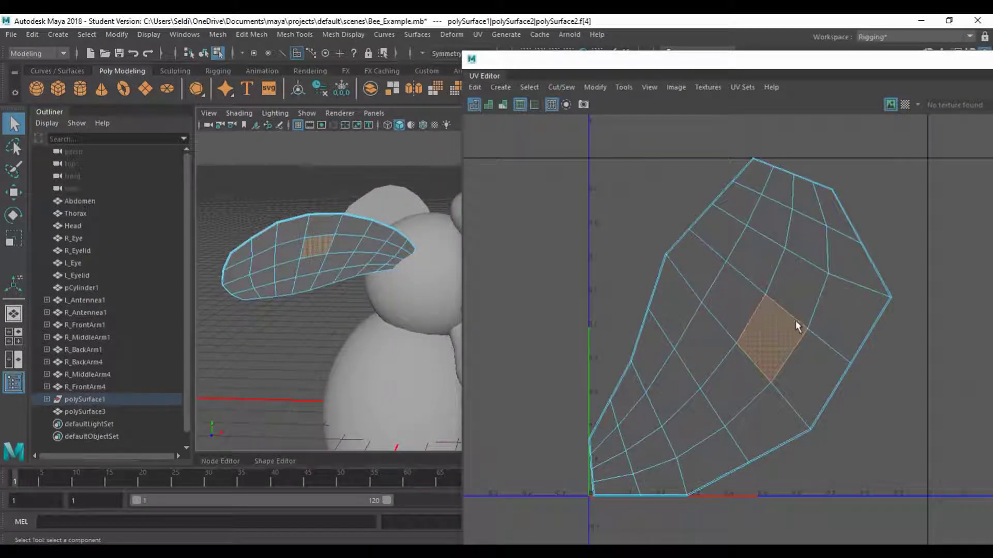
left_click_drag(269, 325, 407, 335, "alt")
middle_click_drag(407, 335, 277, 270, "alt")
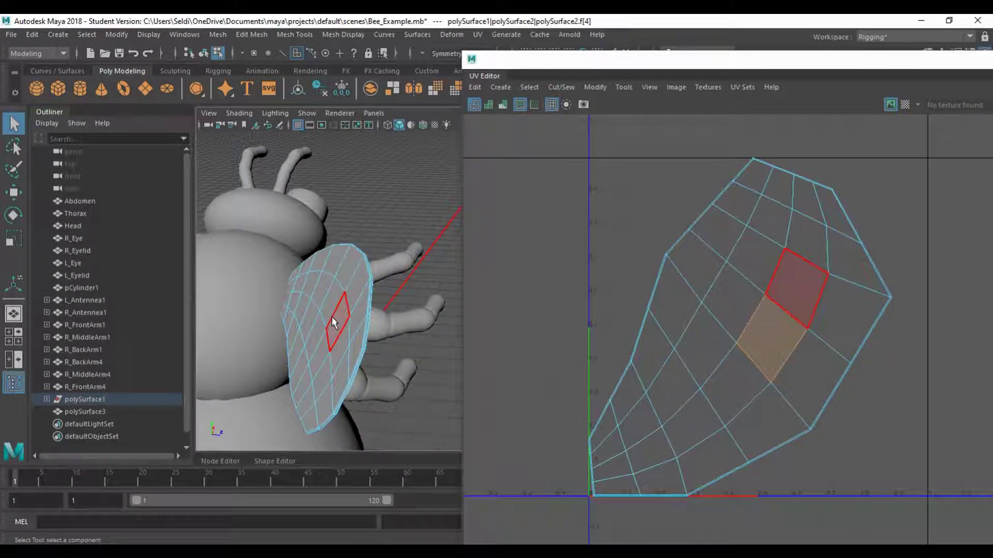
left_click(331, 317)
left_click(318, 305)
left_click(330, 301)
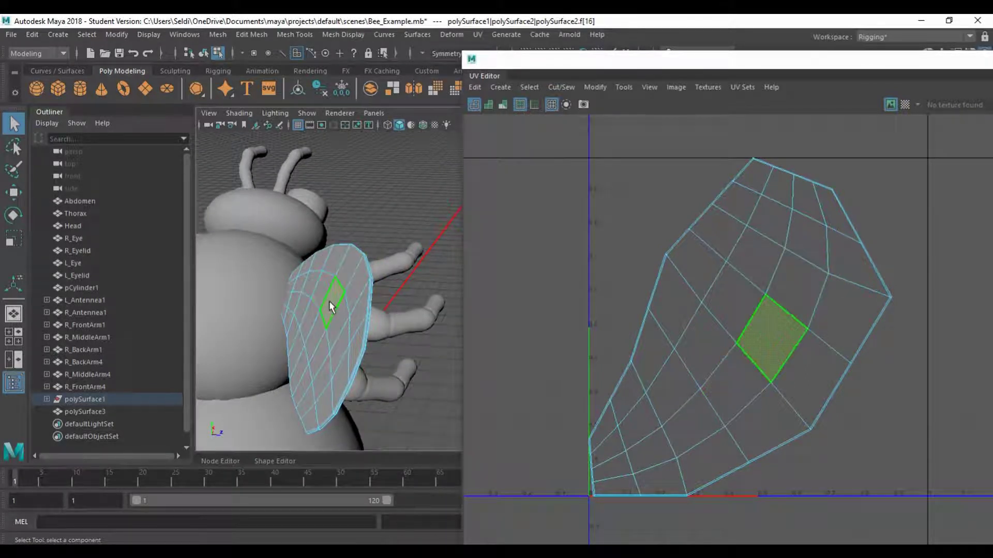
left_click_drag(345, 327, 385, 297, "alt")
scroll(348, 328, "down", 4)
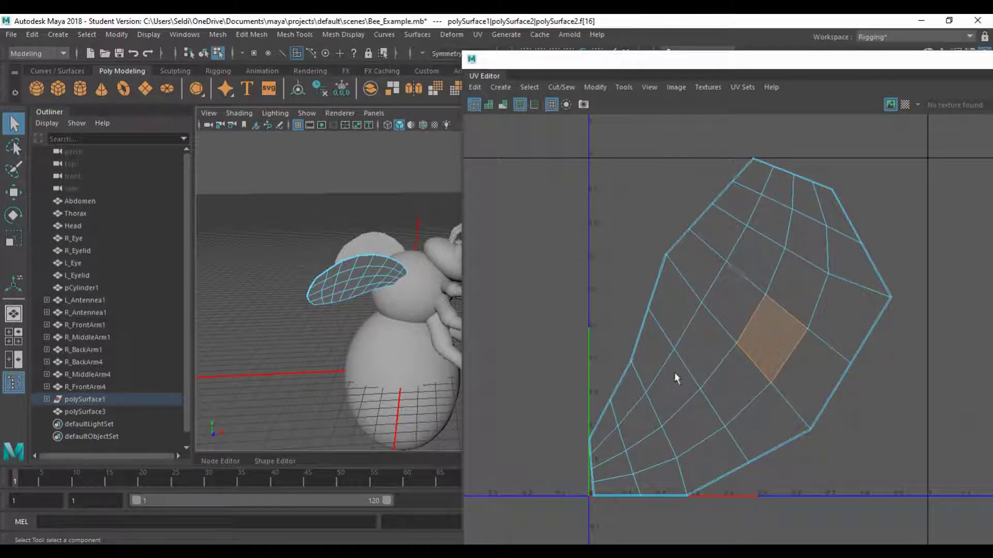
Step: Select the complete edge loop running around the rim of the polySurface2 wing
right_click_drag(346, 269, 373, 185)
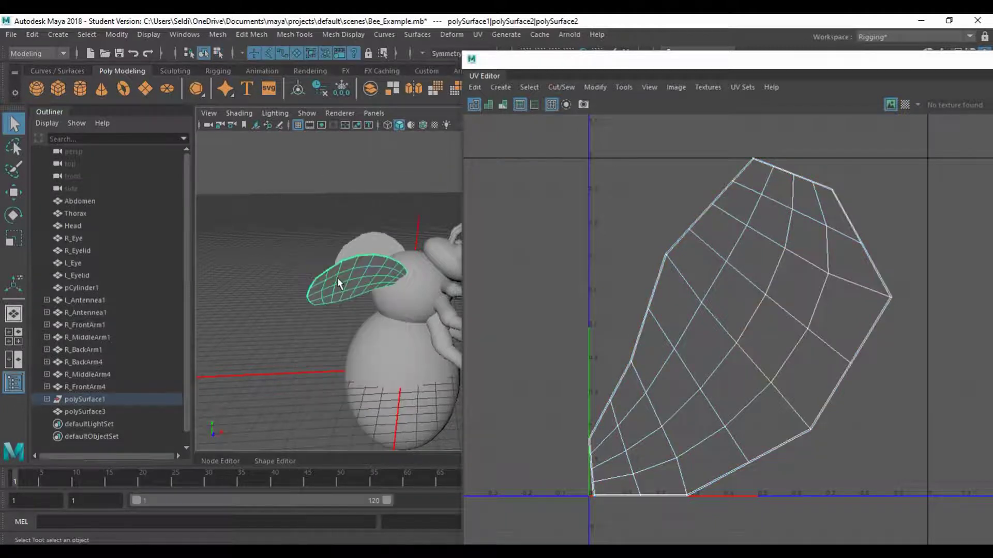
left_click_drag(349, 305, 376, 317, "alt")
scroll(365, 314, "up", 10)
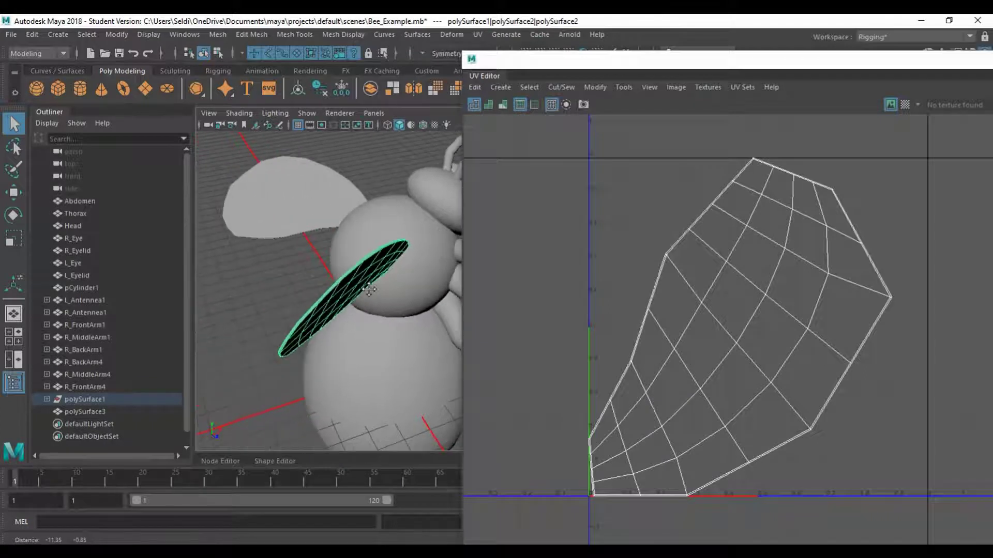
left_click_drag(260, 310, 360, 258, "alt")
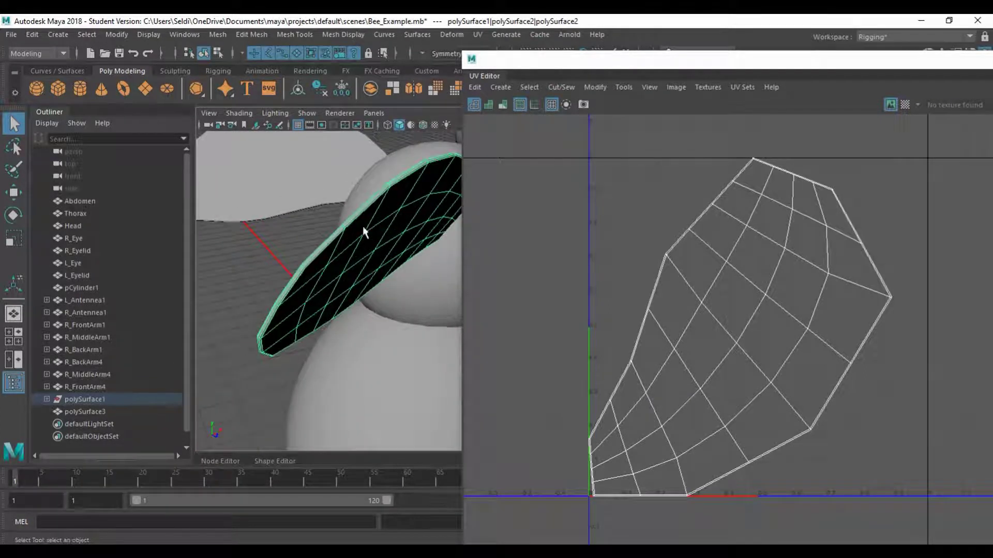
right_click_drag(363, 202, 361, 173)
left_click(344, 222)
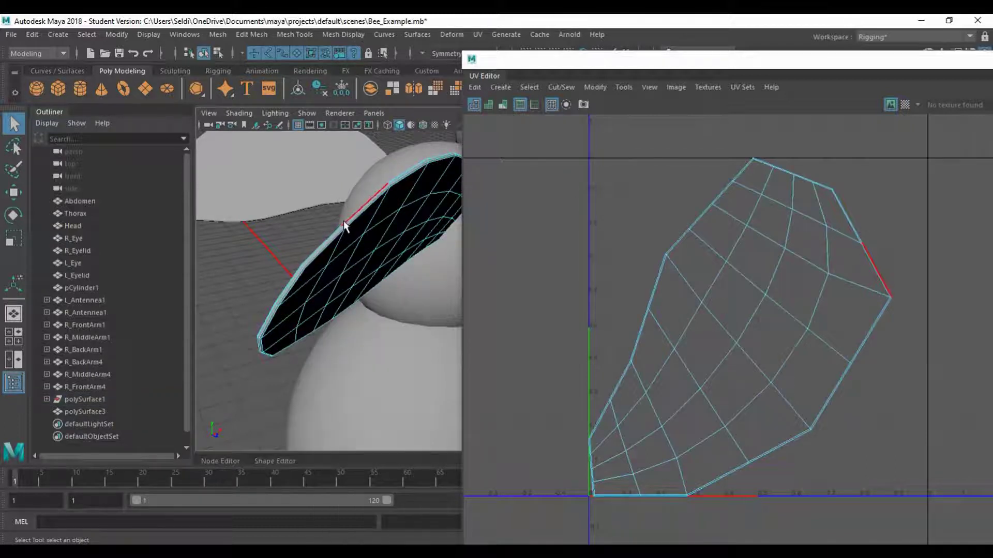
scroll(336, 246, "up", 3)
scroll(255, 226, "down", 2)
scroll(329, 257, "up", 3)
scroll(329, 256, "up", 1)
middle_click_drag(264, 239, 331, 265, "alt")
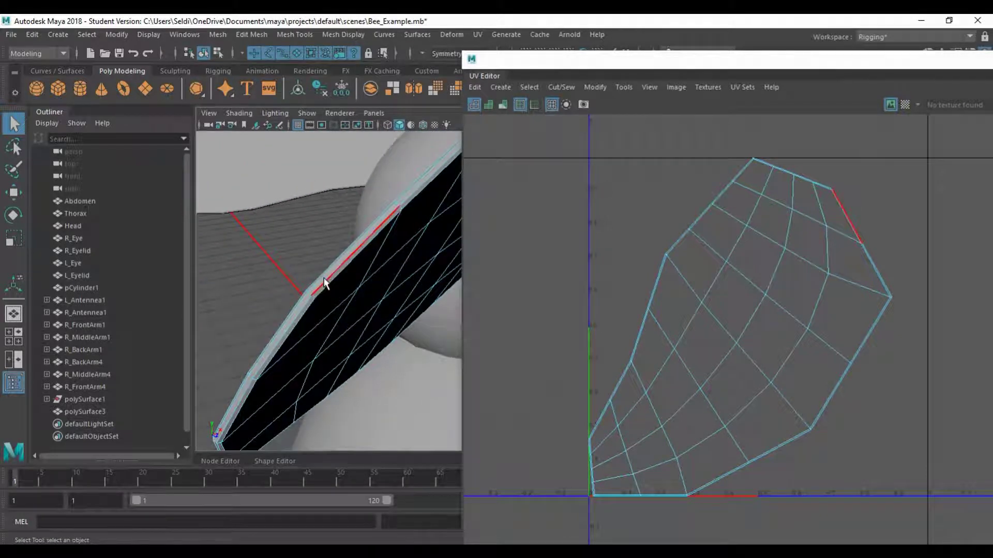
left_click(325, 286)
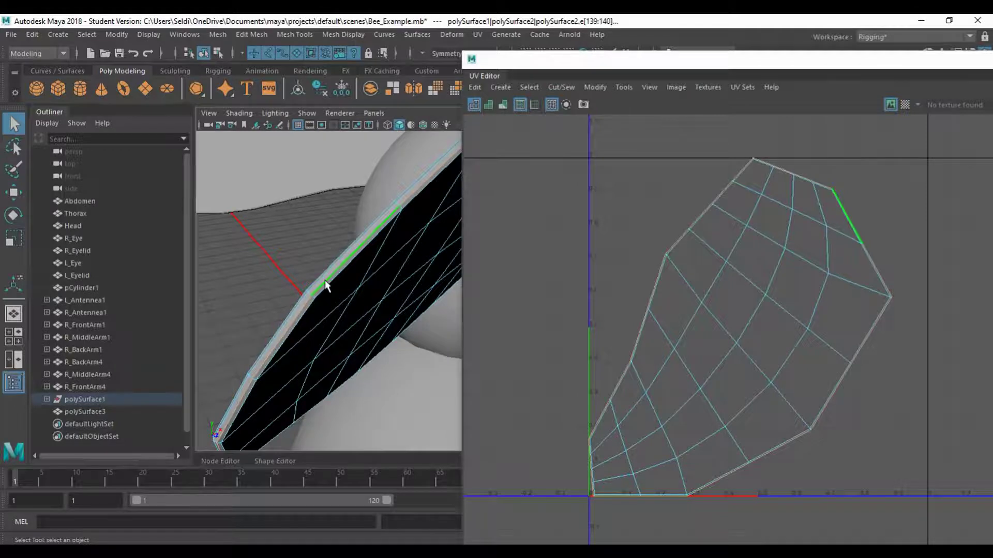
Step: Display the 3D view in wireframe and inspect the selected rim edge loop around the whole wing
key("4")
left_click_drag(347, 310, 334, 283, "alt")
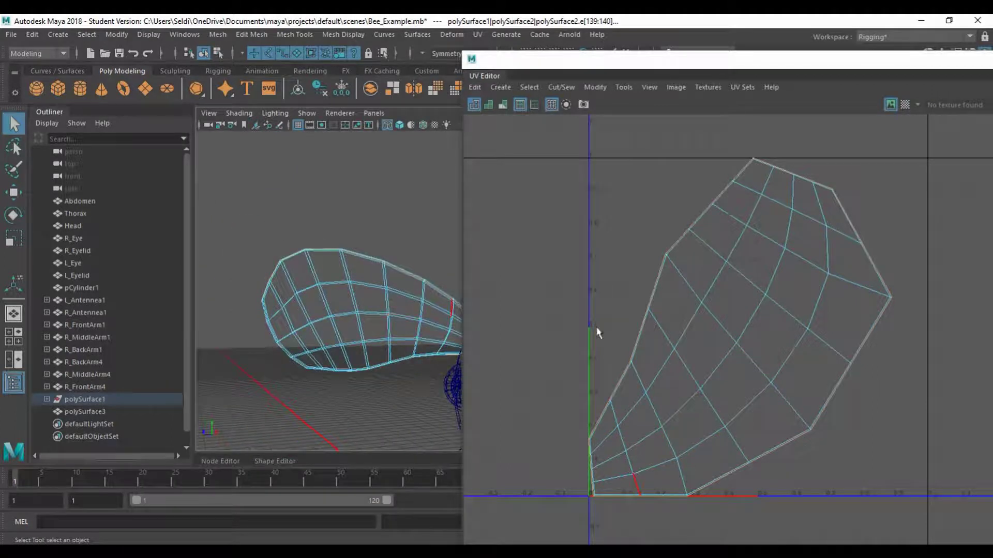
middle_click_drag(368, 292, 291, 280, "alt")
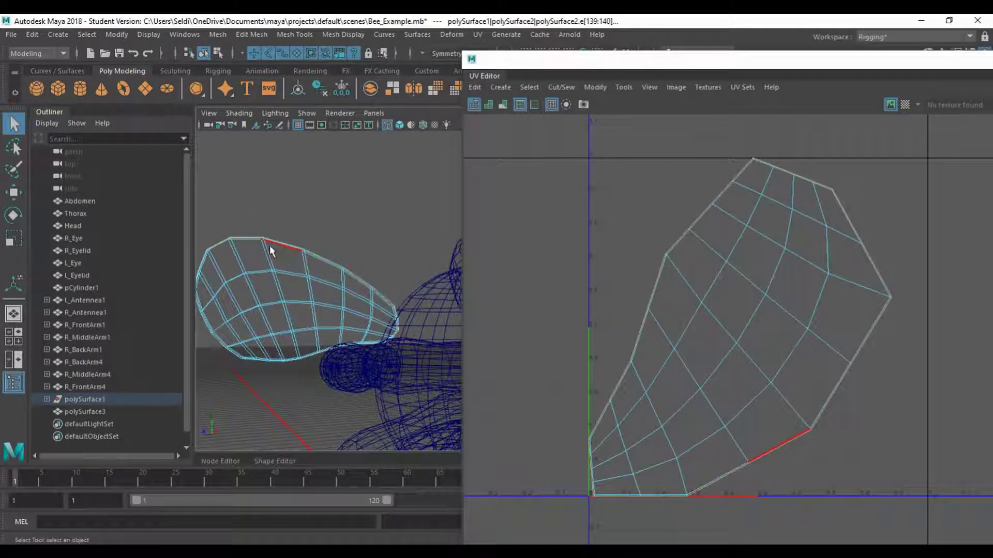
Step: Collapse the Unfold and Arrange and Layout tools, and cut the wing's UVs along the selected rim edge loop
left_click_drag(758, 59, 380, 55)
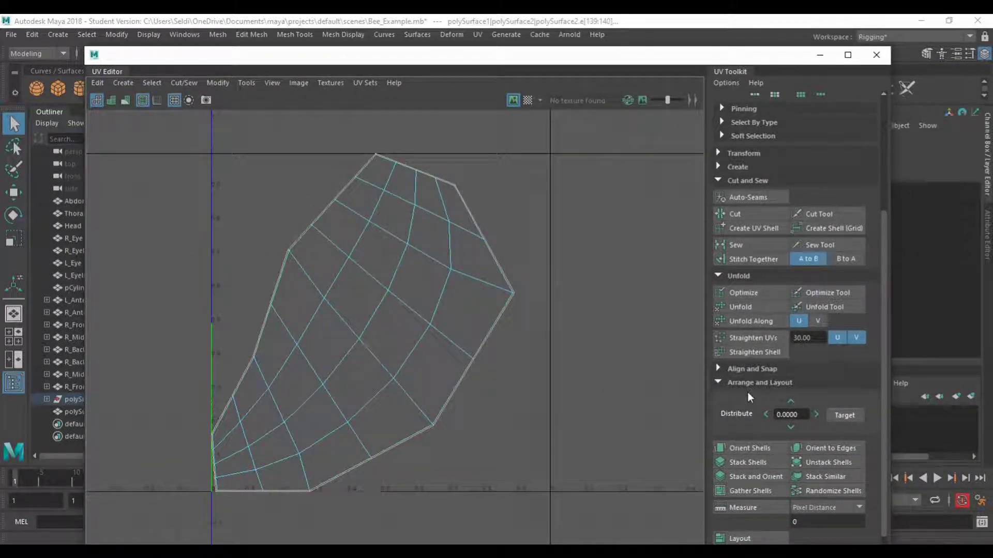
left_click(719, 277)
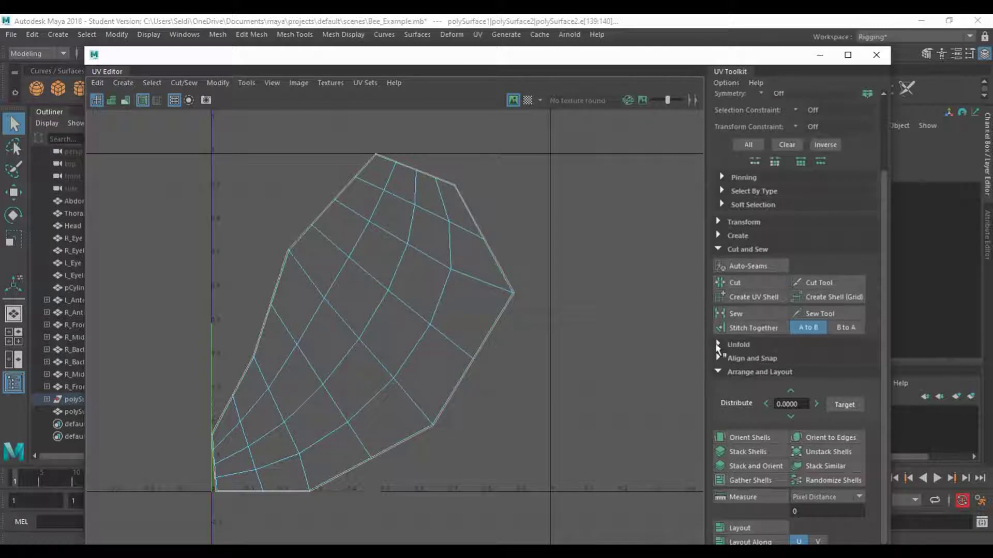
left_click(718, 371)
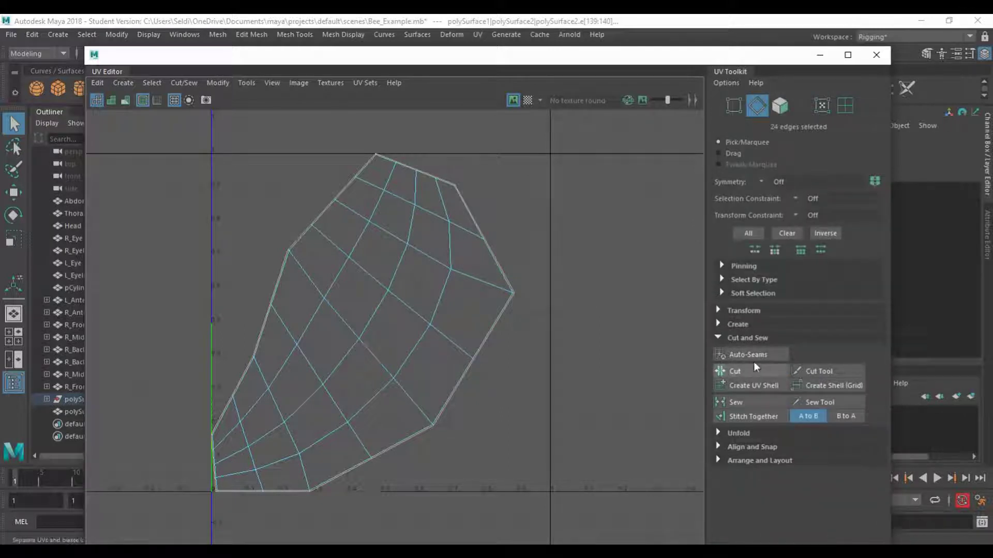
left_click(717, 337)
left_click(717, 338)
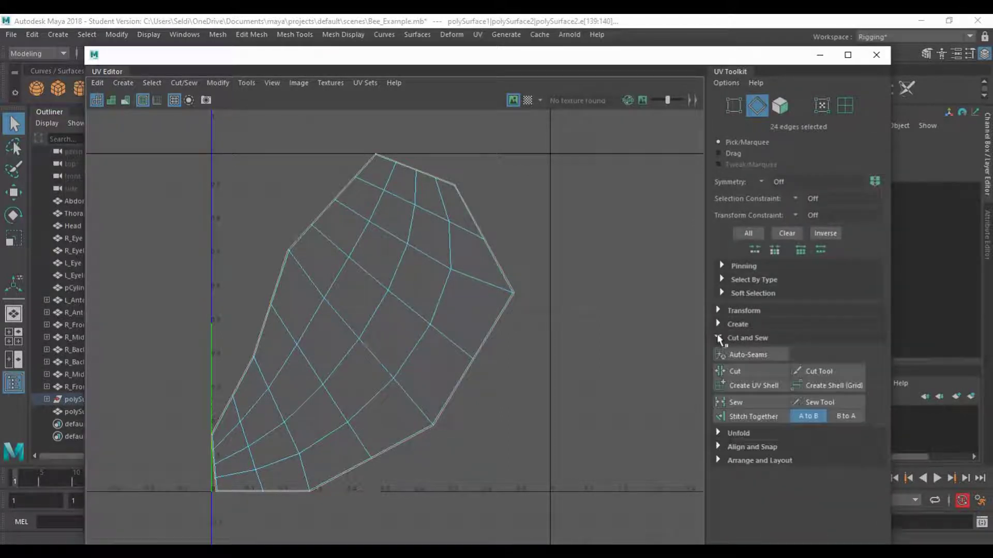
left_click(744, 374)
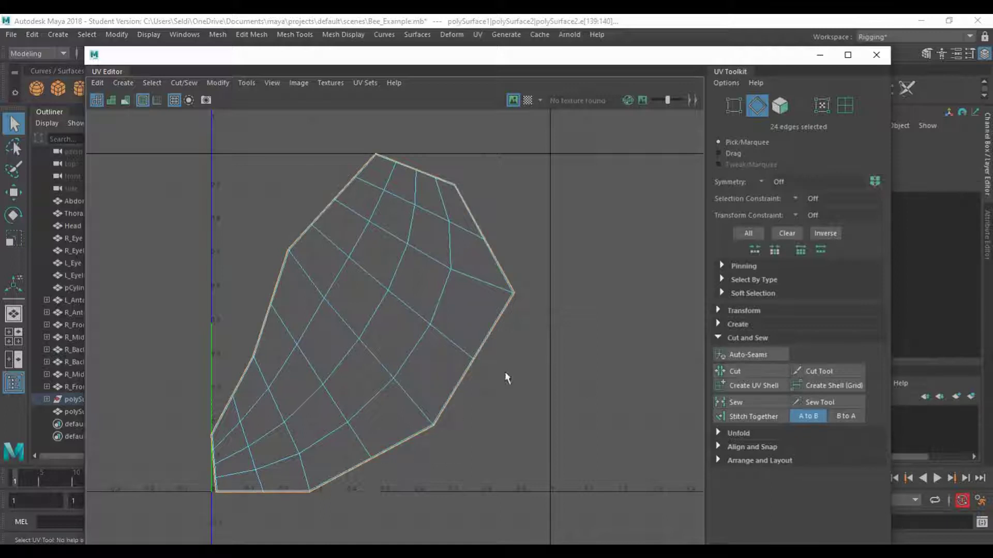
Step: Switch to UV component selection and select all of the wing's UVs in the UV Editor
right_click(397, 278)
right_click_drag(403, 282, 455, 280)
scroll(517, 289, "down", 3)
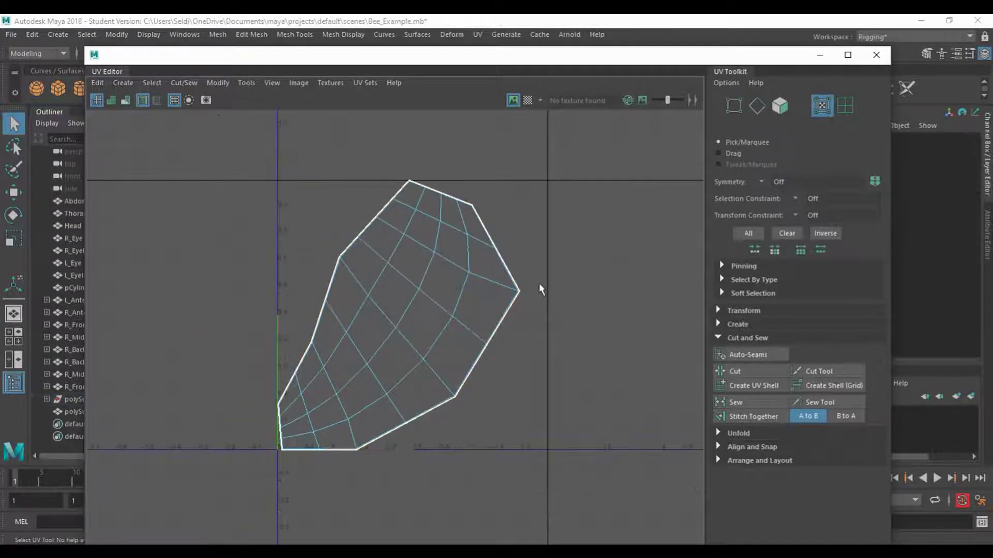
left_click_drag(254, 177, 565, 451)
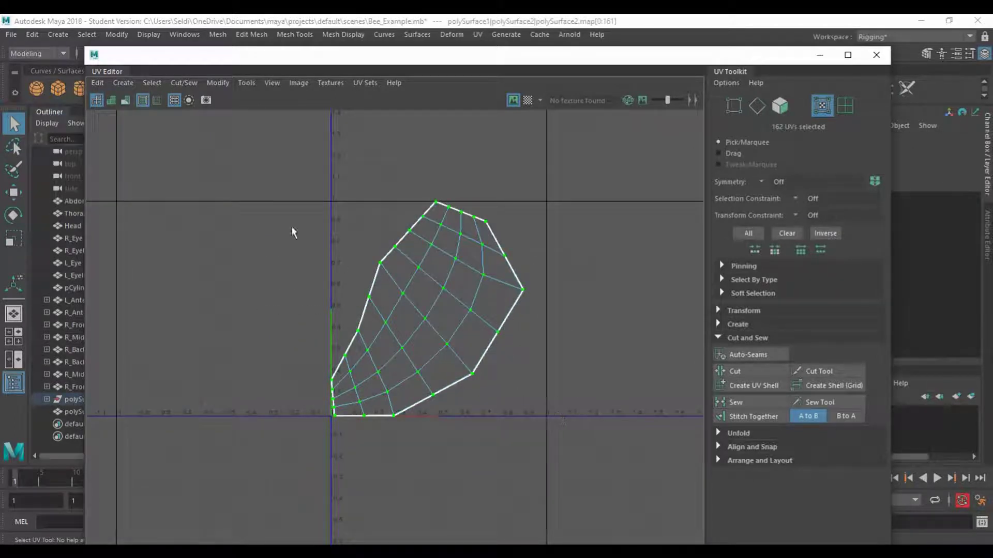
Step: Try to copy the wing's current UVs into a new UV set named lightmap
left_click(364, 83)
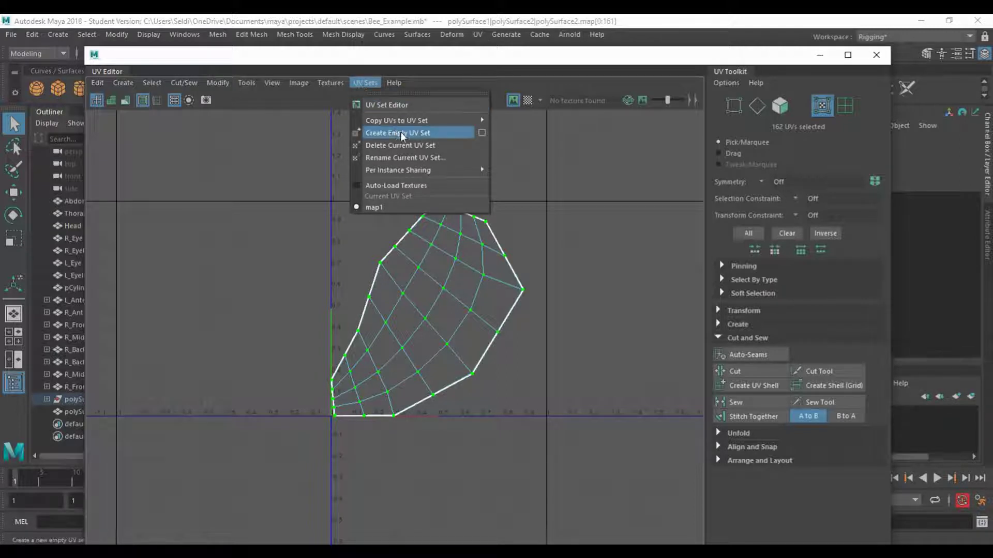
mouse_move(396, 119)
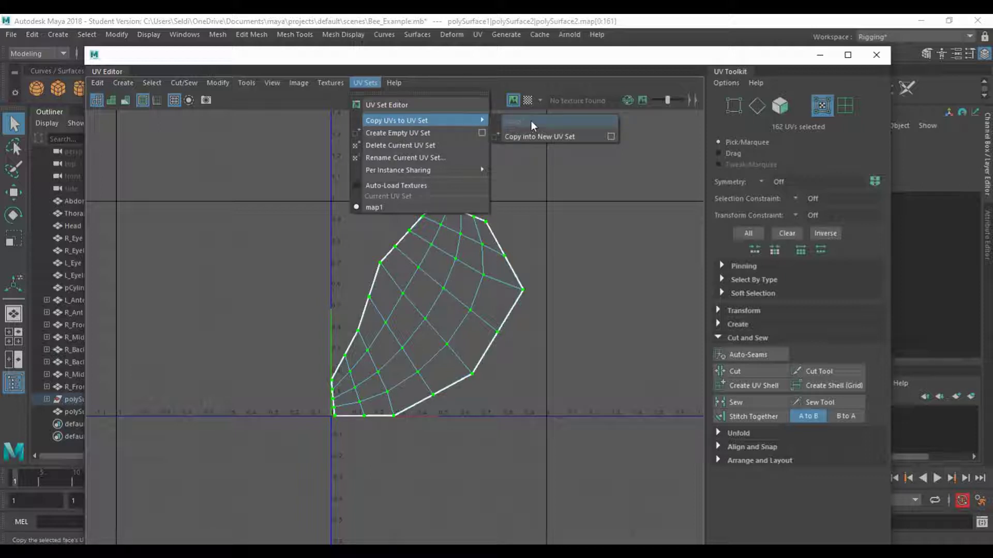
left_click(611, 140)
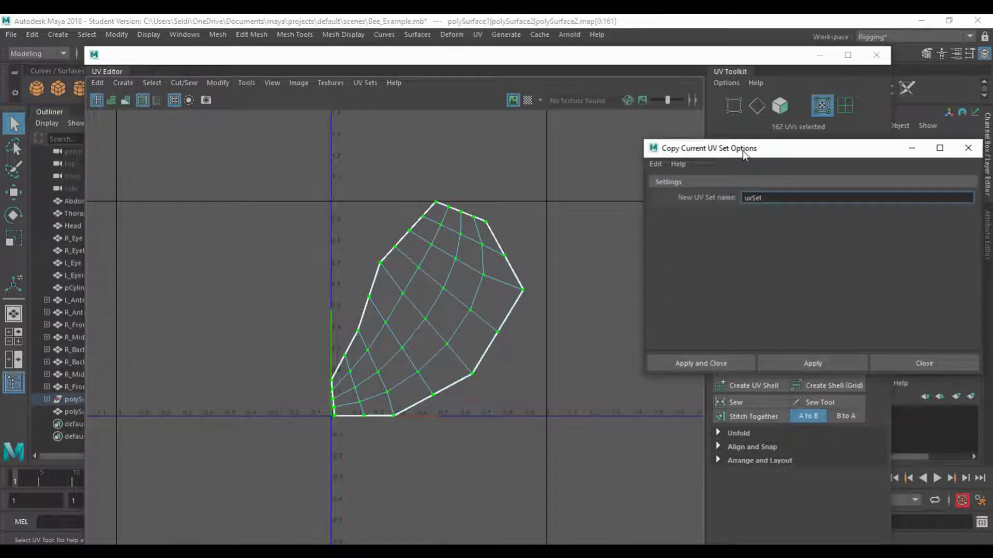
left_click_drag(743, 151, 675, 150)
left_click_drag(732, 205, 602, 242)
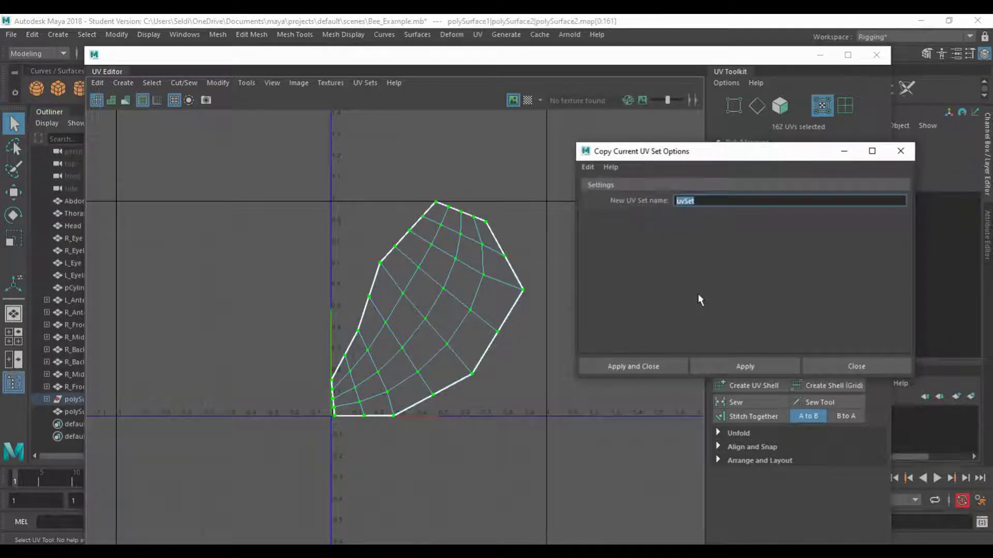
type("lightmap")
left_click(662, 369)
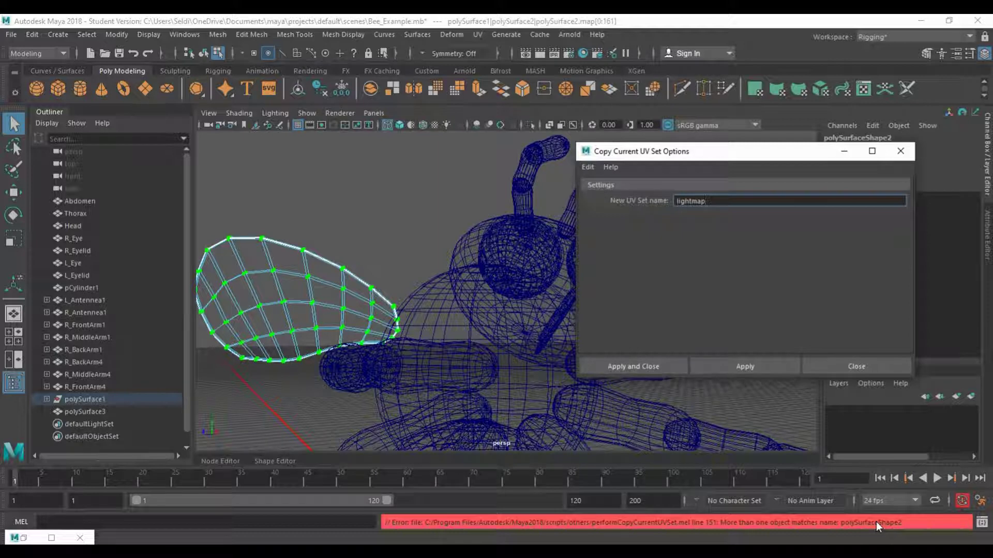
left_click(832, 365)
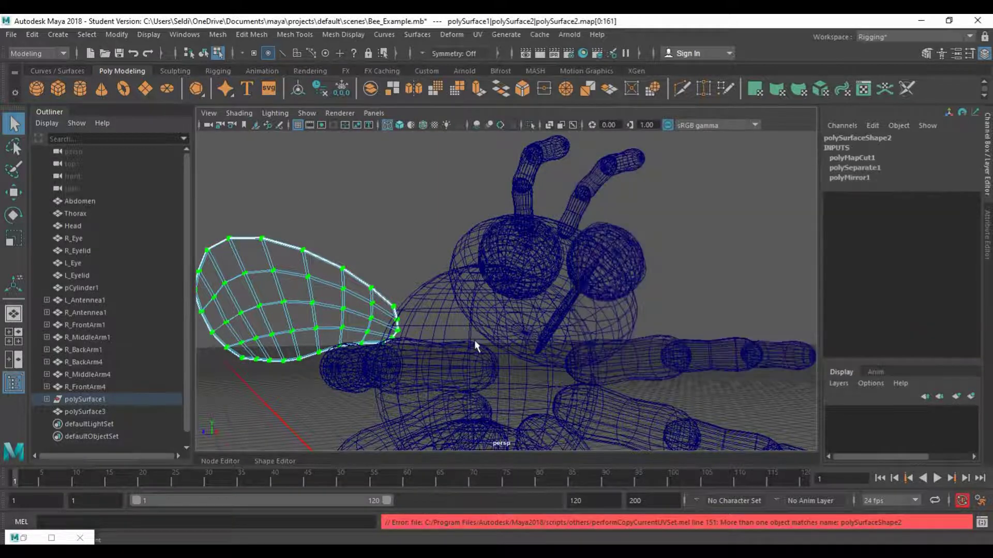
Step: Return to object mode and select each of the bee's two wings in turn, finishing on the wing with the cut UVs
right_click_drag(274, 268, 304, 181)
left_click(362, 224)
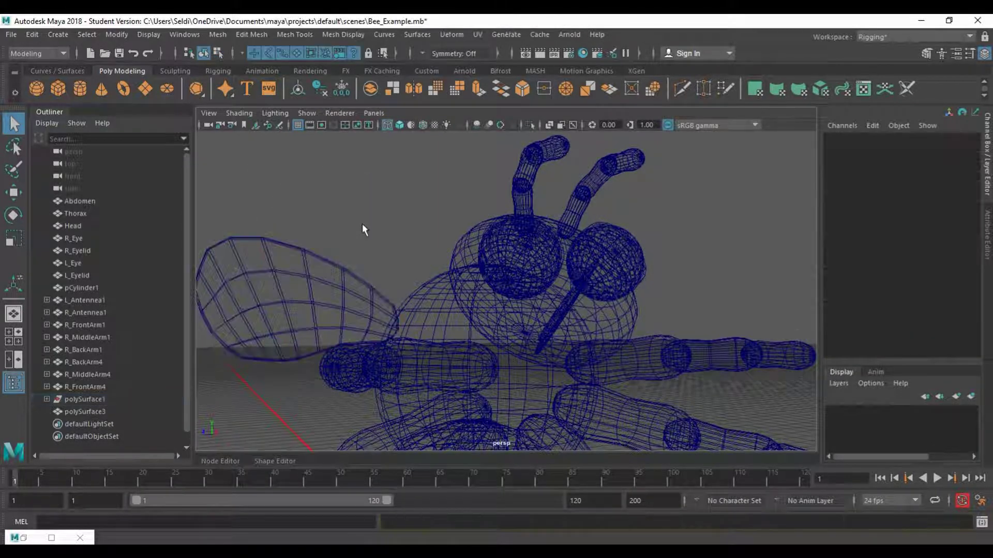
left_click(347, 271)
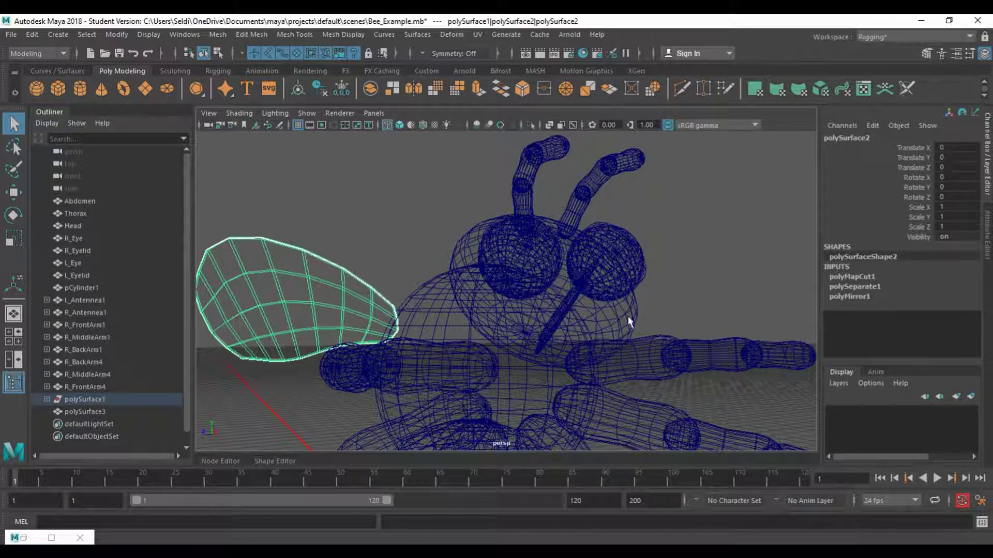
left_click_drag(672, 285, 678, 266, "alt")
left_click(678, 265)
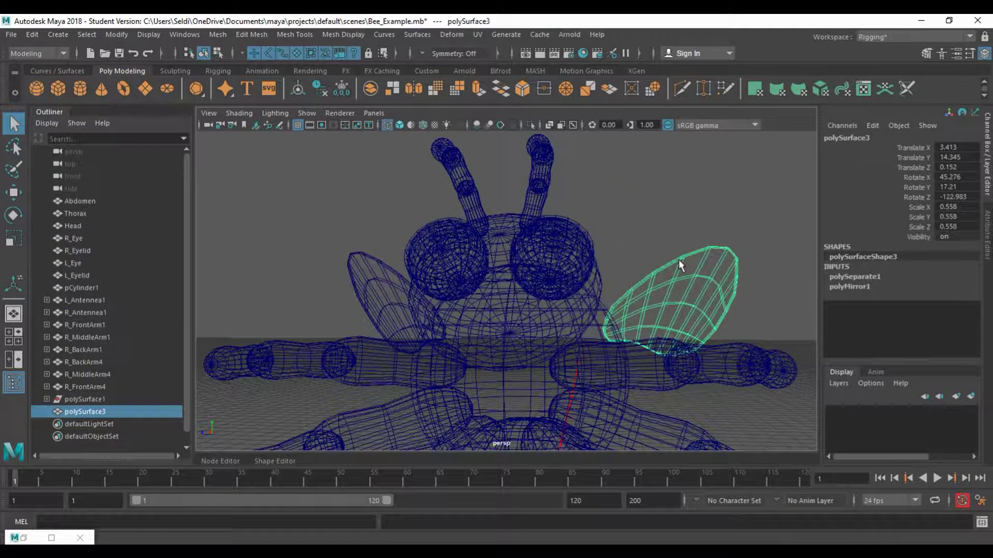
left_click_drag(604, 262, 354, 277, "alt")
left_click(327, 267)
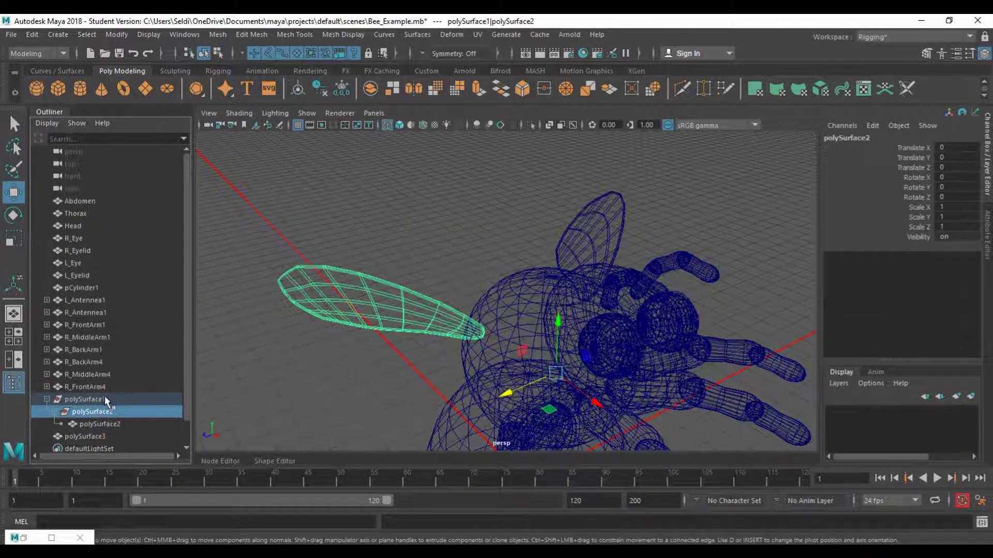
Step: Move the polySurface2 wing mesh out of its nested parent groups and delete the leftover polySurface1 group
left_click(91, 401)
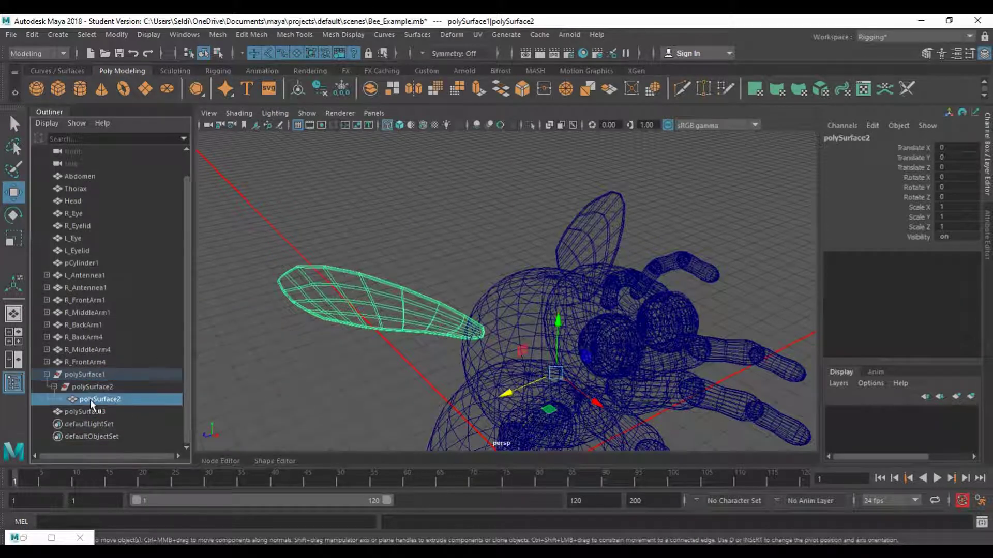
left_click(106, 389)
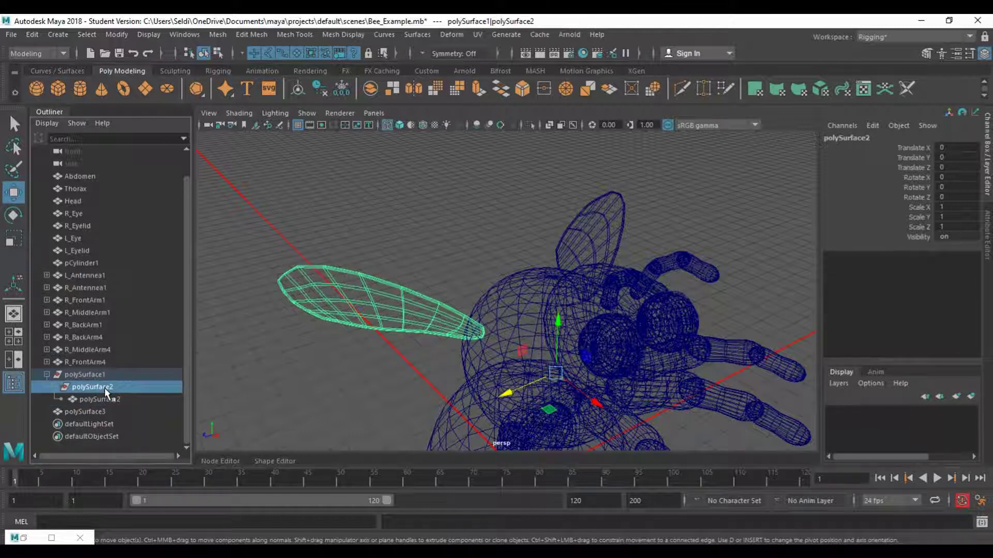
left_click(83, 398)
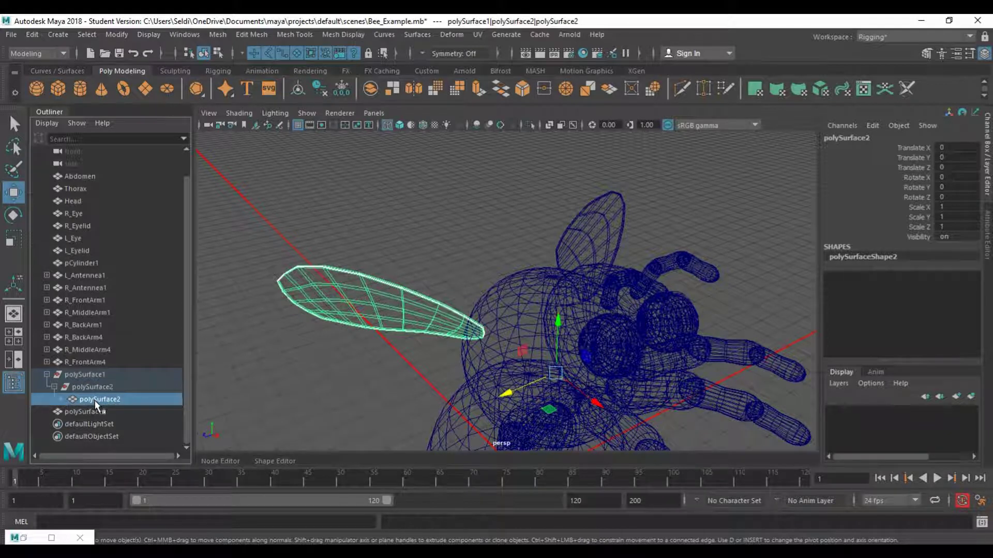
left_click_drag(95, 401, 90, 370)
left_click(77, 388)
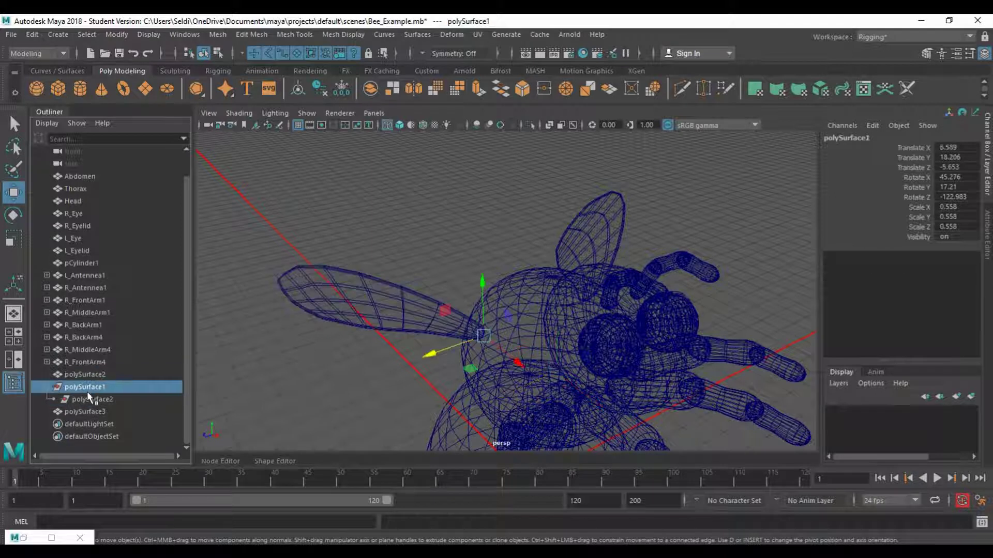
key("Delete")
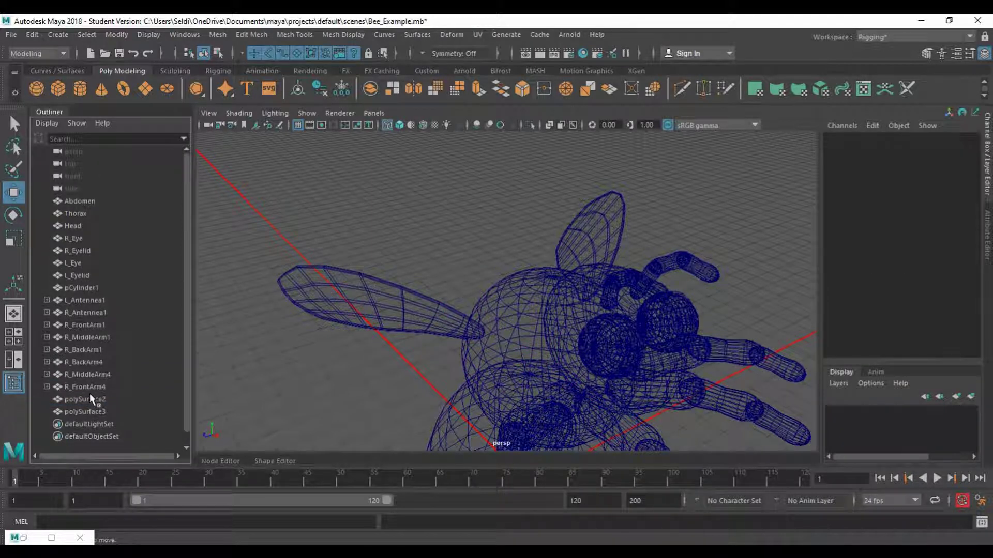
Step: Check which wing each of the two remaining polySurface objects is and rename polySurface2 to R_Wing
left_click(77, 402)
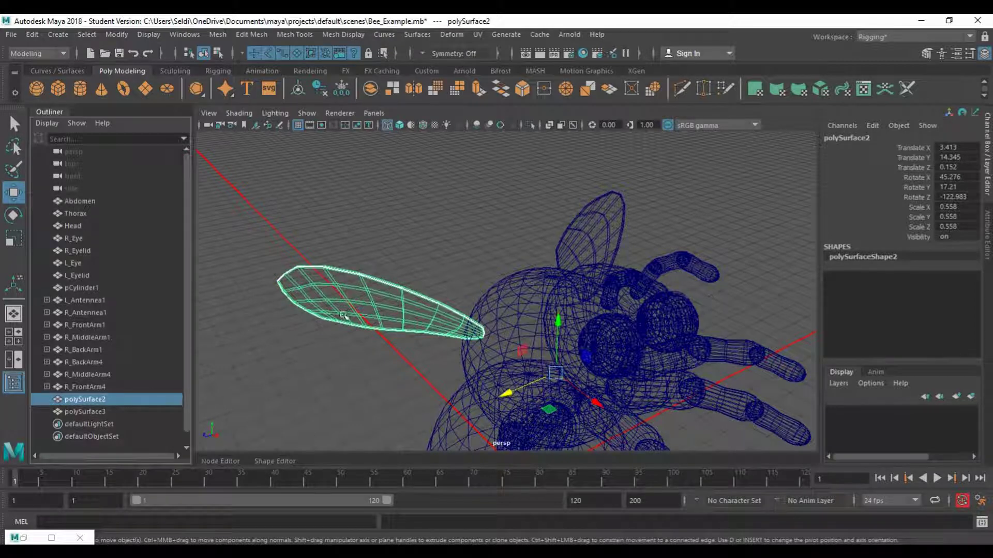
left_click(92, 411)
left_click(90, 398)
left_click(100, 411)
left_click(98, 401)
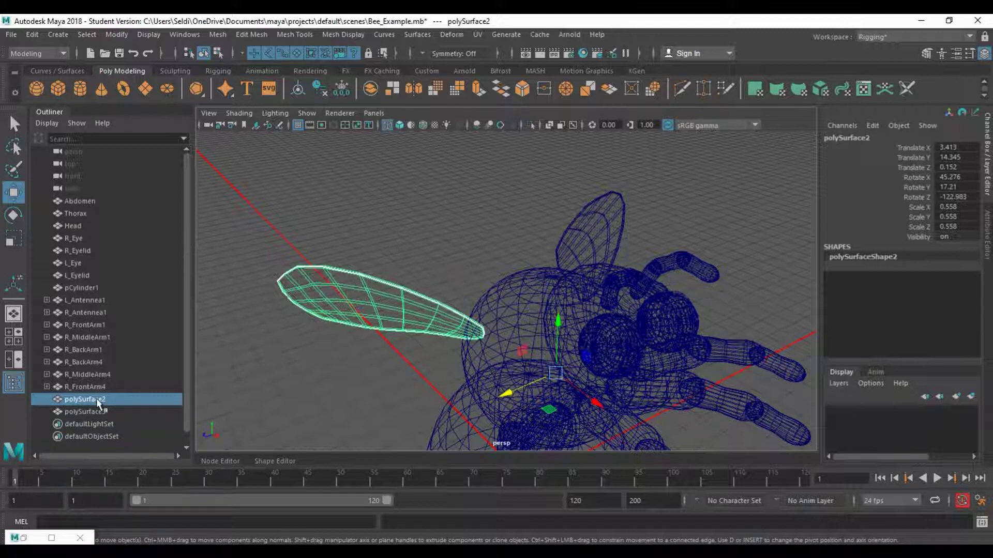
left_click(832, 139)
left_click(830, 140)
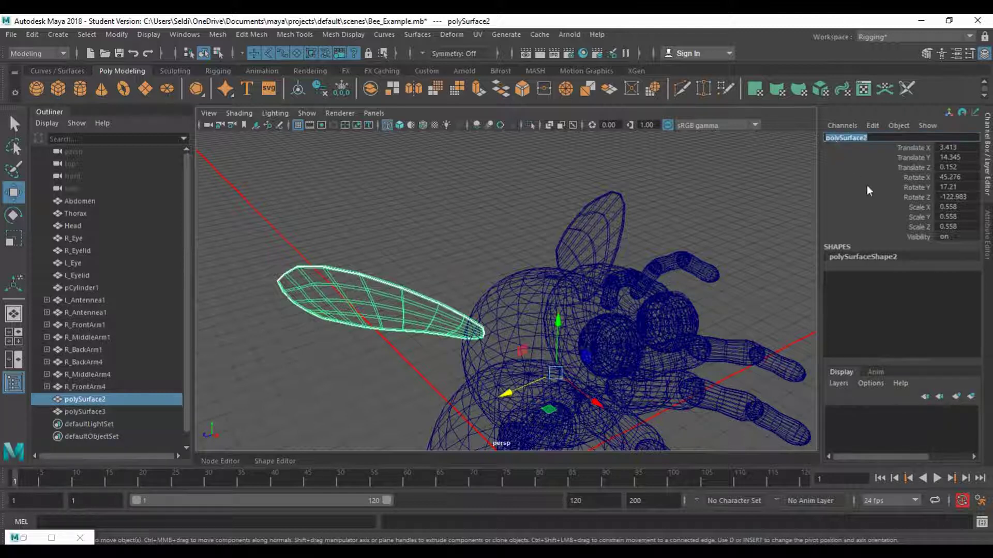
type("R_Wing")
key("Return")
Step: Rename the other wing mesh, polySurface3, to L_Wing
left_click(138, 407)
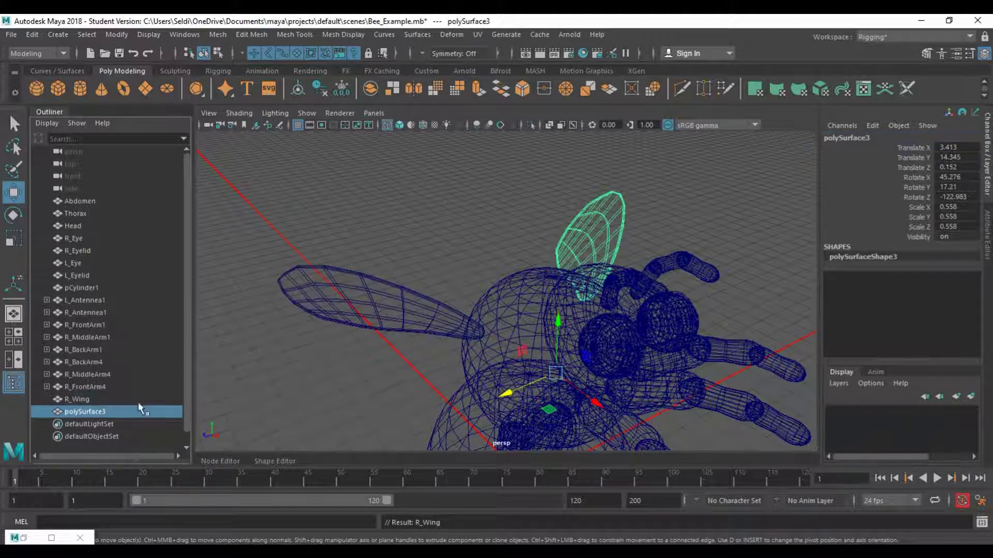
double_click(861, 135)
type("L_Wing")
key("Return")
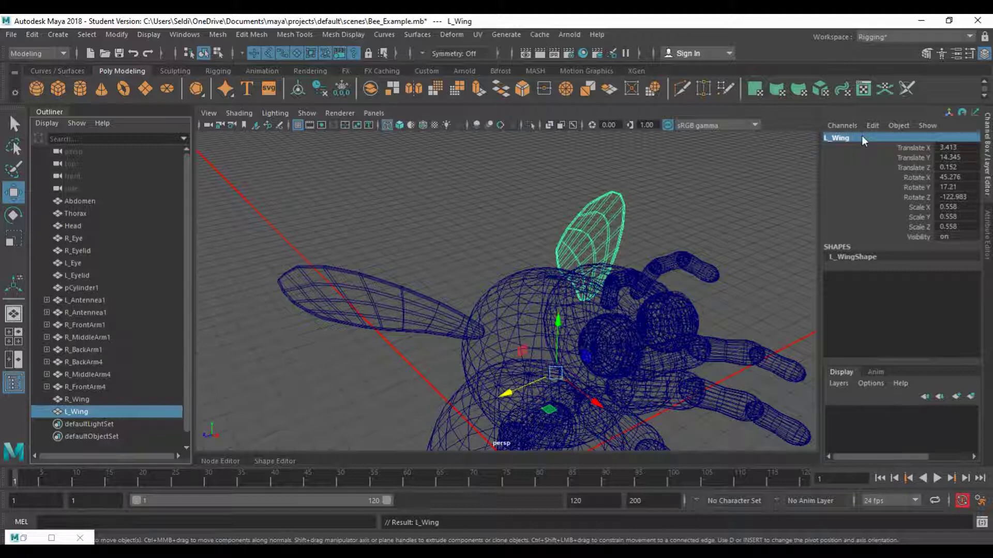
Step: Select R_Wing, restore the UV Editor window and select all of the wing's UVs
left_click(384, 304)
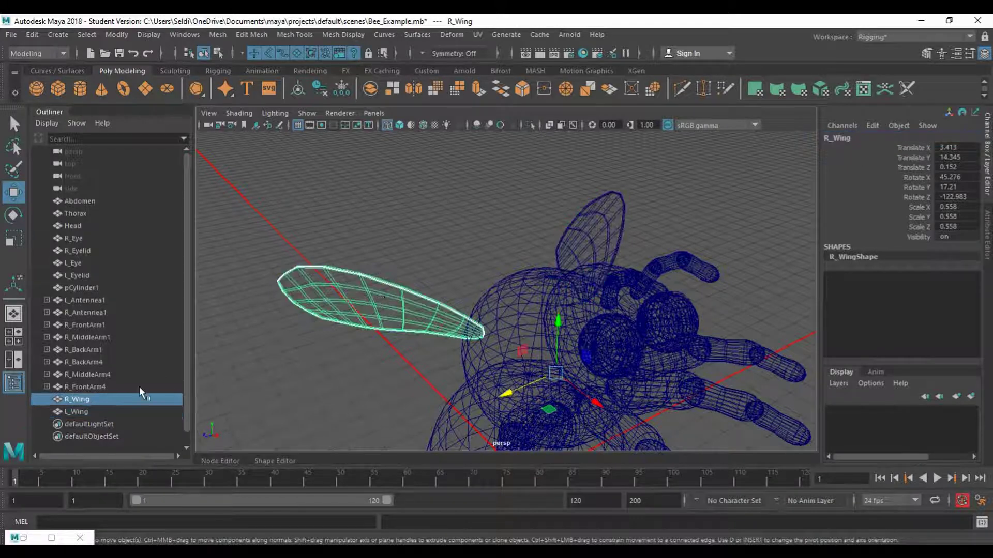
left_click(26, 538)
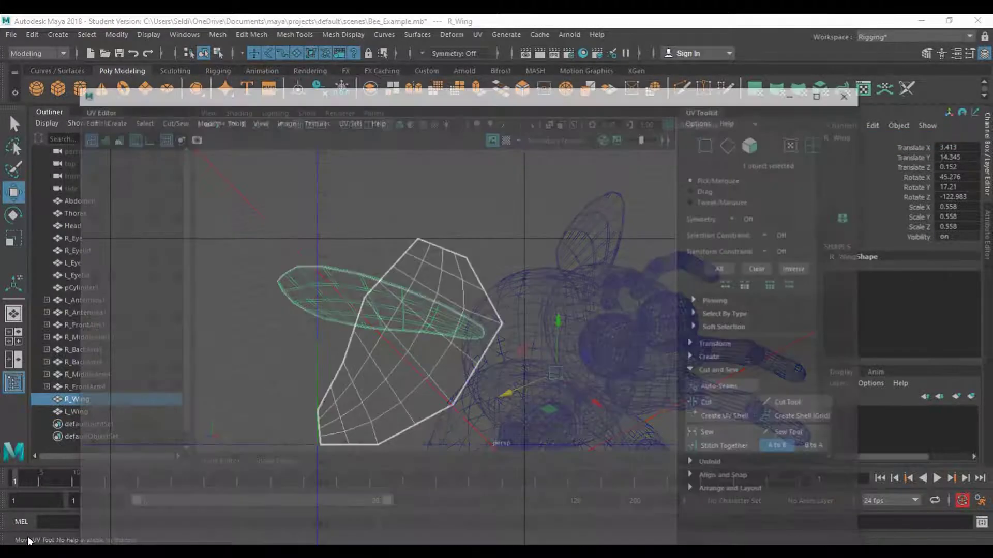
right_click_drag(463, 293, 518, 293)
left_click_drag(314, 174, 549, 451)
Step: Copy the selected UVs of R_Wing into a new UV set named lightmap
left_click(373, 88)
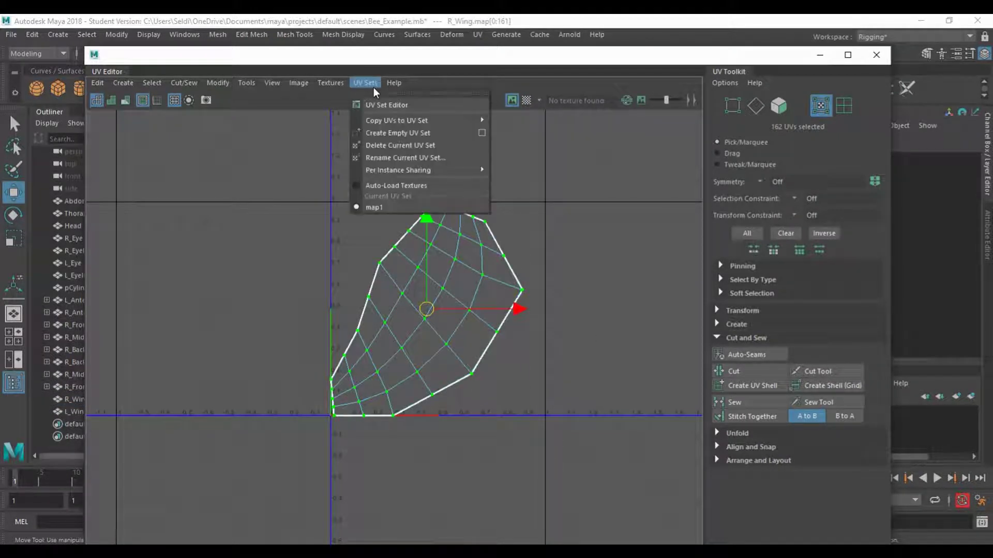
mouse_move(443, 120)
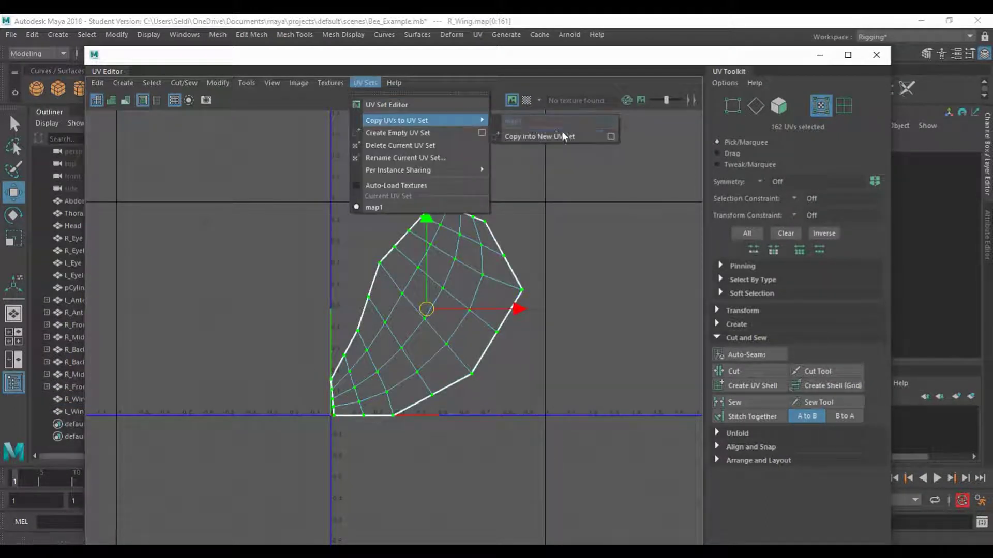
left_click(611, 136)
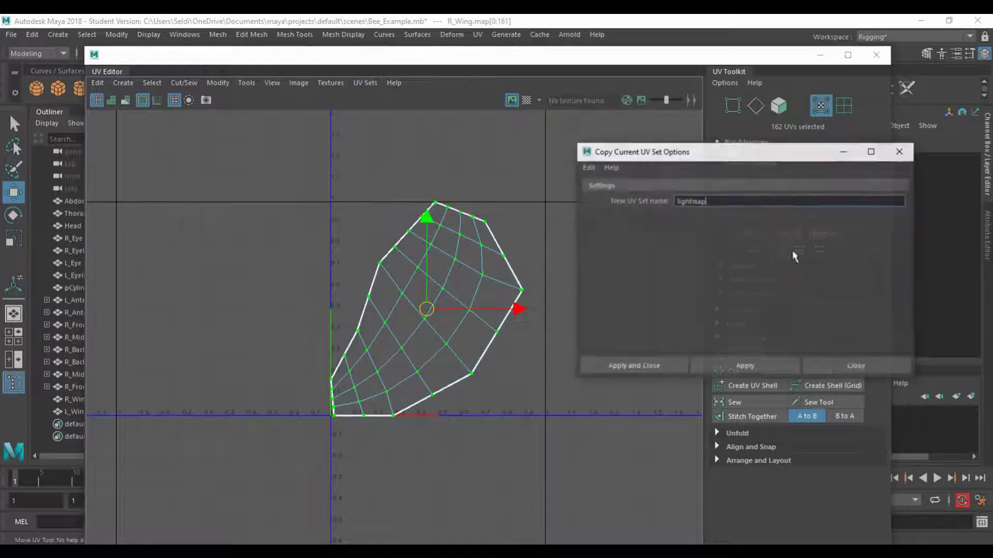
left_click(740, 367)
left_click(828, 366)
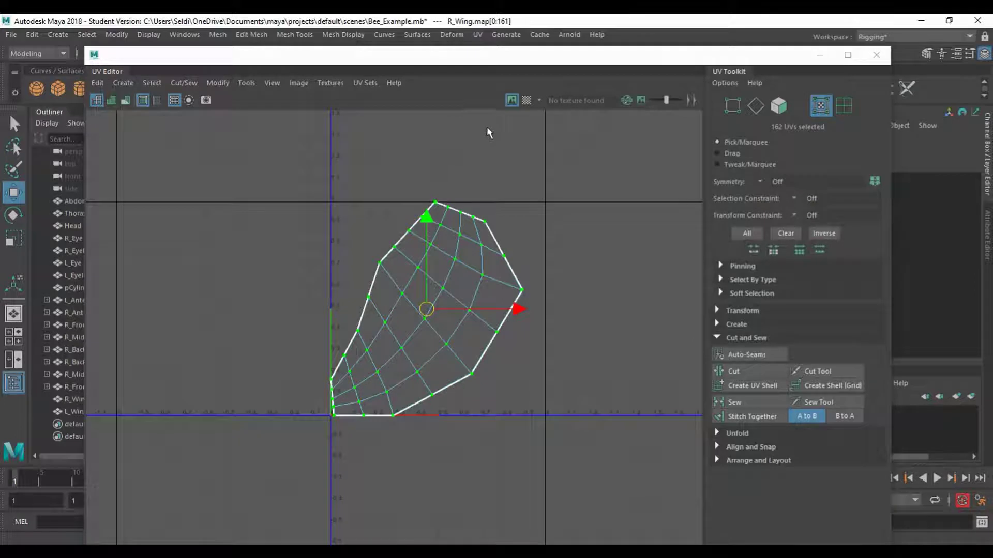
Step: Switch R_Wing's current UV set to map1 and back to lightmap to compare the two sets
left_click(368, 82)
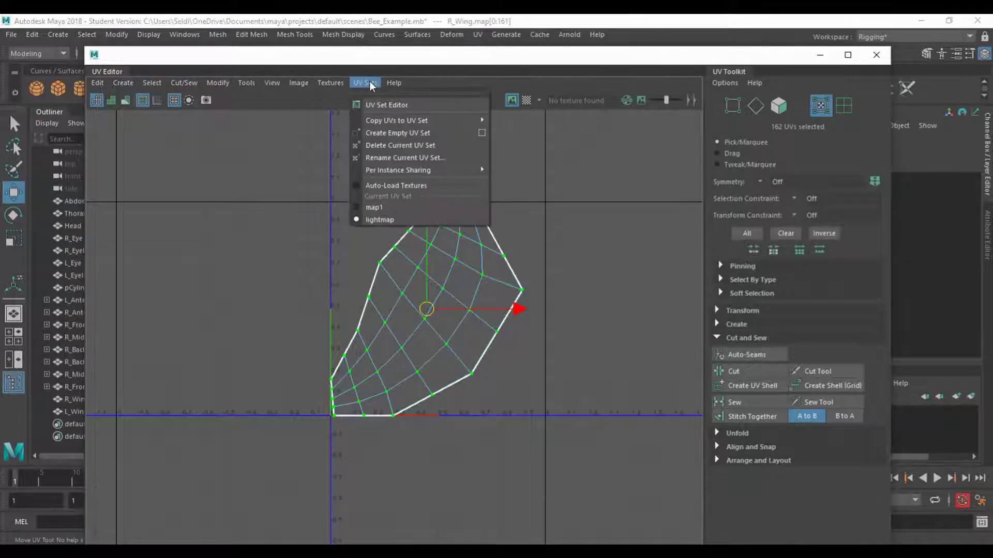
left_click(400, 207)
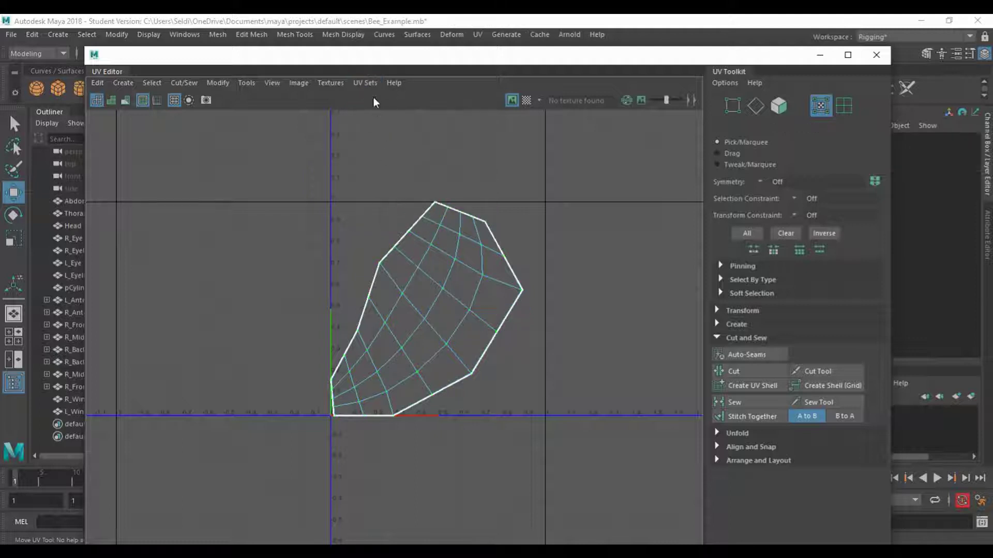
left_click(367, 84)
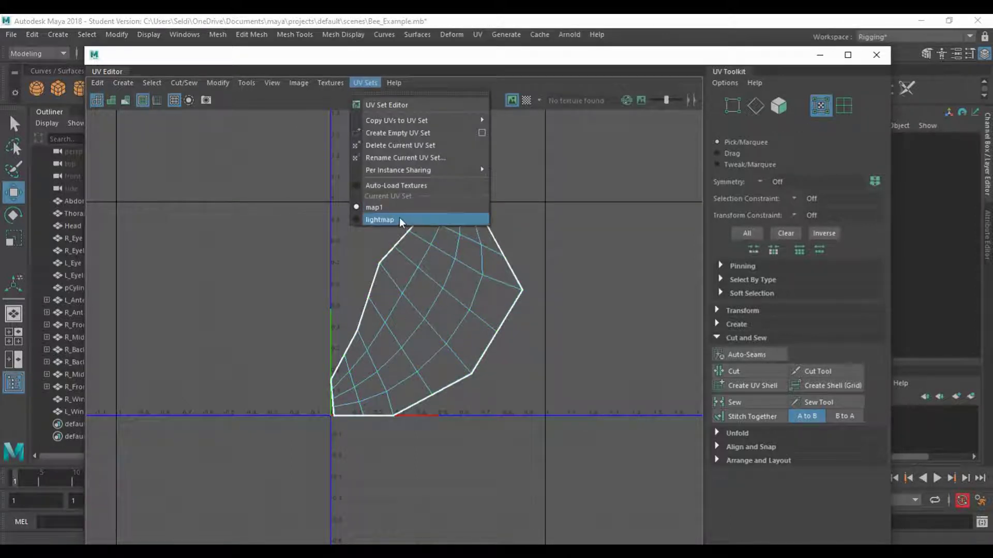
left_click(401, 221)
left_click(357, 84)
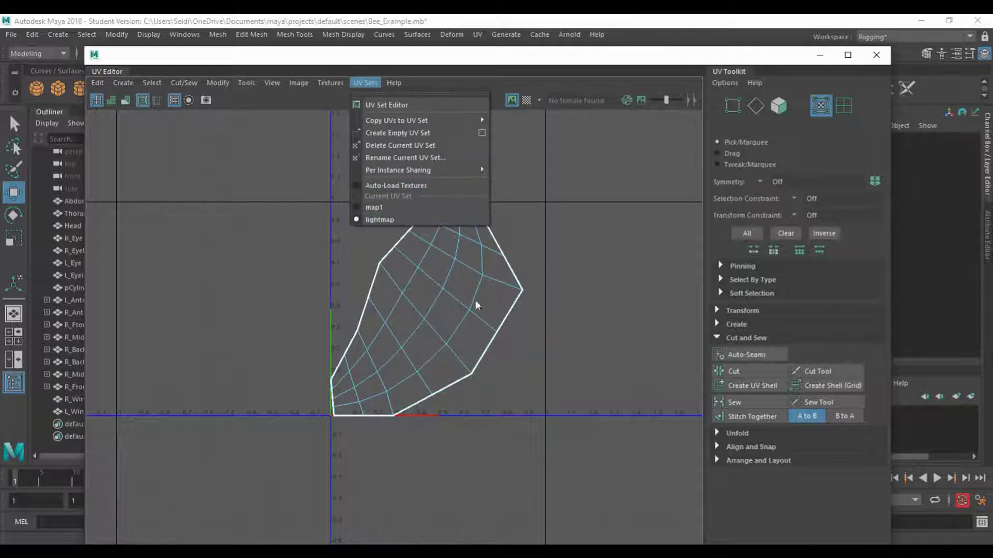
Step: Move one of the wing's overlapping UV shells to the right of the other and unfold all of the wing's UVs
right_click_drag(445, 318, 489, 315)
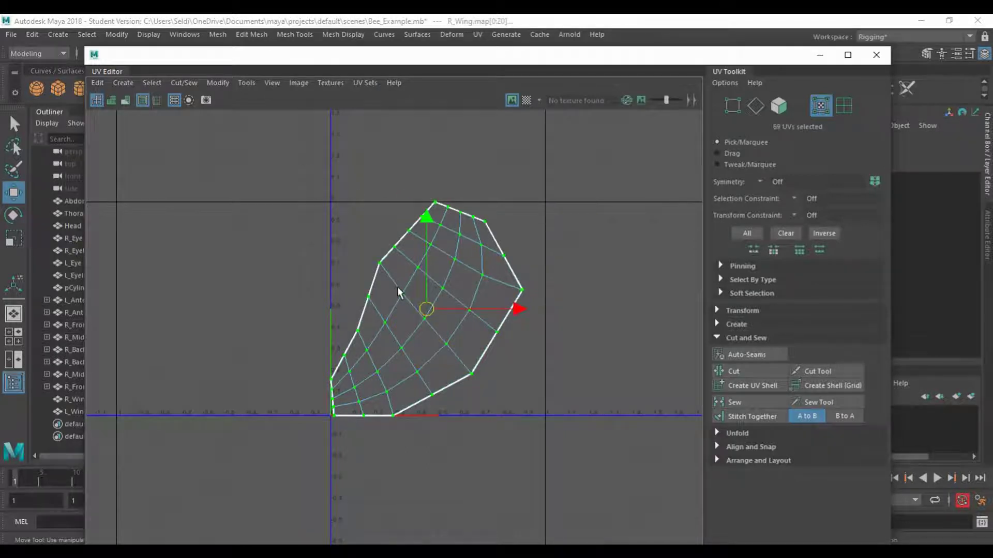
left_click_drag(426, 311, 610, 309)
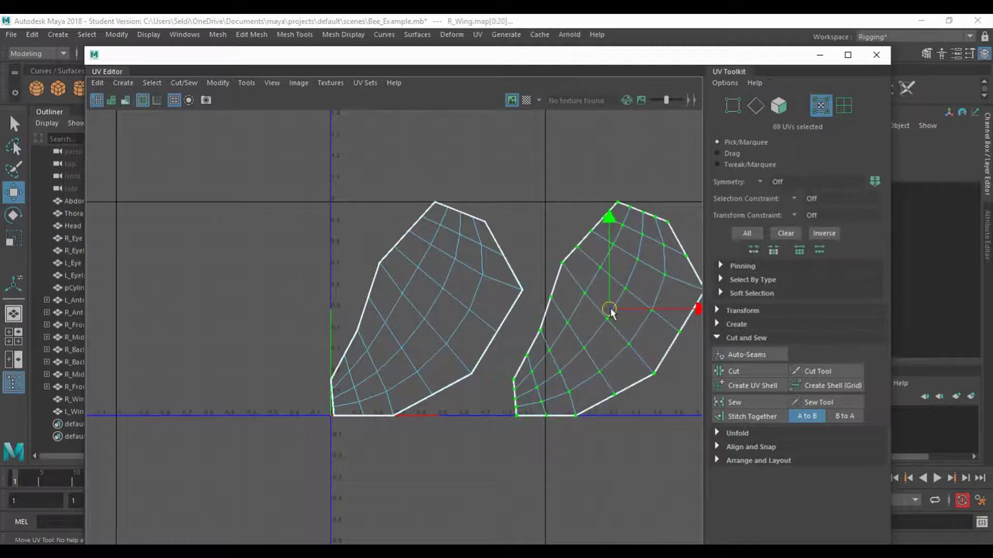
left_click_drag(320, 158, 728, 475)
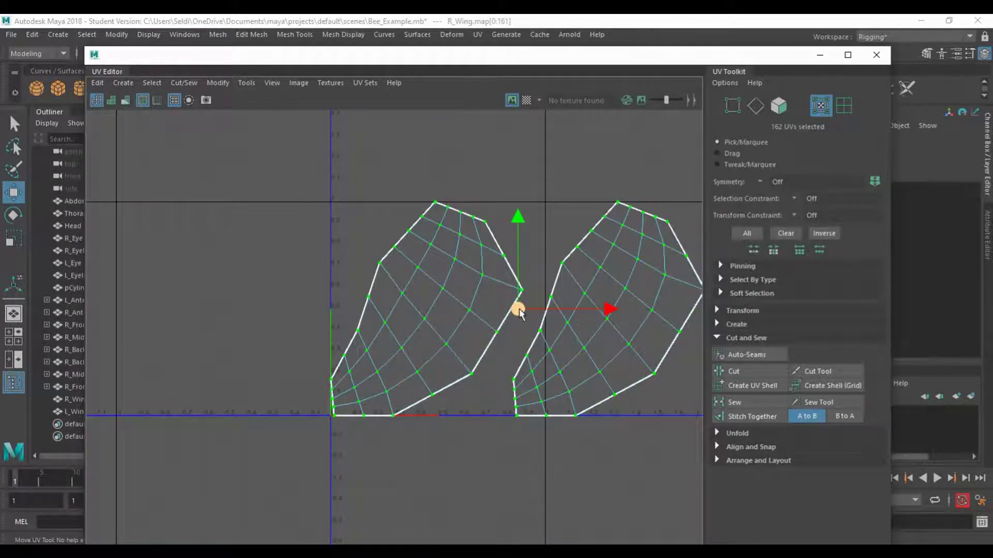
left_click(716, 433)
left_click(744, 465)
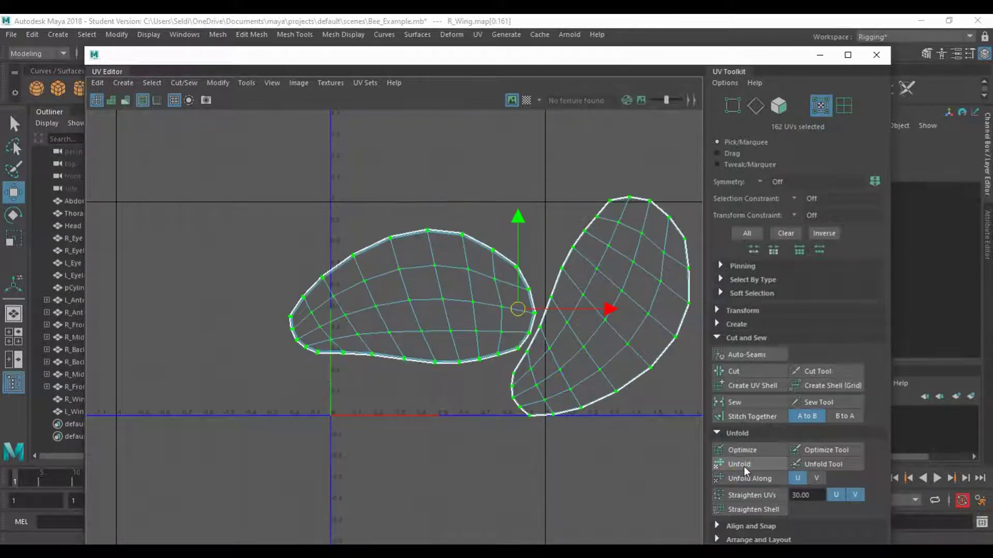
Step: Rotate the horizontally lying wing shell upright to match the other shell, and move the second shell closer beside it
double_click(427, 296)
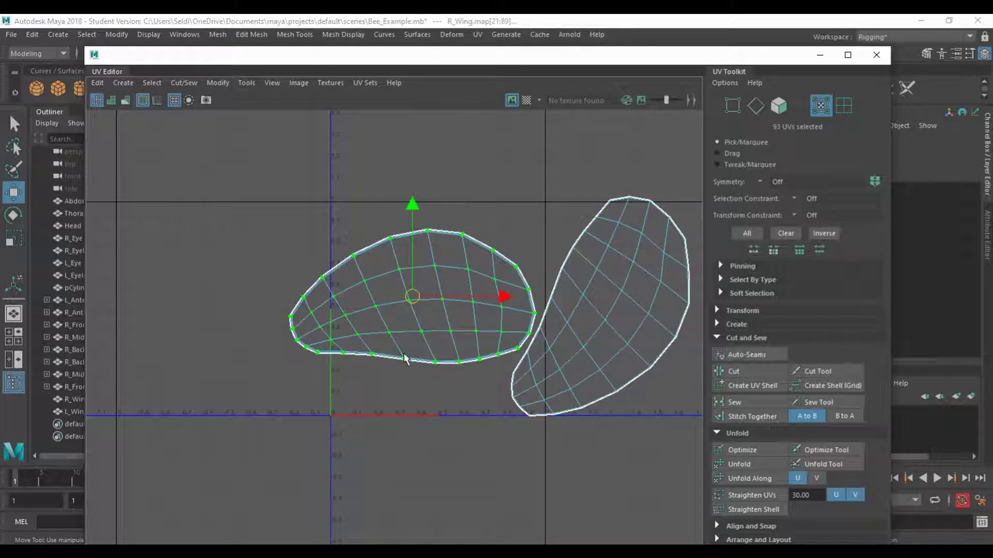
key("e")
left_click_drag(447, 218, 339, 189)
double_click(589, 297)
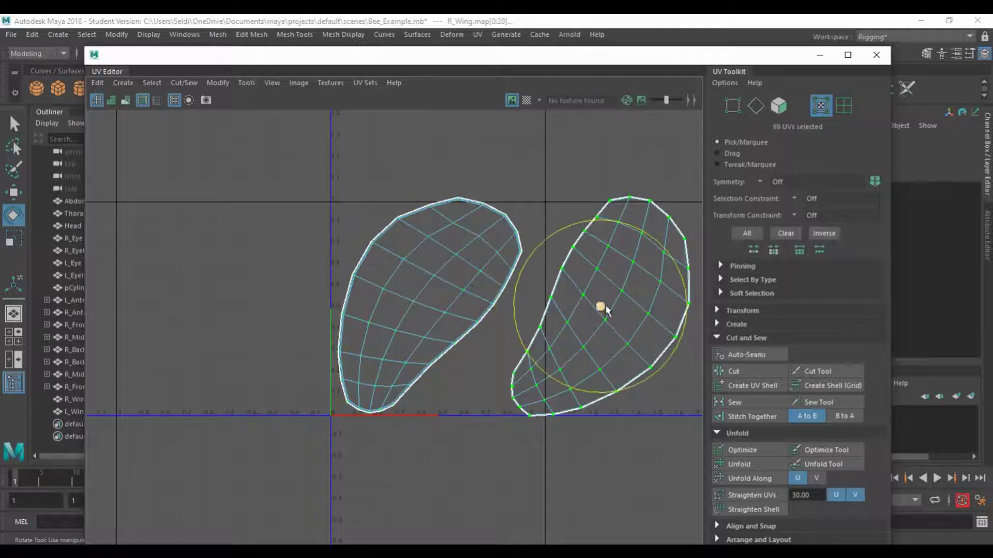
key("w")
left_click_drag(598, 310, 575, 326)
Step: Select the UVs of both wing shells and scale them down together uniformly
left_click_drag(288, 149, 672, 486)
key("r")
left_click_drag(505, 318, 486, 316)
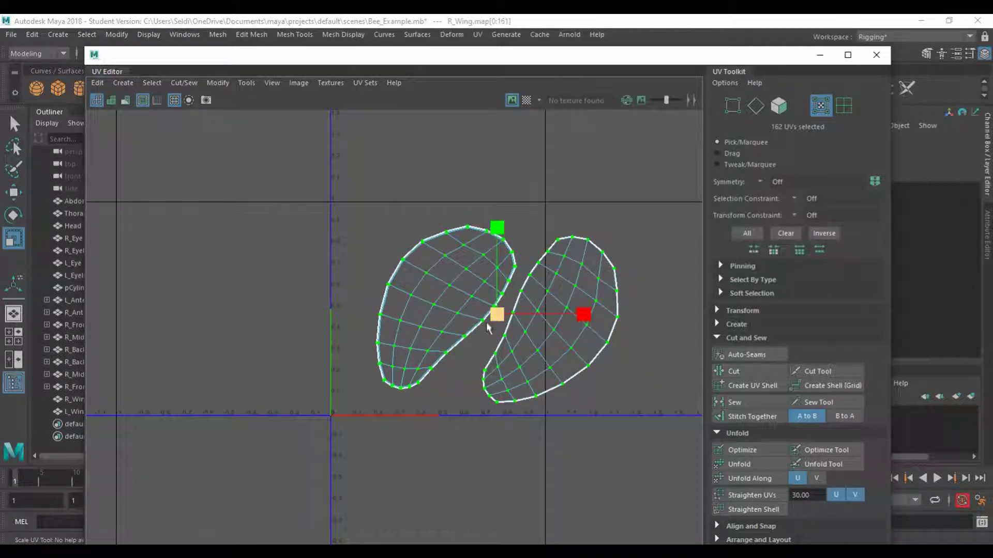
key("w")
left_click_drag(316, 178, 331, 413)
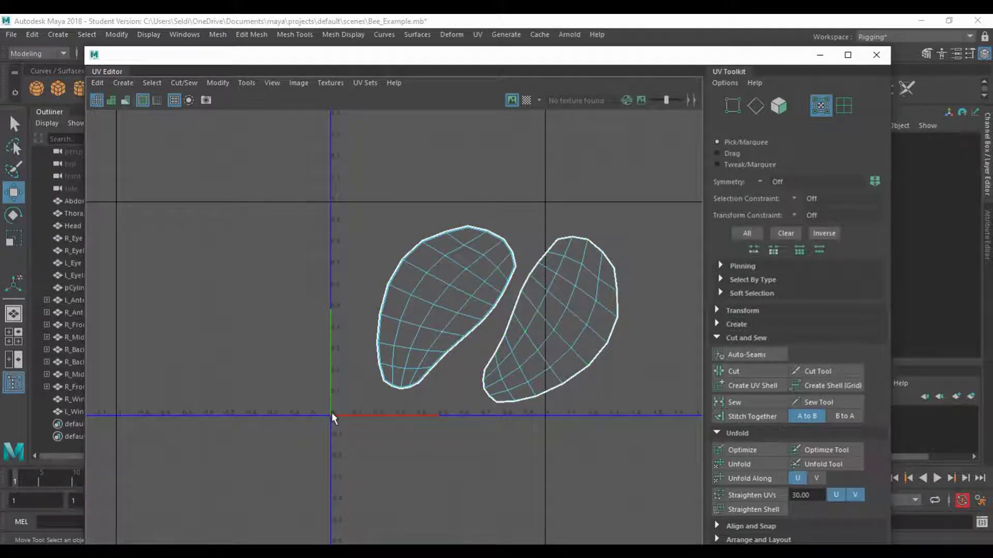
left_click_drag(307, 175, 540, 405)
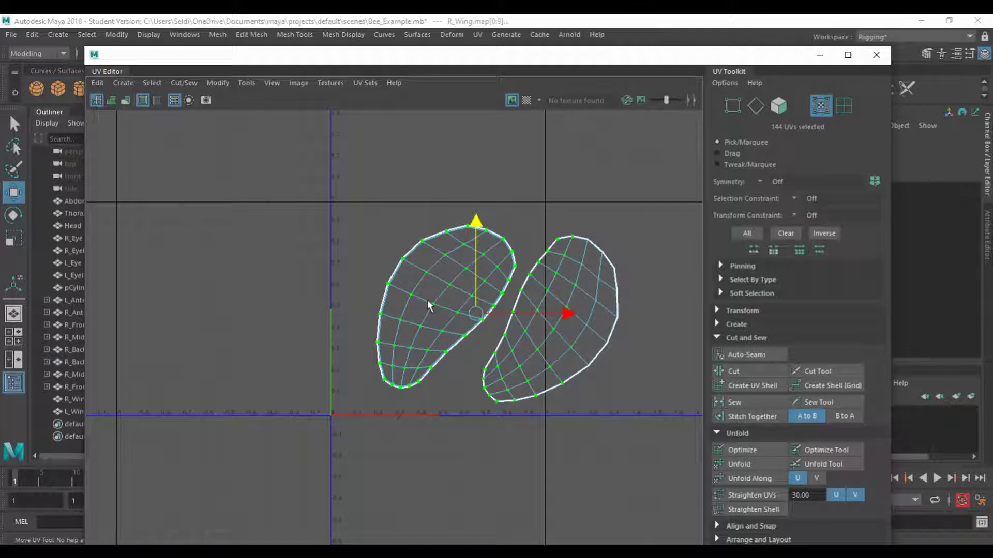
left_click_drag(475, 314, 438, 314)
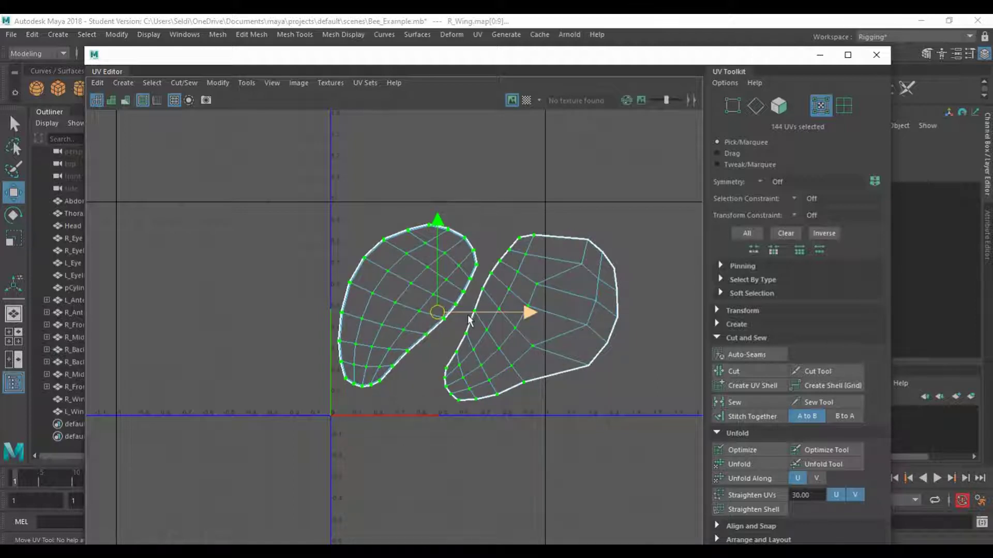
key("ctrl+z")
Step: Select all the UVs of both wing shells, then shift them slightly and shrink them together
left_click_drag(351, 181, 638, 421)
left_click_drag(495, 313, 450, 325)
key("r")
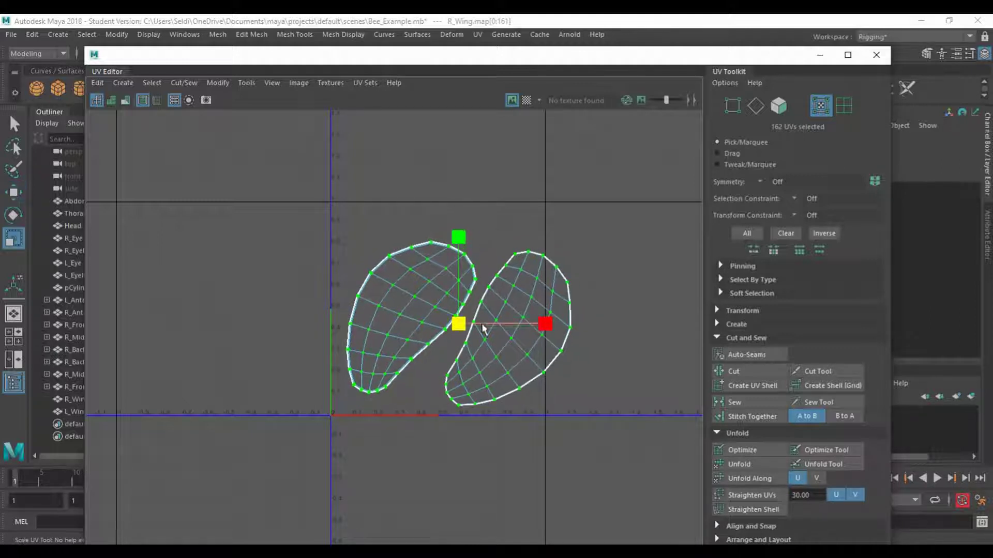
Step: Rotate the left wing shell more upright and position it near the left edge of the 0–1 tile
left_click(411, 274)
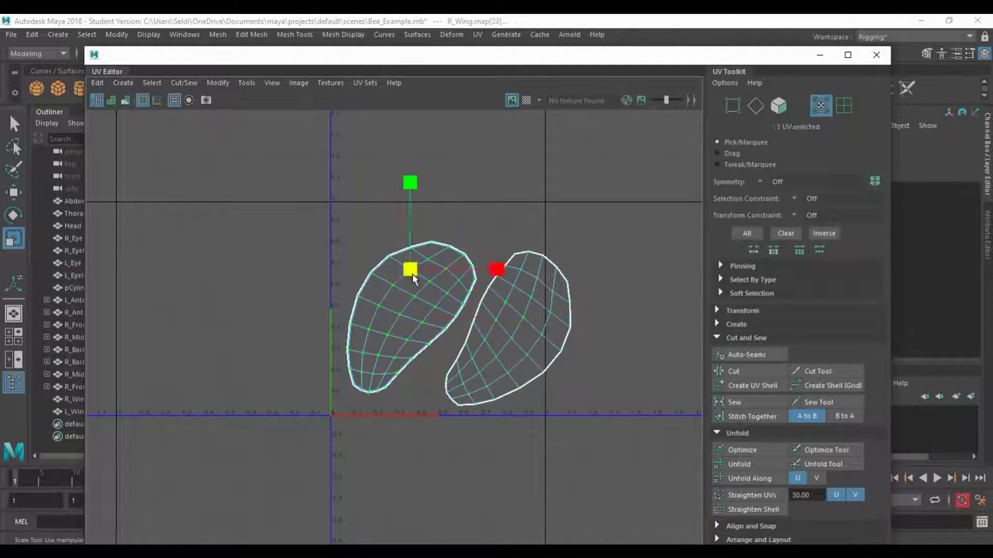
key("e")
left_click_drag(459, 249, 432, 241)
key("w")
left_click_drag(415, 319, 402, 305)
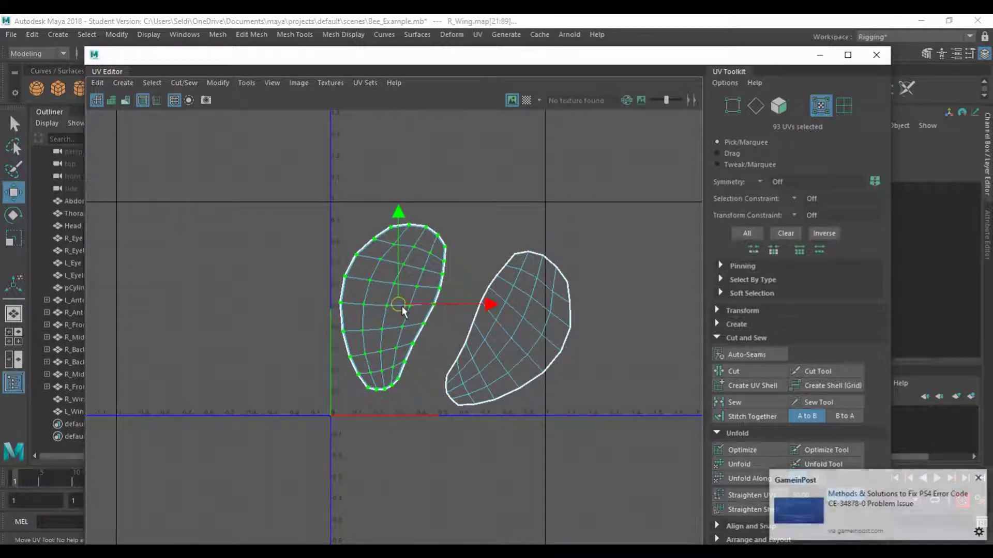
left_click(977, 479)
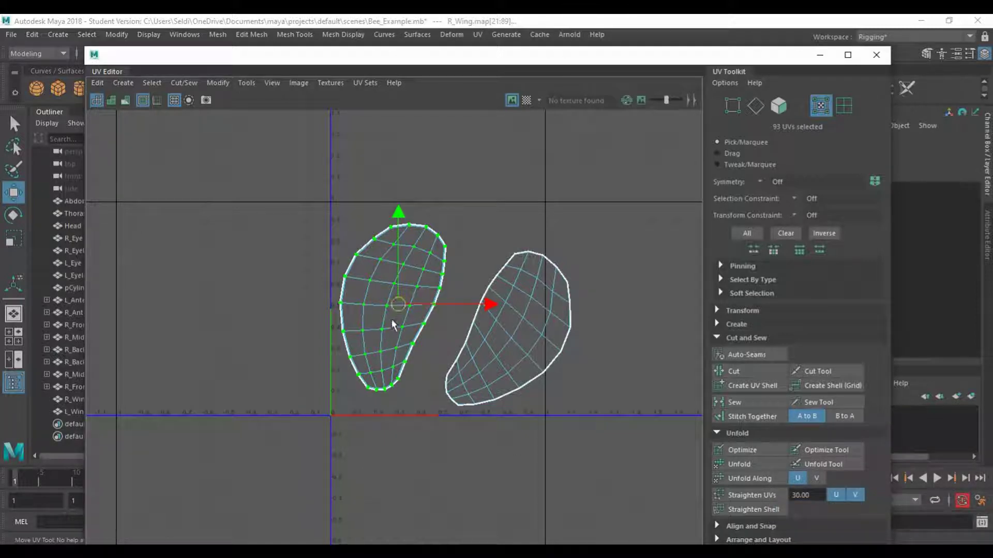
left_click_drag(394, 314, 395, 317)
Step: Rotate the right wing shell more upright, move it inside the 0–1 tile, and raise the left shell to just below the tile's upper edge
left_click(514, 345)
key("e")
left_click_drag(488, 247, 476, 270)
key("w")
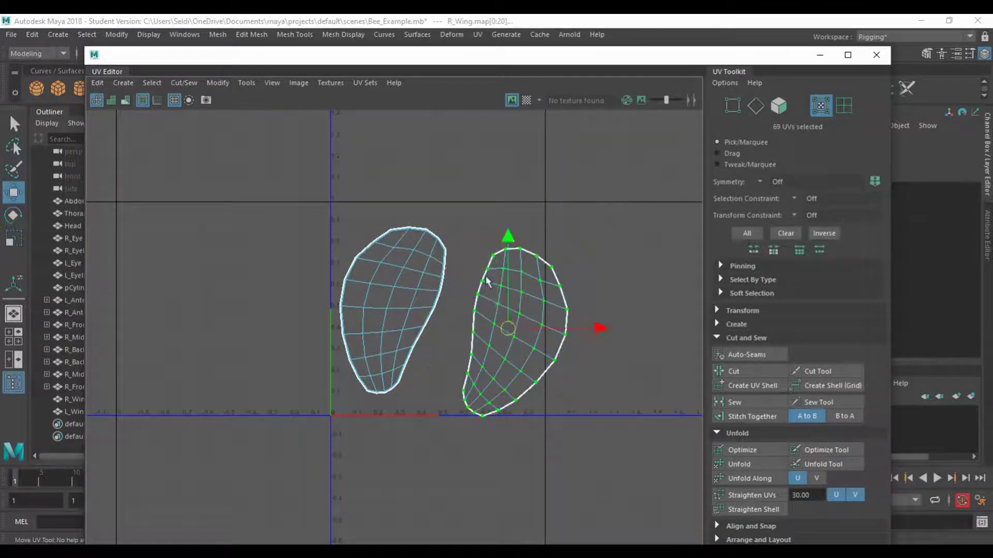
left_click_drag(506, 328, 481, 317)
left_click(396, 285)
left_click_drag(398, 309, 399, 291)
Step: Tilt the right wing shell to follow the left shell's slanted edge and place it close beside it with a small gap
left_click(499, 336)
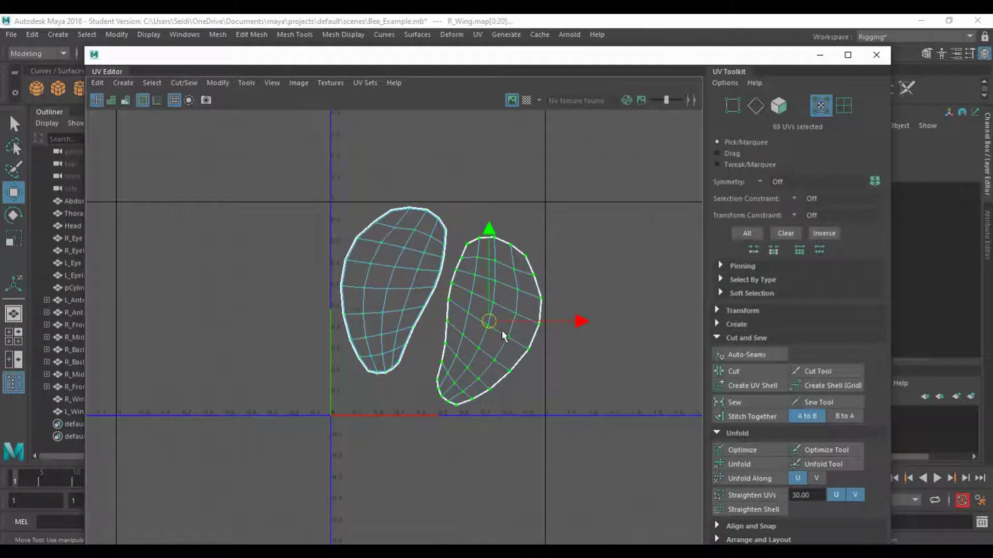
key("e")
left_click_drag(534, 389, 519, 408)
key("w")
left_click_drag(487, 321, 469, 331)
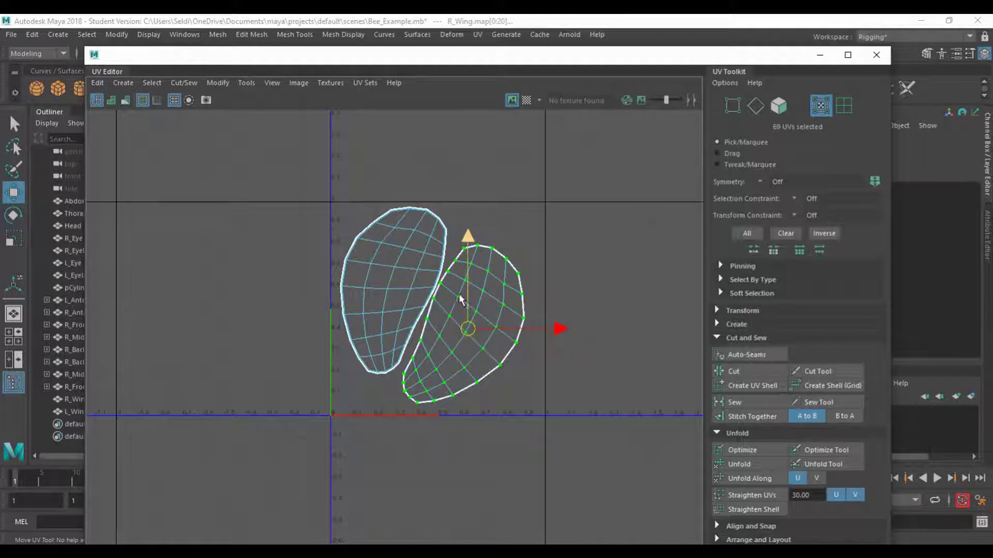
left_click_drag(468, 329, 482, 334)
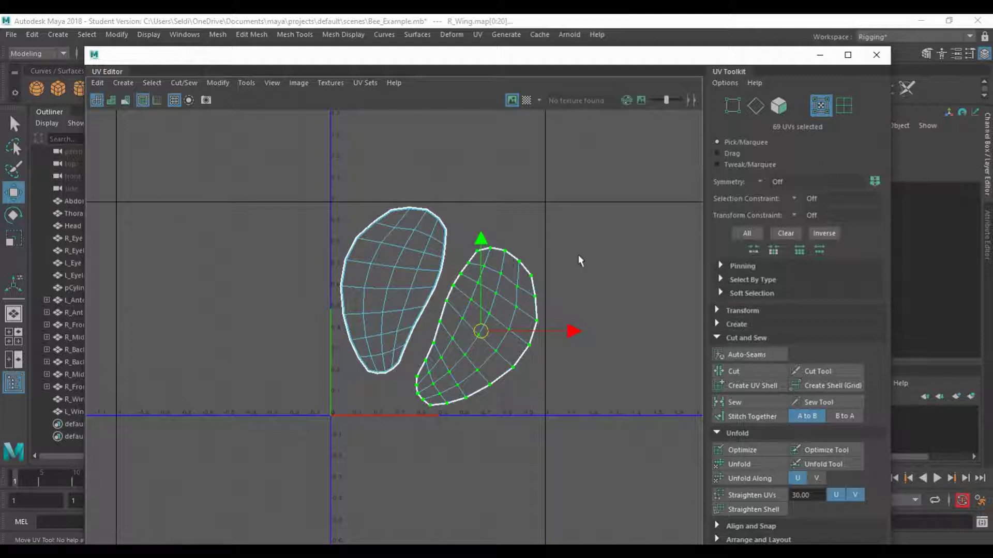
left_click(460, 241)
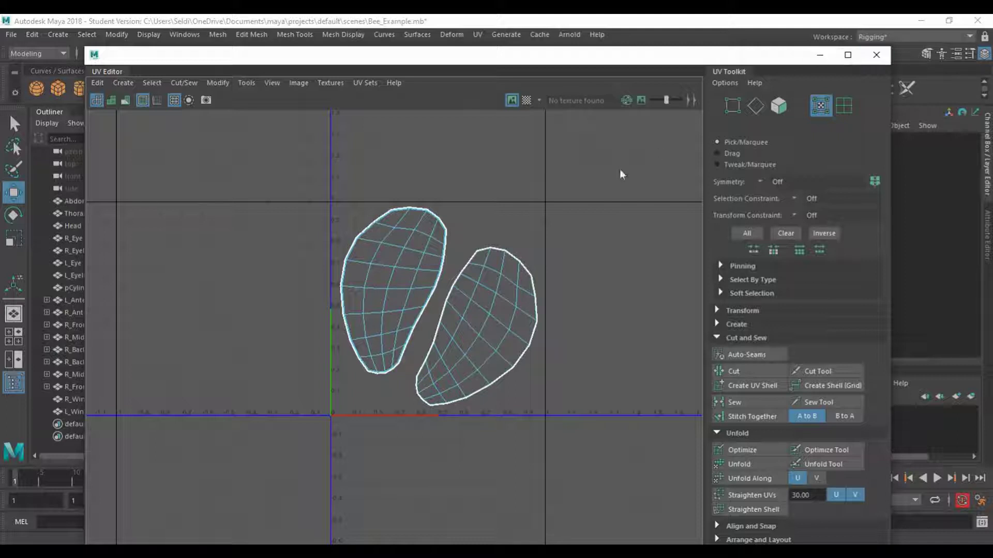
Step: Switch R_Wing's current UV set between map1 and lightmap to compare the layouts, leaving map1 current
left_click(364, 83)
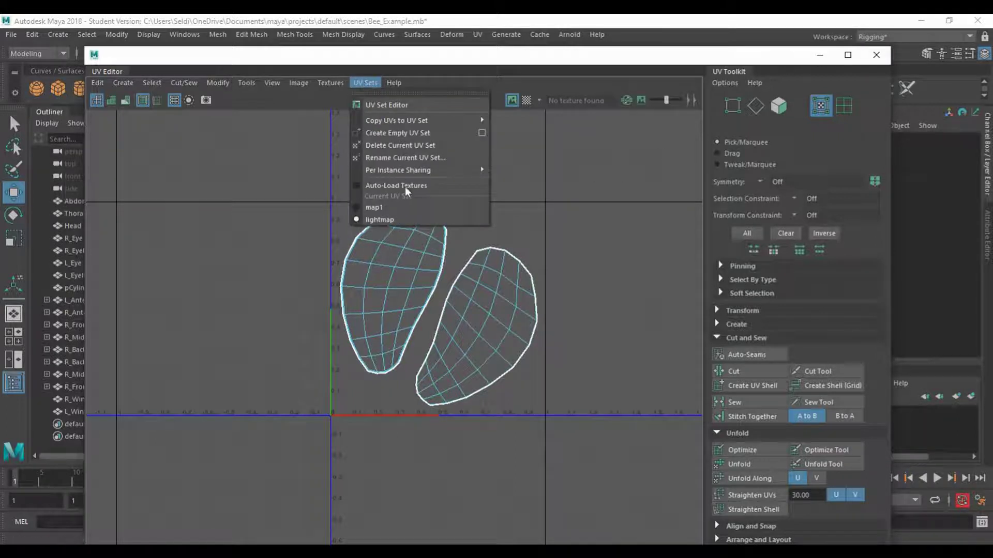
left_click(412, 204)
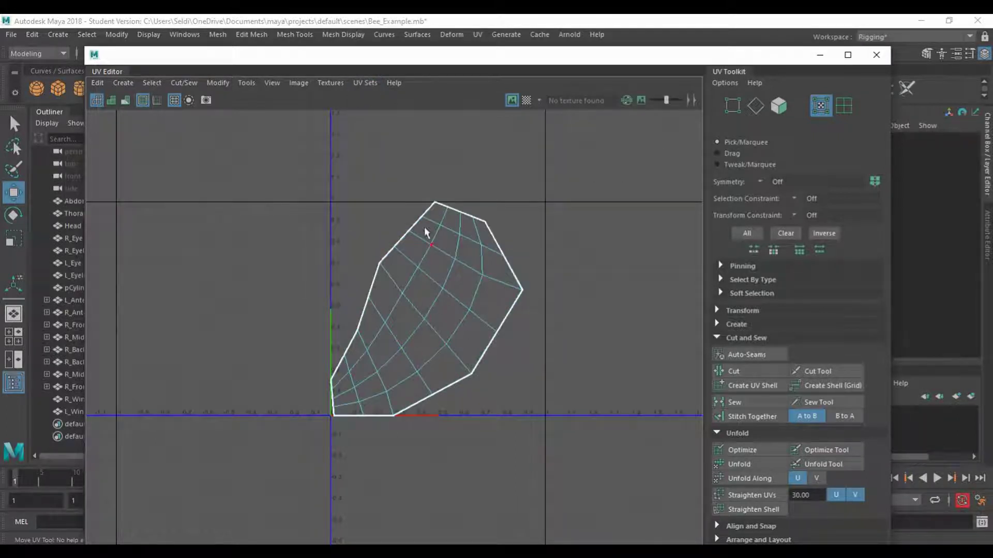
left_click(364, 83)
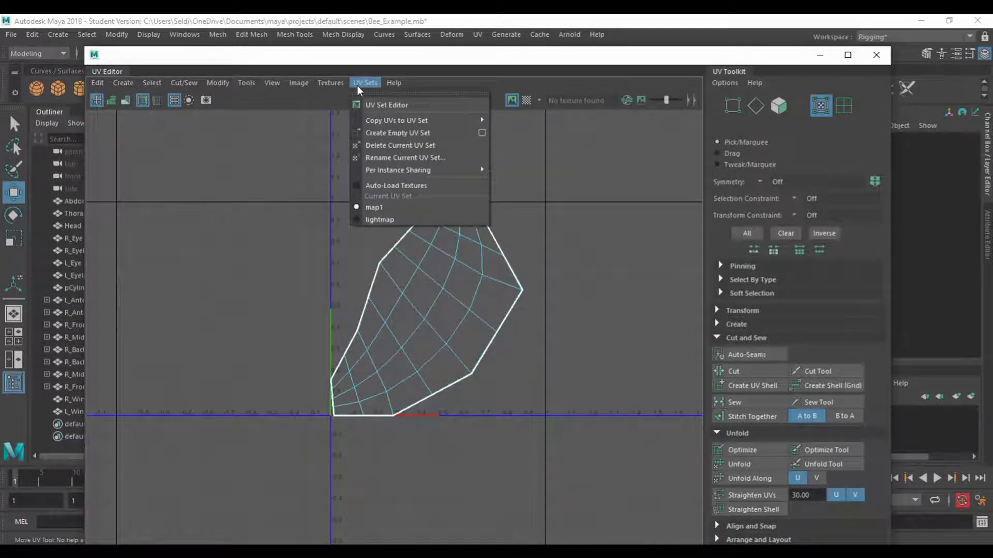
left_click(395, 219)
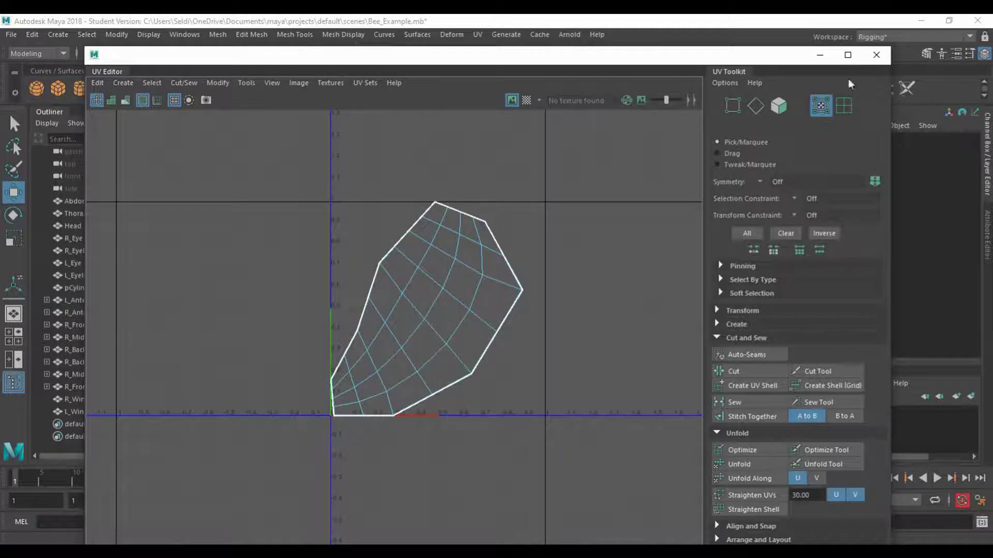
Step: Move the UV Editor aside to uncover the bee and return R_Wing to object mode
left_click_drag(451, 60, 838, 85)
left_click_drag(385, 255, 339, 176, "alt")
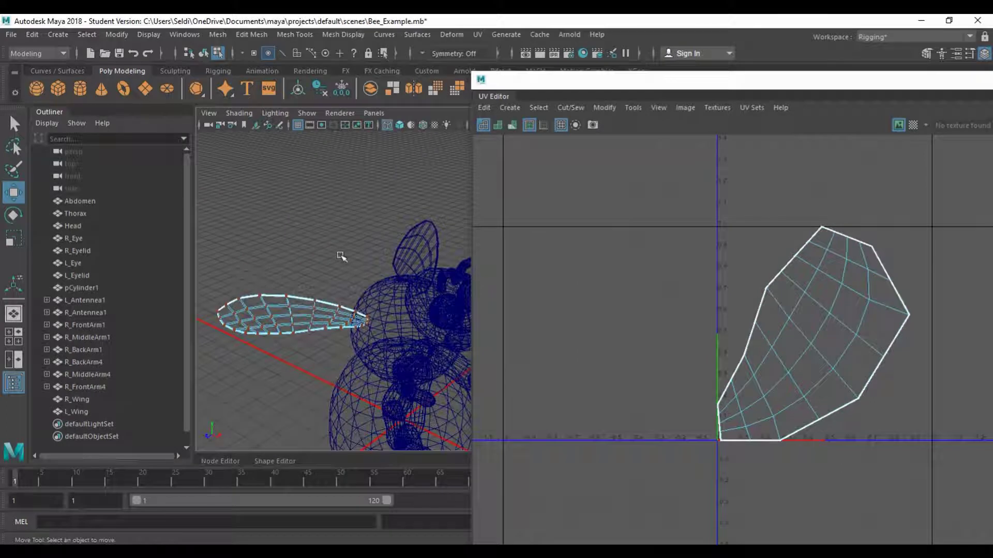
right_click_drag(309, 251, 340, 186)
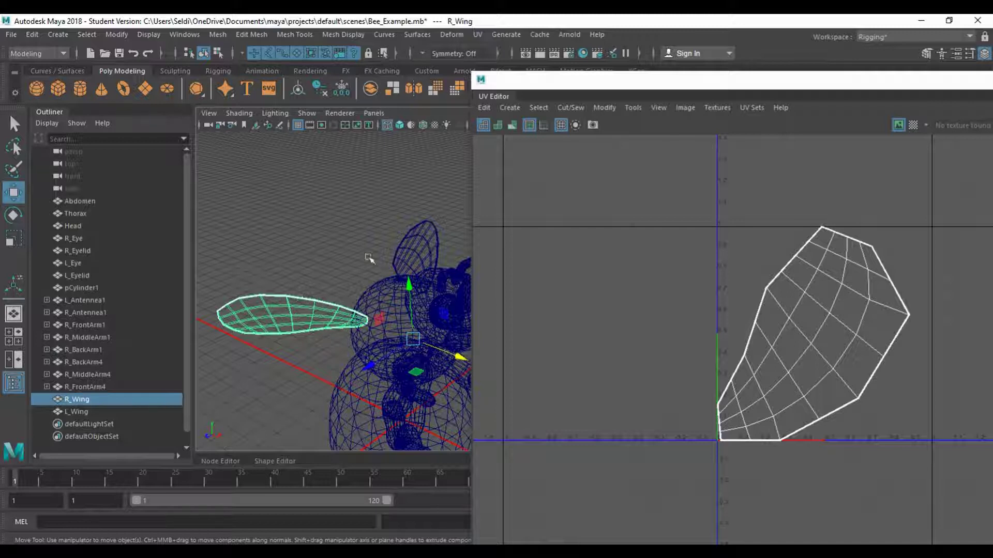
Step: Transfer attributes from R_Wing to L_Wing with UV Sets set to All, sample space Component and search method Closest to point
left_click(419, 240, "shift")
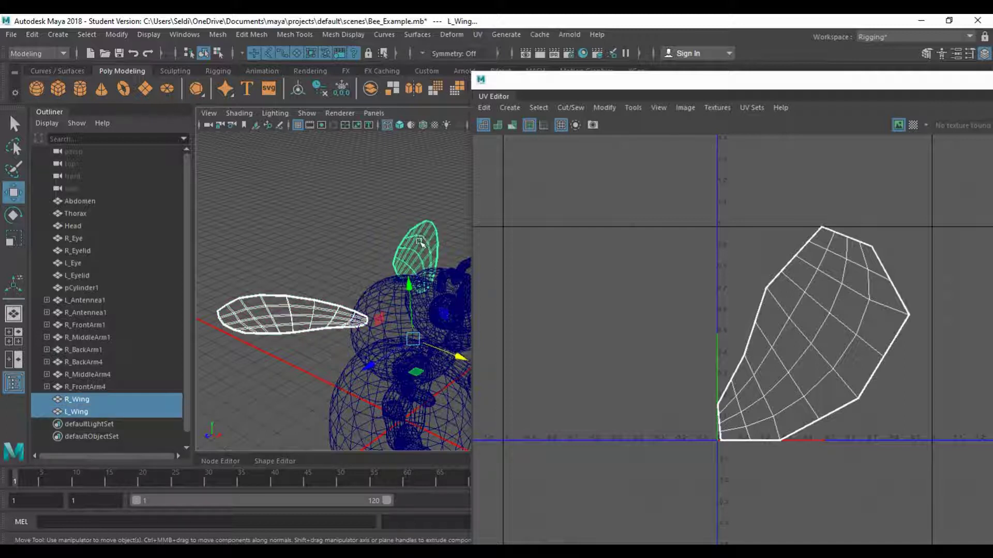
left_click(213, 34)
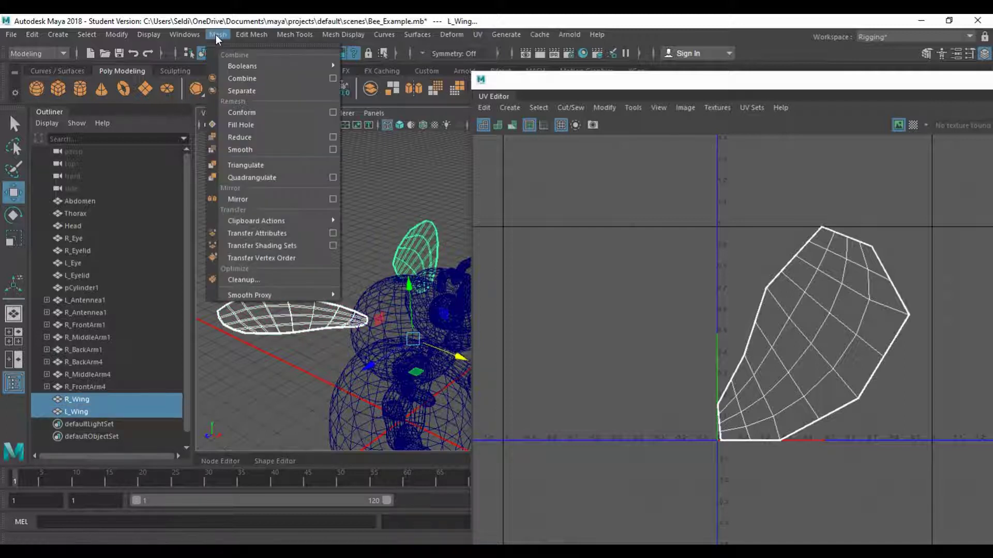
mouse_move(268, 237)
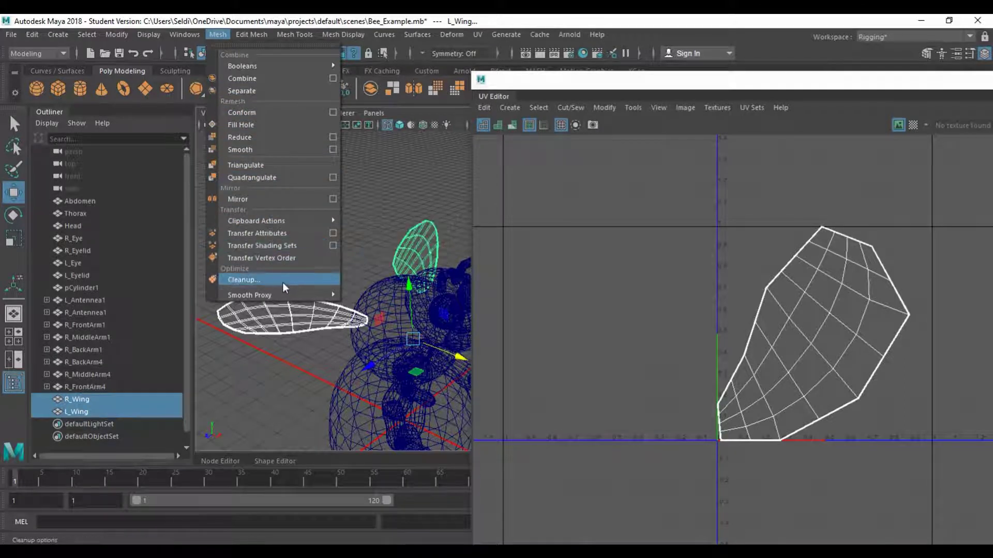
left_click(337, 237)
left_click_drag(691, 155, 495, 75)
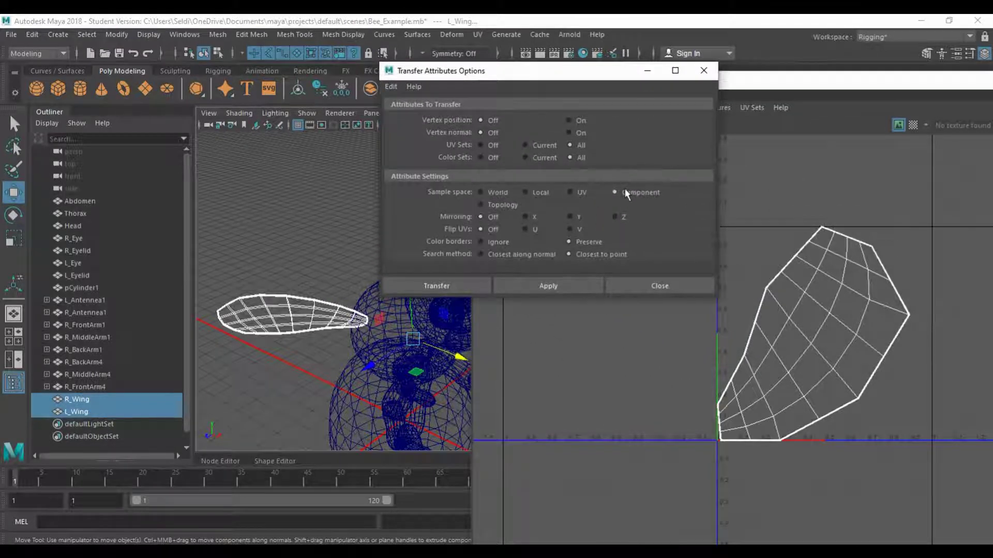
left_click(465, 285)
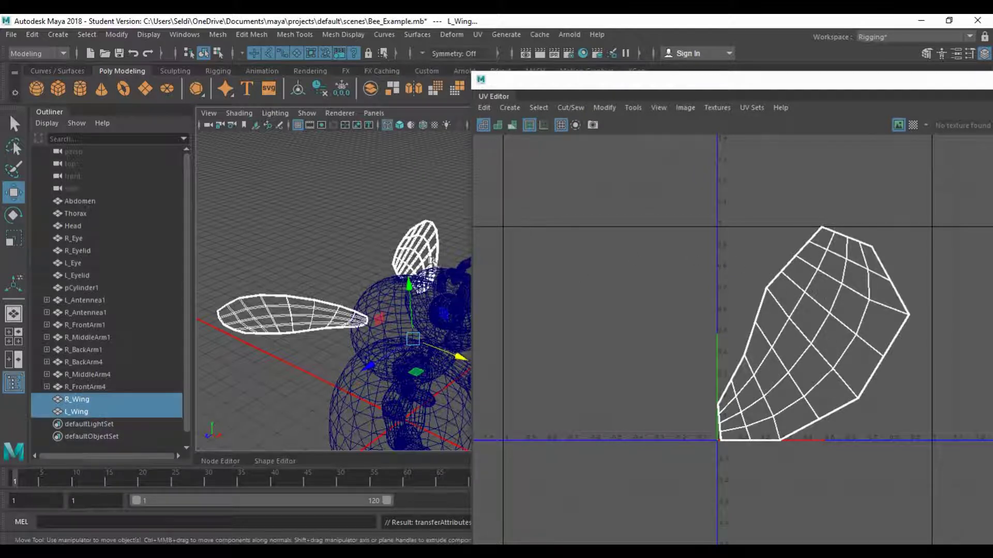
Step: Check the transferred UVs on L_Wing by switching its current UV set to lightmap and back to map1
left_click(433, 261)
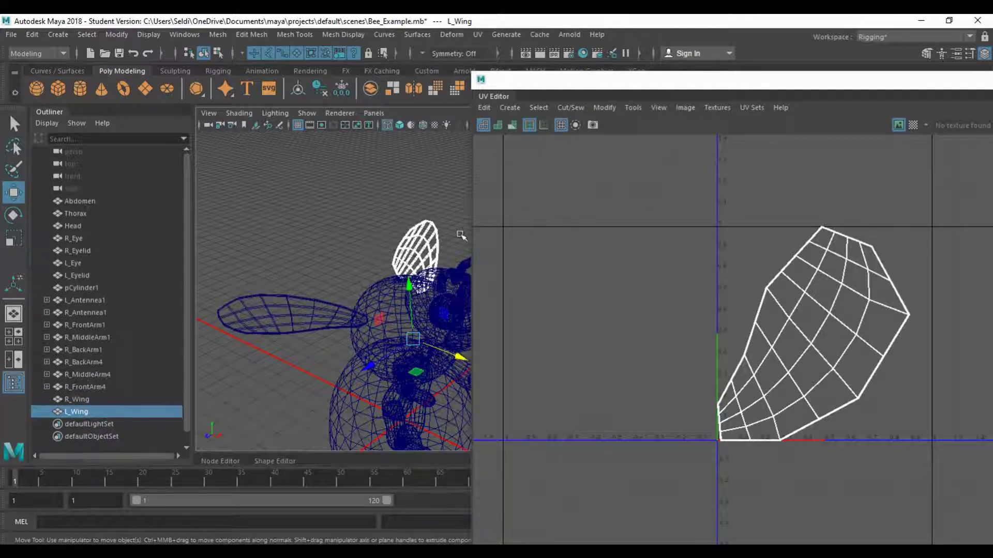
left_click(750, 108)
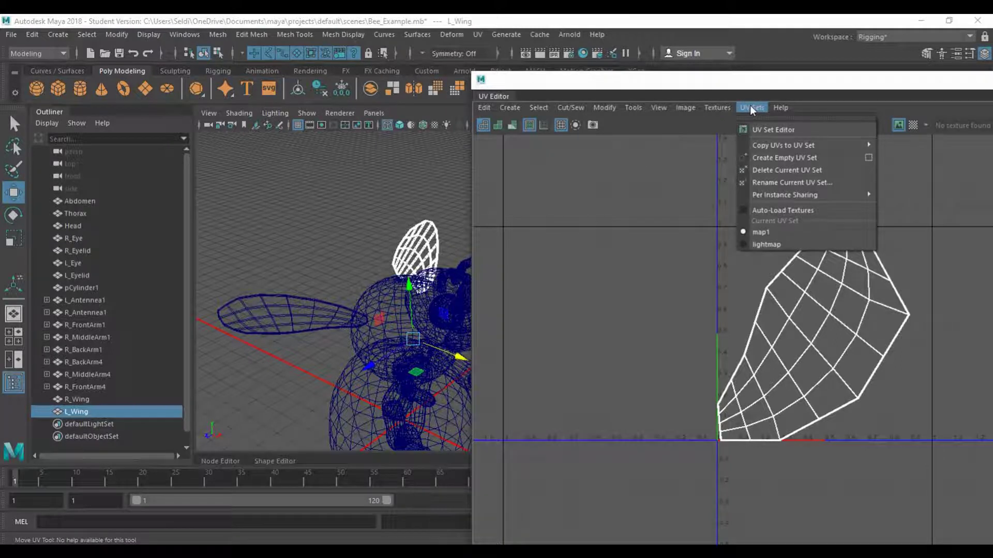
left_click(784, 245)
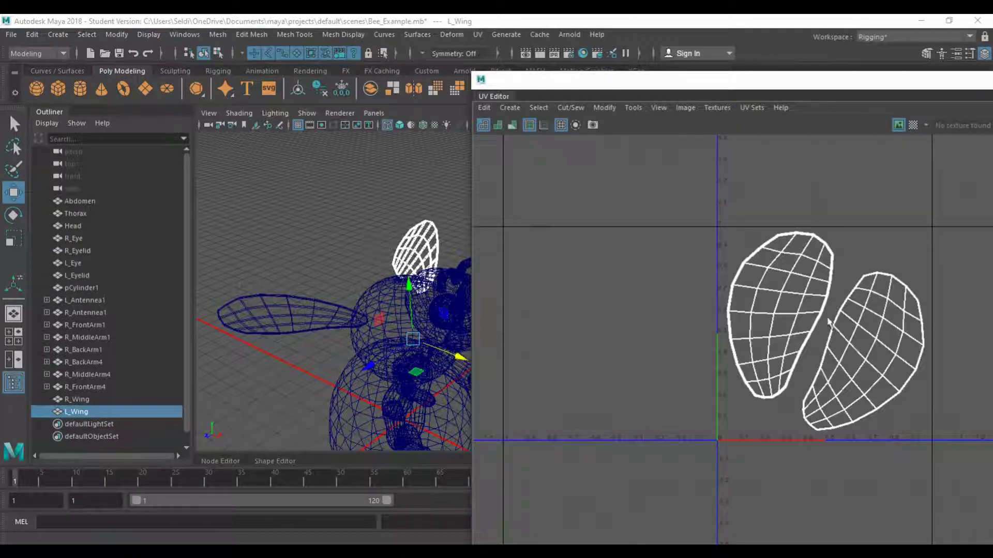
left_click(750, 108)
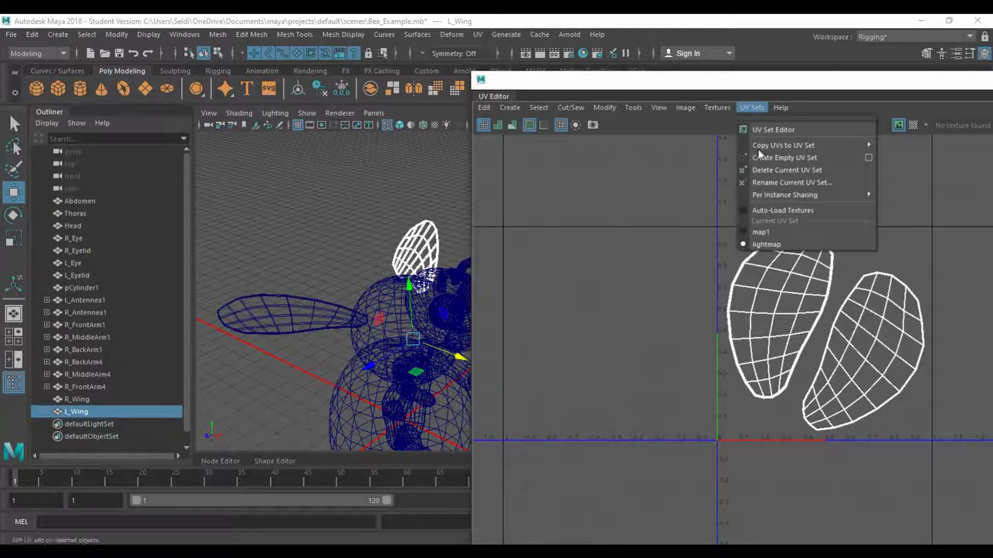
left_click(765, 234)
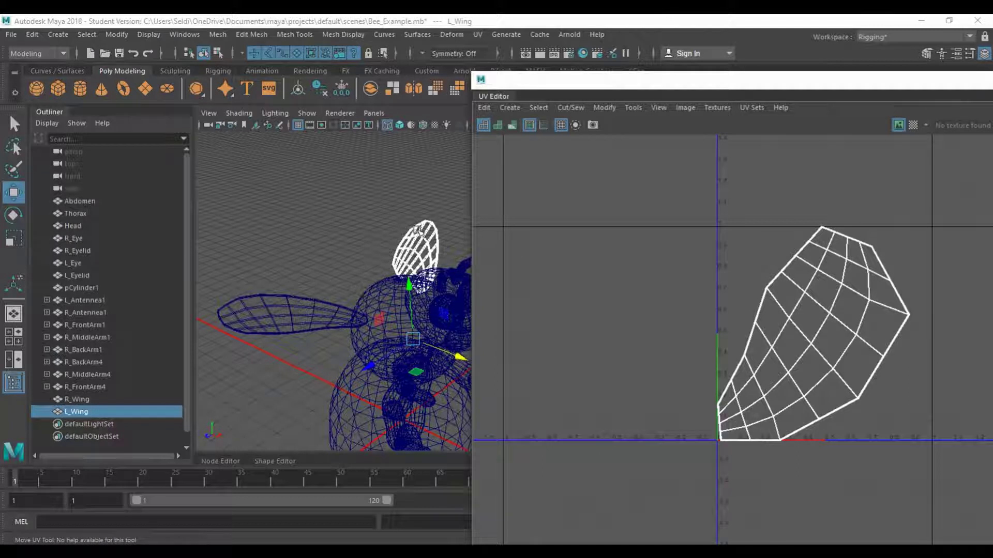
Step: Delete the construction history of both wings, R_Wing and L_Wing, and reselect L_Wing alone
left_click(306, 296, "shift")
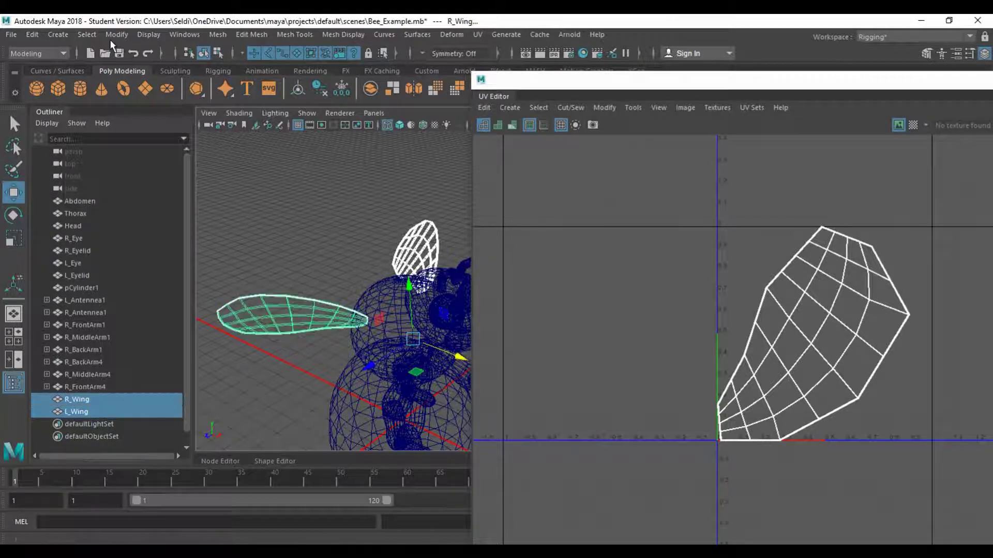
left_click(39, 37)
mouse_move(98, 181)
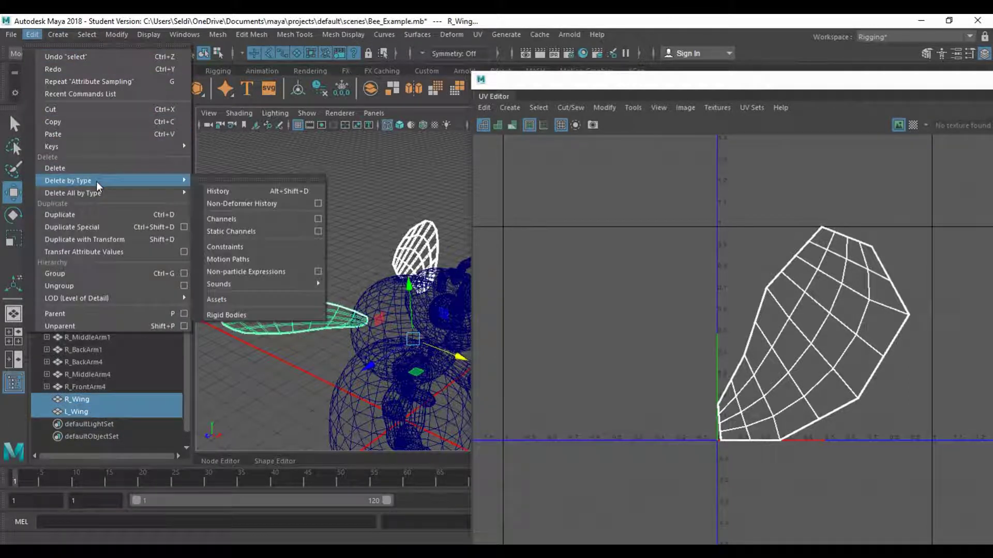
left_click(213, 192)
left_click(377, 232)
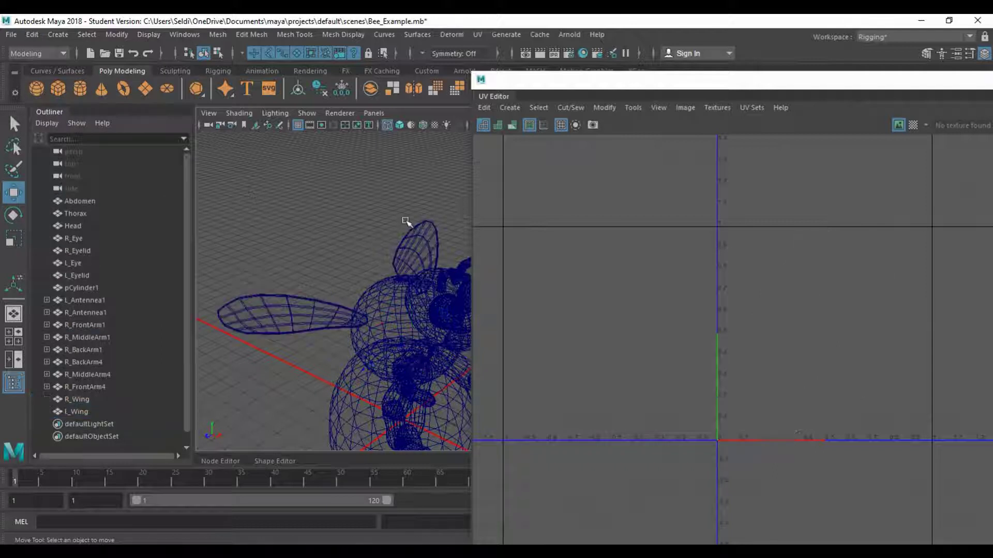
left_click(414, 248)
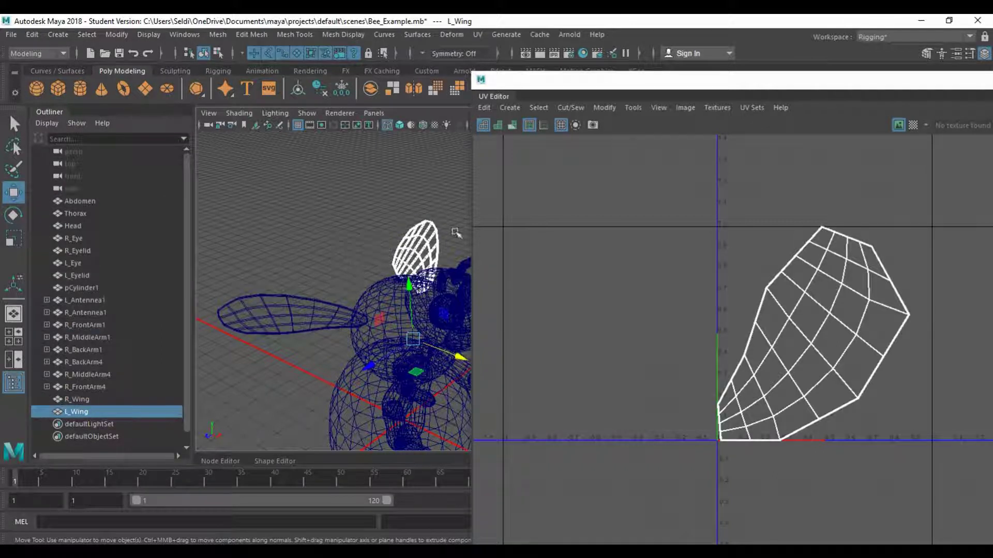
Step: Close the UV Editor and its UV Toolkit, and clear the selection in the perspective view
left_click_drag(805, 82, 783, 78)
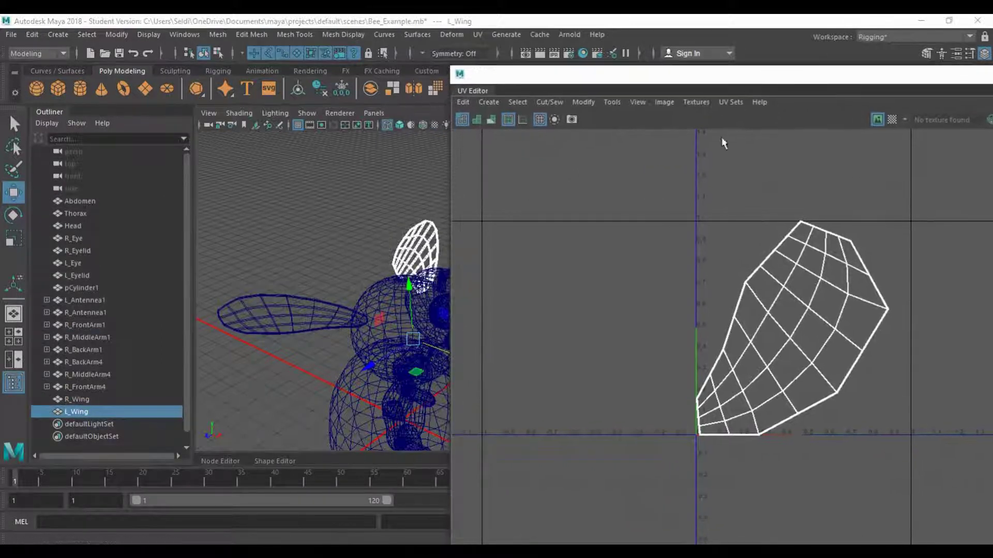
left_click_drag(657, 76, 396, 94)
left_click_drag(866, 93, 710, 97)
left_click(845, 91)
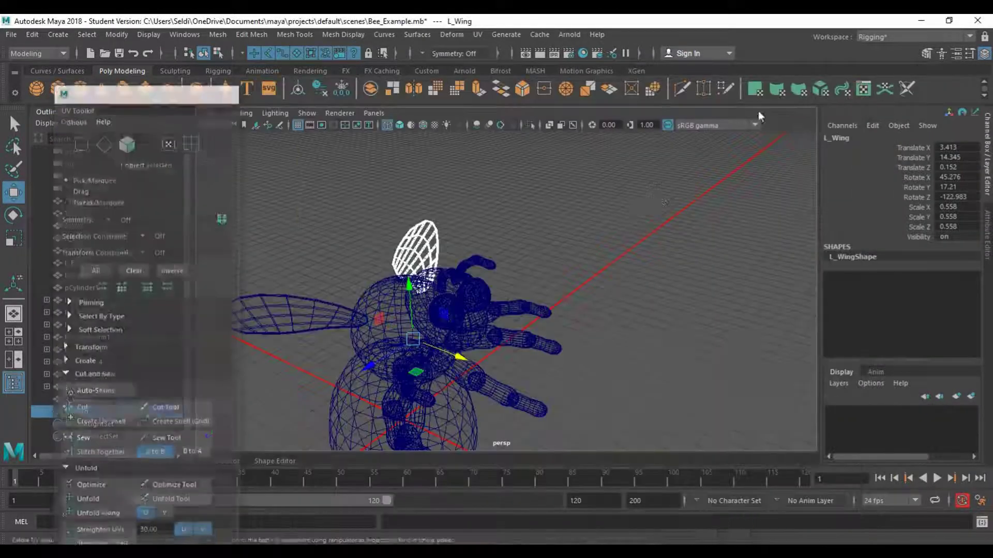
left_click(537, 284)
Step: Show the bee in smooth shading and delete the stray pCylinder1 object beside its body
left_click_drag(534, 299, 540, 225, "alt")
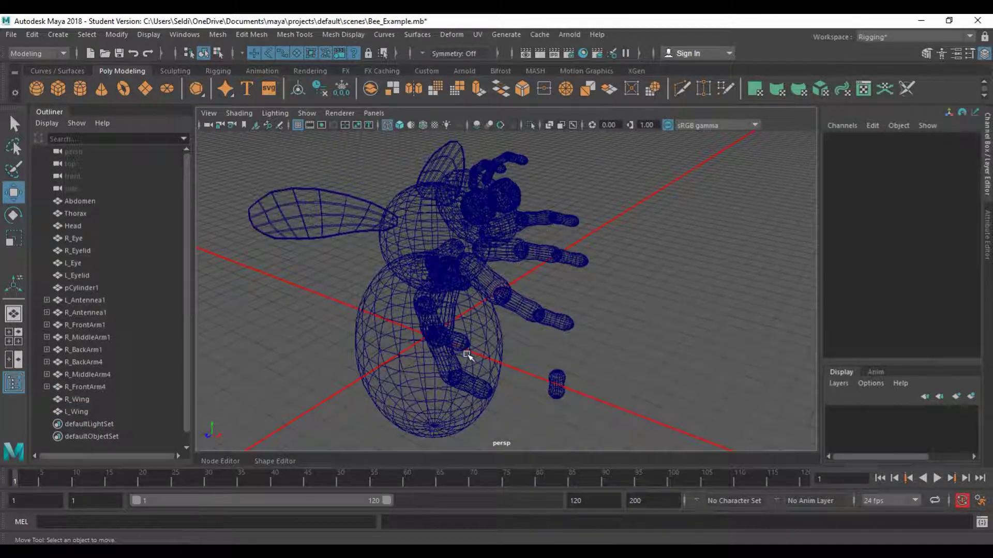
key("5")
mouse_move(590, 285)
left_mouse_down("alt")
mouse_move(357, 271)
mouse_move(582, 276)
left_mouse_up("alt")
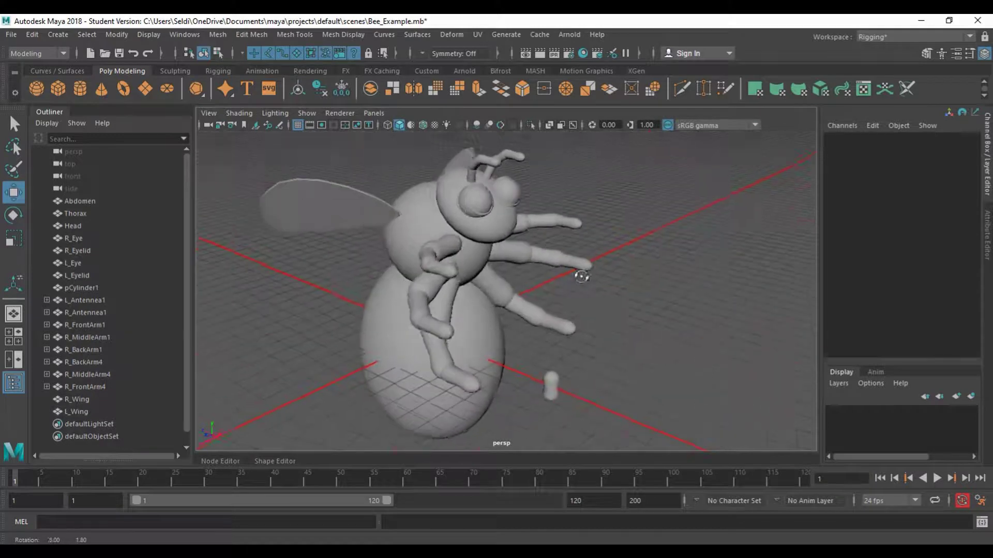
left_click(553, 388)
key("Delete")
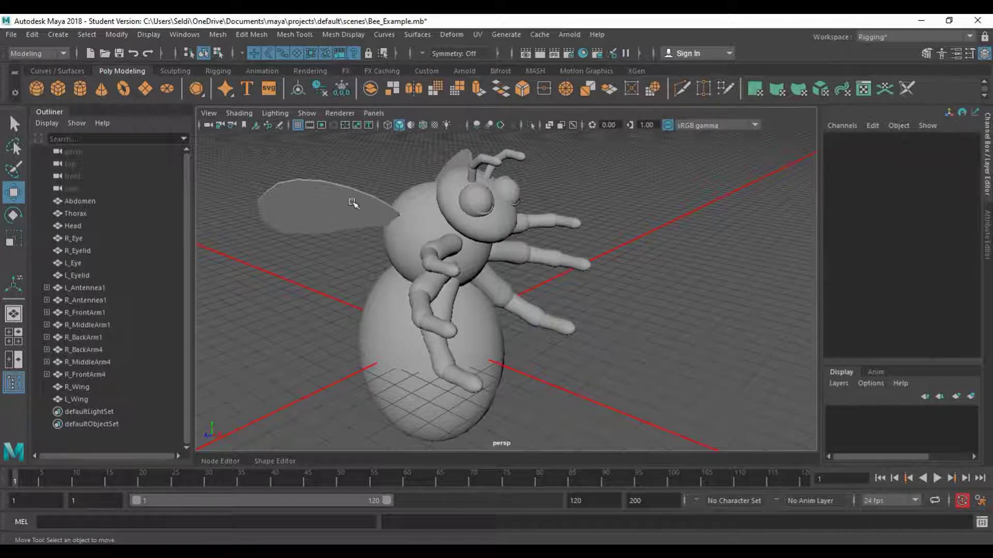
Step: Compare the bee's thorax and abdomen with the bumblebee reference photos in the browser, and return to the Maya scene
left_click(353, 203)
left_click(437, 220)
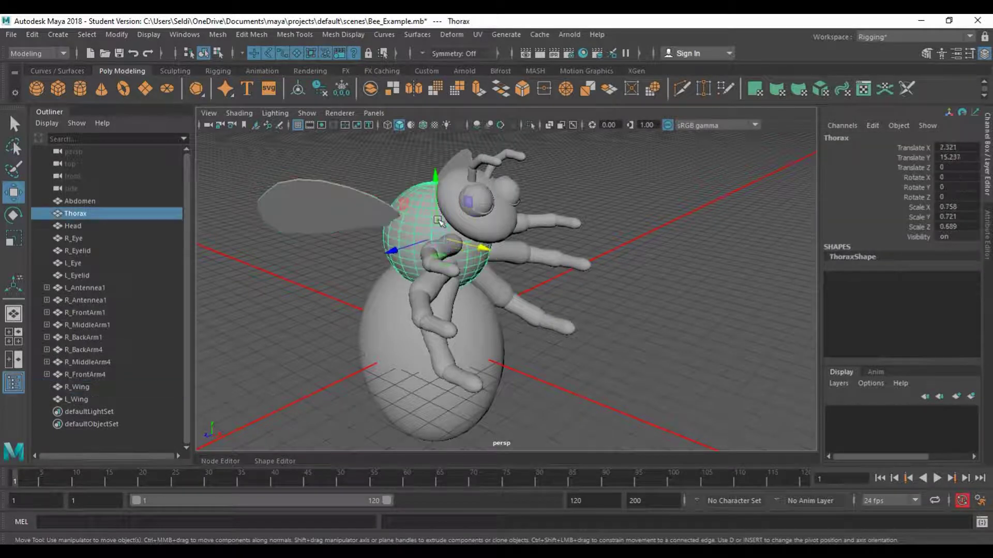
left_click(387, 383)
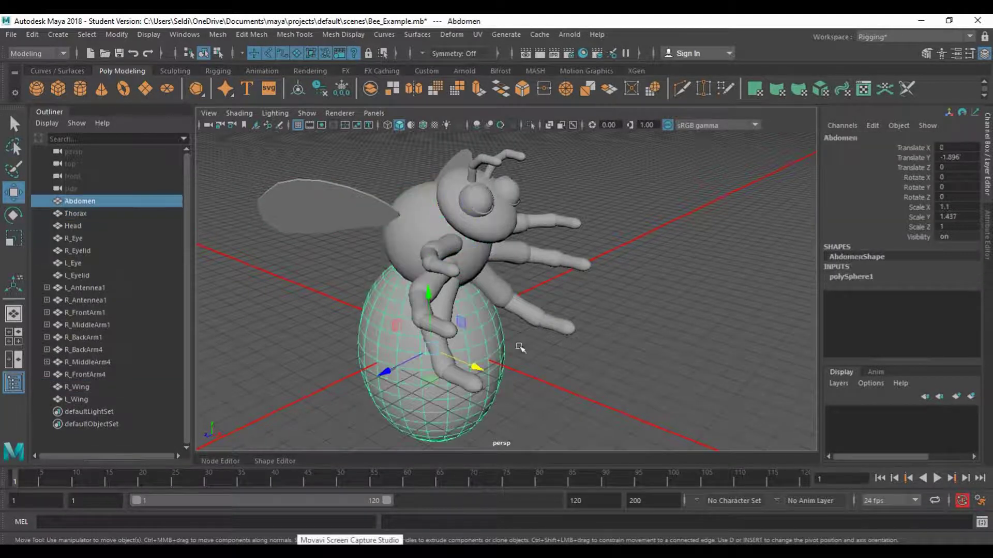
left_click(296, 551)
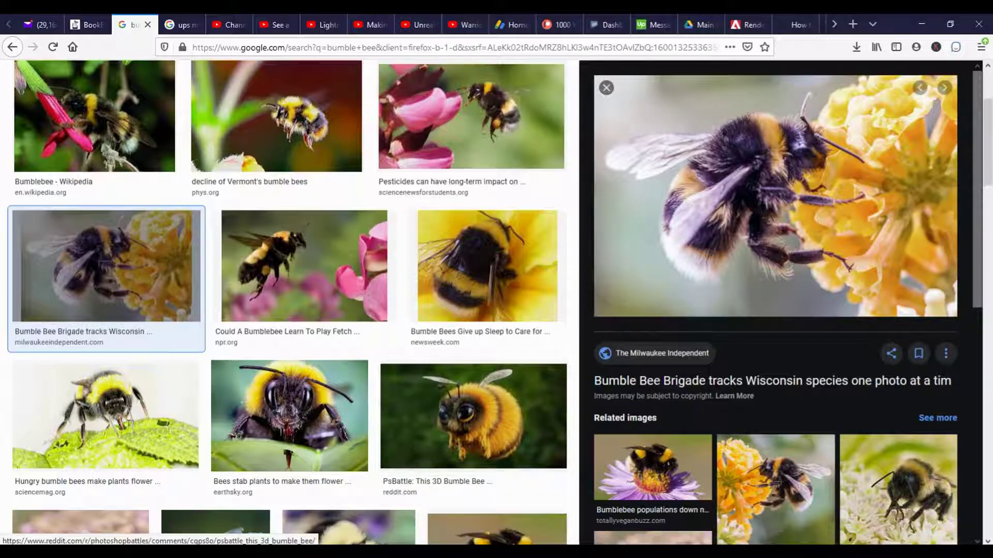
left_click(483, 500)
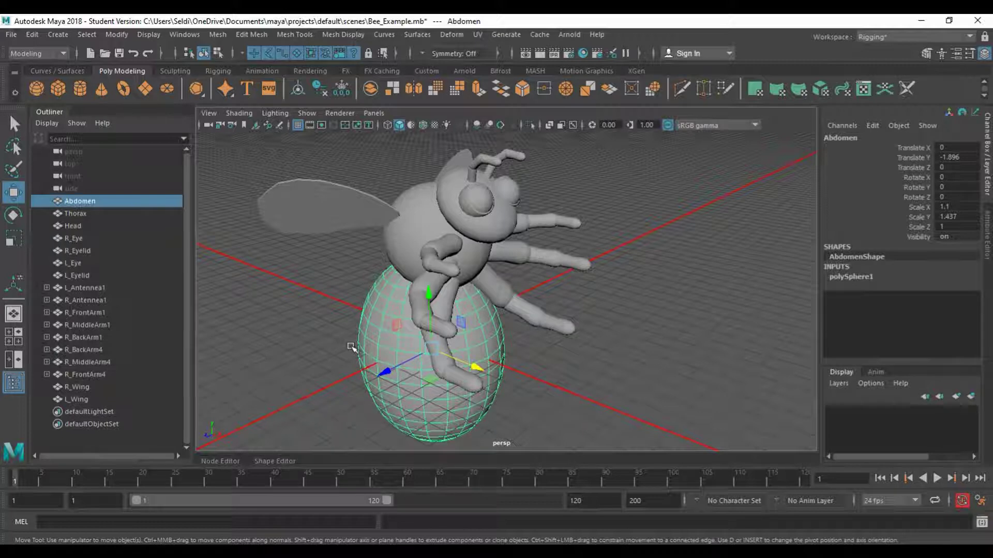
left_click_drag(352, 345, 372, 326, "alt")
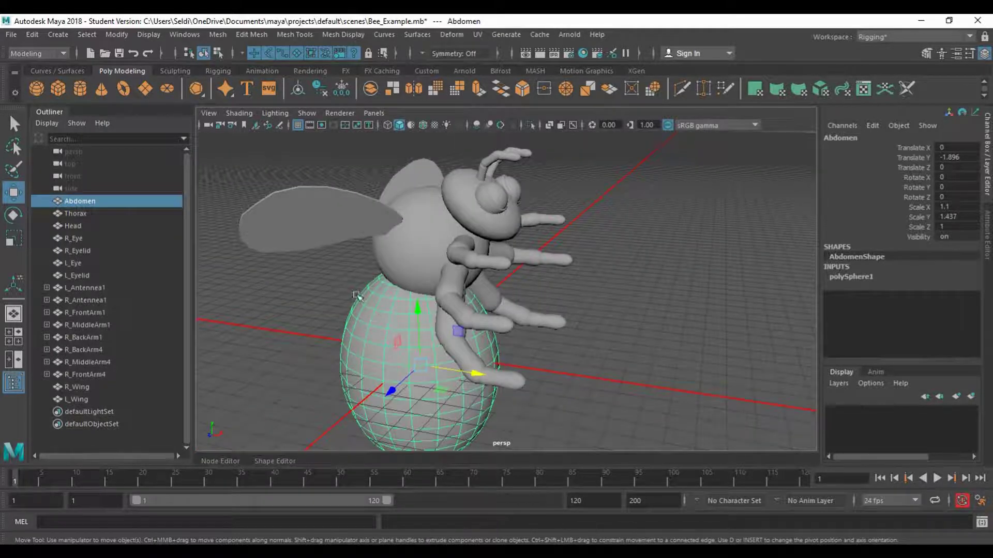
scroll(438, 227, "down", 3)
middle_click_drag(439, 230, 414, 236, "alt")
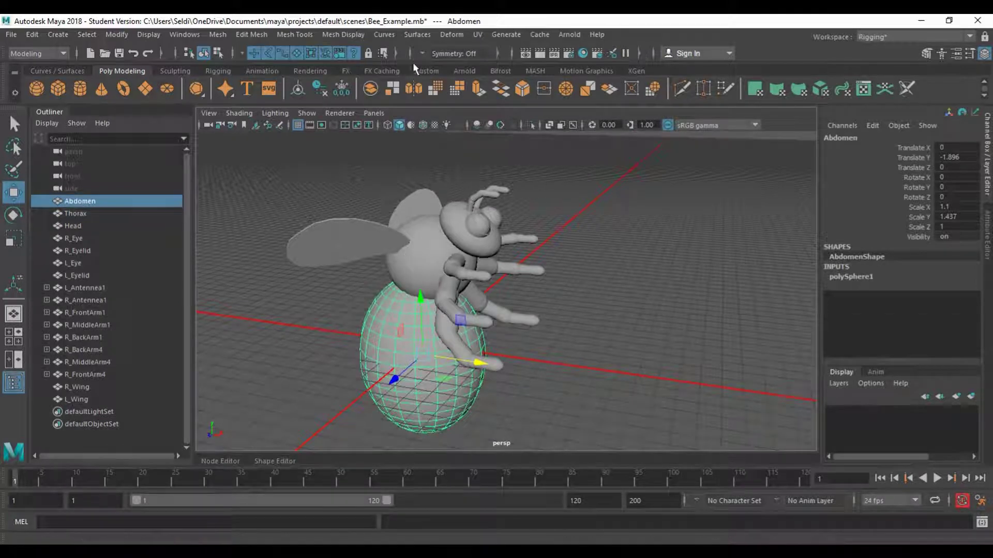
Step: Open R_Wing in the UV Editor and check which of its UV sets is current
left_click(356, 242)
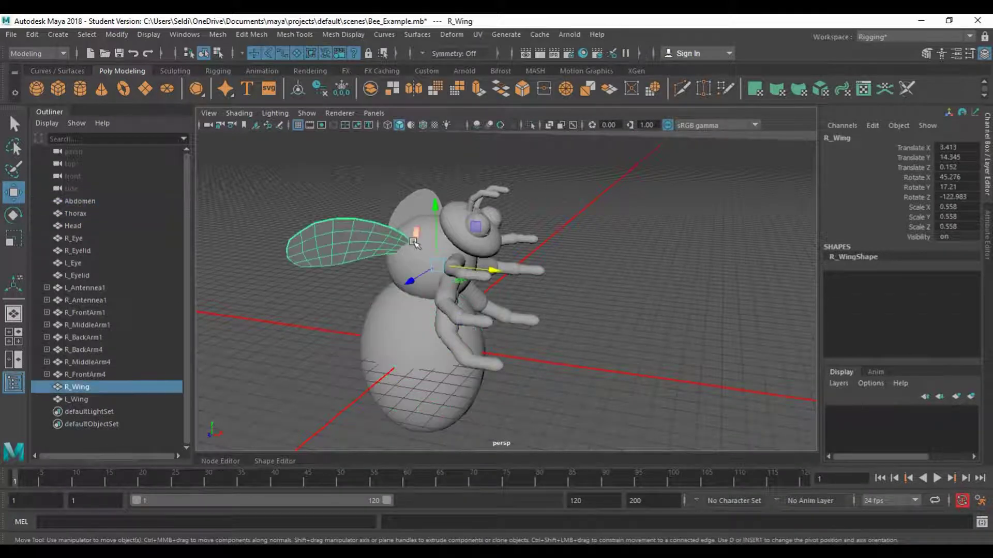
key("q")
left_click(477, 35)
left_click(509, 58)
left_click_drag(429, 100, 722, 67)
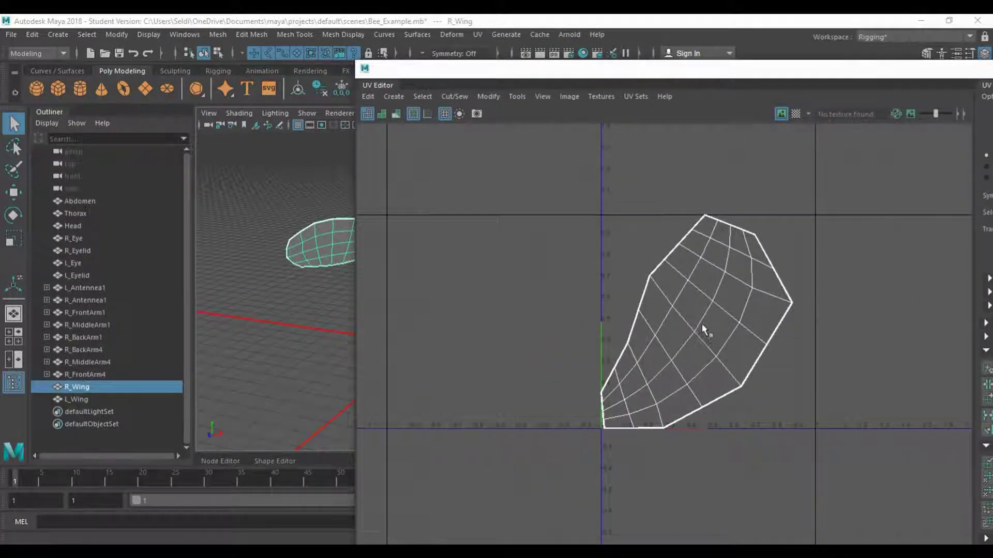
left_click(623, 98)
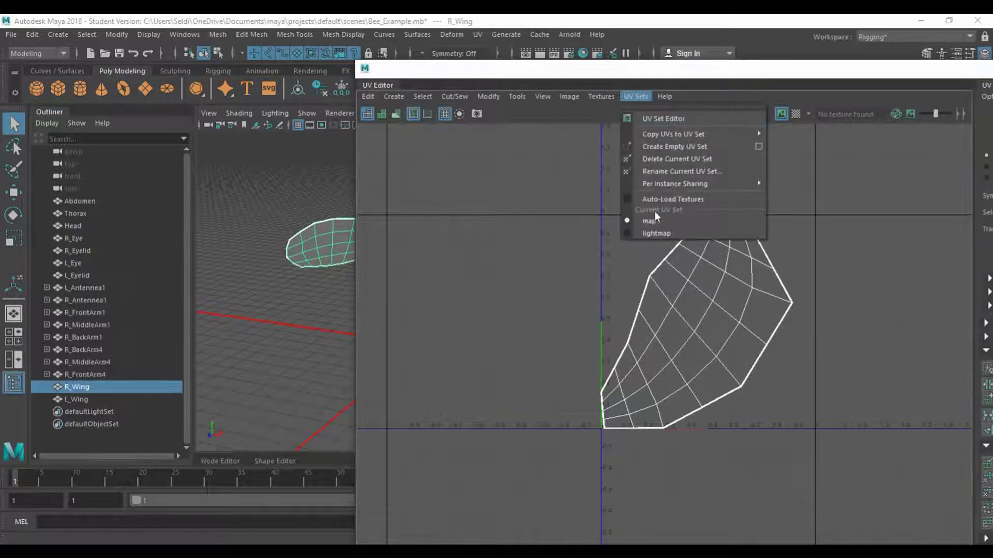
left_click(844, 245)
Step: Select all of R_Wing's UVs in the map1 set and open the UV snapshot options
right_click_drag(707, 274, 760, 271)
left_click_drag(538, 183, 886, 486)
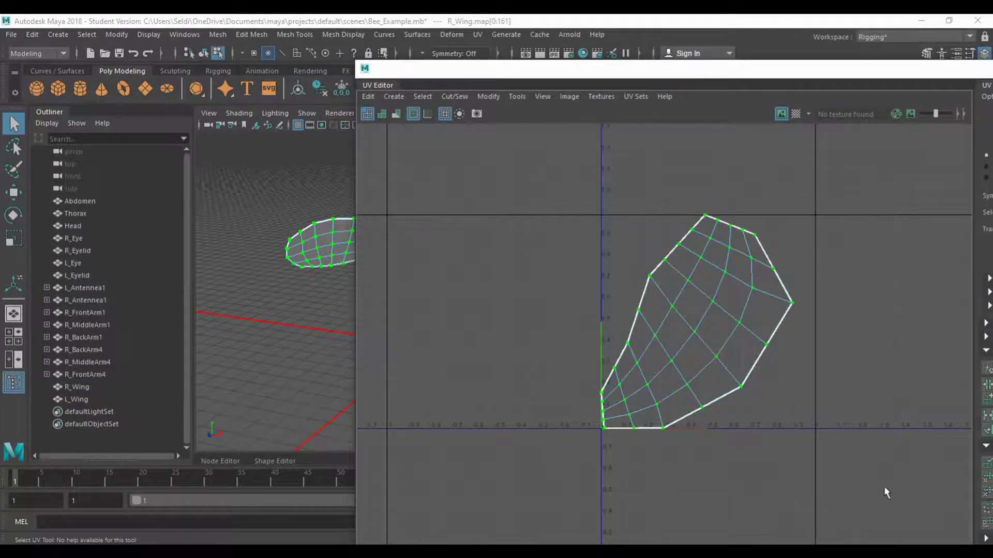
left_click(559, 98)
left_click(616, 297)
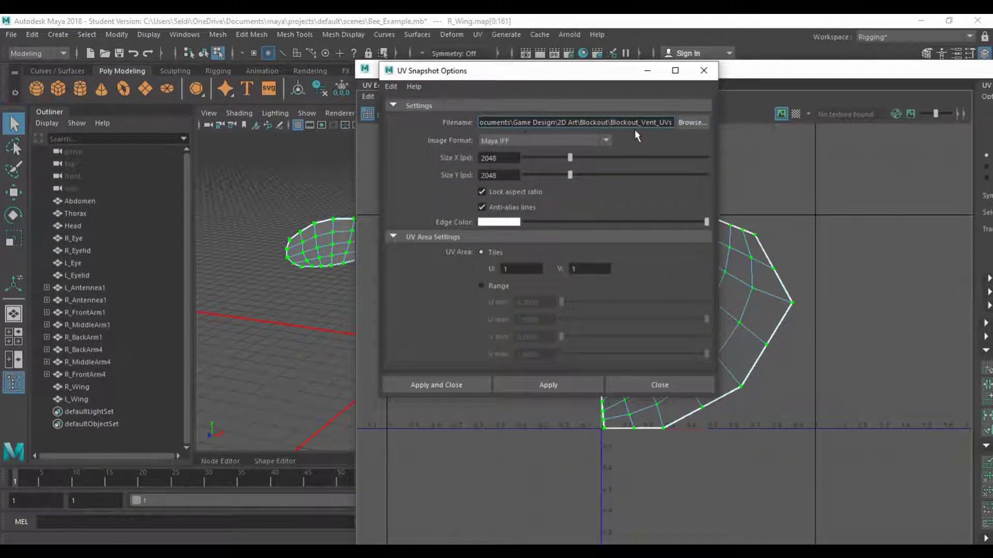
Step: Change the snapshot's file name to Bee_WingUVs within the Blockout folder path
left_click_drag(614, 123, 672, 122)
key("BackSpace")
key("BackSpace")
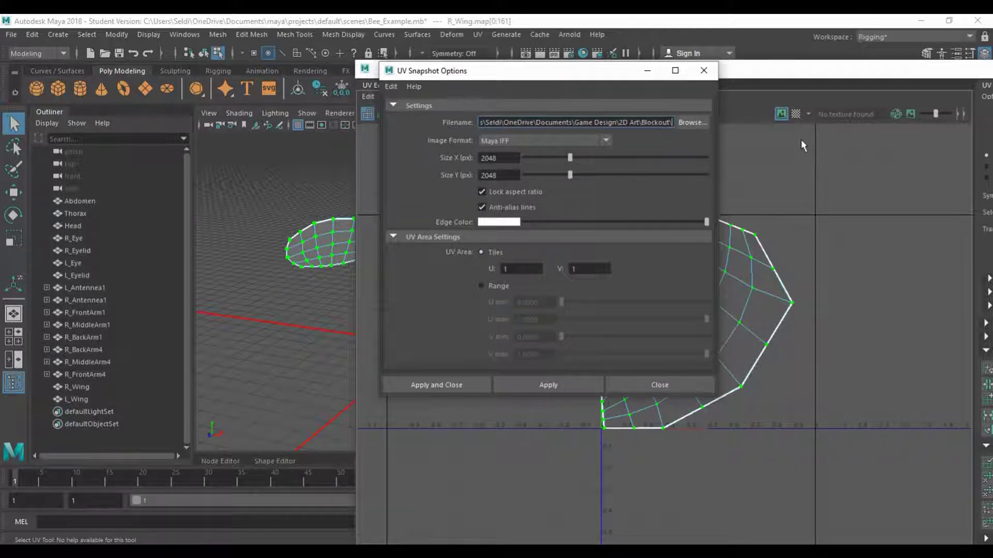
type("Bee_Wing")
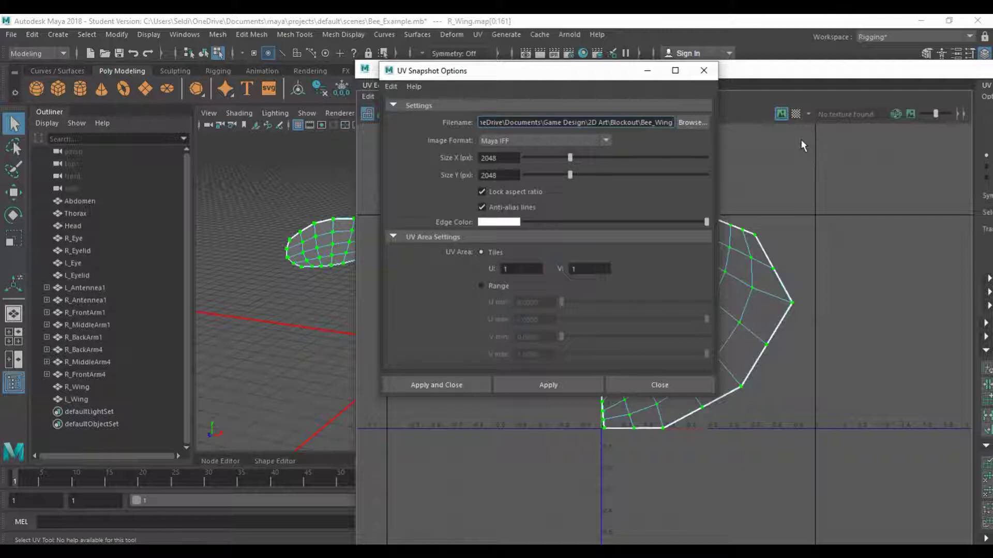
type("UVs")
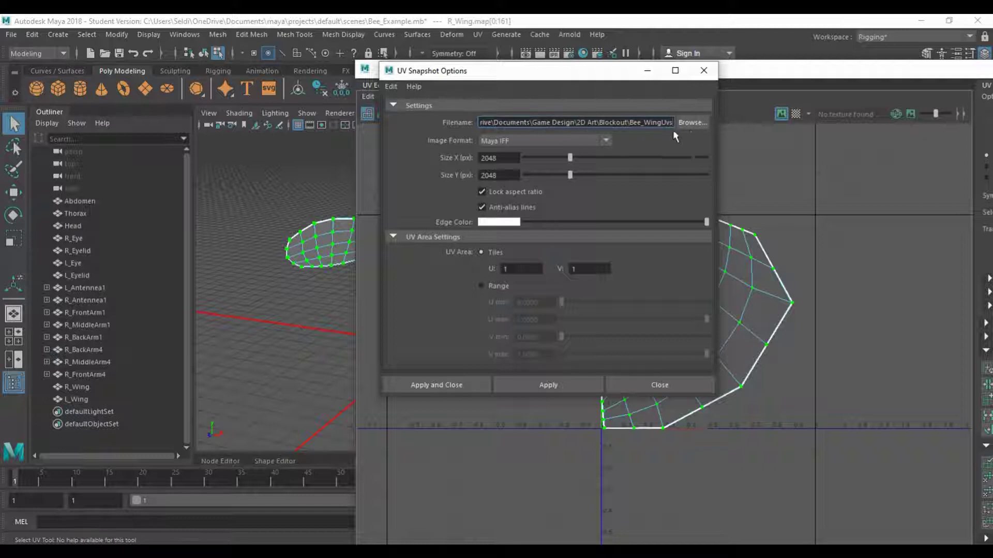
Step: Export R_Wing's UV snapshot as a PNG named Bee_Wing_UVs in the default project's images folder
left_click(691, 122)
triple_click(371, 462)
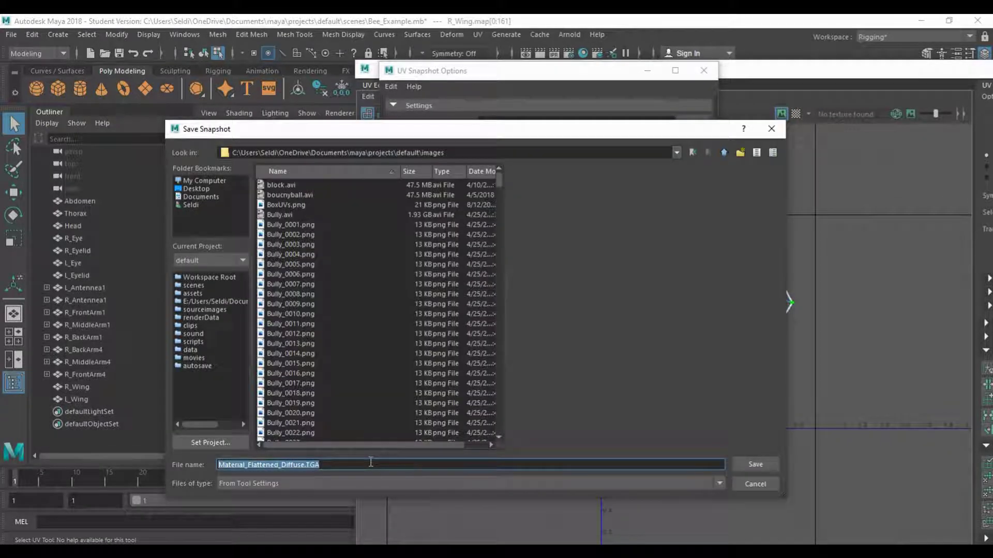
type("Bee_Wing_UVs")
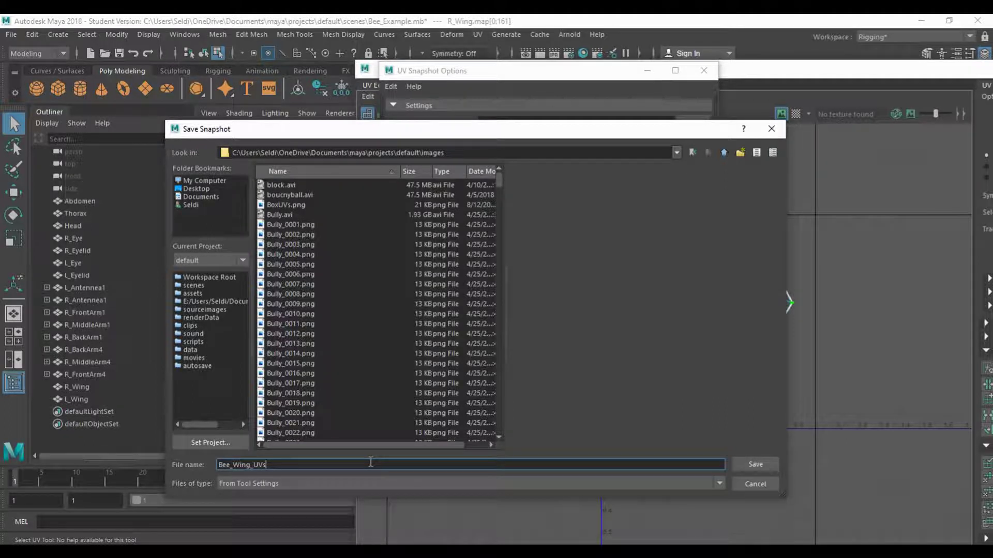
key("Return")
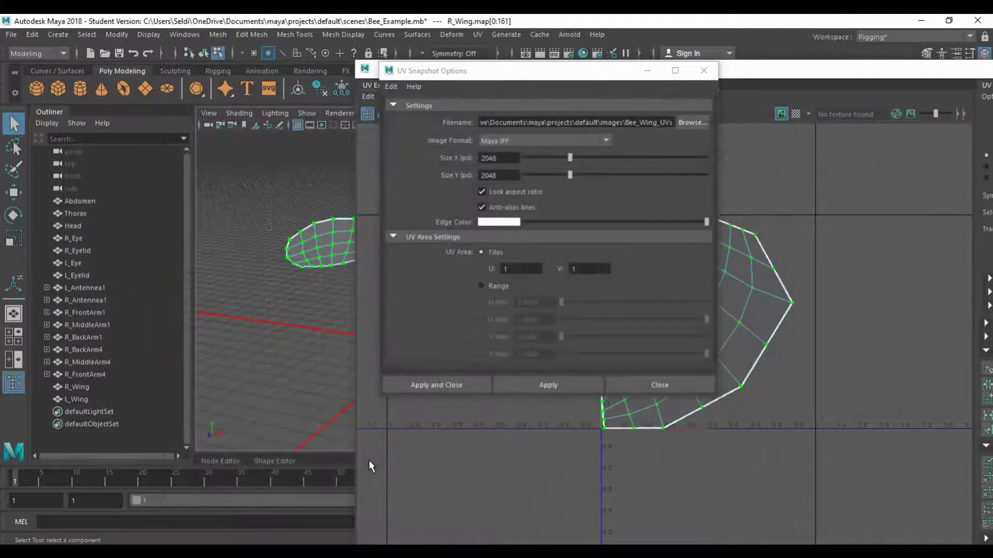
left_click(514, 142)
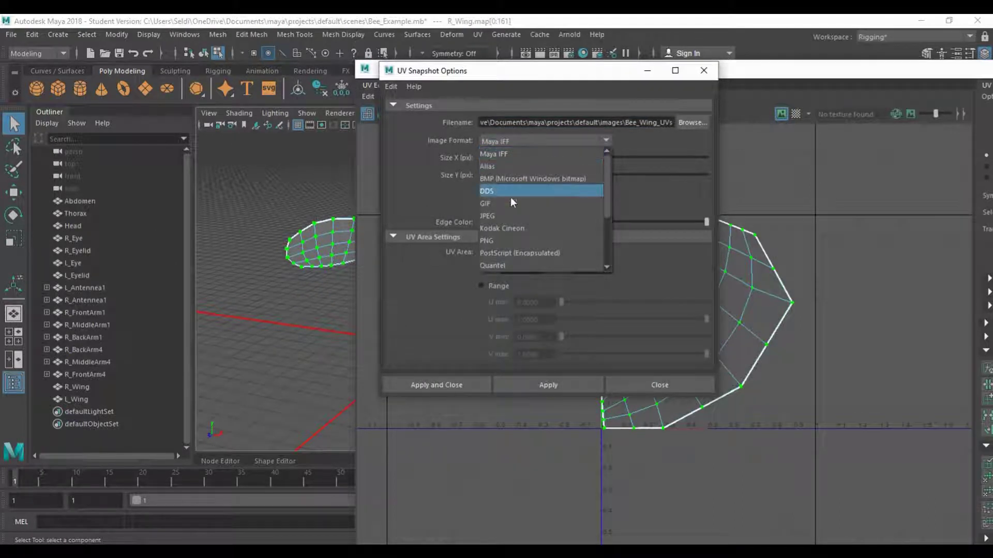
left_click(511, 240)
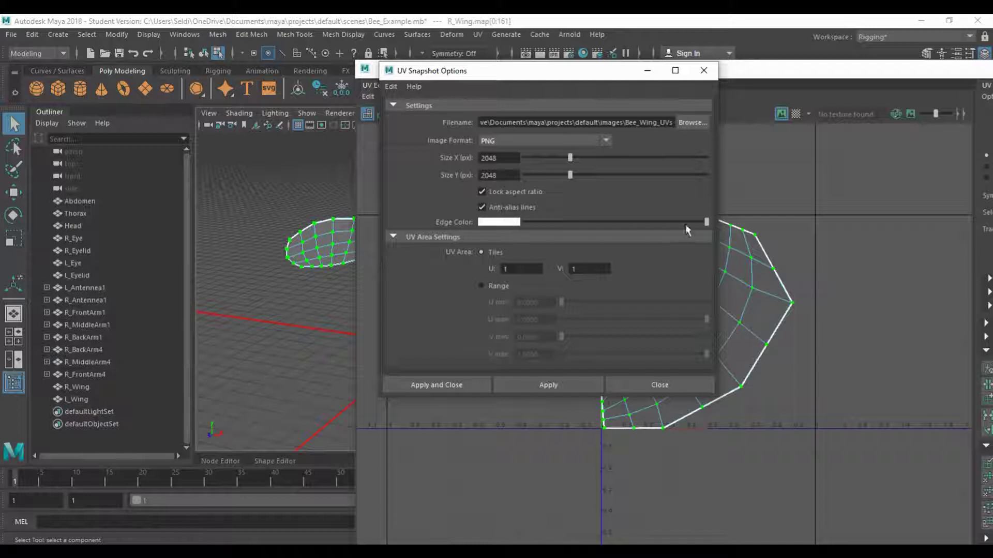
left_click(443, 384)
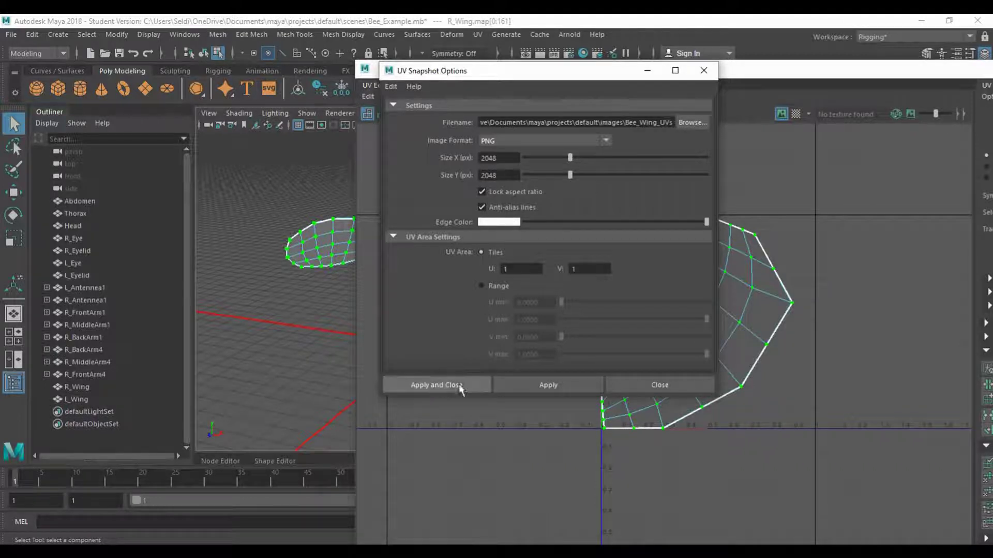
Step: Uncover the bee behind the UV Editor and select all of the Abdomen's UVs
left_click_drag(926, 74, 730, 86)
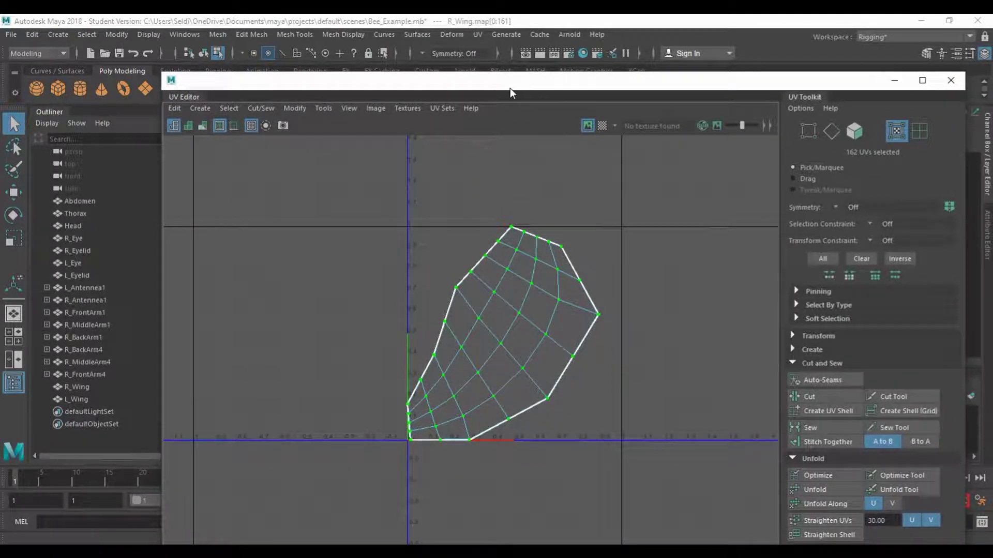
left_click_drag(510, 88, 845, 83)
left_click(412, 344)
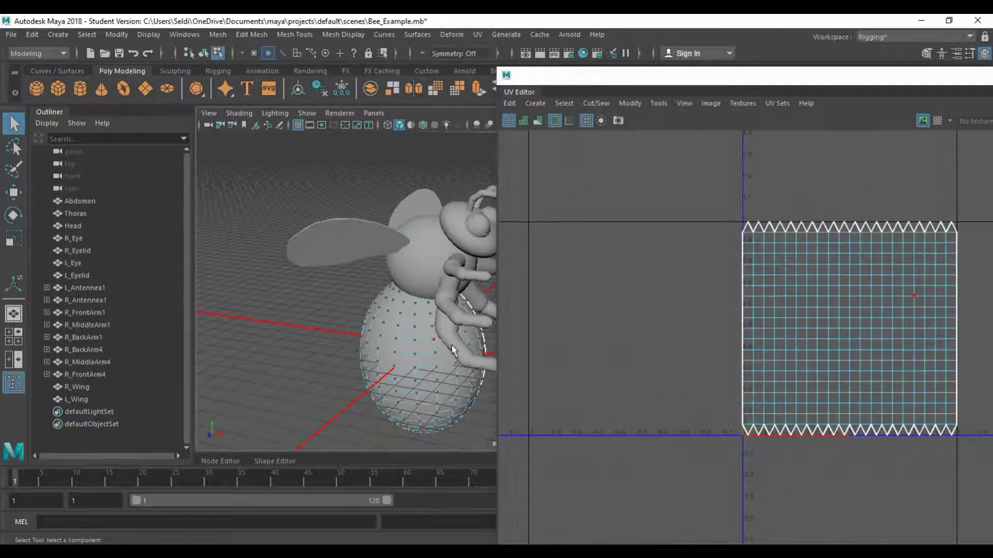
right_click_drag(846, 299, 892, 291)
left_click_drag(709, 204, 986, 472)
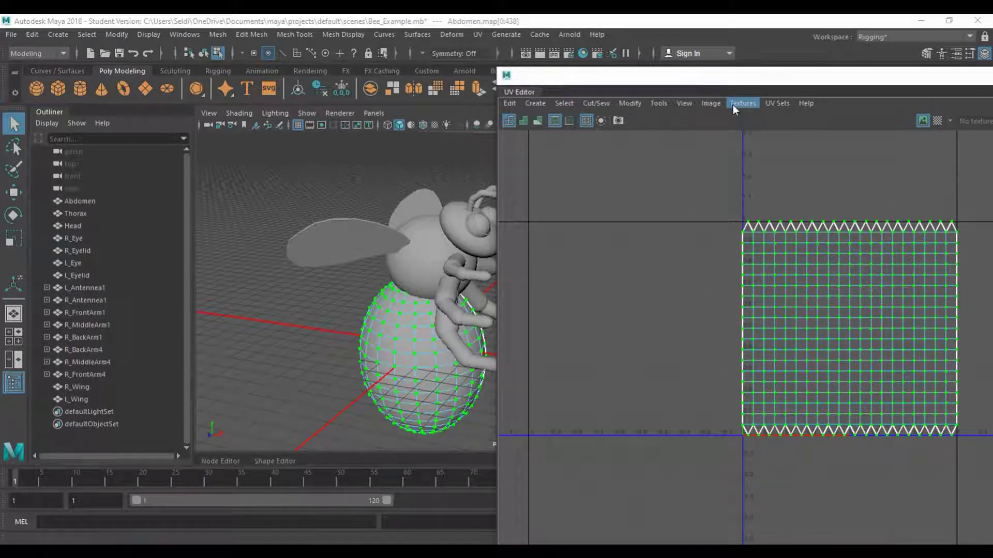
Step: Export the Abdomen's UV snapshot as a PNG named Bee_Abdomen_UVs in the project's images folder
left_click(715, 106)
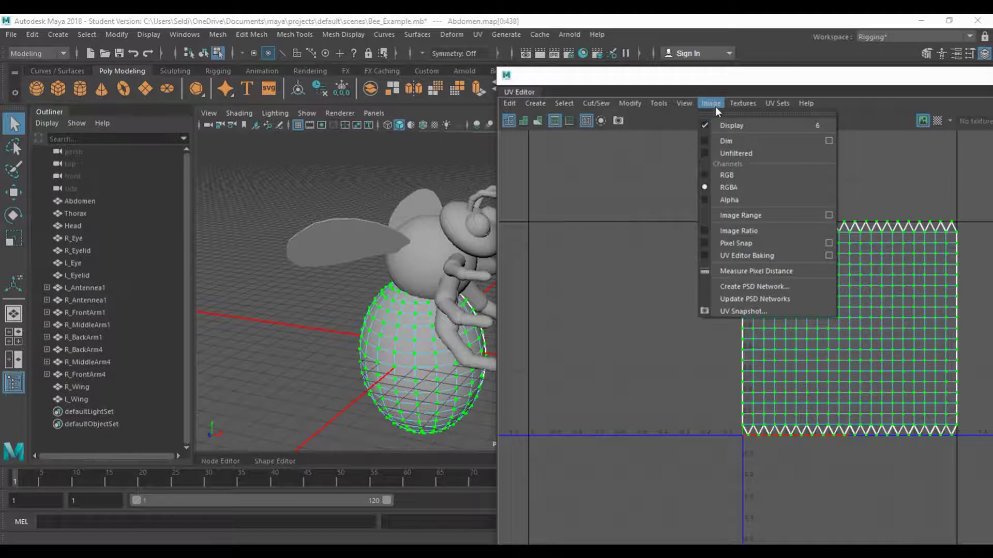
left_click(755, 307)
left_click_drag(497, 76, 562, 369)
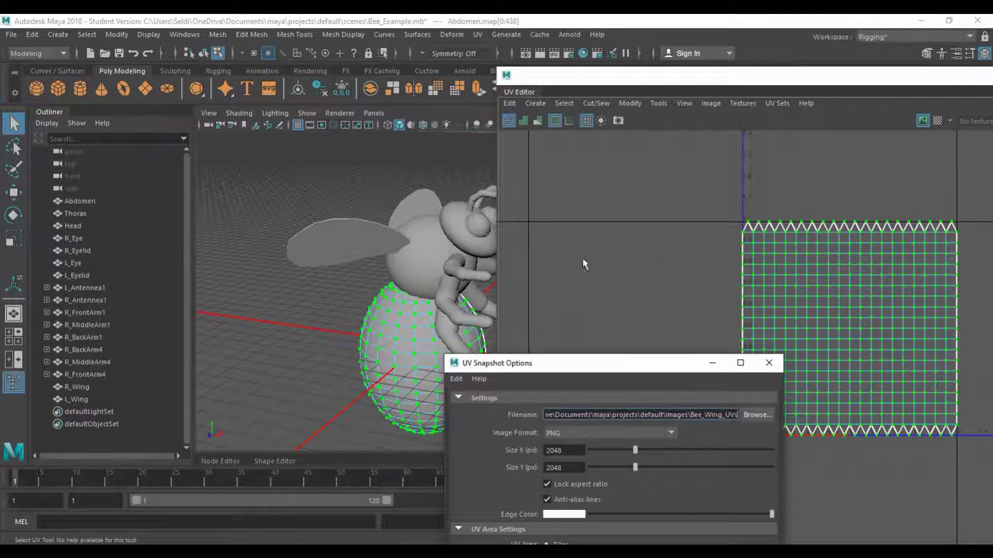
left_click_drag(636, 359, 632, 144)
key("BackSpace")
key("BackSpace")
key("BackSpace")
key("BackSpace")
key("BackSpace")
key("BackSpace")
key("BackSpace")
key("BackSpace")
key("BackSpace")
key("BackSpace")
key("BackSpace")
key("BackSpace")
type("B")
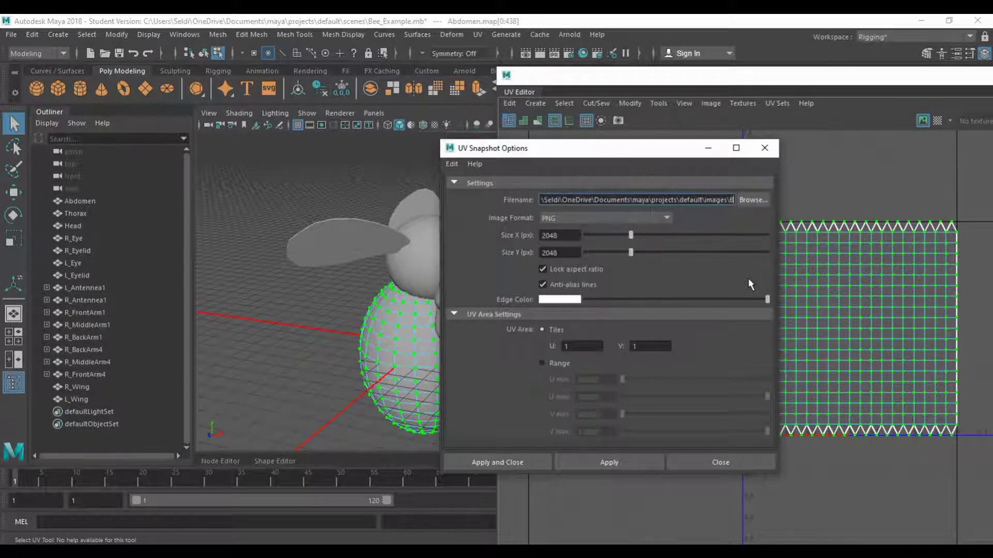
type("ee_Abdom")
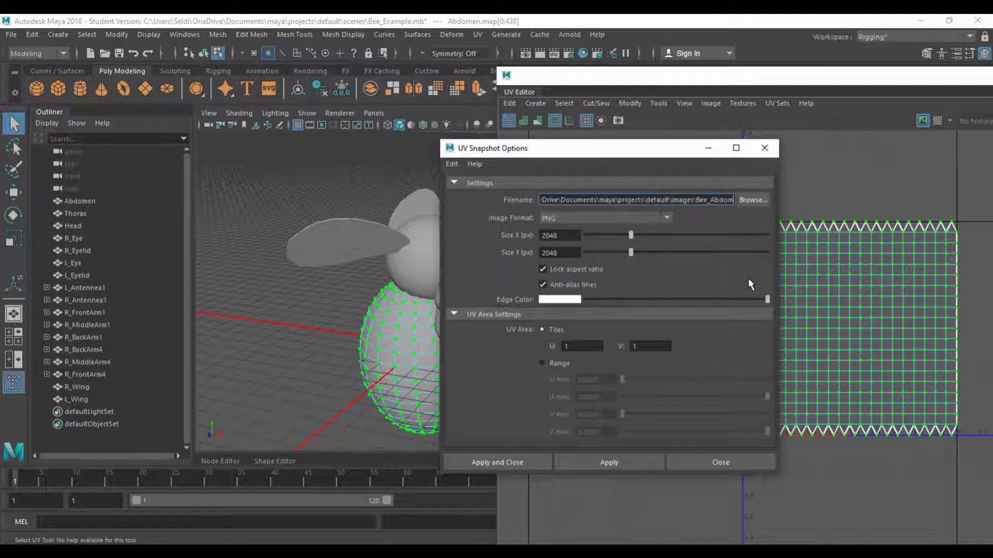
type("en_UVs")
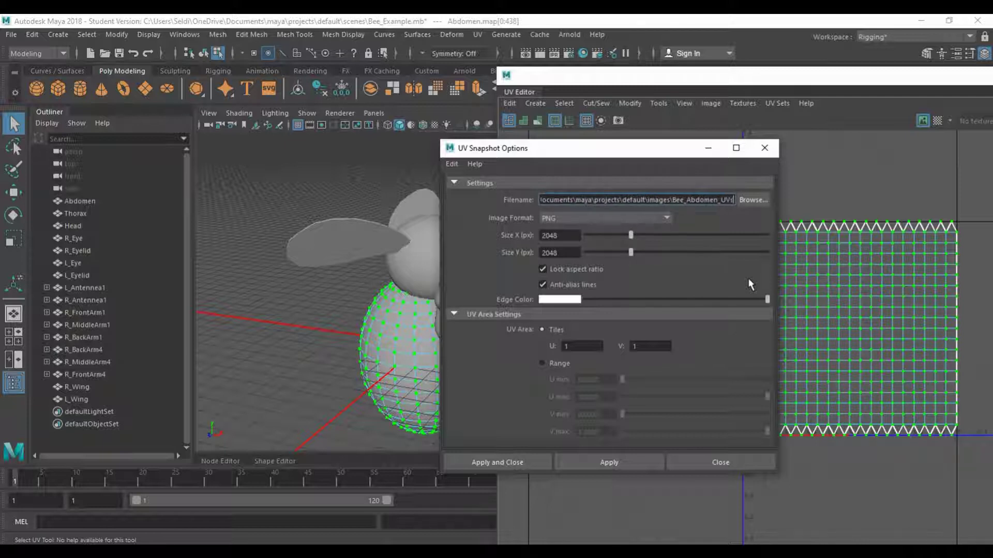
left_click(505, 465)
Step: Inspect the UV layouts of the Thorax, Head, R_Eyelid and R_Eye in turn, and switch to the bumblebee photos in the browser
left_click(421, 250)
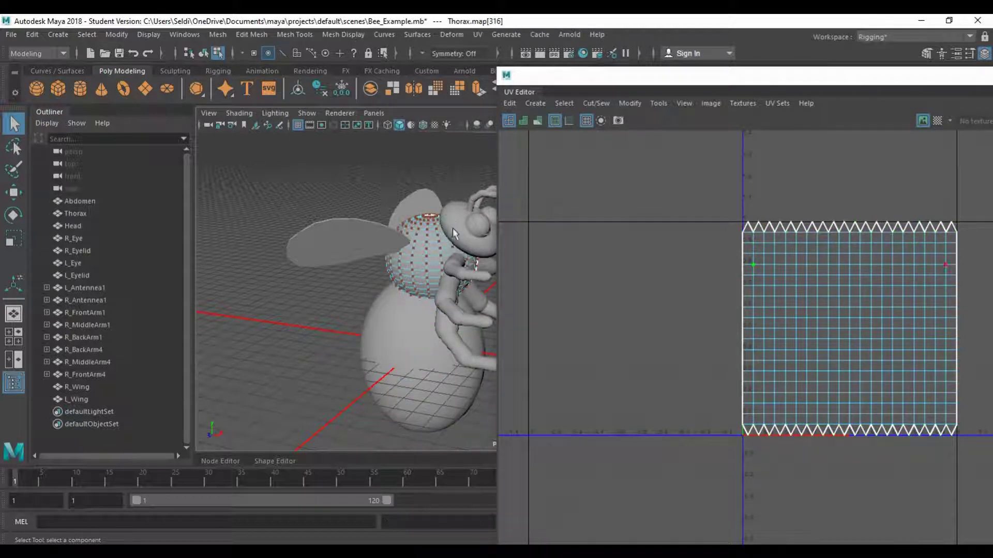
right_click_drag(456, 214, 465, 200)
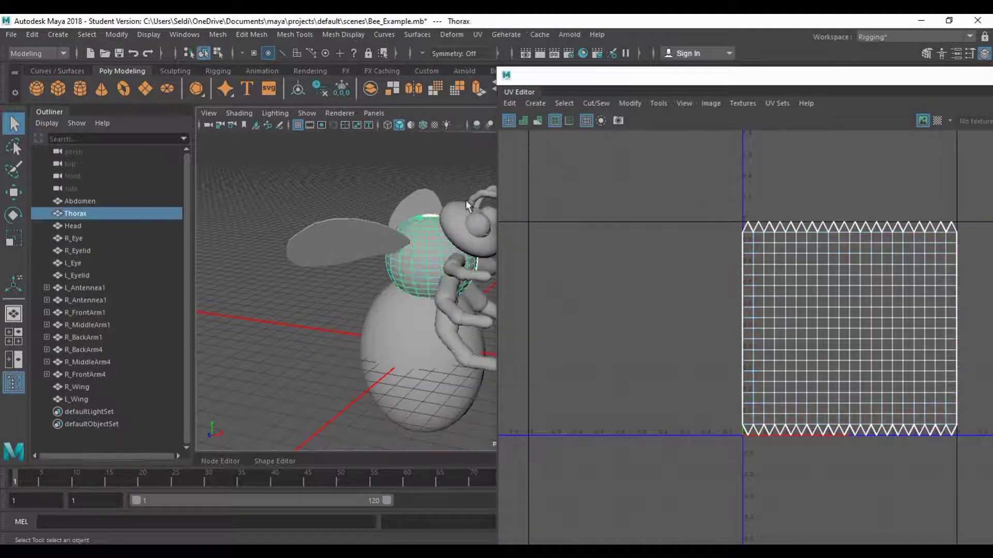
left_click(454, 215)
left_click(428, 249)
left_click(449, 217)
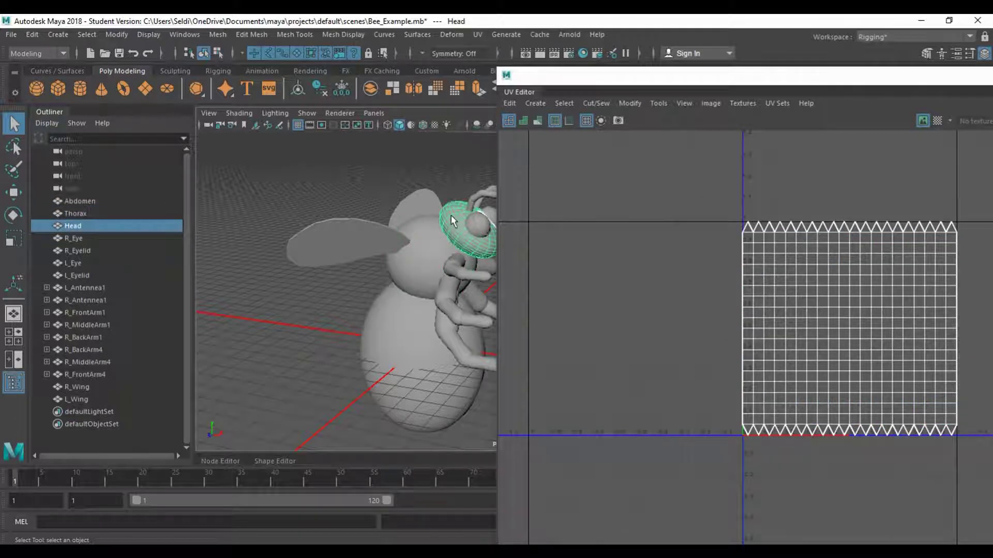
left_click(470, 237)
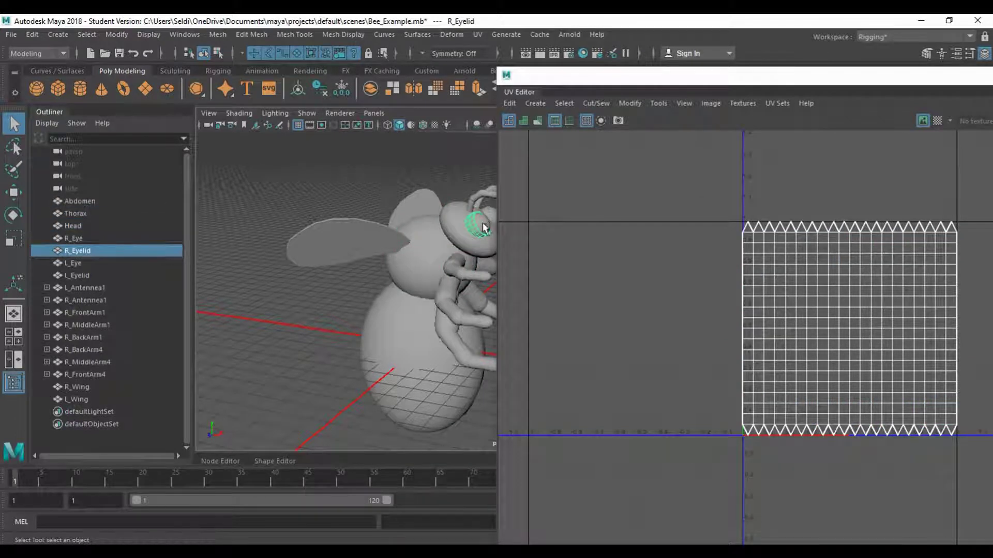
left_click(483, 228)
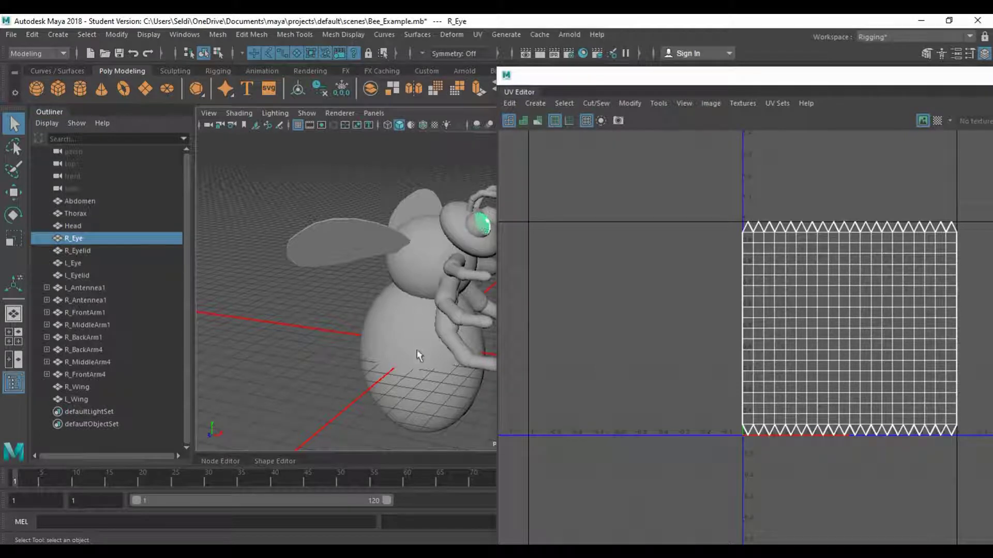
key("a")
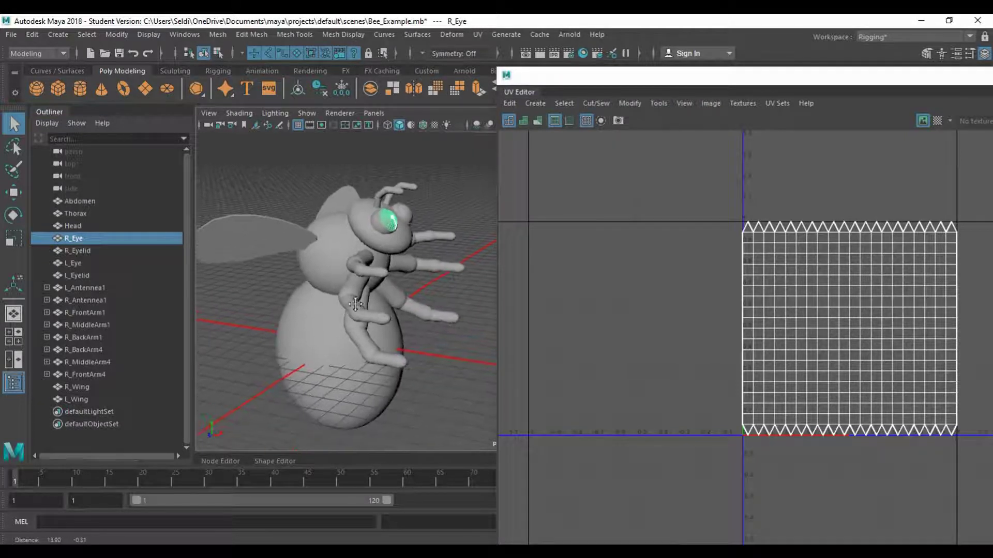
mouse_move(341, 552)
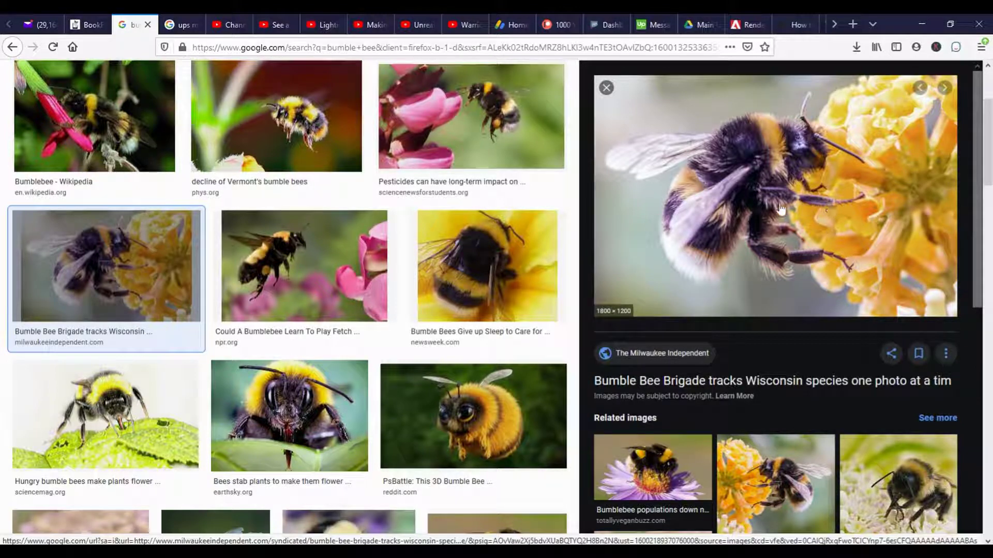
Step: Switch to Photoshop and open Bee_Wing_UVs.png from the default Maya project's images folder
left_click(488, 421)
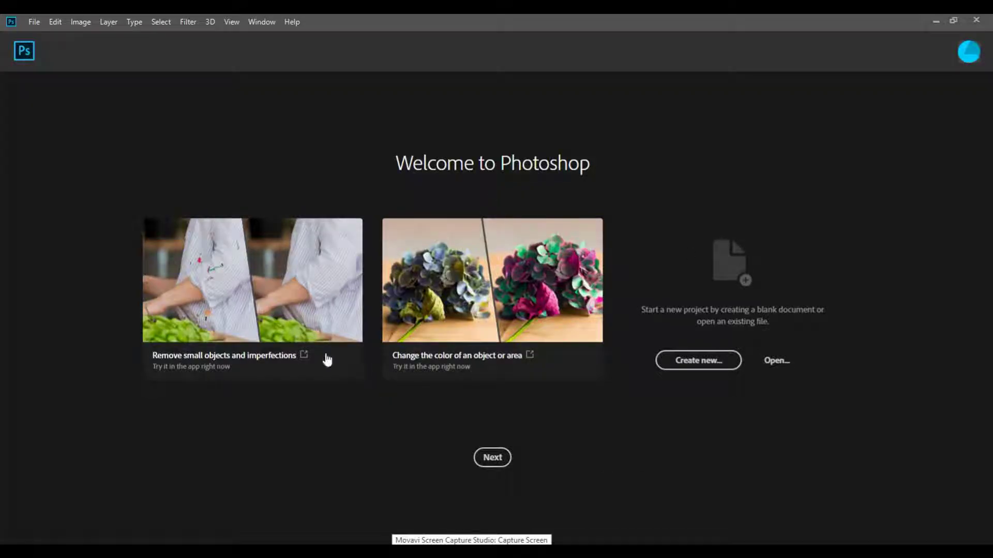
left_click(770, 362)
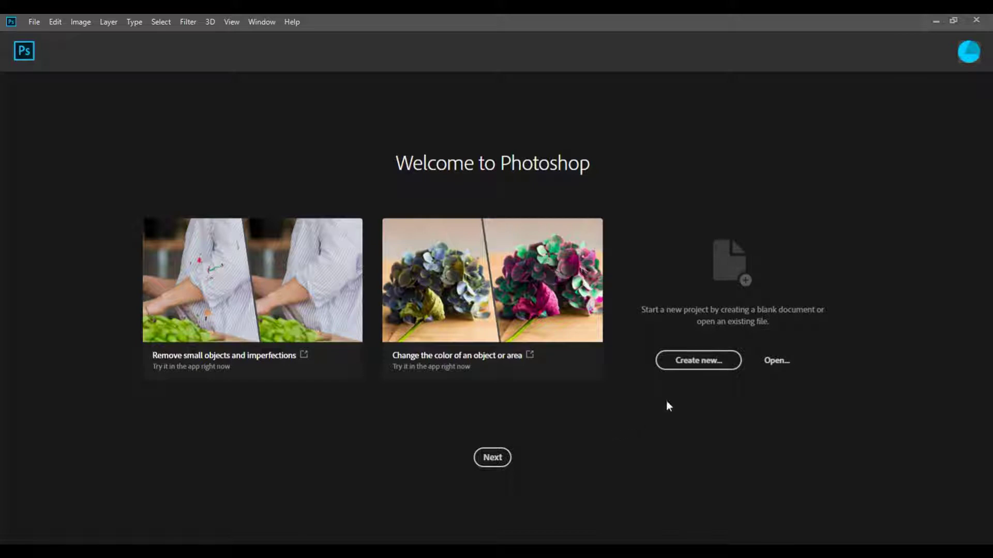
left_click(779, 362)
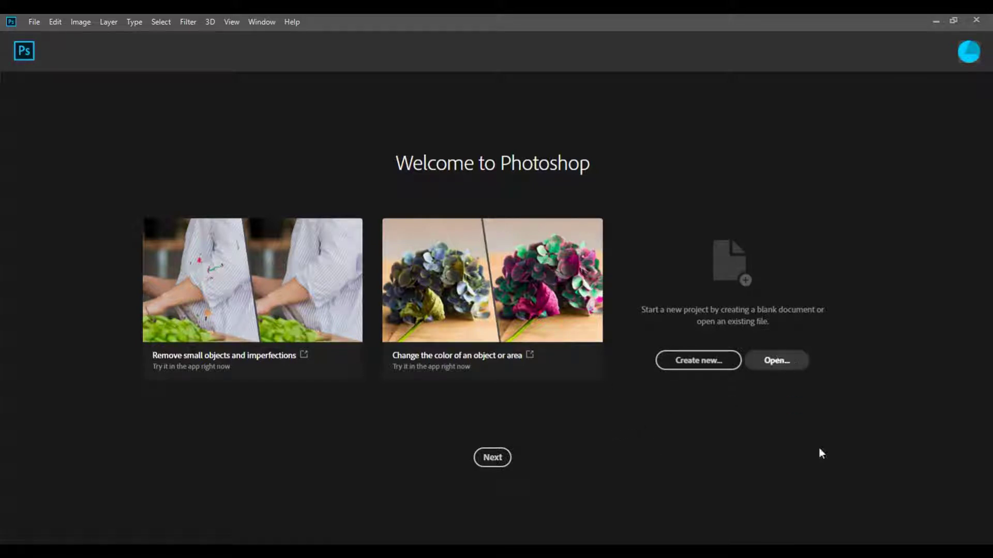
scroll(618, 195, "down", 10)
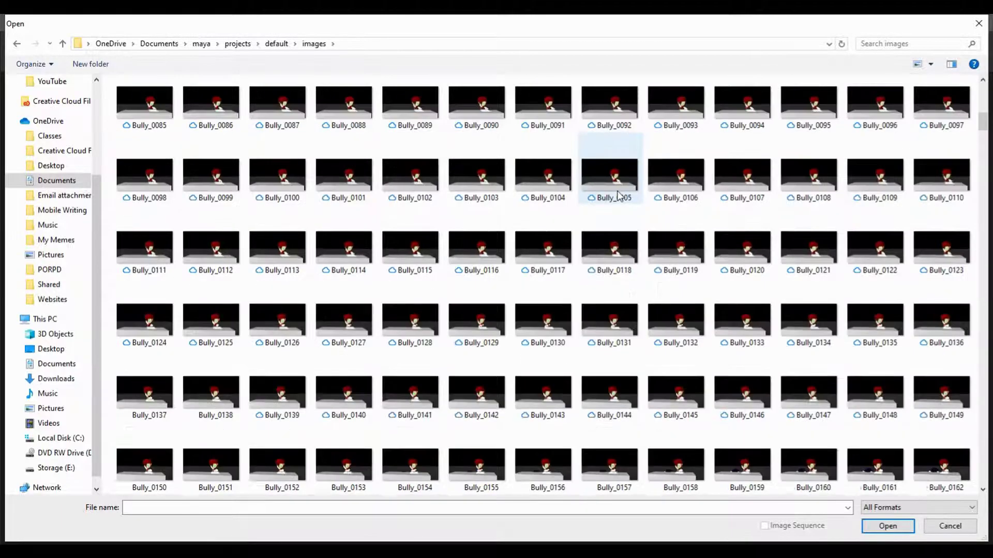
left_click(462, 507)
type("bee")
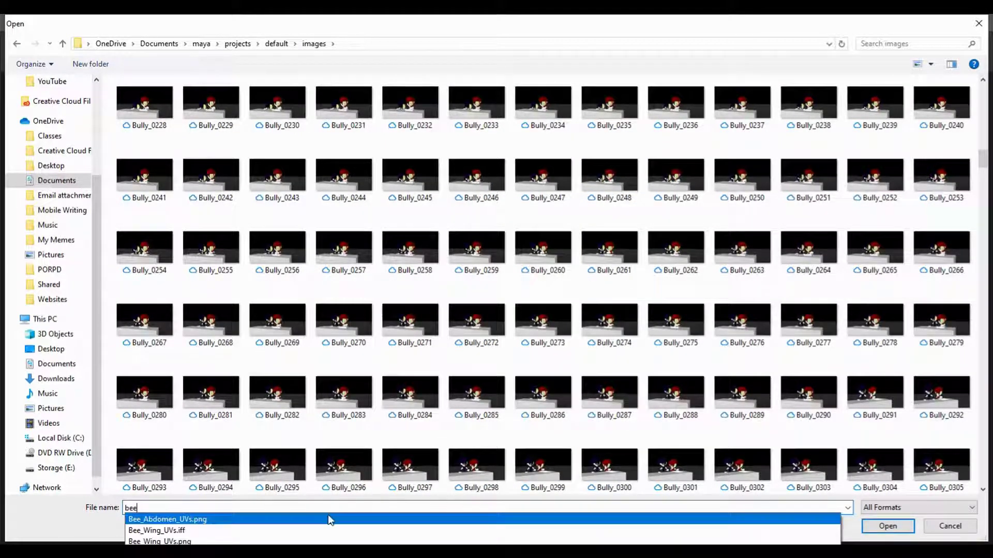
left_click(197, 541)
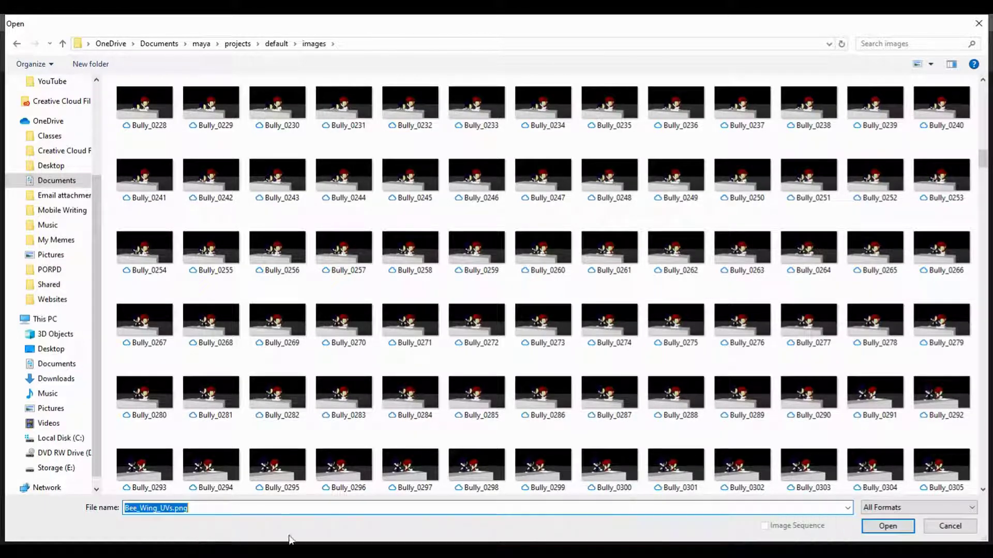
left_click(887, 526)
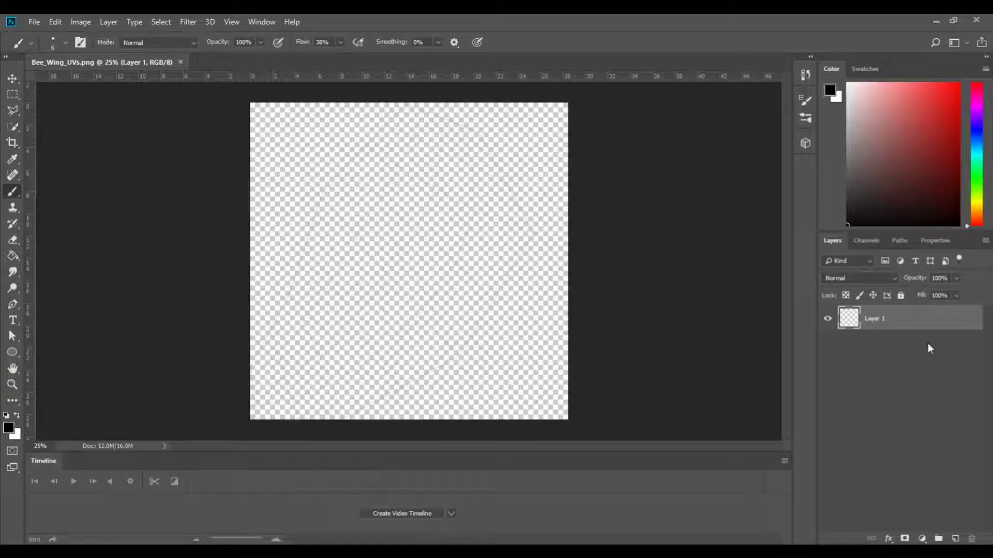
Step: Rename the wing snapshot's layer to UVs
double_click(879, 318)
type("UVs")
key("Return")
Step: Add a black (000000) solid color fill layer and place it beneath the UVs layer
left_click(922, 539)
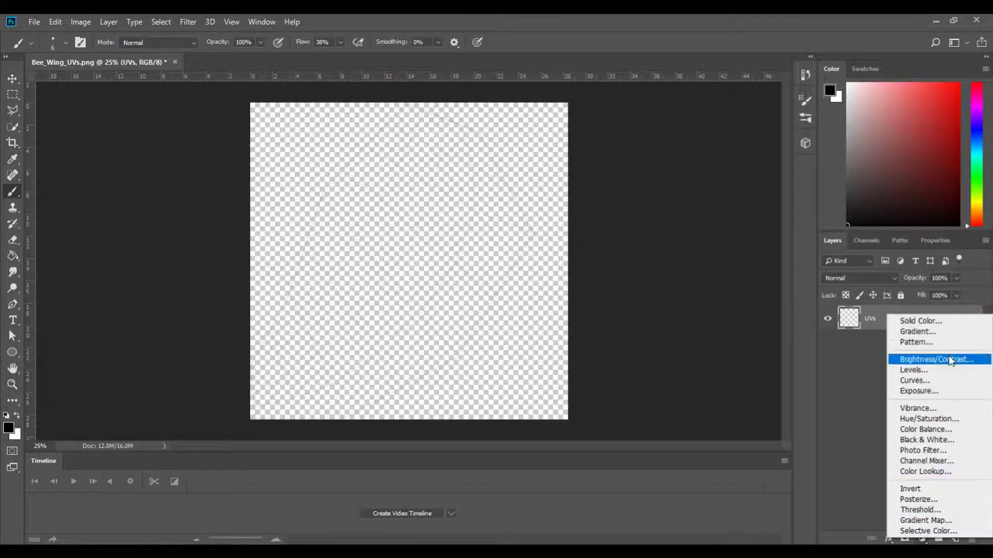
left_click(949, 325)
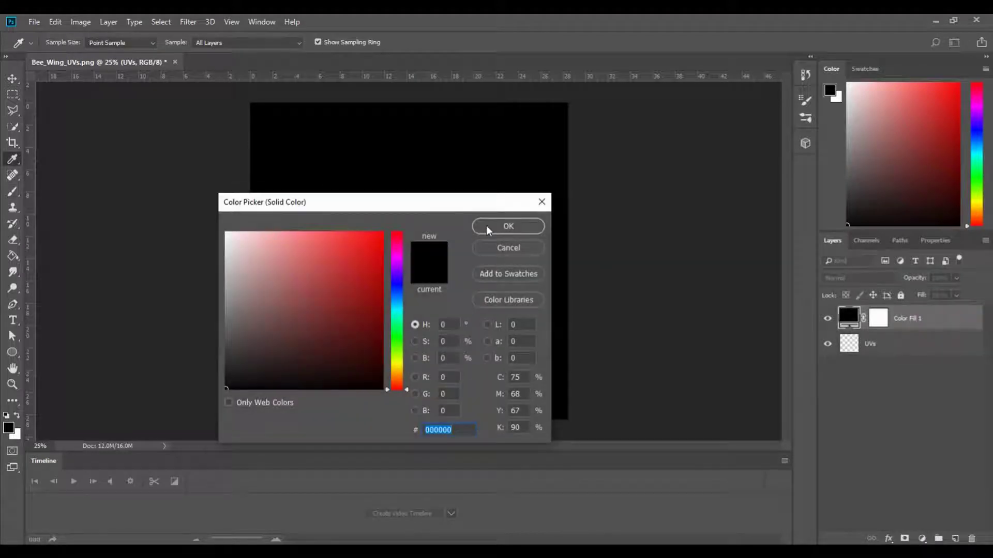
left_click(508, 226)
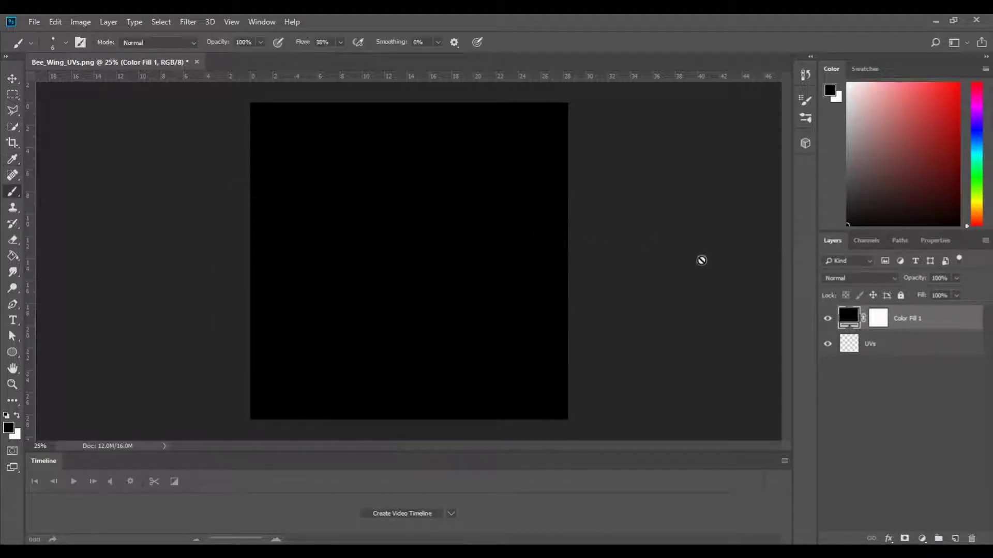
left_click_drag(917, 321, 934, 387)
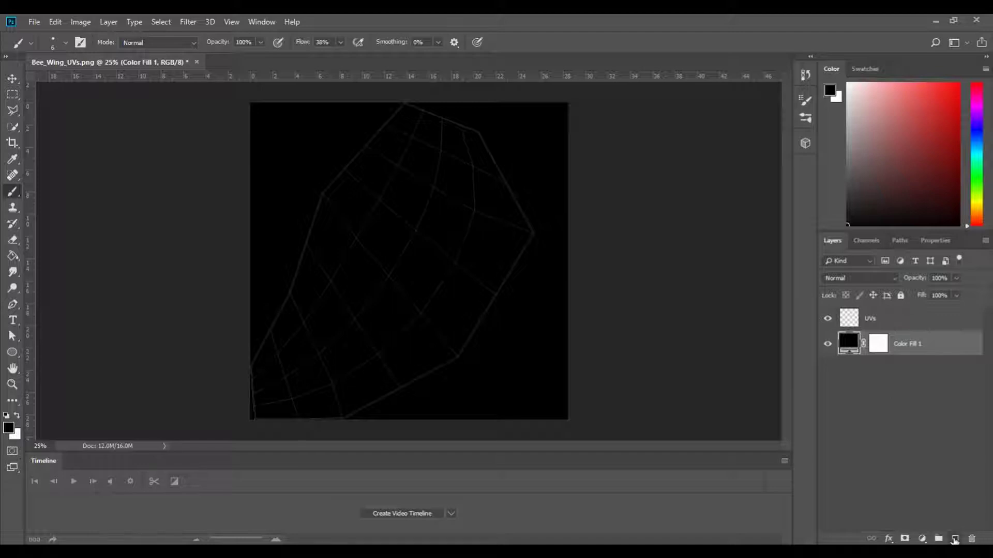
Step: Create a new layer named Wing Color between the UVs layer and the color fill
left_click(954, 538)
double_click(874, 345)
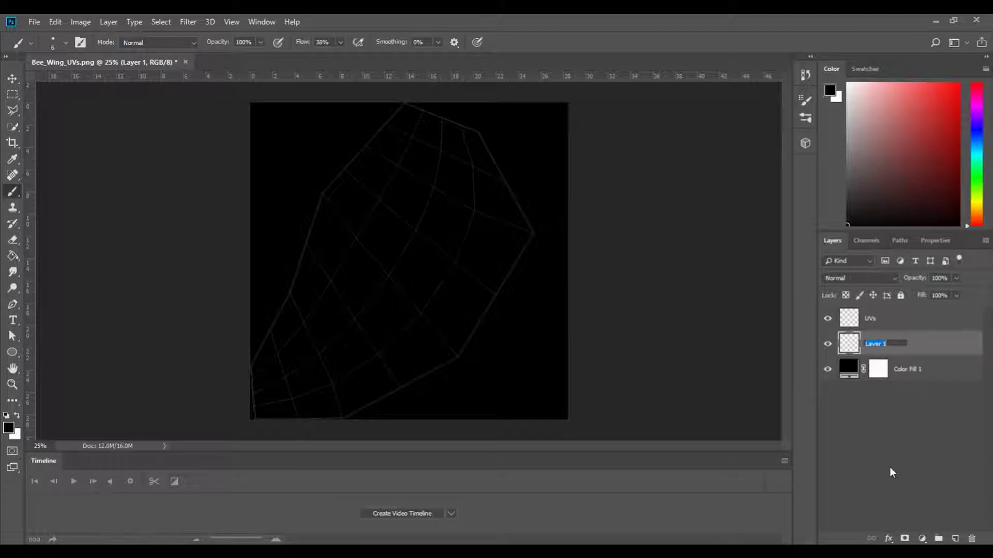
type("Wing Color")
key("Return")
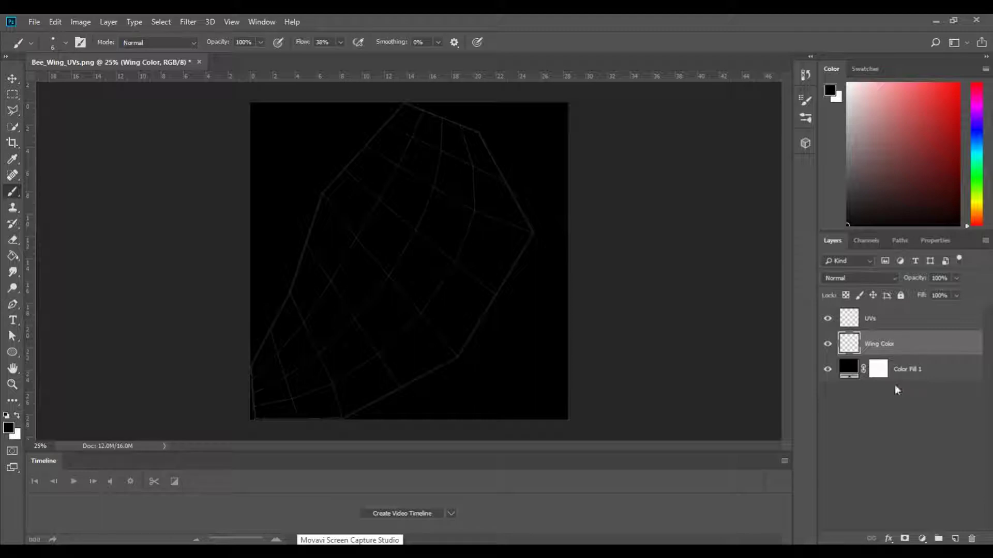
Step: Change the color fill layer to light gray, adadad
left_click(851, 370)
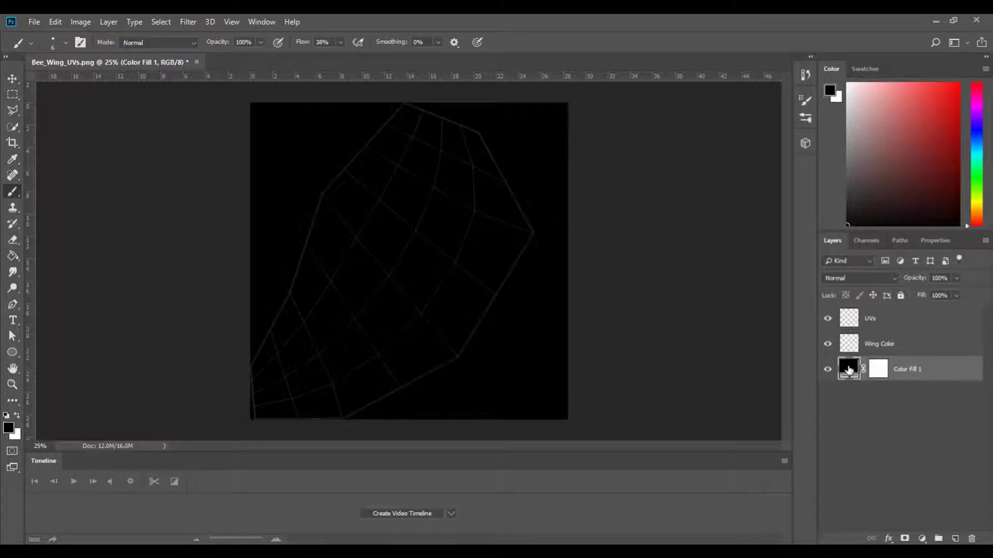
double_click(850, 369)
mouse_move(280, 337)
left_mouse_down()
mouse_move(202, 317)
mouse_move(175, 280)
mouse_move(147, 283)
left_mouse_up()
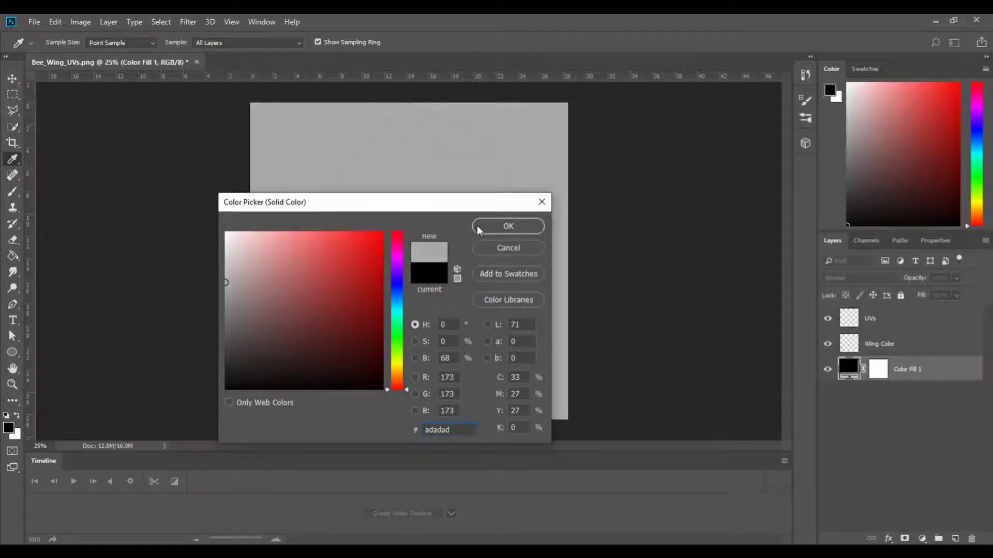
left_click(490, 227)
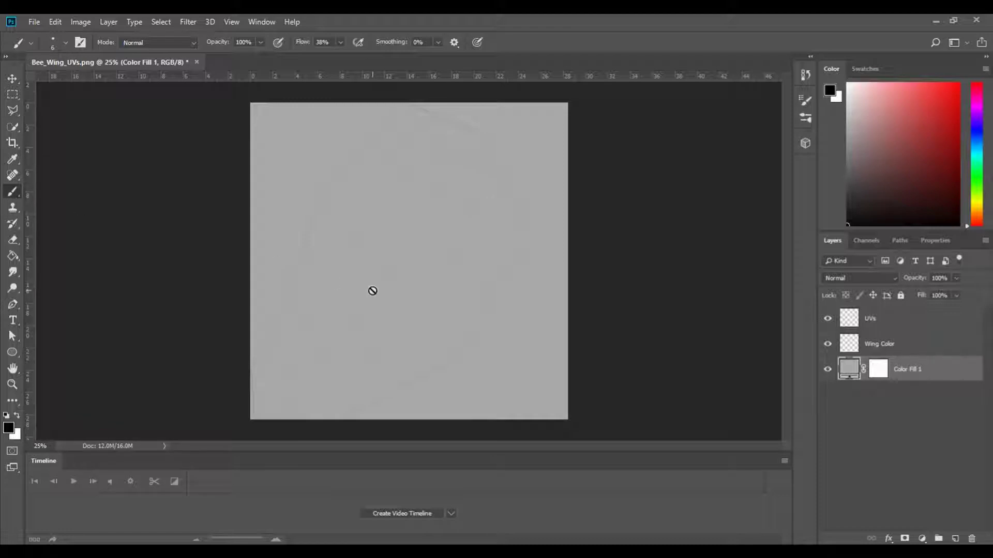
Step: Make Wing Color the active layer and set the brush to Soft Round at 53 px
left_click(882, 344)
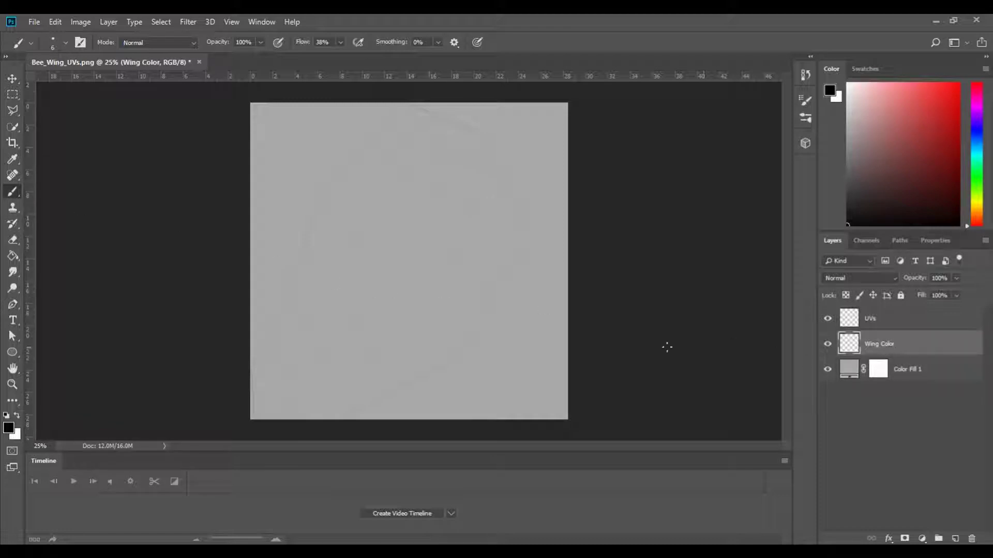
right_click(338, 253)
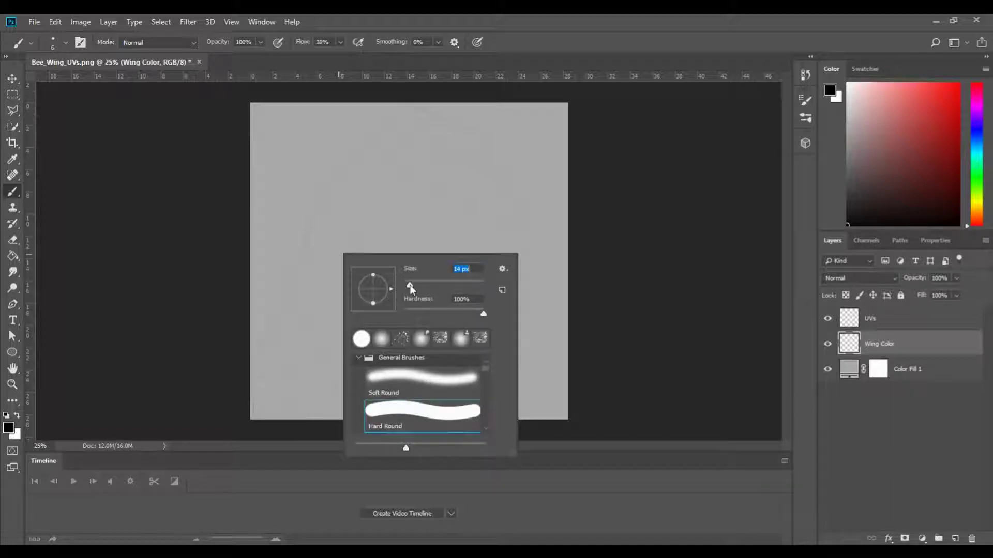
left_click(395, 381)
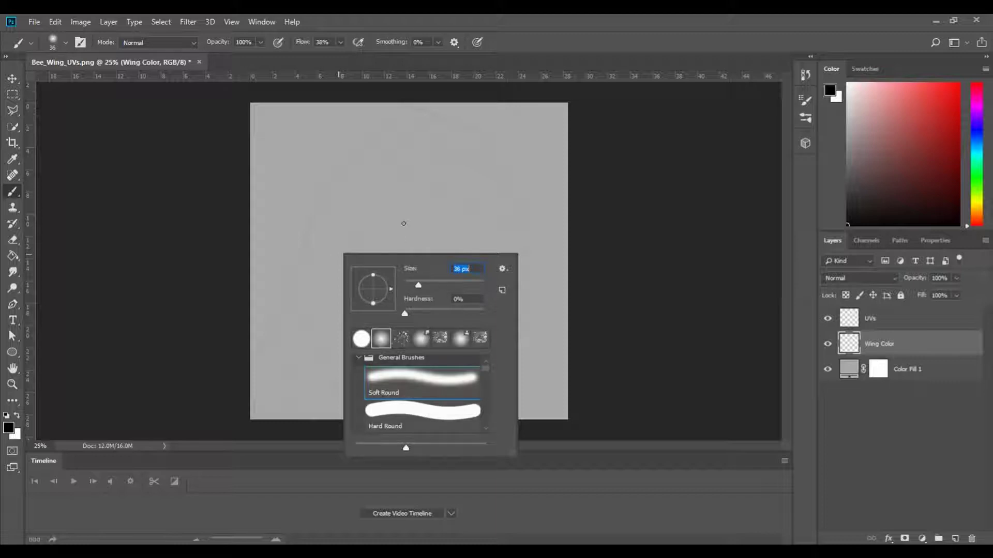
left_click_drag(417, 285, 425, 284)
left_click(179, 339)
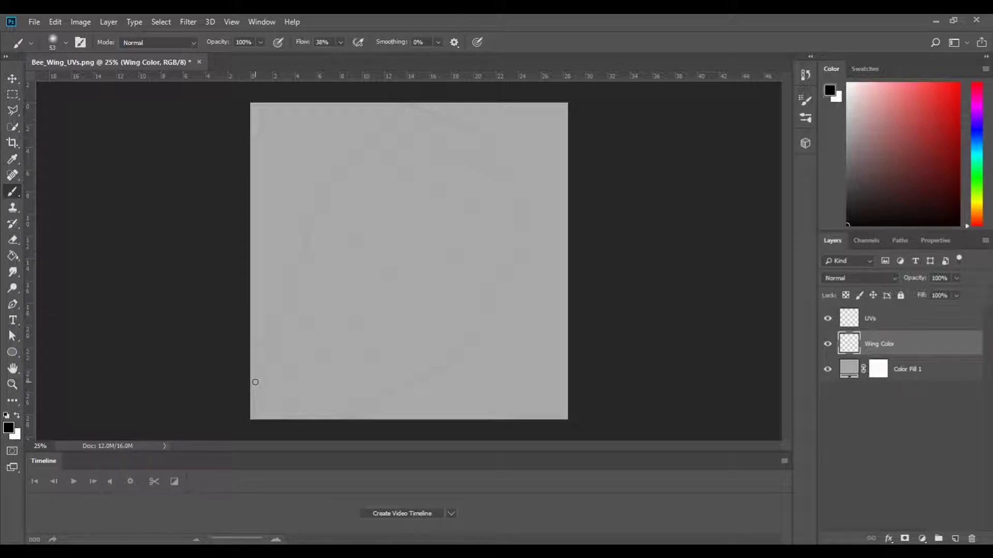
Step: Try painting branching black veins across the wing area on the Wing Color layer
mouse_move(254, 380)
left_mouse_down()
mouse_move(281, 344)
mouse_move(337, 306)
mouse_move(361, 182)
mouse_move(348, 133)
left_mouse_up()
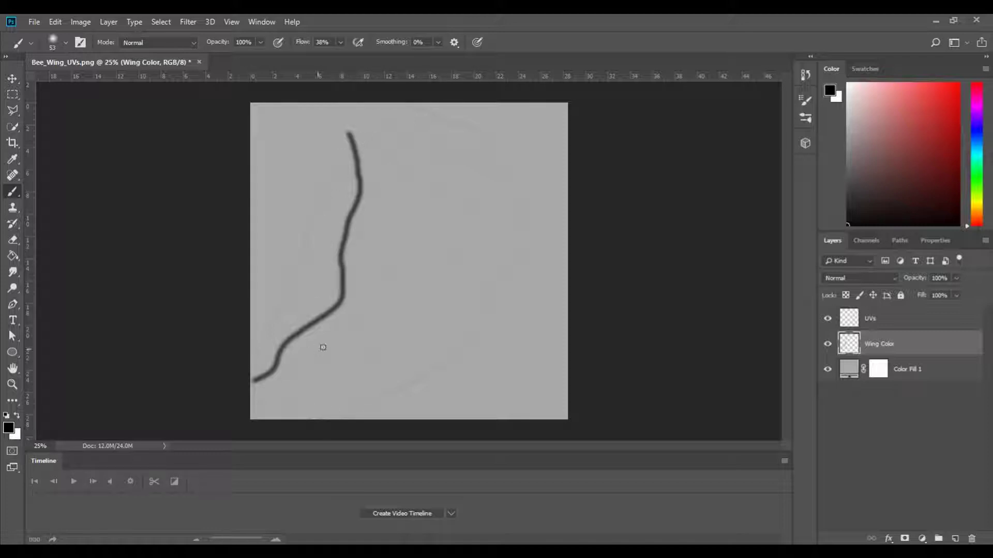
left_click_drag(340, 415, 344, 303)
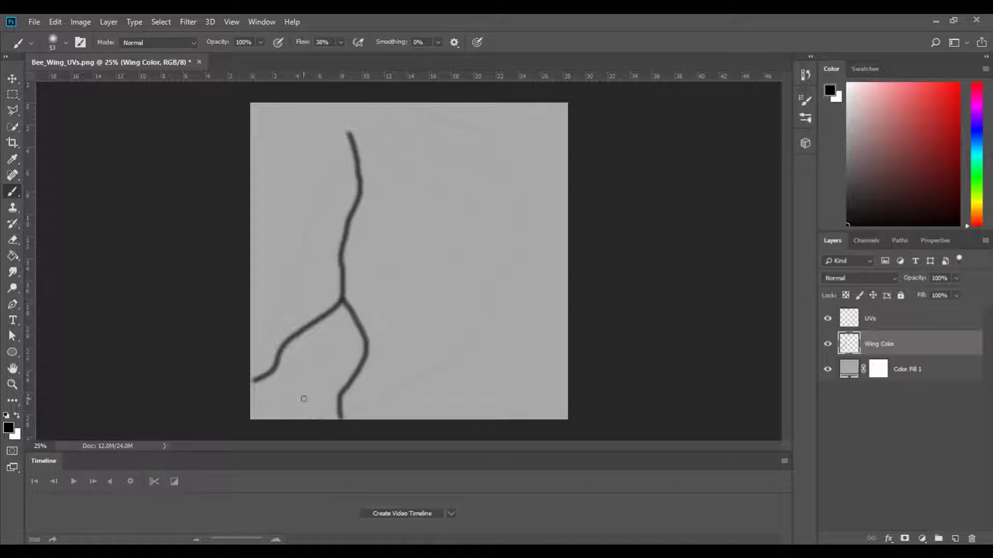
mouse_move(399, 388)
left_mouse_down()
mouse_move(501, 282)
mouse_move(478, 168)
left_mouse_up()
left_click_drag(474, 251, 538, 215)
left_click(468, 249)
left_click(459, 306)
mouse_move(256, 415)
left_mouse_down()
mouse_move(375, 341)
mouse_move(425, 324)
mouse_move(440, 227)
mouse_move(467, 187)
left_mouse_up()
mouse_move(342, 299)
left_mouse_down()
mouse_move(405, 168)
mouse_move(493, 111)
left_mouse_up()
left_click_drag(386, 212, 528, 139)
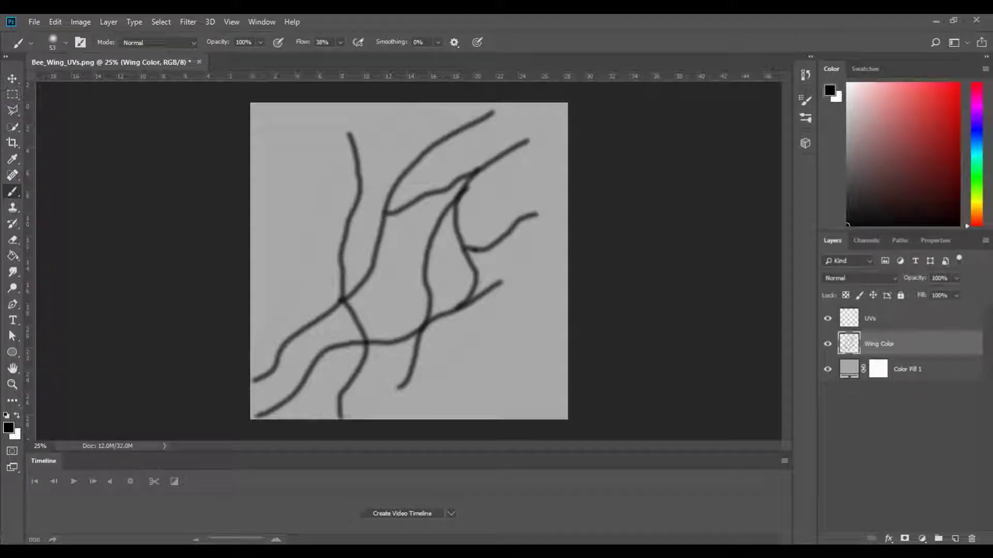
Step: Repaint the black veins on the Wing Color layer so they fan out from the wing's root within its UV outline
key("alt+Tab")
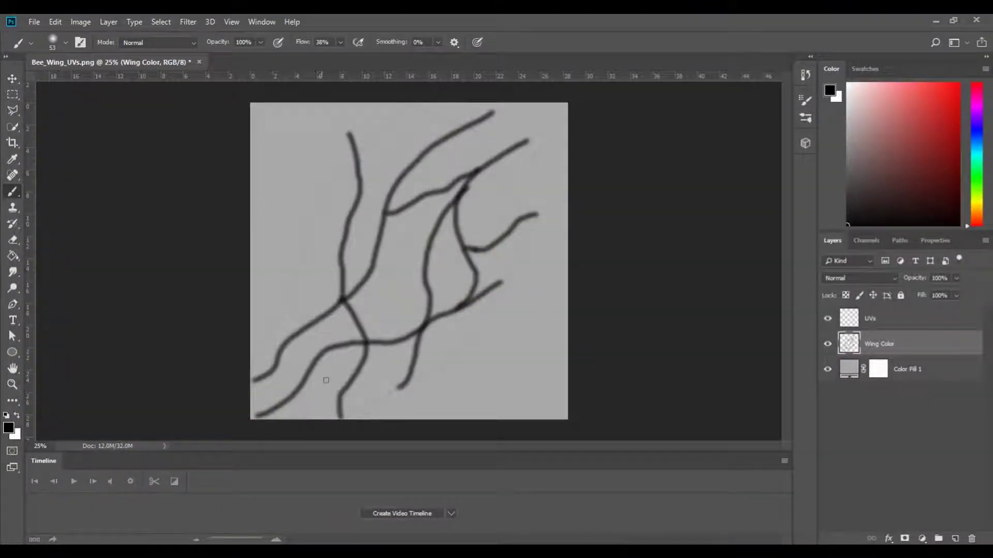
mouse_move(268, 419)
left_mouse_down()
mouse_move(349, 415)
mouse_move(455, 352)
mouse_move(486, 324)
mouse_move(539, 224)
left_mouse_up()
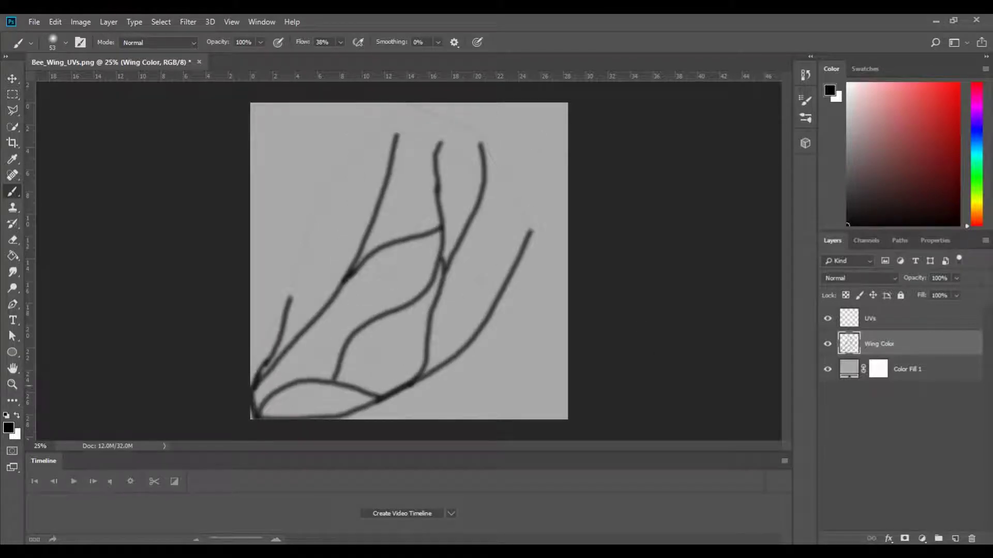
Step: Hide the UVs layer and save a 24 bits/pixel Targa in the 2D Art folder, with a name starting Bee_Wing_Di
left_click(827, 319)
left_click(30, 23)
left_click(182, 415)
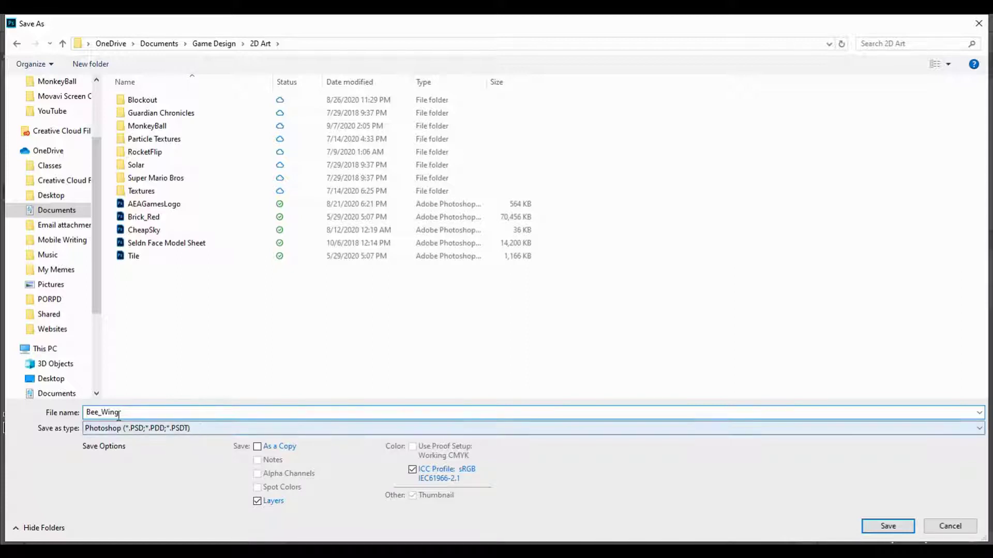
left_click(181, 429)
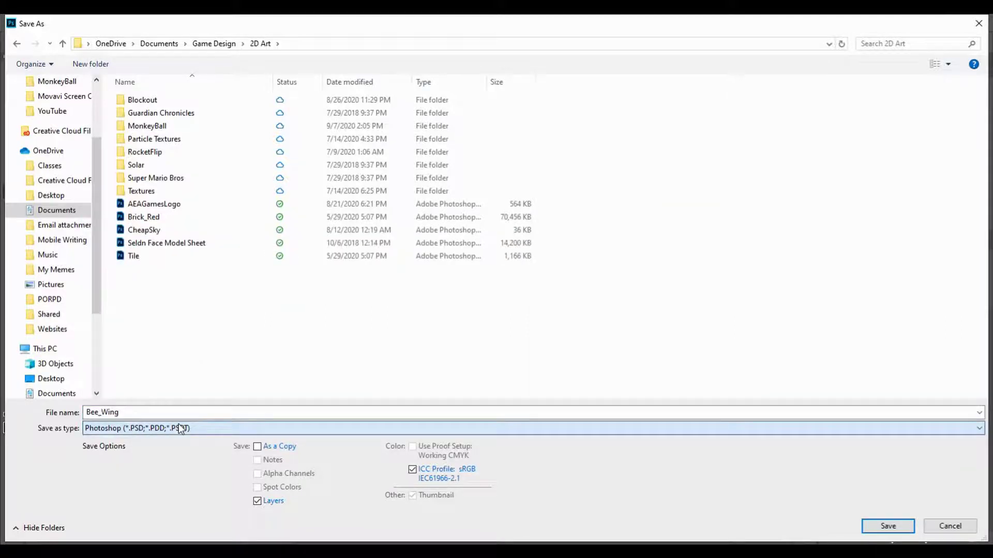
left_click(144, 429)
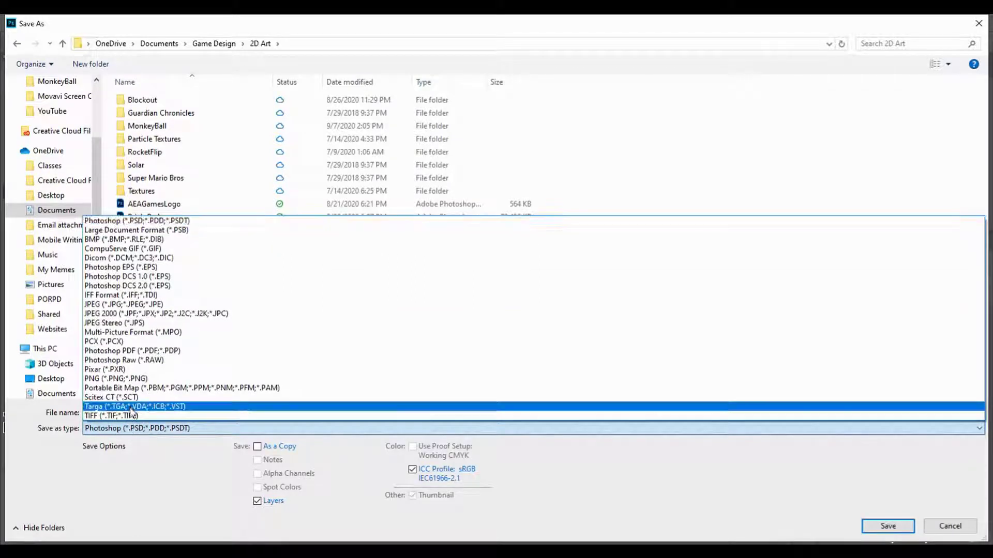
left_click(129, 406)
left_click(147, 416)
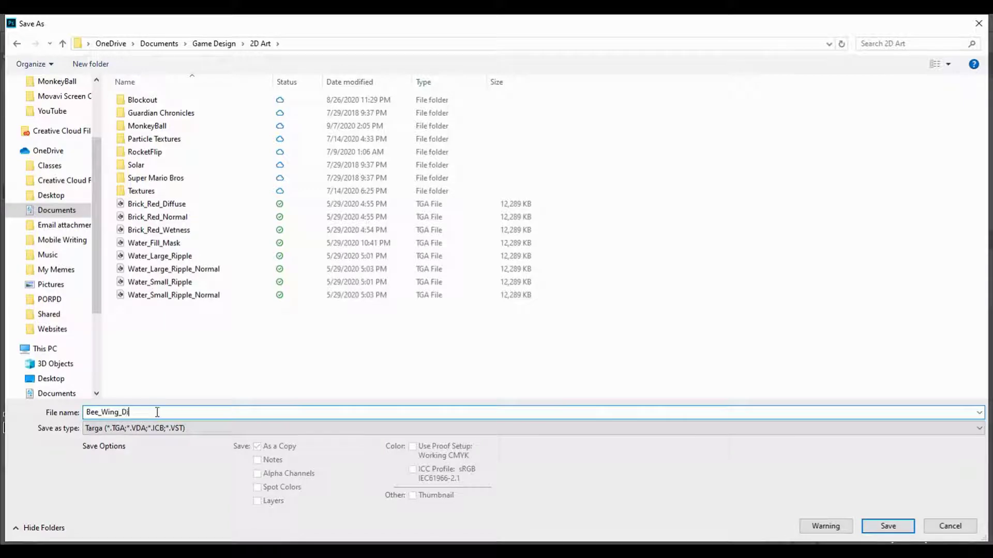
key("Return")
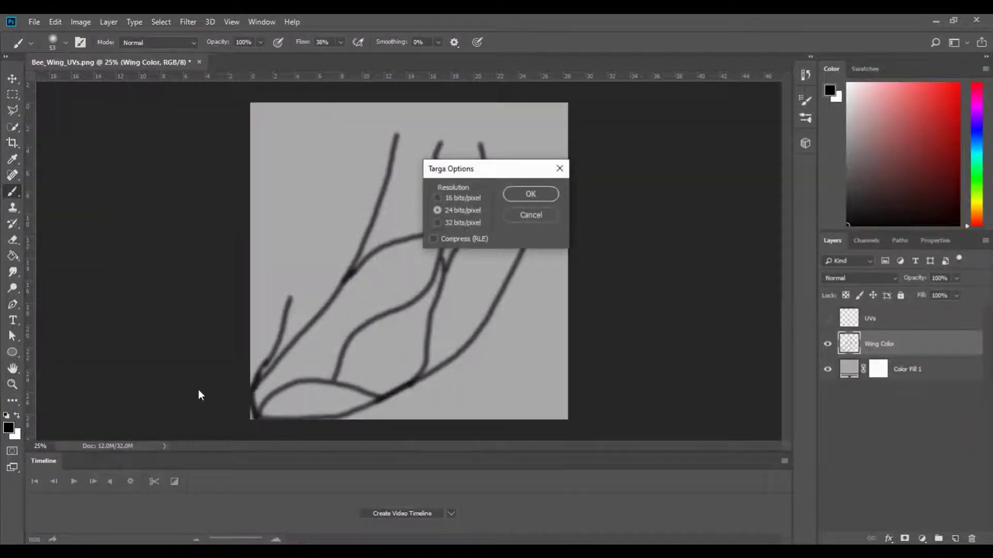
left_click(531, 193)
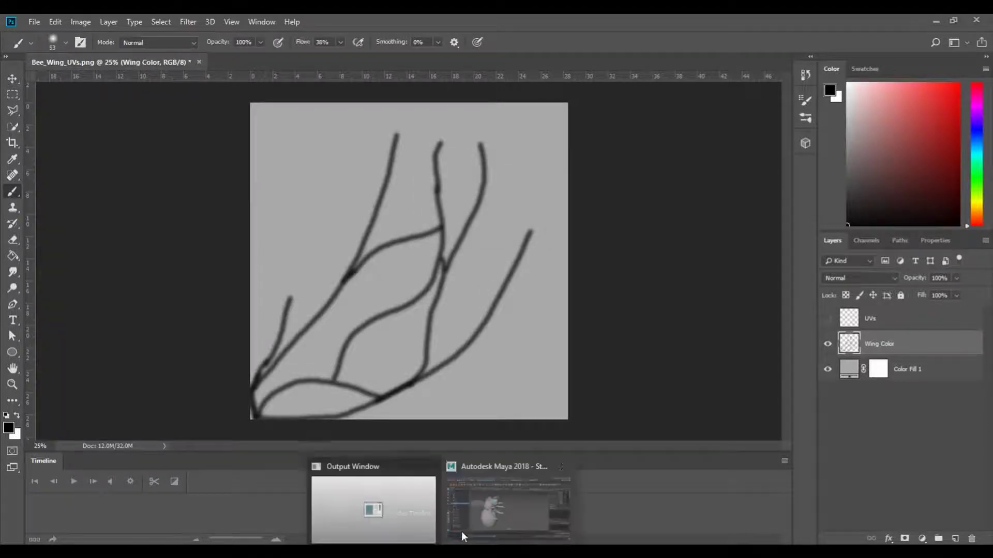
Step: Switch back to Maya and close the UV Editor
left_click(461, 532)
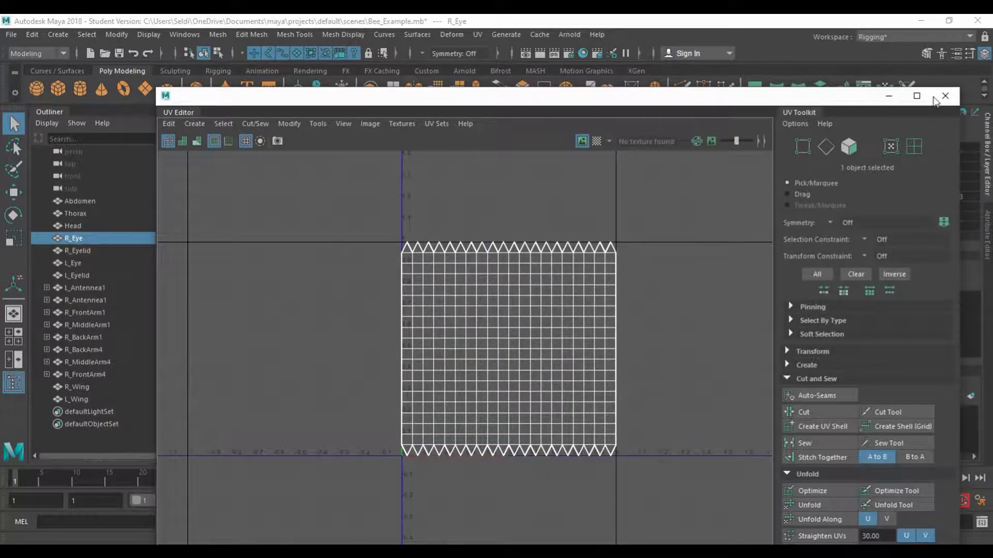
left_click(944, 96)
Step: Assign a new Blinn material to R_Wing
left_click(281, 238)
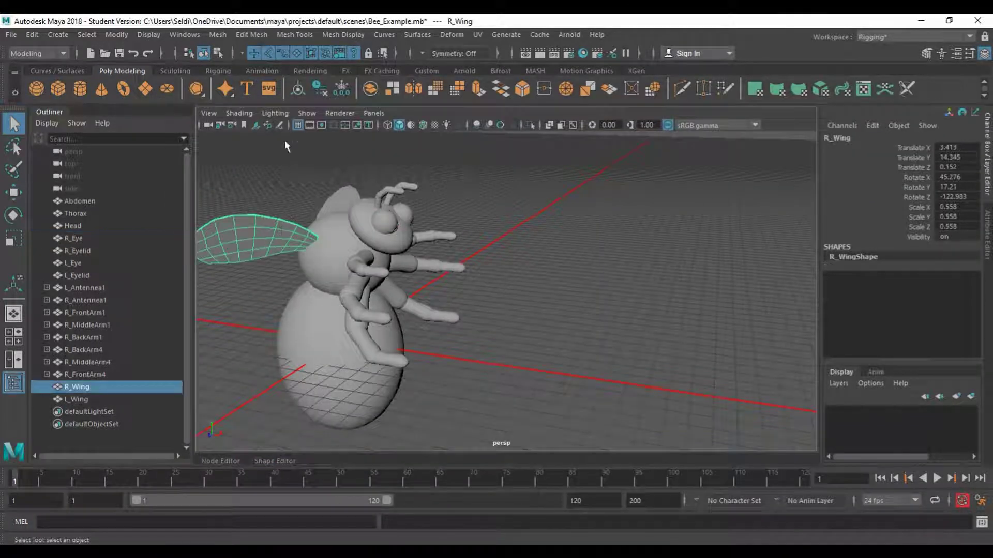
left_click(307, 70)
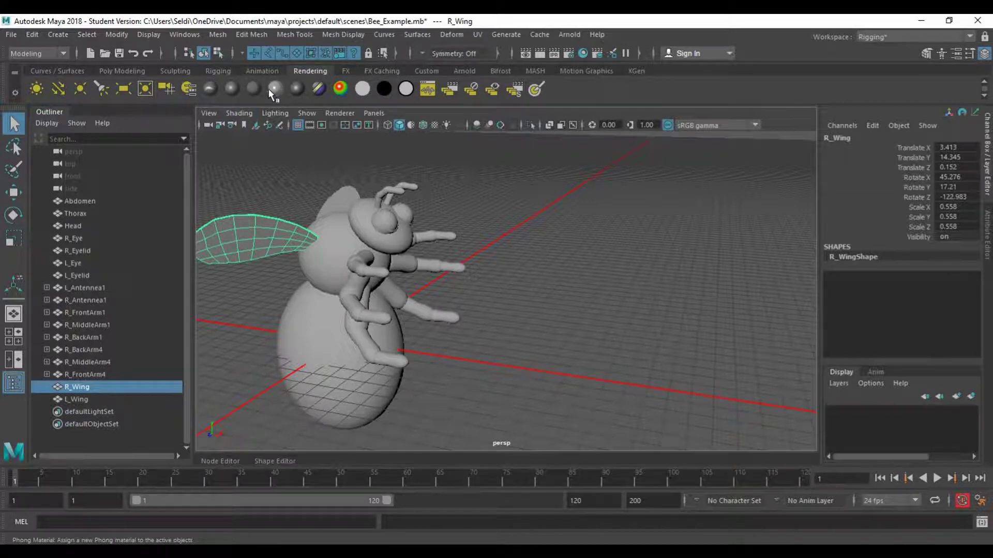
left_click(233, 92)
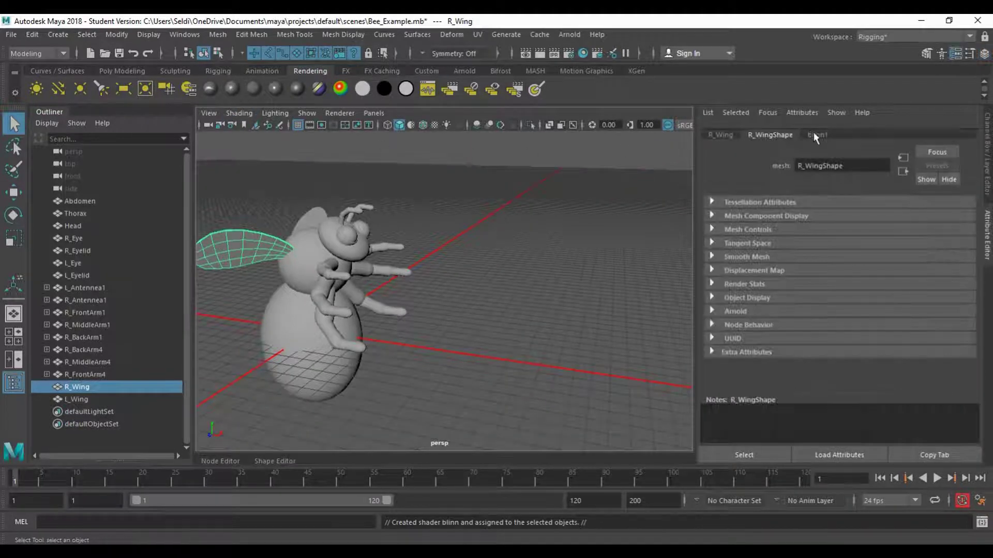
Step: Rename the Blinn material on R_Wing to WingColor
left_click(816, 135)
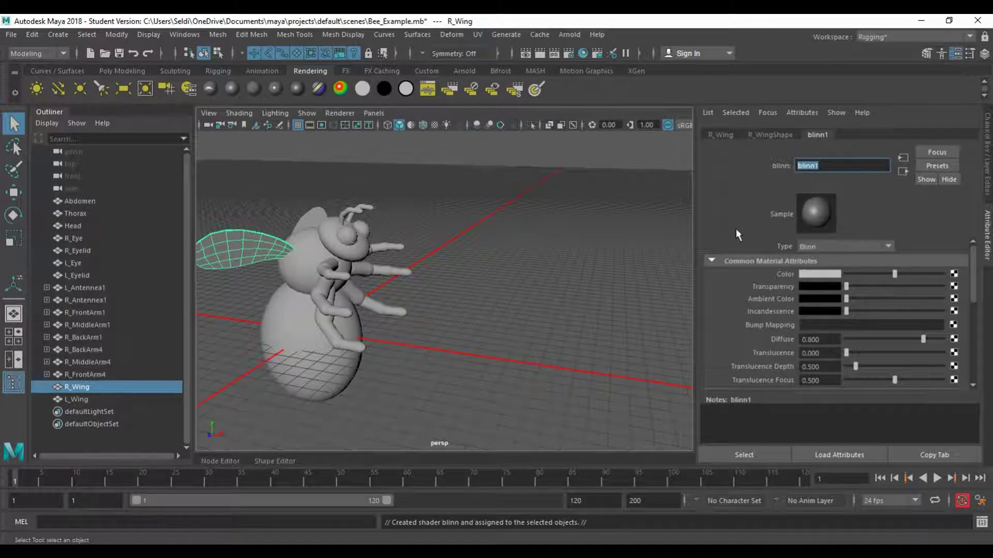
type("WingColor")
key("Return")
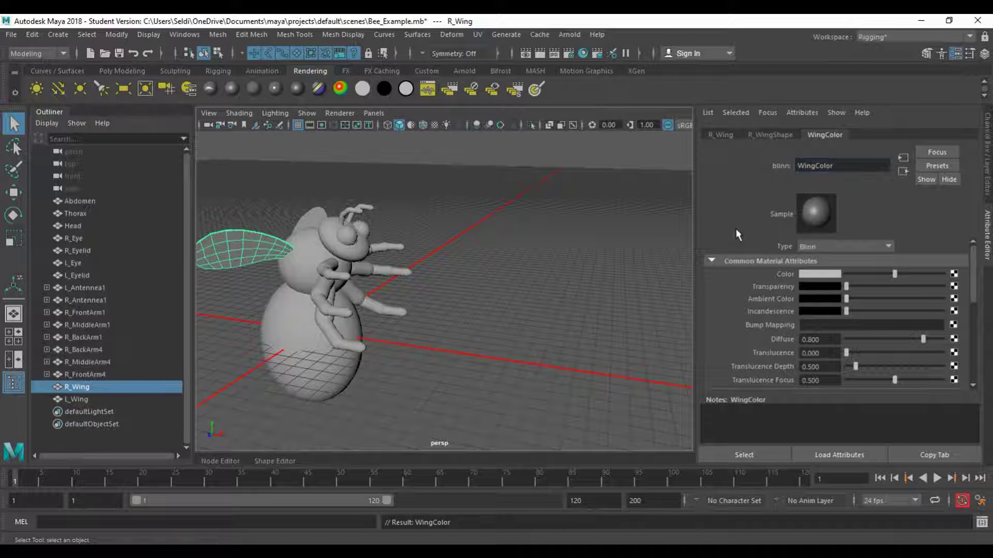
Step: Connect a File texture to WingColor's Color attribute and load Bee_Wing_Diffuse.tga from the 2D Art folder
left_click(954, 275)
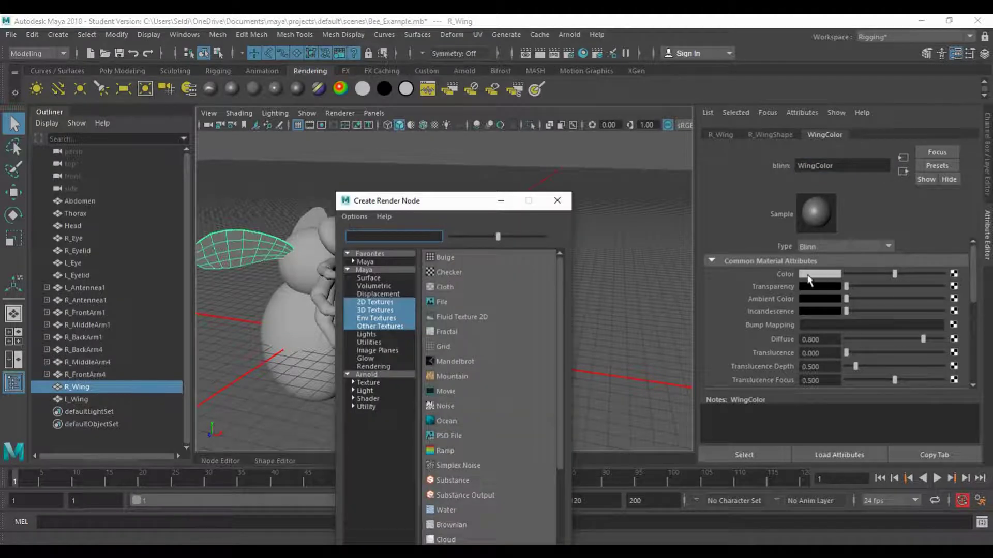
left_click(443, 301)
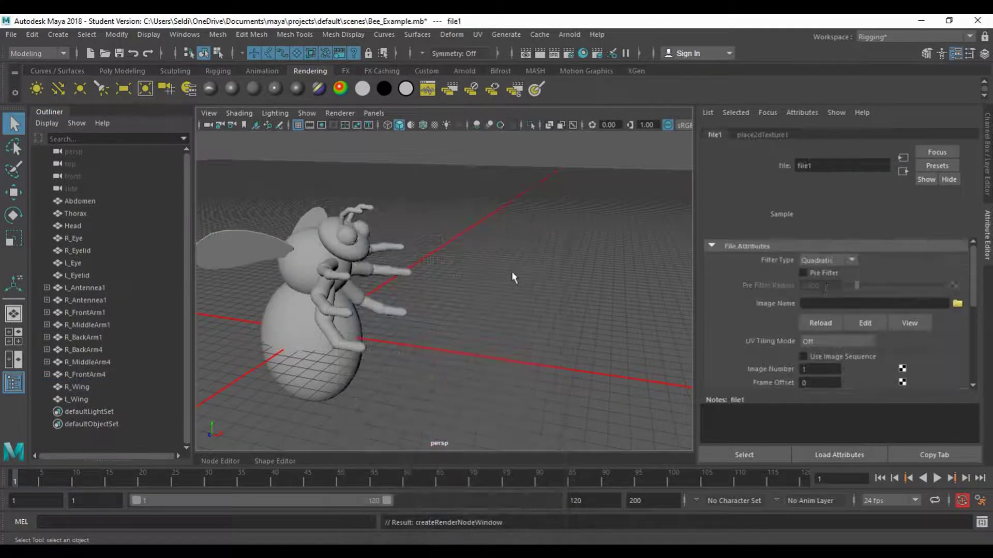
left_click(957, 304)
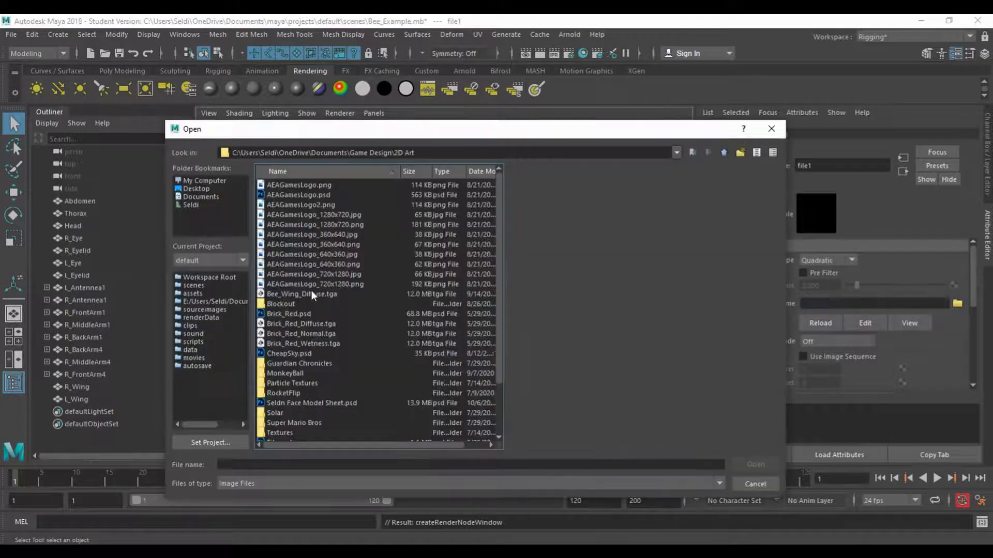
left_click(312, 295)
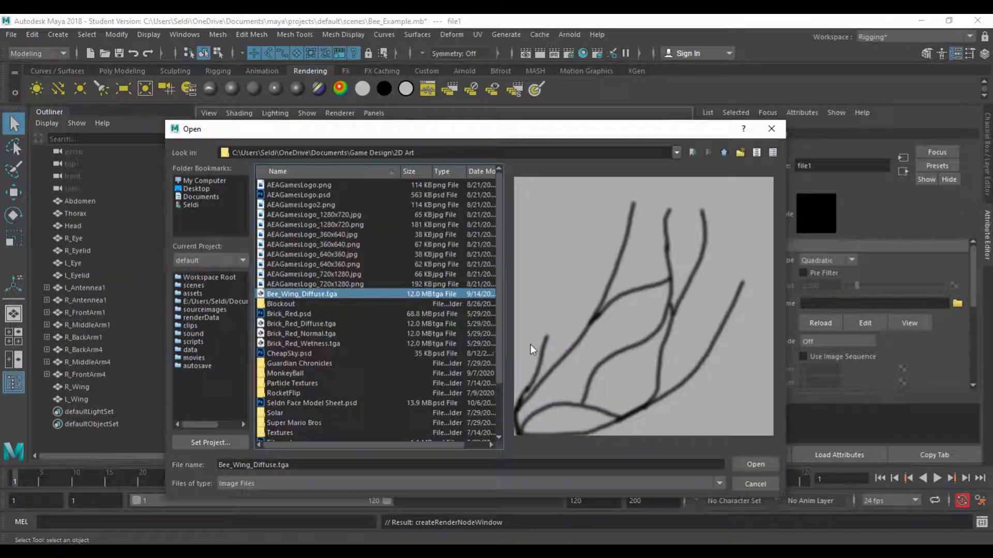
left_click(756, 465)
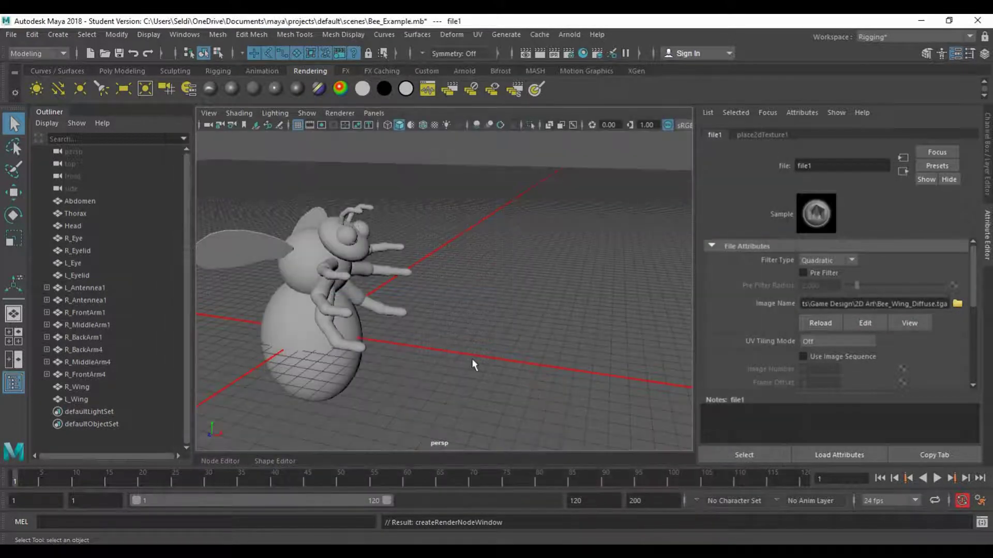
Step: Turn on textured shading in the perspective view and check the veins on R_Wing up close
key("6")
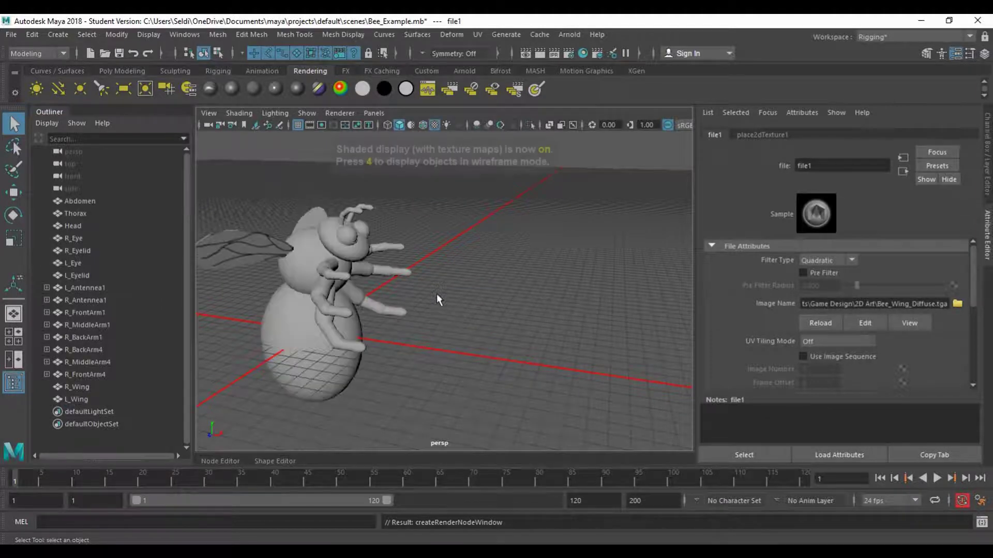
middle_click_drag(437, 327, 385, 316, "alt")
scroll(393, 300, "up", 10)
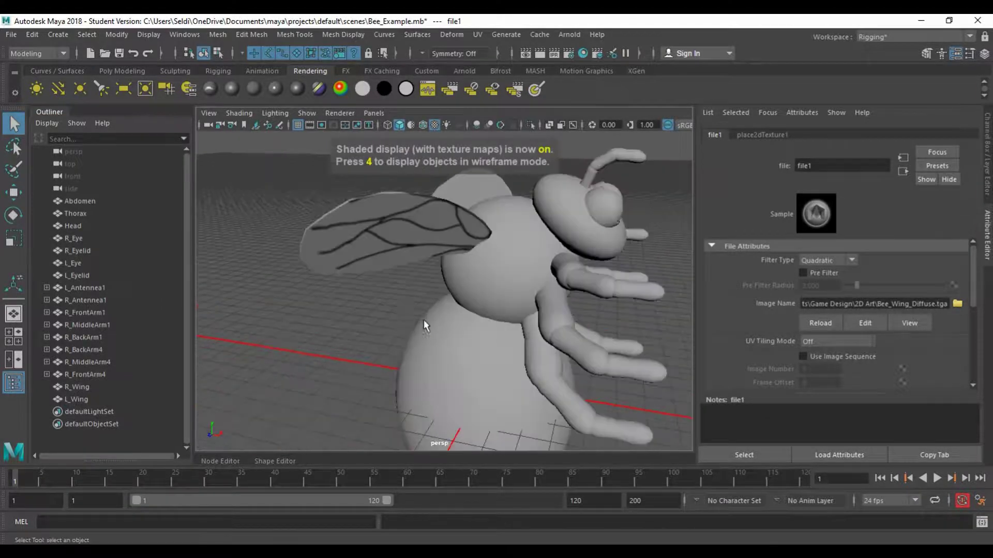
middle_click_drag(394, 268, 382, 316, "alt")
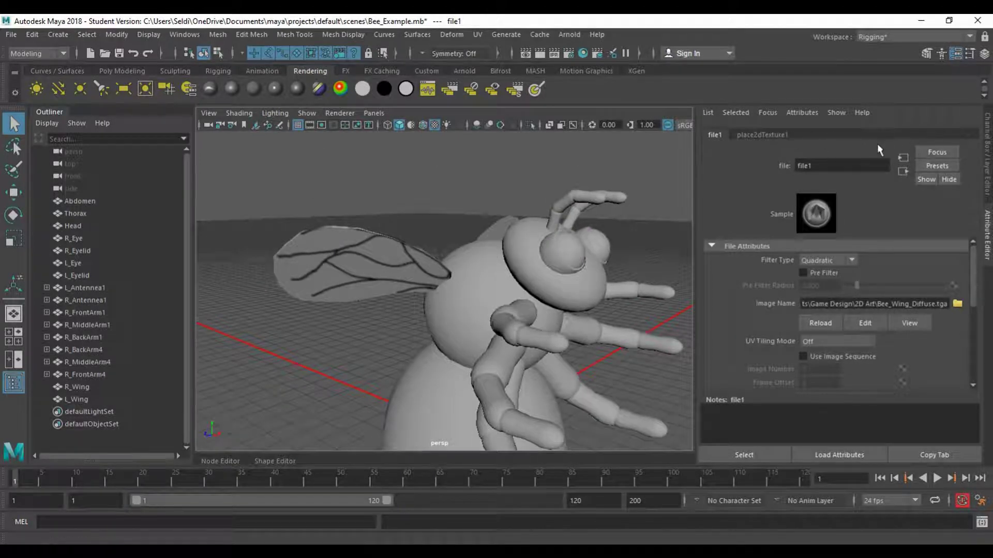
Step: Raise the Transparency of R_Wing's WingColor material to make the wing see-through
left_click(362, 261)
right_click(363, 262)
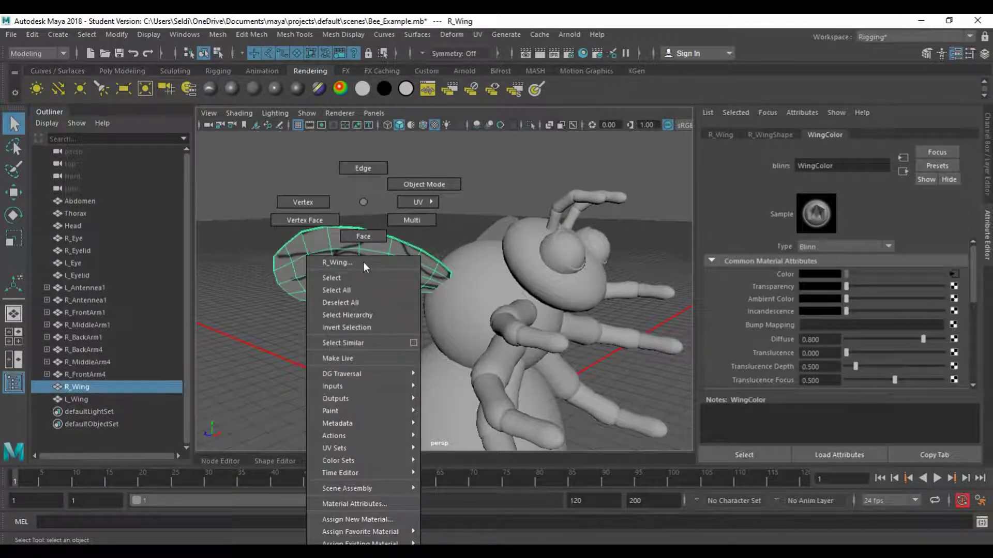
left_click(399, 184)
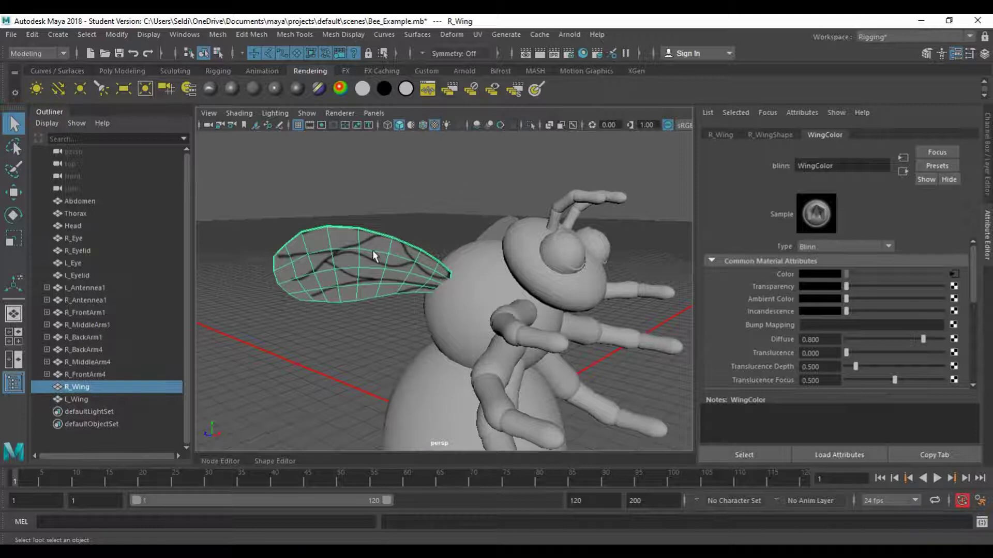
left_click_drag(856, 285, 907, 288)
Step: Compare the see-through wing with the honeybee wing reference photo in the browser, and return to Maya
left_click(301, 305)
left_click_drag(374, 340, 485, 274, "alt")
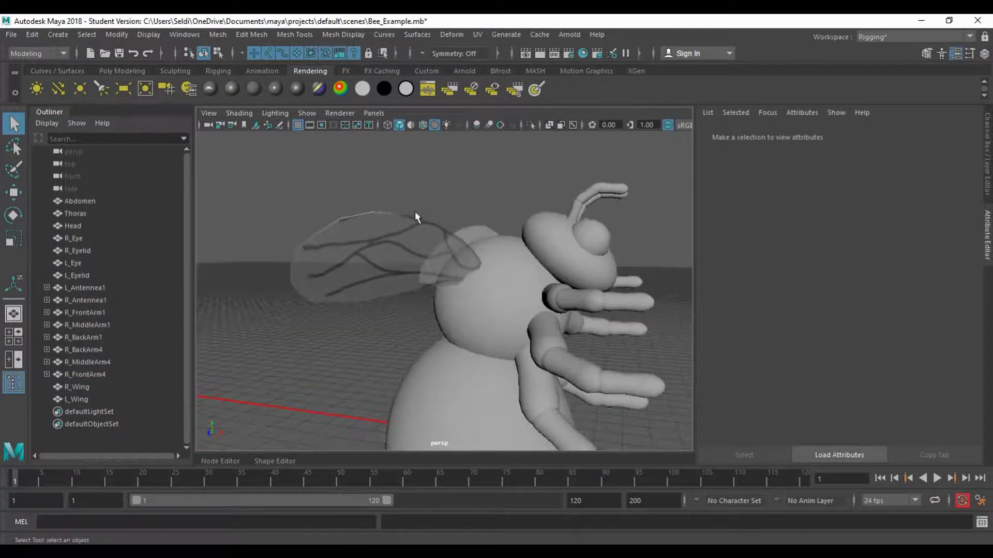
scroll(418, 286, "up", 3)
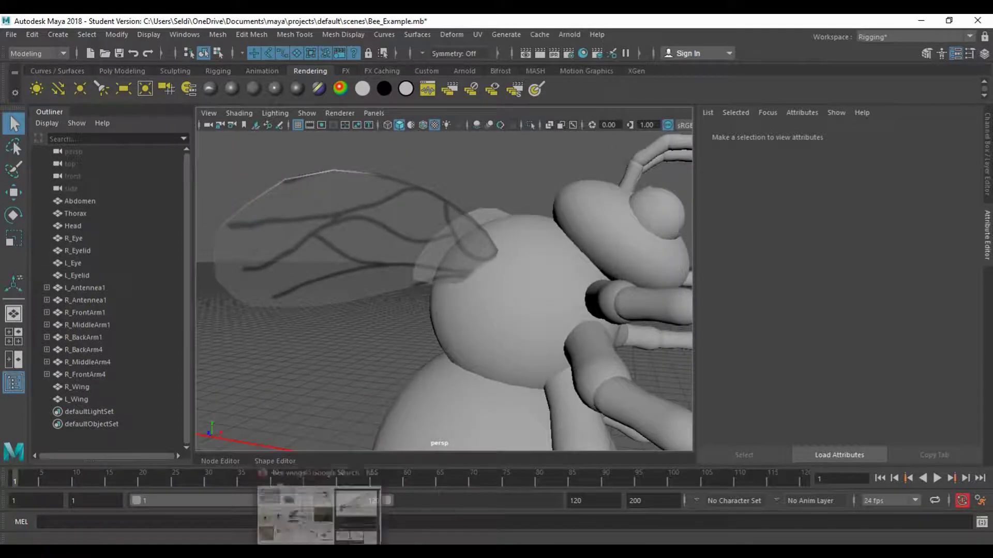
left_click(323, 550)
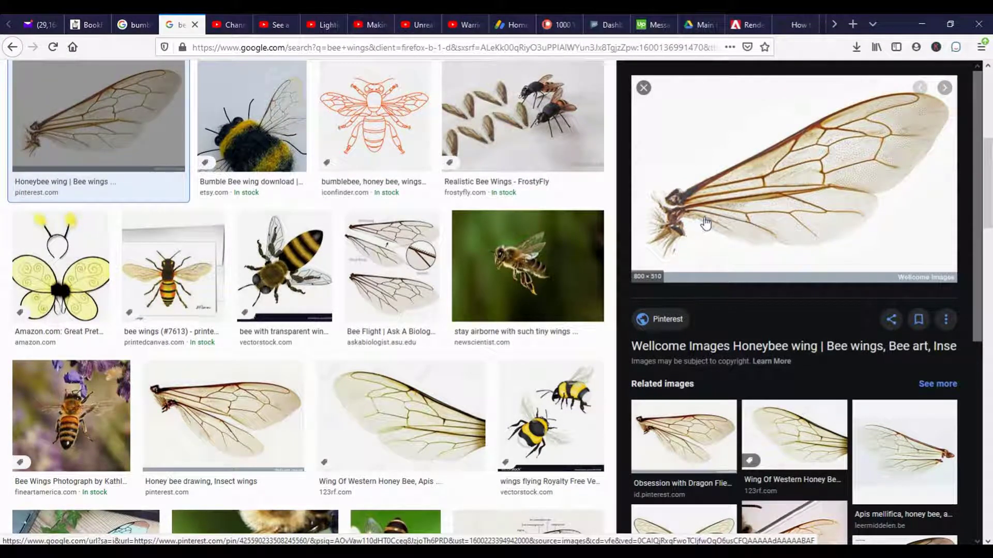
left_click(352, 551)
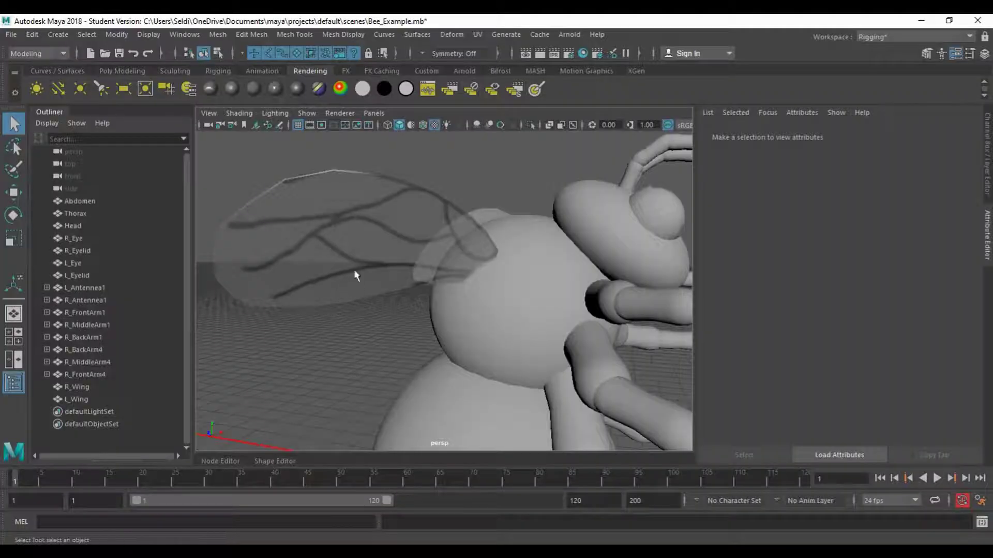
Step: Assign the existing WingColor material to L_Wing
left_click_drag(432, 240, 412, 270, "alt")
left_click(423, 236)
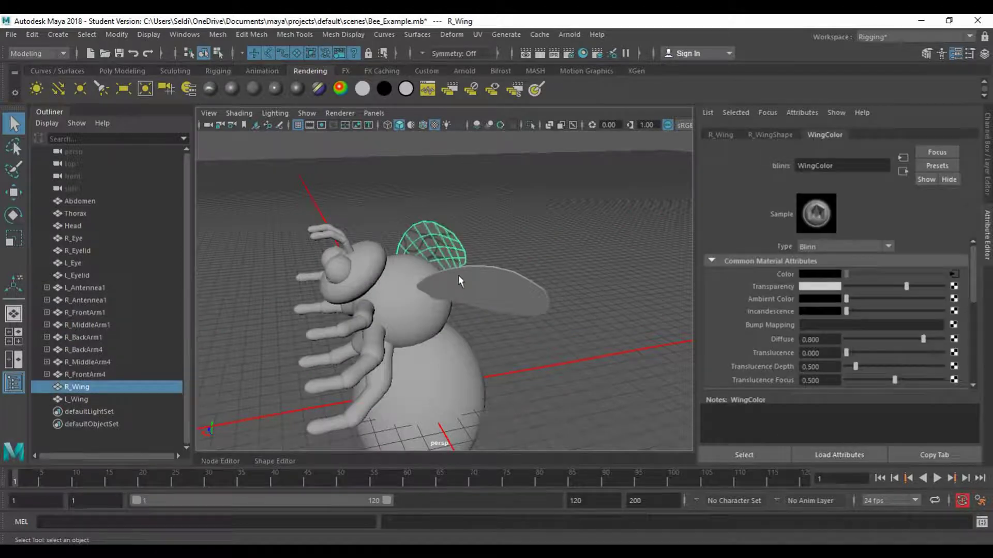
left_click(458, 275)
right_click(487, 287)
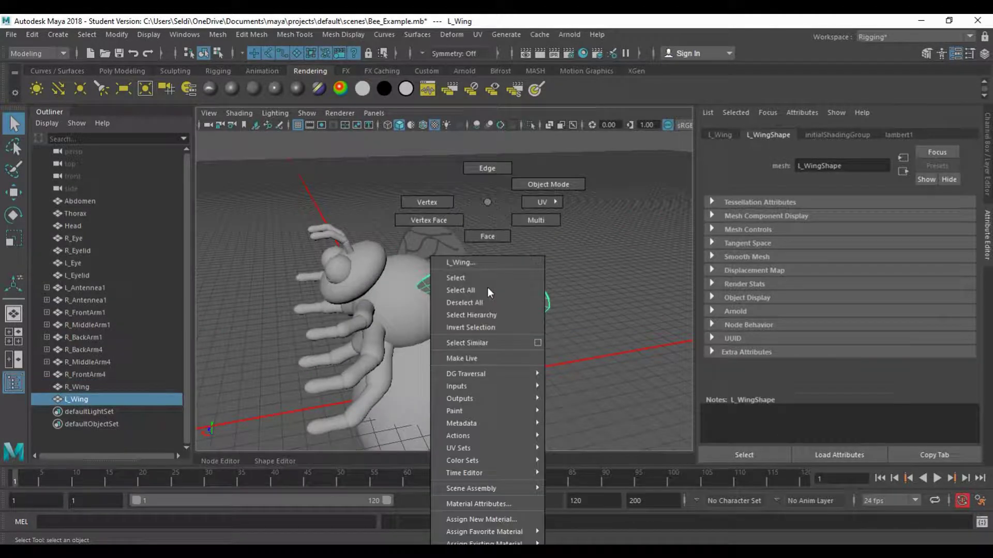
mouse_move(502, 543)
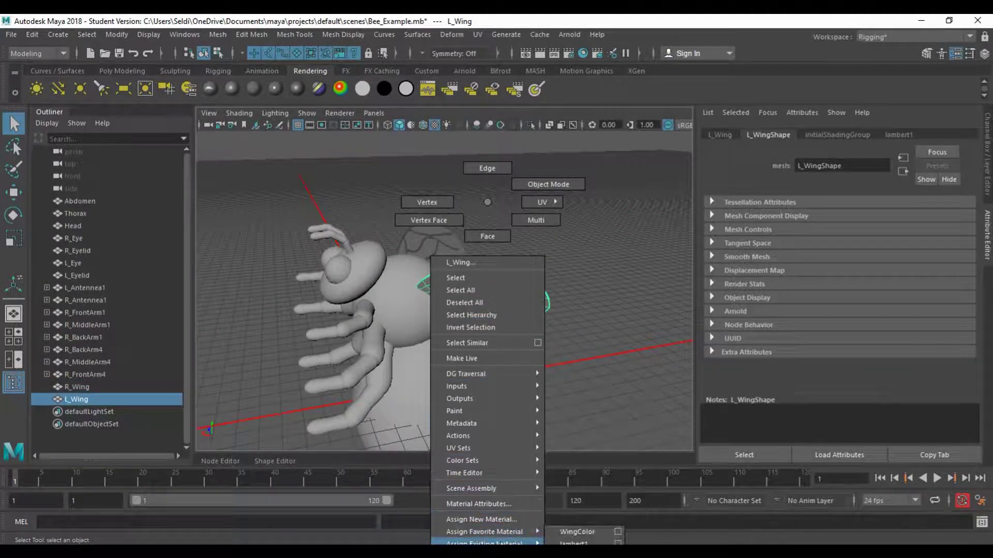
left_click(577, 532)
left_click(553, 383)
left_click_drag(477, 324, 521, 277, "alt")
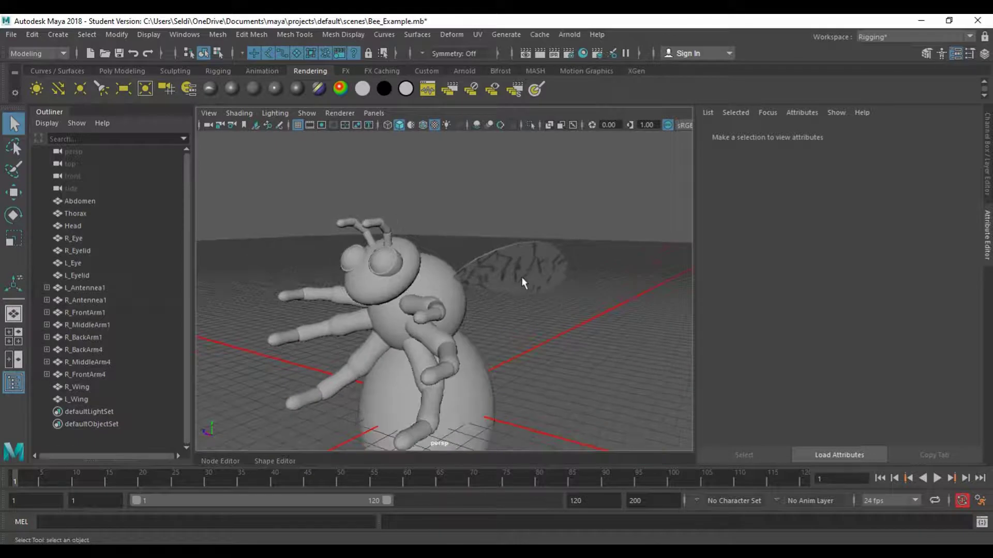
Step: Inspect the vein texture on L_Wing up close and delete that wing
left_click(521, 278)
right_click_drag(542, 314, 577, 323, "alt")
left_click(577, 324)
left_click_drag(577, 323, 480, 320, "alt")
left_click(481, 318)
left_click(485, 366)
left_click(459, 268)
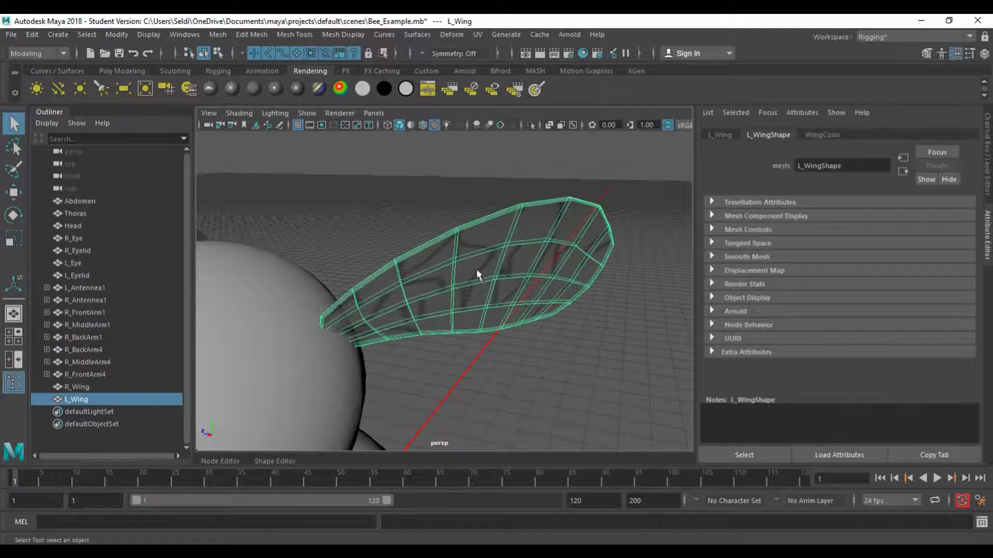
scroll(472, 265, "down", 2)
scroll(472, 265, "up", 2)
key("Delete")
Step: Mirror R_Wing across the world Z axis as a separate copy, without cutting the geometry
left_click_drag(441, 248, 414, 243, "alt")
left_click(271, 284)
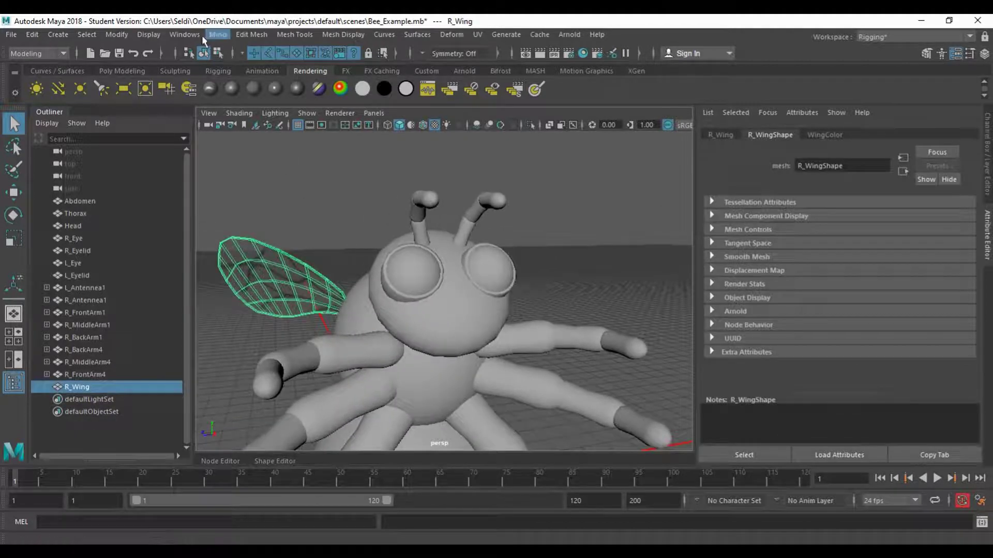
left_click(215, 35)
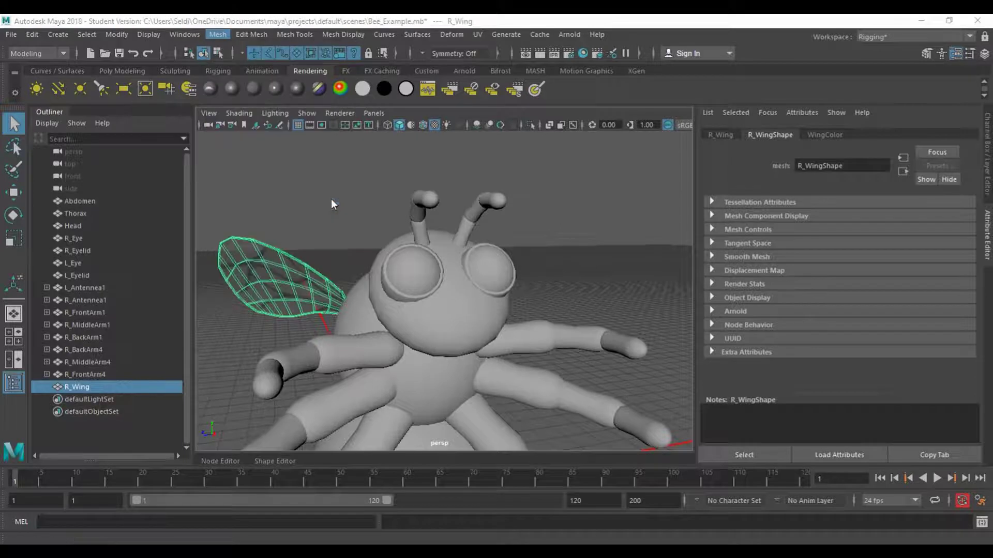
left_click(332, 199)
left_click(610, 455)
left_click(715, 455)
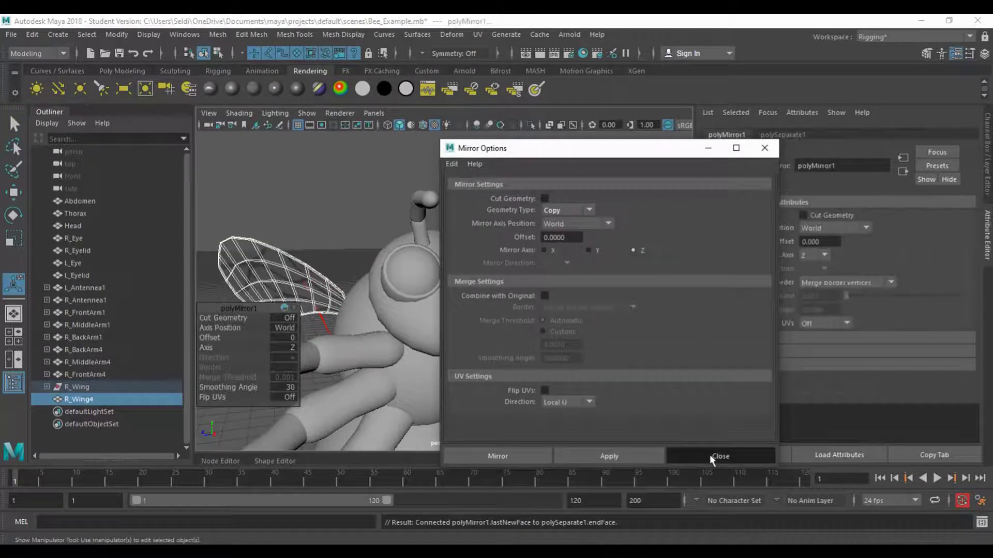
Step: Examine the mirrored wing's vein texture and placement on the bee's body
left_click_drag(591, 270, 545, 268, "alt")
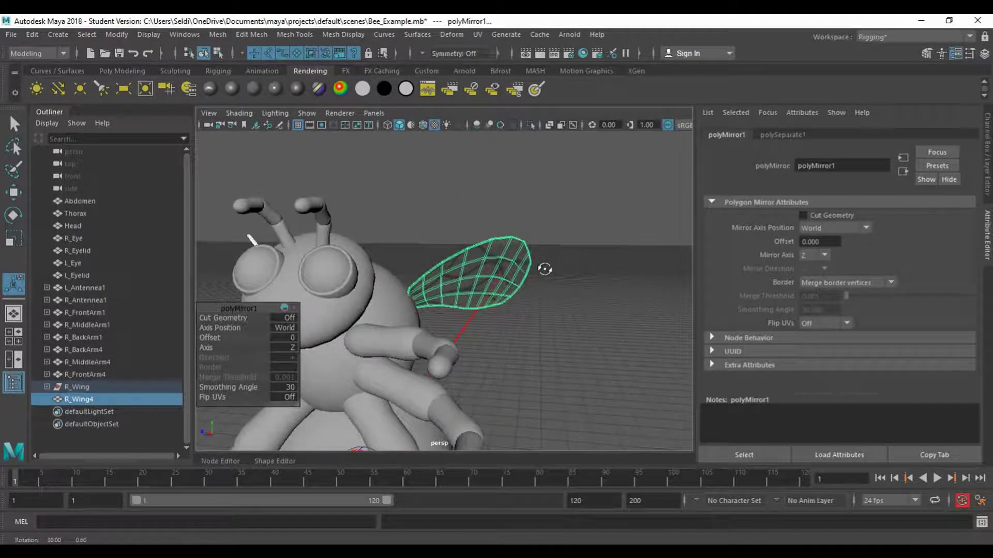
left_click(557, 333)
left_click(477, 298)
scroll(569, 348, "up", 3)
left_click(564, 357)
left_click_drag(563, 357, 530, 339, "alt")
Step: Rename the mirrored wing copy to L_Wing and deselect it
left_click(461, 279)
left_click_drag(415, 234, 493, 241, "alt")
left_click(987, 145)
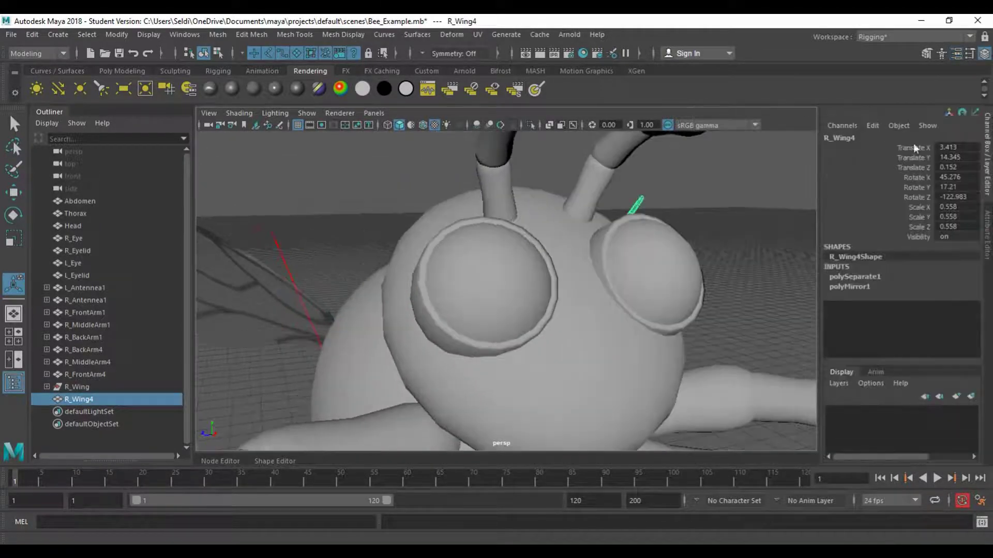
left_click(888, 160)
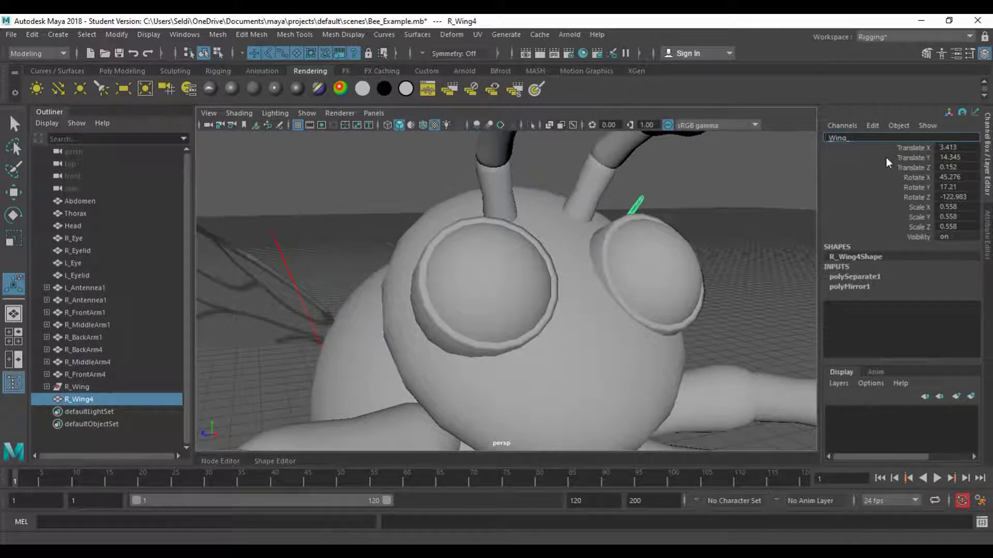
key("Return")
scroll(701, 266, "down", 5)
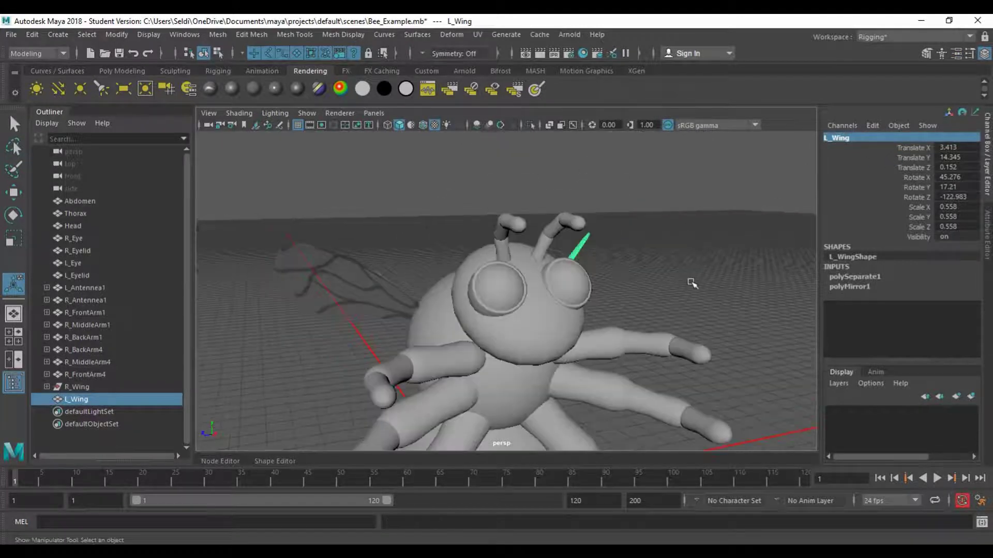
left_click(684, 288)
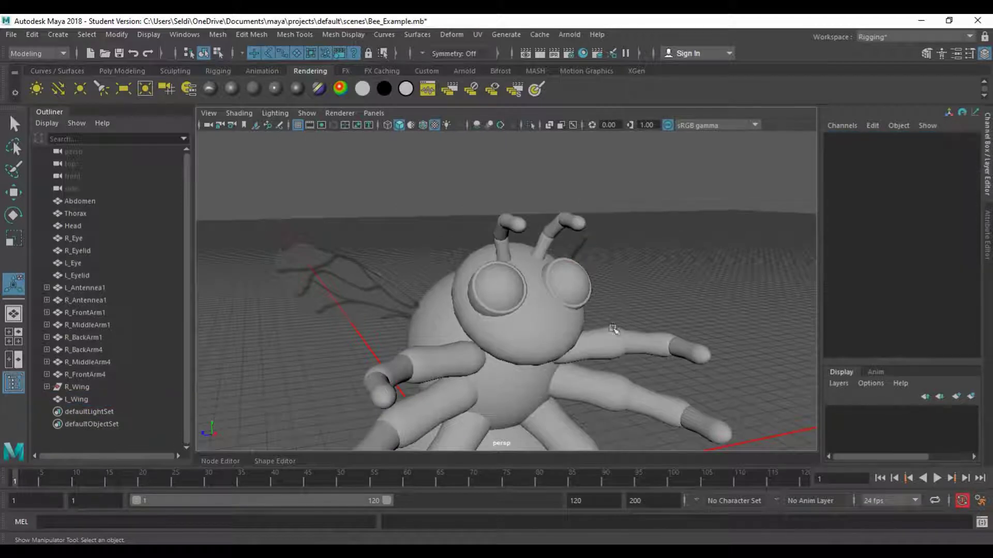
left_click_drag(597, 366, 417, 291, "alt")
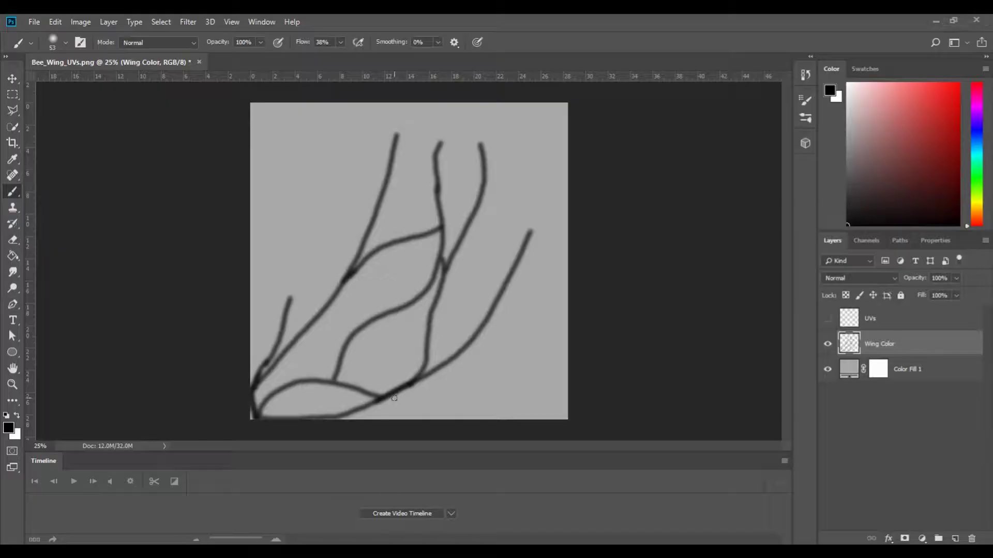
Step: Switch to Photoshop and open Bee_Abdomen_UVs.png from the Maya project's images folder
right_click(253, 60)
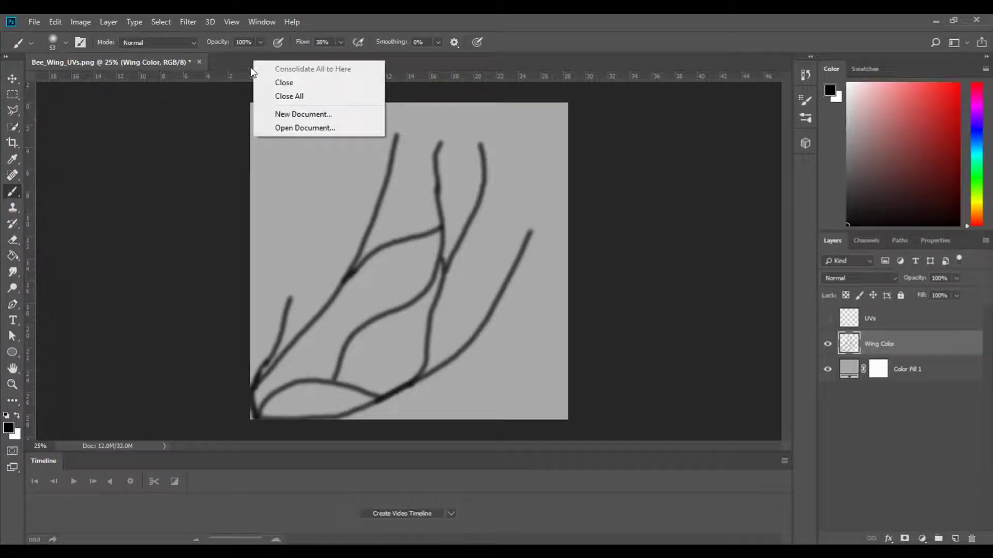
left_click(297, 127)
type("bee")
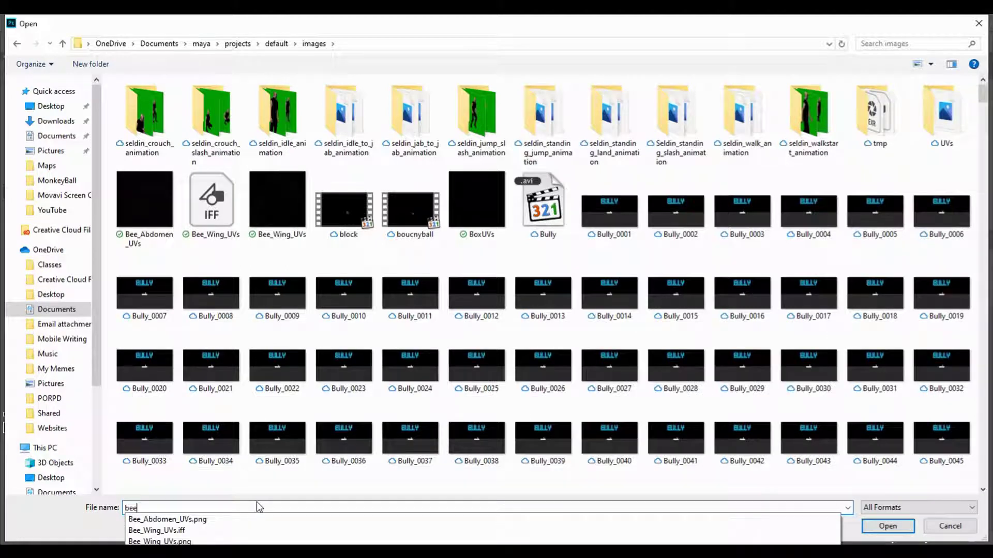
left_click(269, 518)
left_click(886, 527)
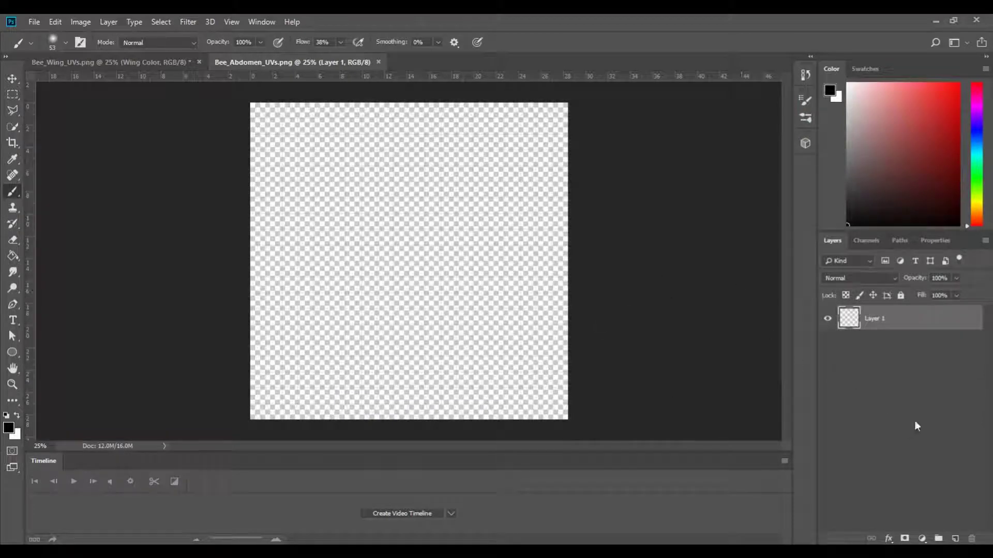
Step: Rename the abdomen document's only layer to UVs
double_click(874, 318)
type("UVs")
key("Return")
Step: Add a black solid colour fill layer and place it beneath the UVs layer
left_click(920, 539)
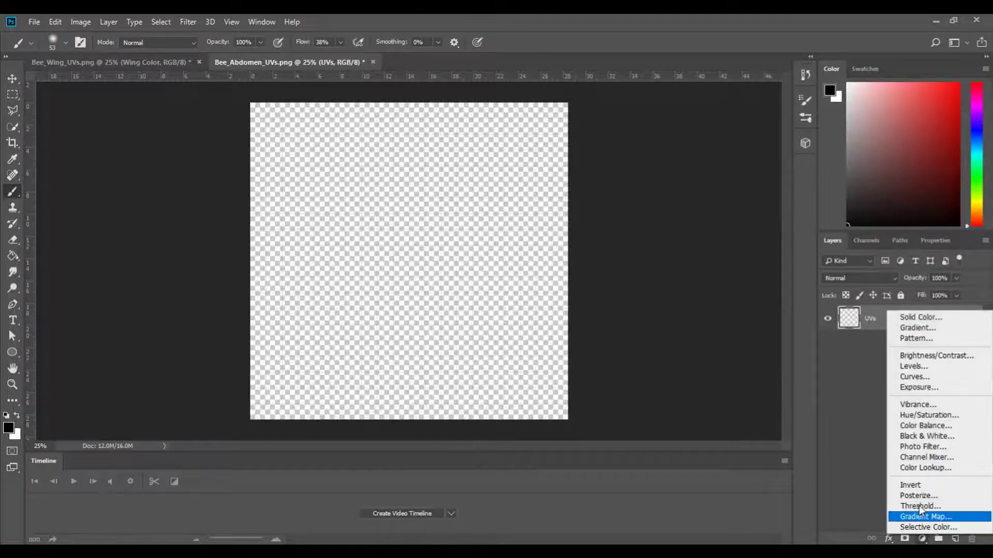
left_click(910, 317)
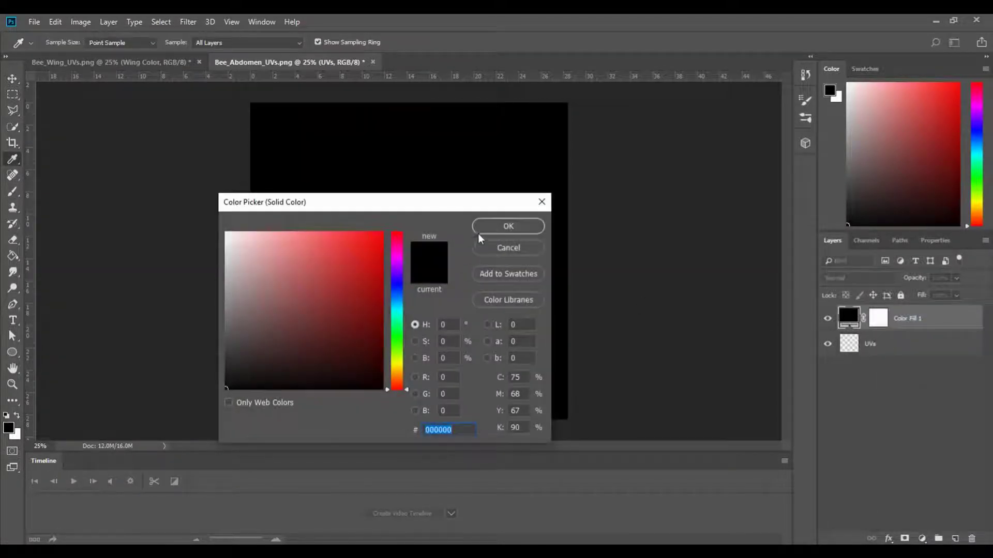
left_click(505, 228)
left_click_drag(914, 317, 928, 391)
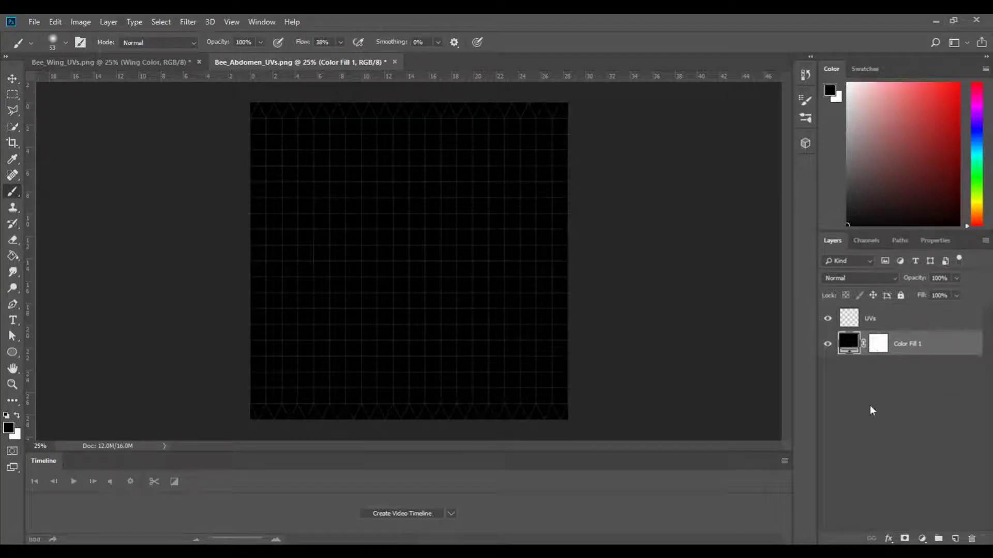
Step: Create a new layer named Abdomen Color between the UVs layer and the black fill
left_click(956, 539)
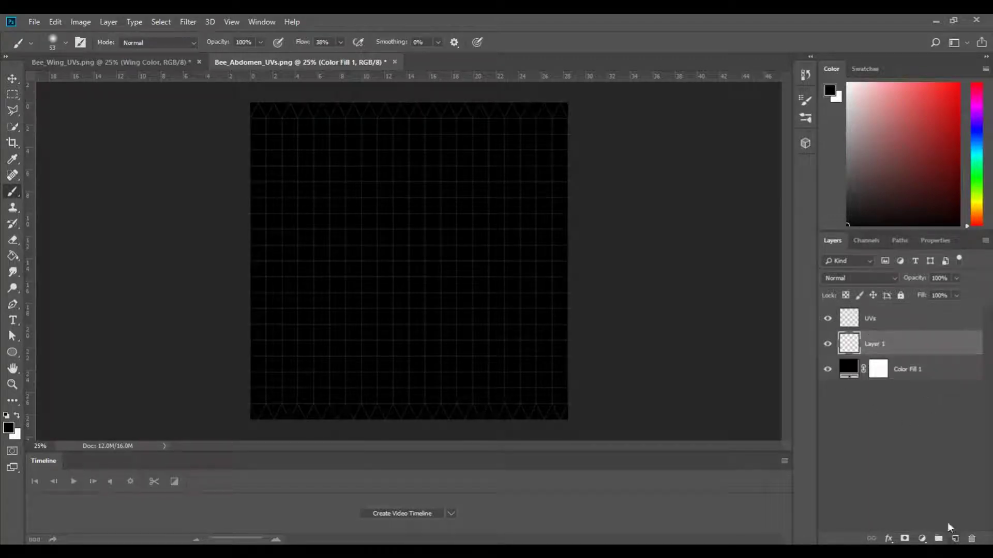
double_click(884, 345)
type("Abdomen Col")
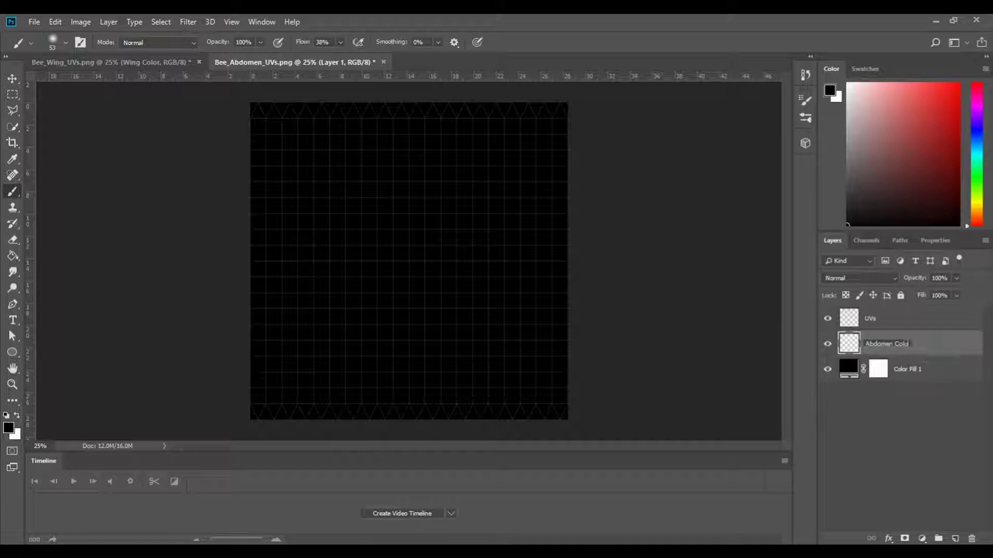
type("or")
key("Return")
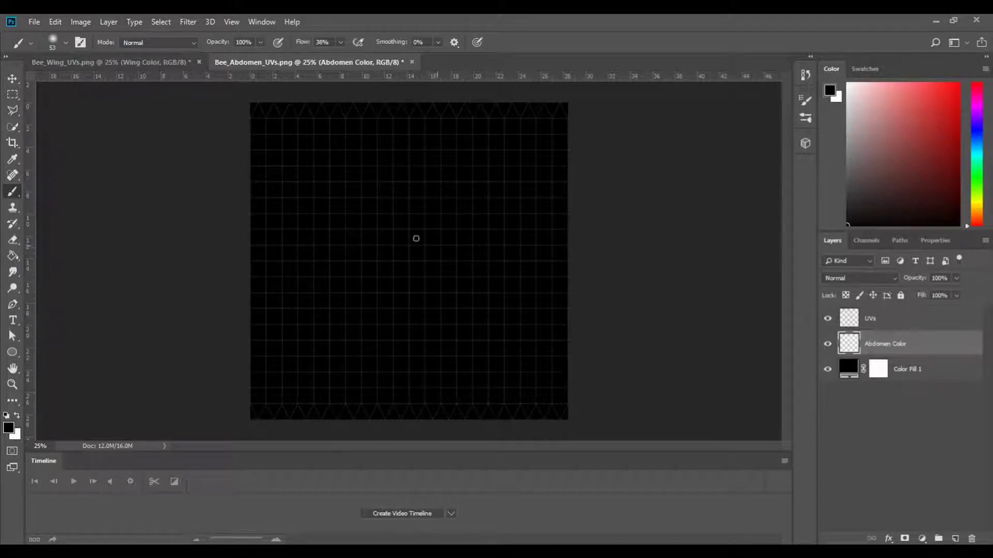
Step: Set the foreground colour to yellow with red 255, green 255 and blue 0
left_click(828, 344)
left_click(828, 344)
left_click(830, 91)
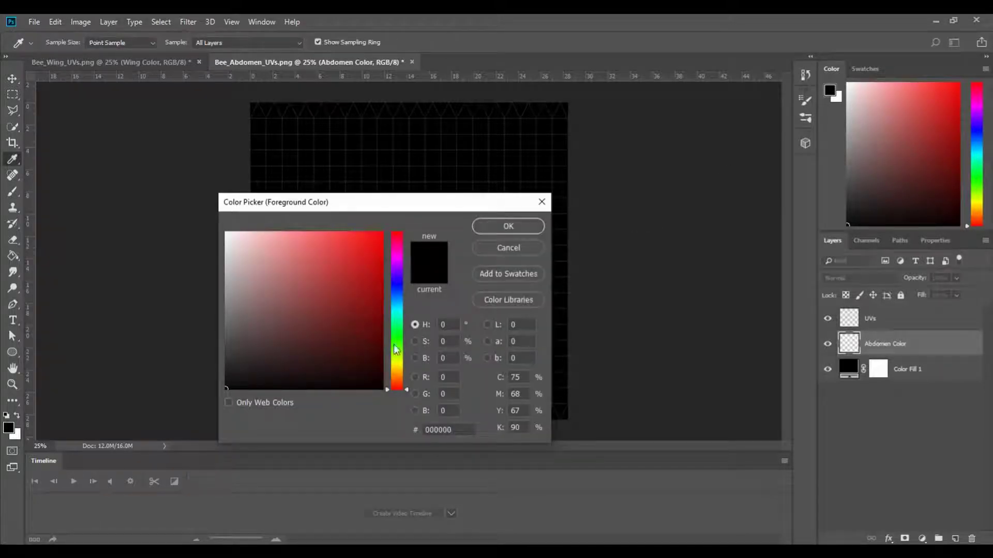
type("255")
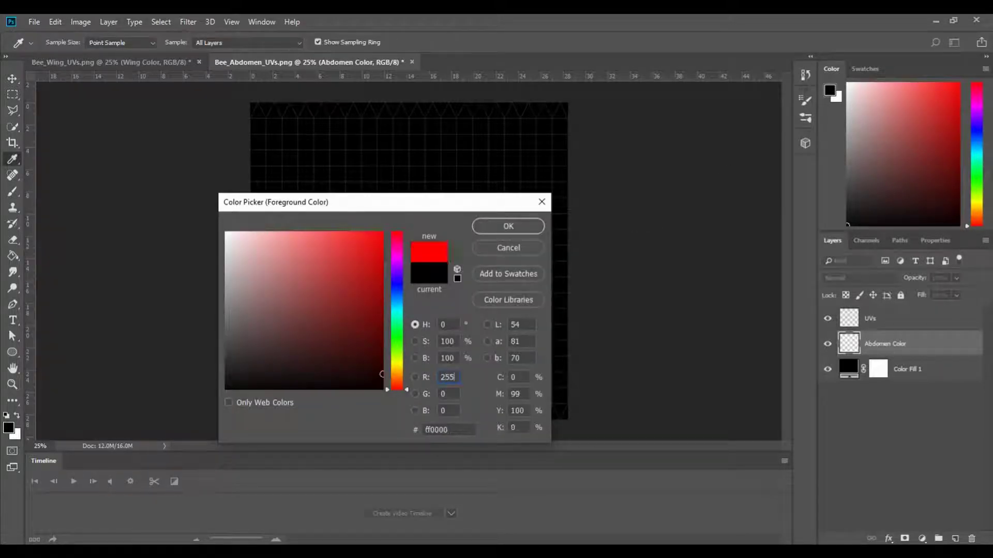
left_click(446, 398)
type("255")
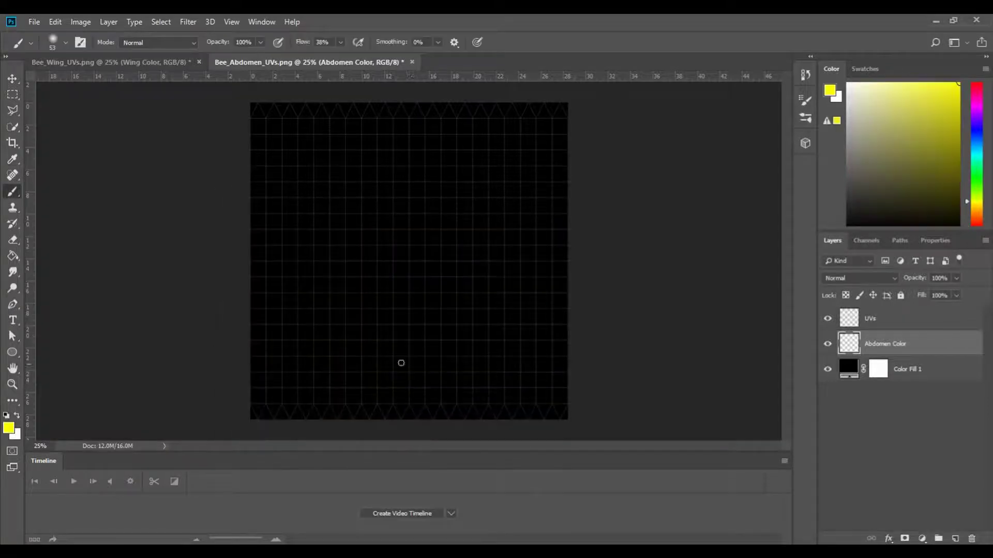
Step: Paint wide yellow bands across the upper and lower parts of the UV square with a 417 px soft round brush
right_click(302, 139)
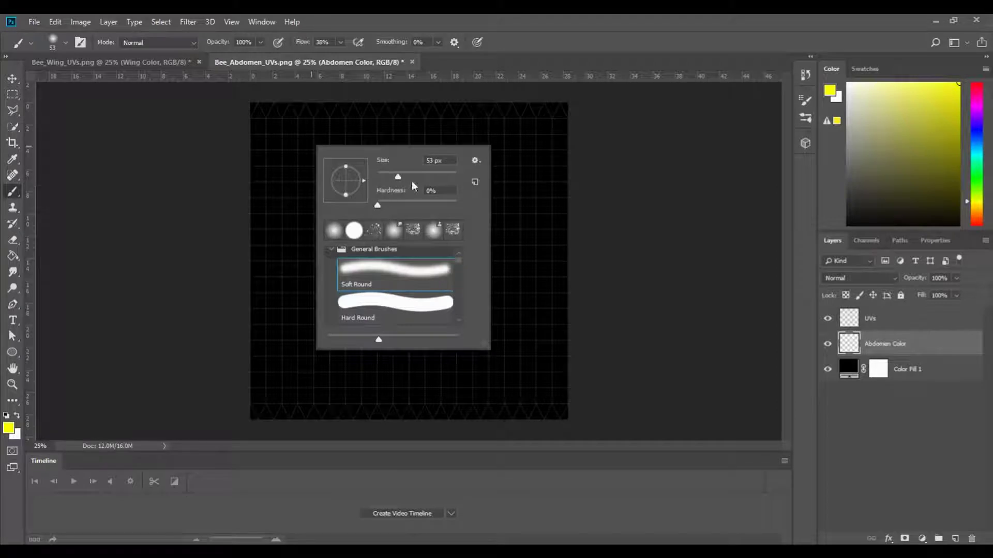
left_click_drag(398, 176, 422, 177)
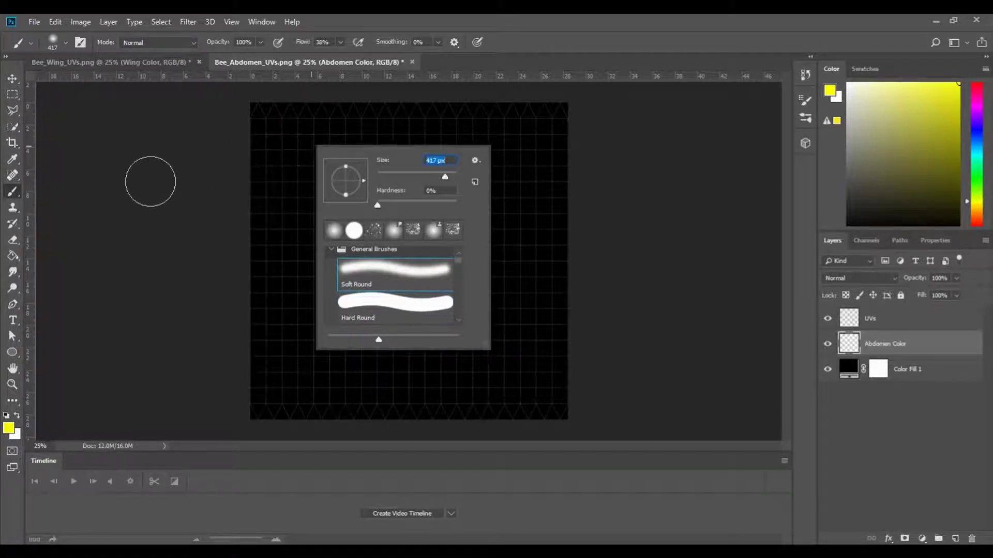
left_click(145, 184)
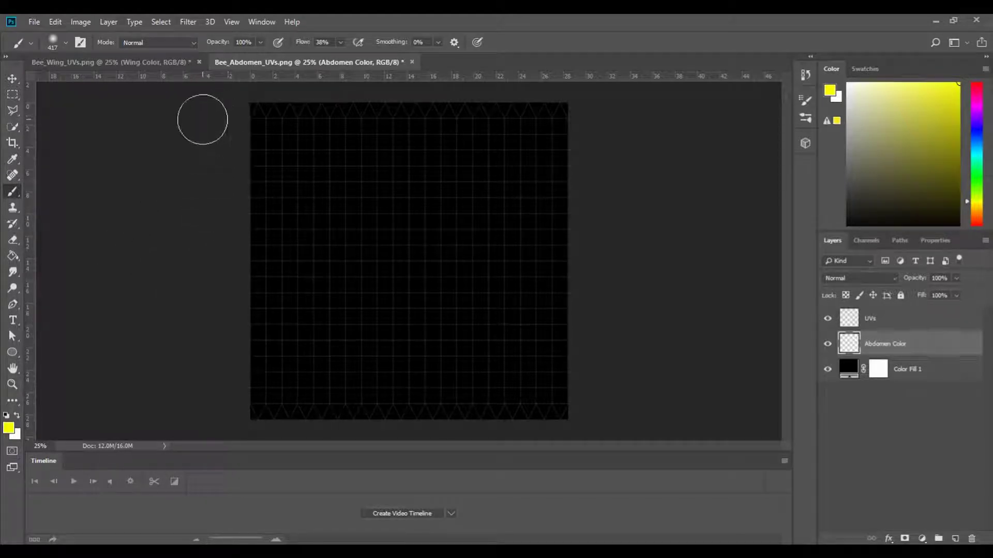
mouse_move(202, 119)
left_mouse_down()
mouse_move(636, 111)
mouse_move(233, 140)
mouse_move(411, 127)
mouse_move(565, 148)
mouse_move(217, 153)
left_mouse_up()
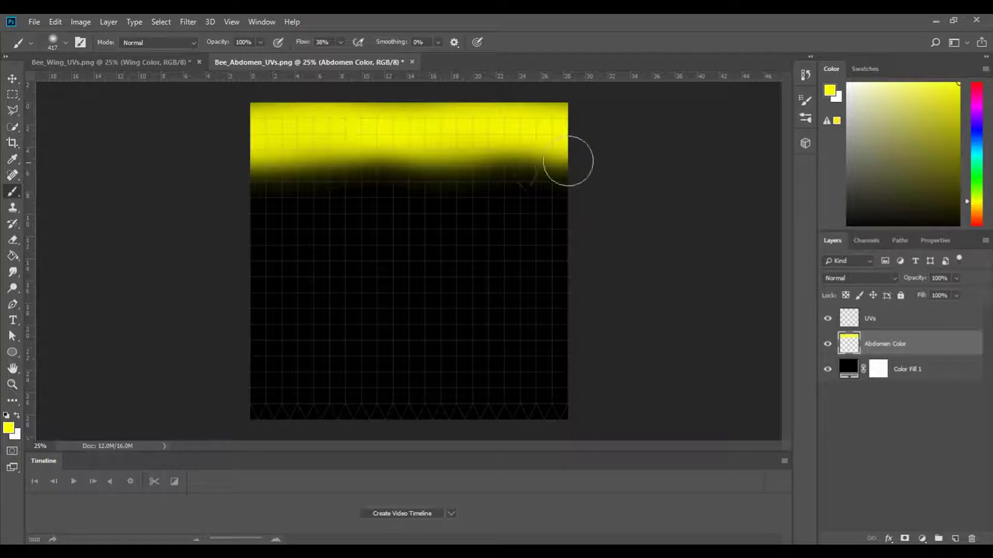
mouse_move(239, 418)
left_mouse_down()
mouse_move(250, 408)
mouse_move(511, 396)
mouse_move(539, 413)
mouse_move(343, 421)
mouse_move(231, 399)
mouse_move(503, 401)
mouse_move(497, 412)
mouse_move(303, 398)
mouse_move(362, 416)
mouse_move(618, 410)
left_mouse_up()
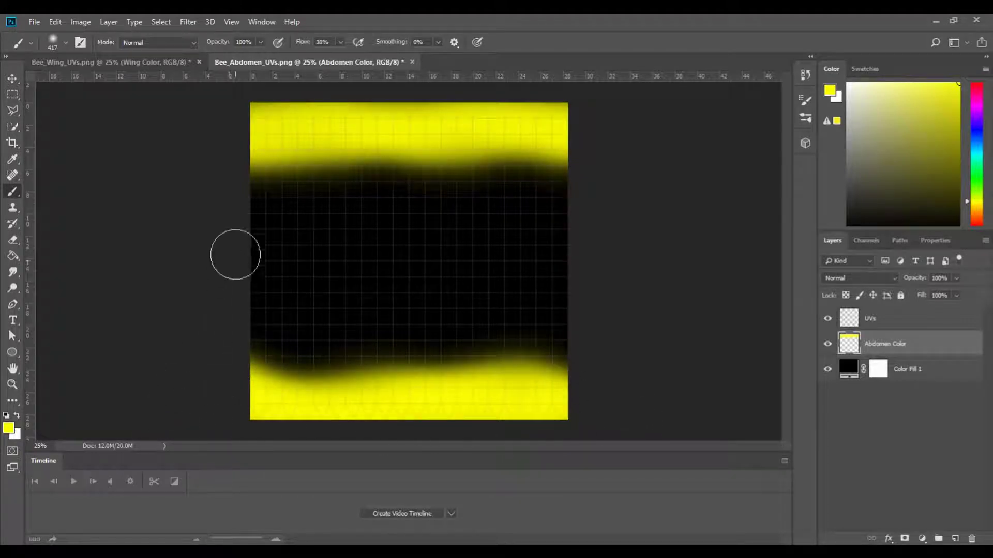
mouse_move(214, 194)
left_mouse_down()
mouse_move(281, 149)
mouse_move(581, 146)
mouse_move(637, 166)
left_mouse_up()
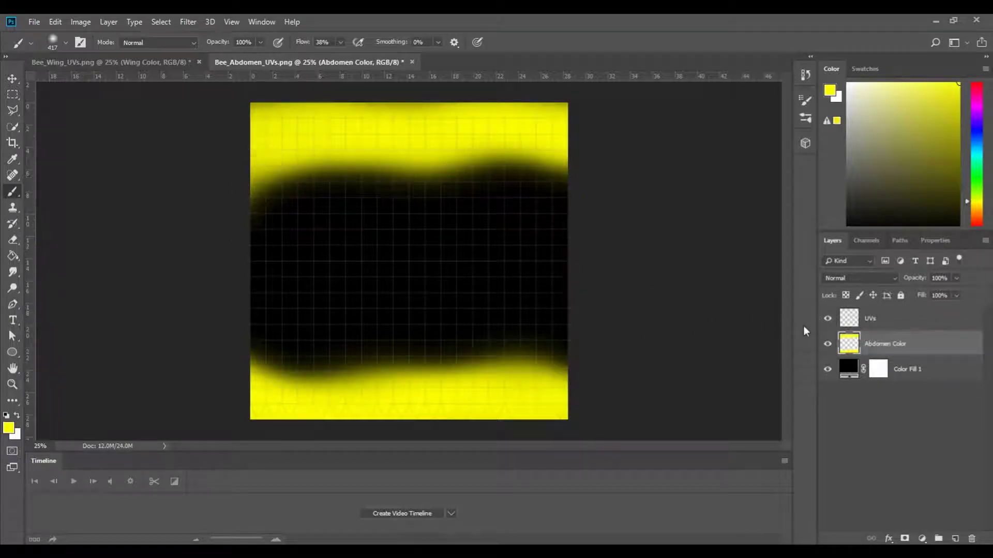
Step: Hide the UVs layer and check the yellow bands with and without the black fill
left_click(827, 319)
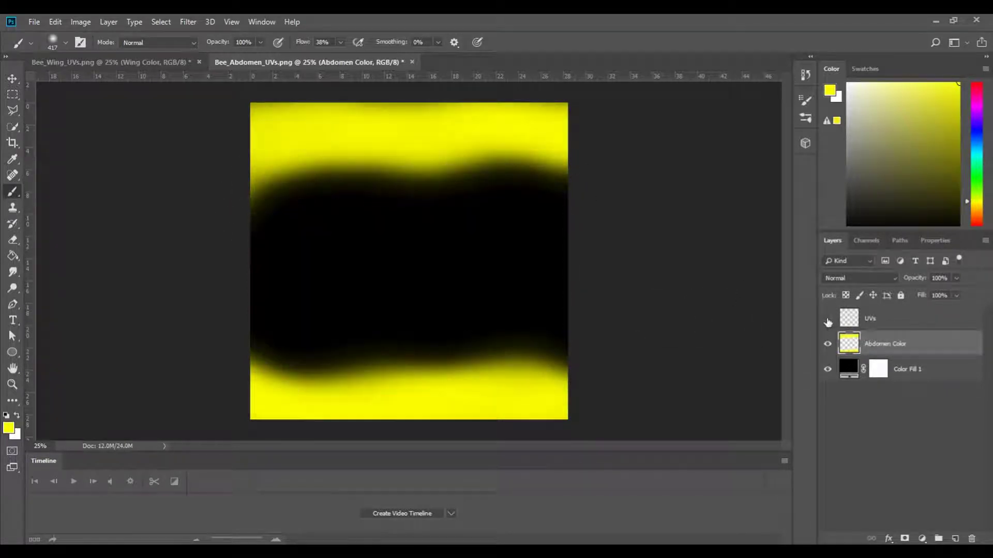
left_click(828, 369)
left_click(828, 370)
left_click(827, 319)
left_click(828, 319)
Step: Apply the Offset filter to the Abdomen Color layer with horizontal +1024, vertical 0 and Wrap Around
left_click(188, 23)
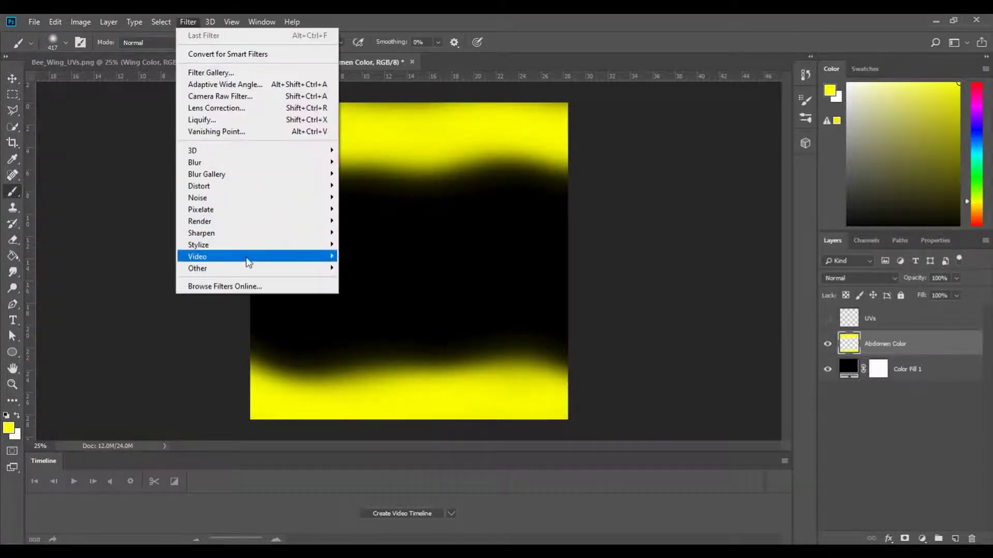
mouse_move(243, 268)
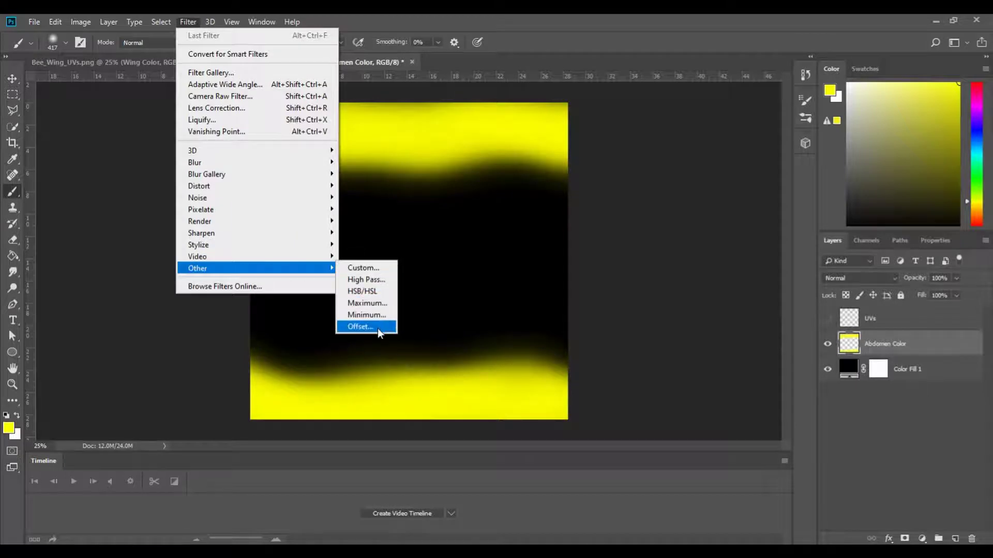
left_click(362, 327)
left_click_drag(441, 131, 683, 134)
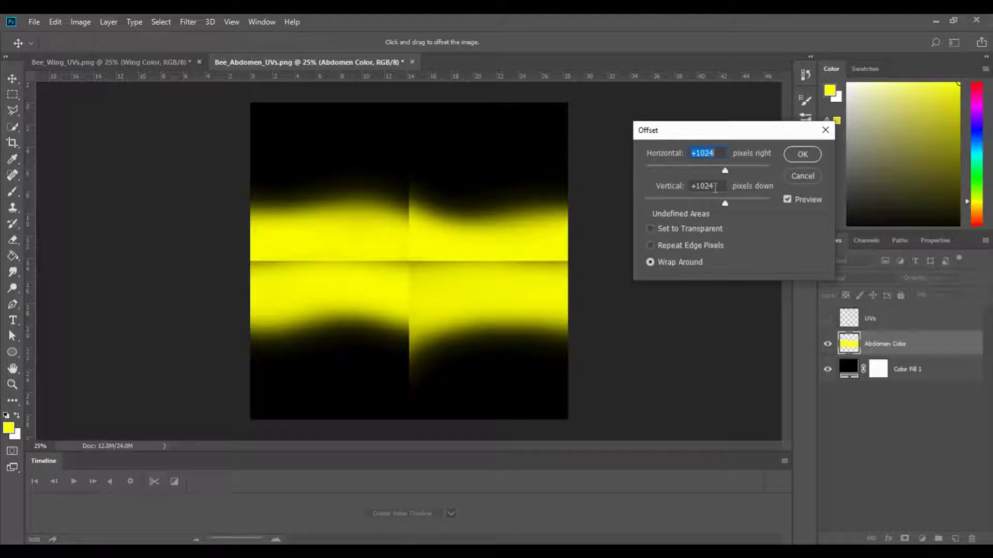
type("0")
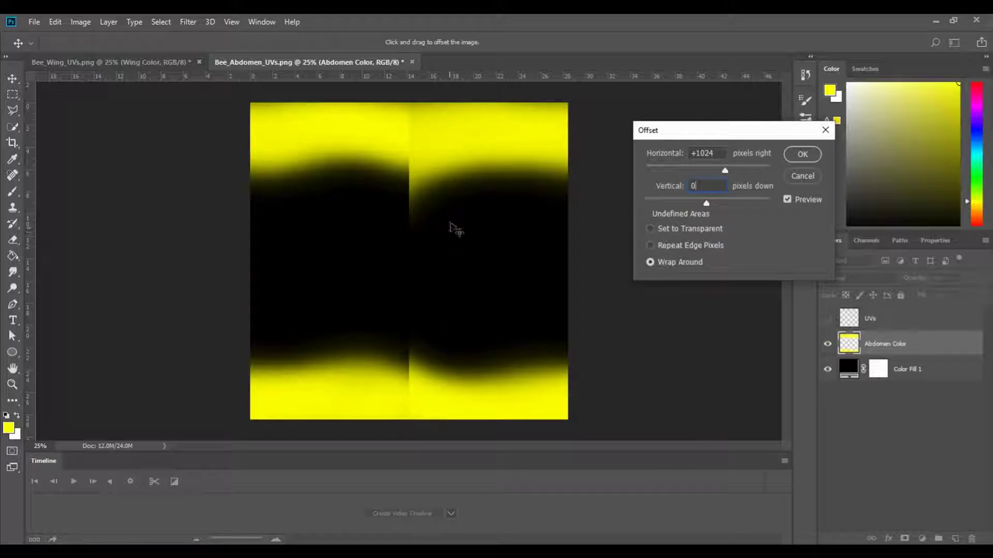
left_click(804, 157)
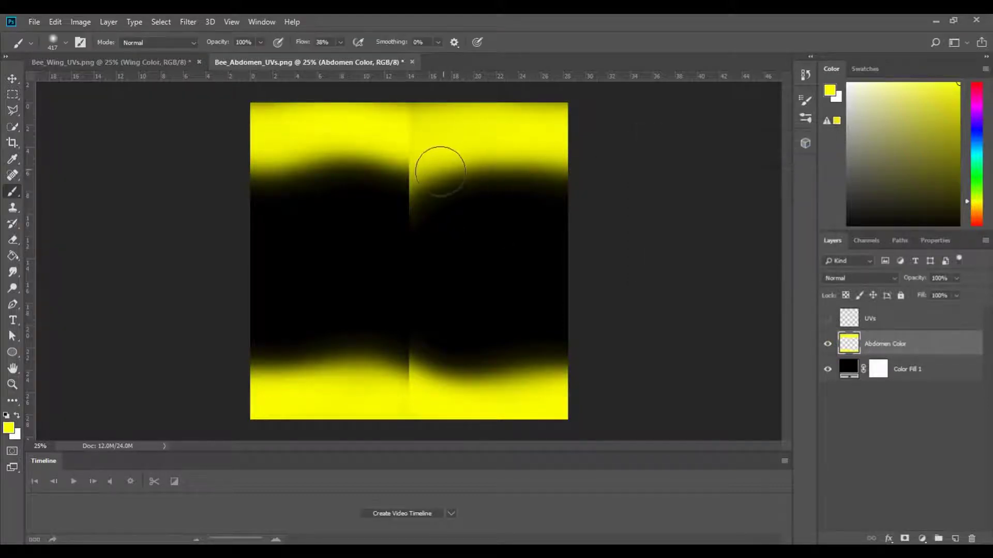
Step: Paint yellow over the vertical centre seam in both the upper and lower bands to blend the two halves
mouse_move(436, 119)
left_mouse_down()
mouse_move(373, 110)
mouse_move(446, 110)
mouse_move(392, 129)
mouse_move(435, 142)
mouse_move(397, 155)
mouse_move(426, 160)
mouse_move(412, 182)
mouse_move(319, 155)
mouse_move(273, 160)
mouse_move(427, 175)
mouse_move(549, 150)
mouse_move(409, 190)
mouse_move(417, 160)
mouse_move(410, 195)
mouse_move(305, 150)
mouse_move(569, 127)
mouse_move(232, 127)
mouse_move(578, 125)
left_mouse_up()
mouse_move(257, 390)
left_mouse_down()
mouse_move(359, 373)
mouse_move(460, 398)
mouse_move(388, 370)
mouse_move(492, 393)
mouse_move(479, 406)
left_mouse_up()
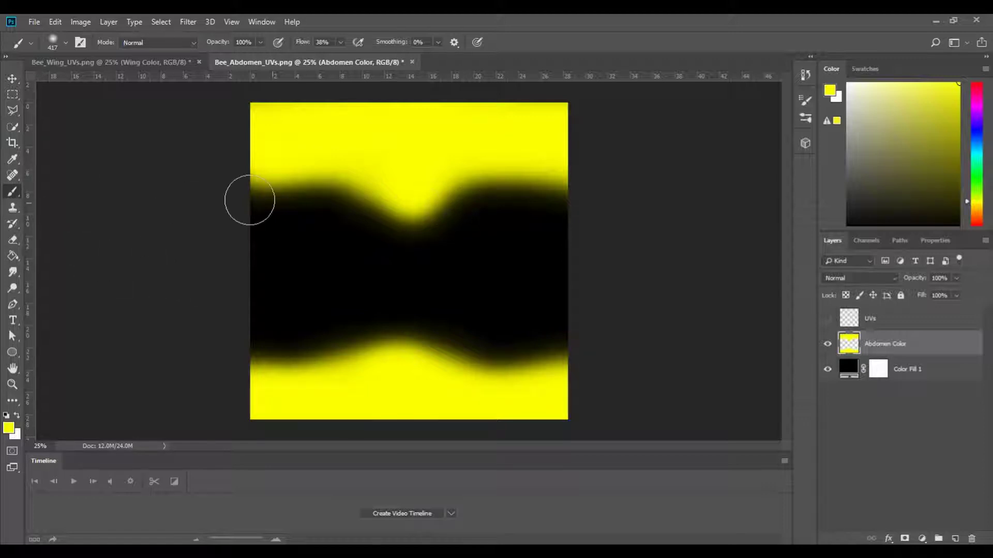
Step: Trim the upper band's lower edge with a 180 px Soft Round eraser and repaint that edge with the yellow brush
left_click(13, 239)
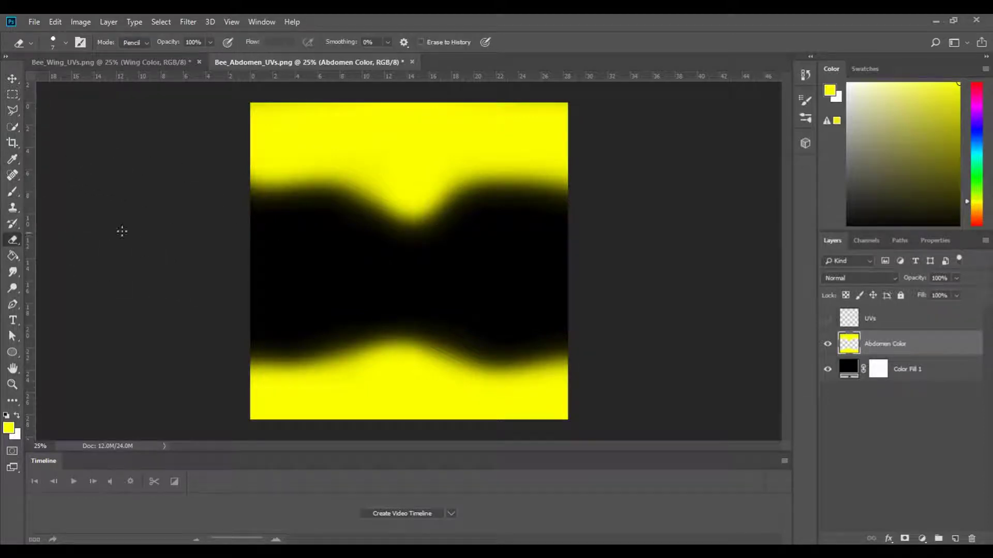
right_click(322, 230)
left_click(399, 364)
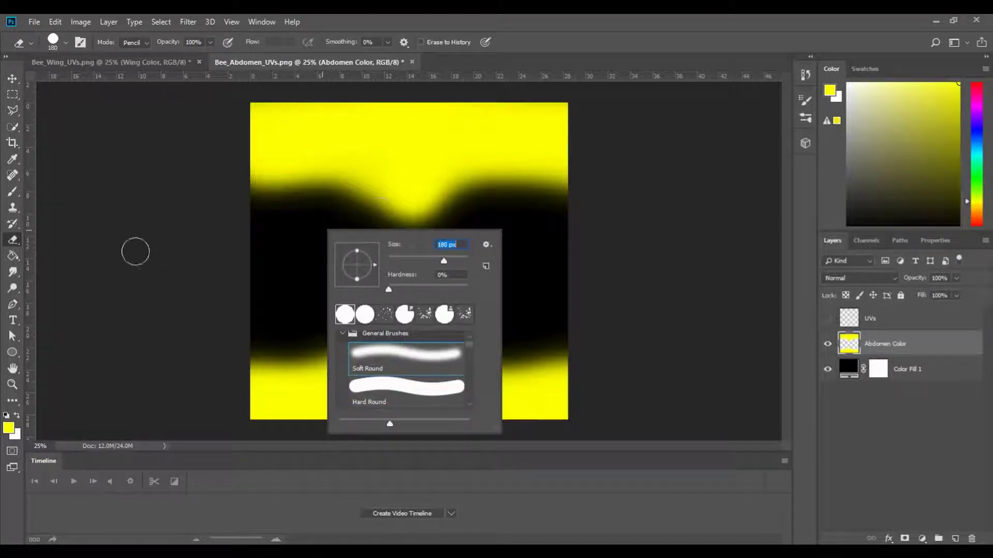
key("Return")
mouse_move(241, 207)
left_mouse_down()
mouse_move(301, 195)
mouse_move(395, 224)
mouse_move(455, 199)
mouse_move(574, 210)
left_mouse_up()
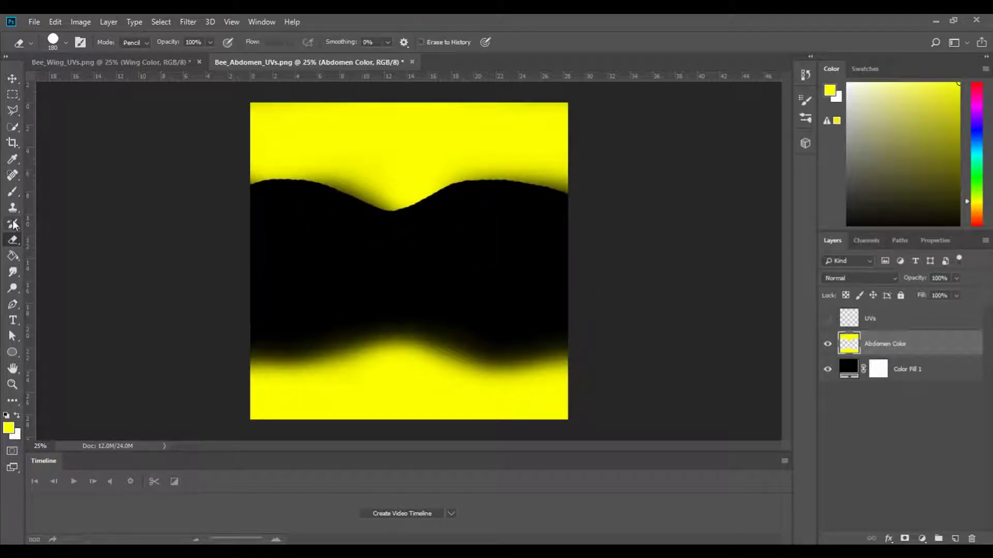
left_click(13, 191)
mouse_move(228, 174)
left_mouse_down()
mouse_move(292, 165)
mouse_move(257, 159)
mouse_move(235, 169)
mouse_move(315, 162)
mouse_move(366, 188)
mouse_move(399, 186)
mouse_move(386, 193)
mouse_move(563, 187)
mouse_move(570, 195)
mouse_move(587, 173)
mouse_move(327, 196)
mouse_move(361, 191)
mouse_move(266, 173)
mouse_move(426, 187)
mouse_move(190, 185)
mouse_move(627, 197)
left_mouse_up()
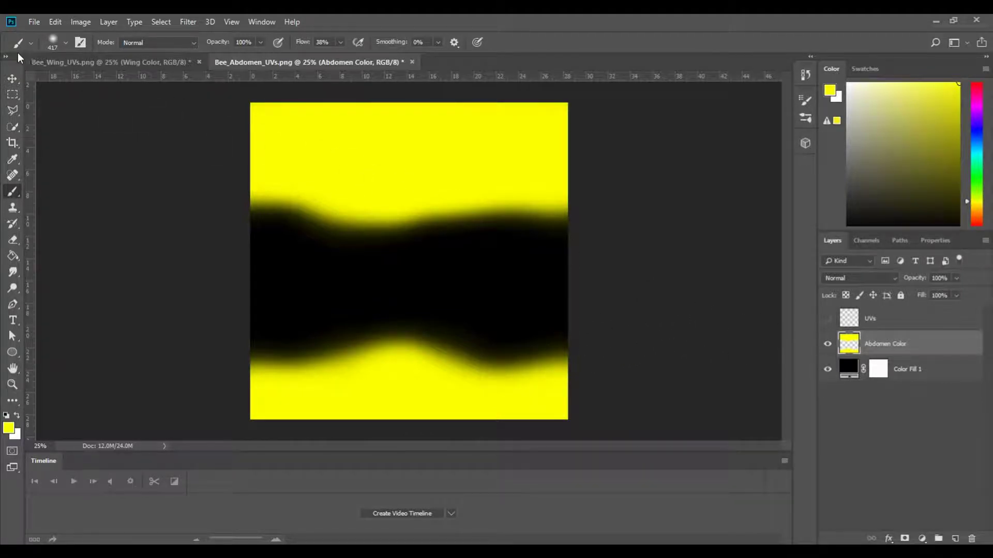
Step: Save the layered document as the Photoshop file Bee_Body_Textures in the Game Design folder with Maximize Compatibility on
left_click(34, 22)
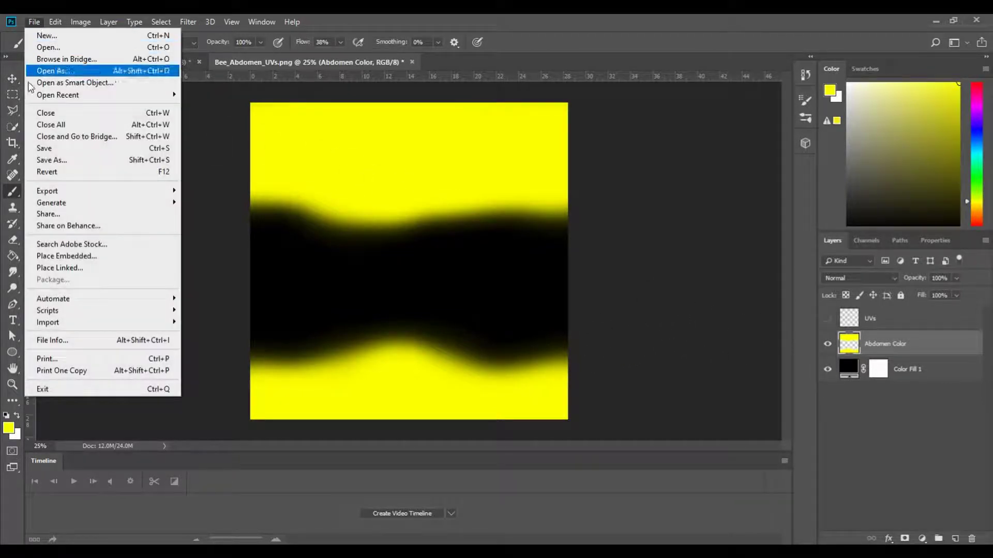
left_click(51, 160)
left_click(181, 414)
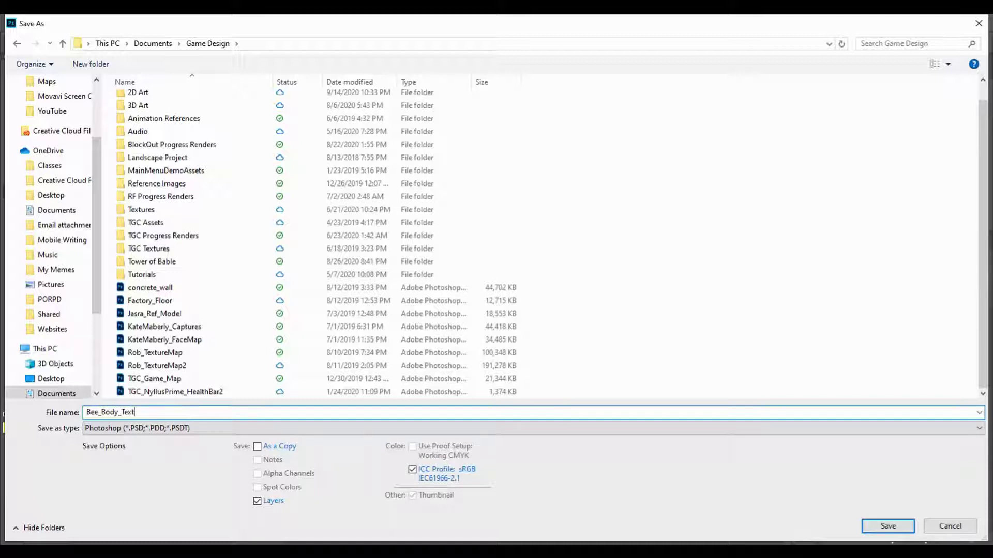
key("Return")
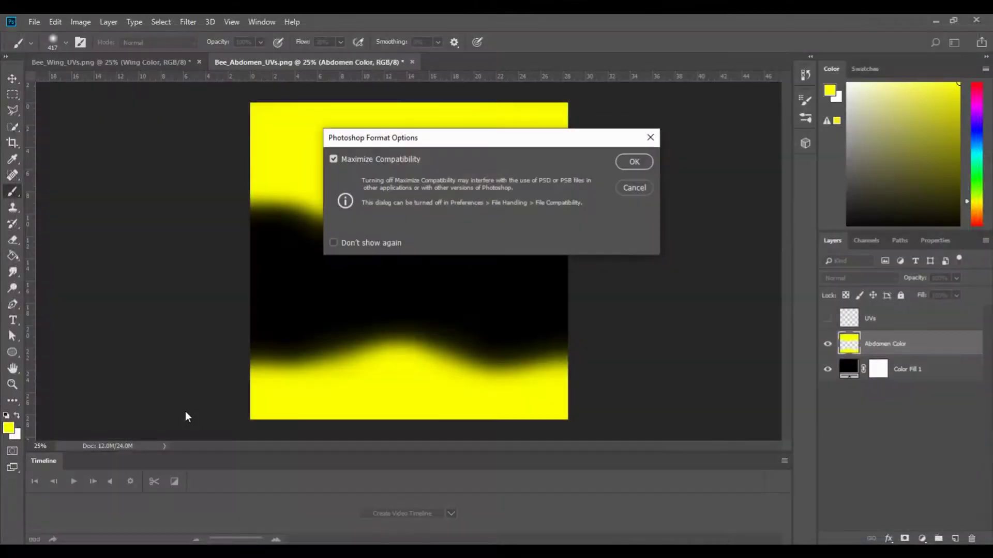
left_click(644, 166)
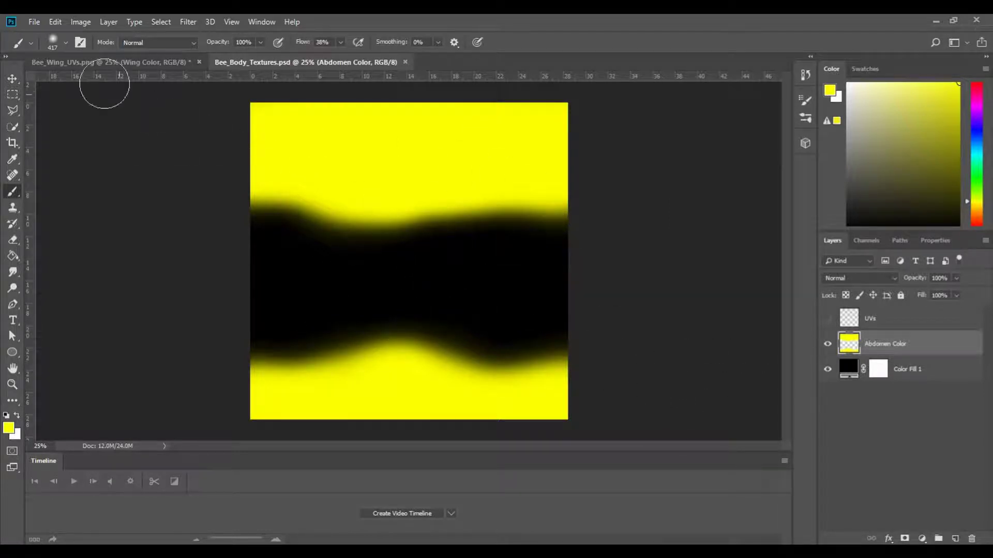
Step: Save the abdomen texture as the Targa file Bee_Abdomen_Diffuse in the Game Design folder at 24 bits/pixel
left_click(34, 26)
left_click(64, 157)
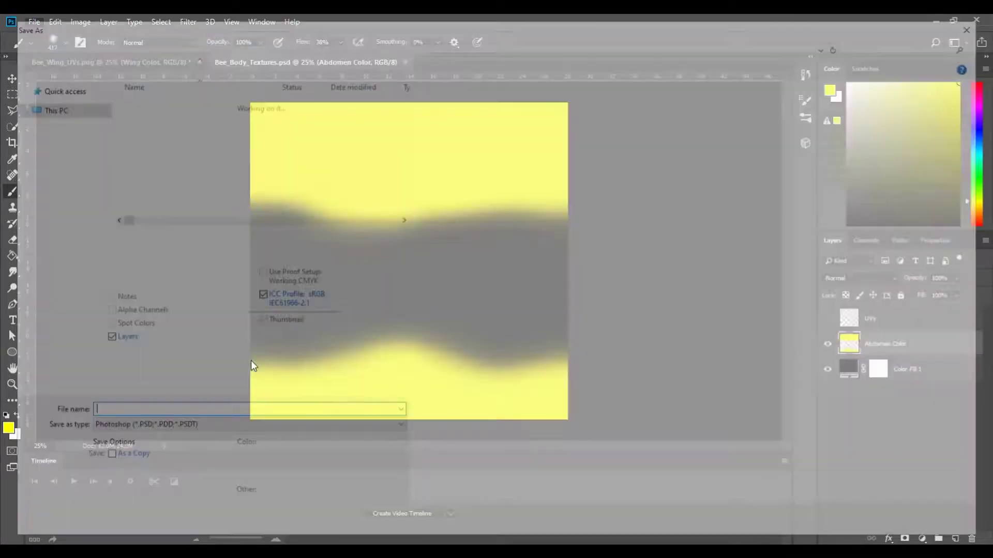
left_click(198, 413)
key("BackSpace")
key("BackSpace")
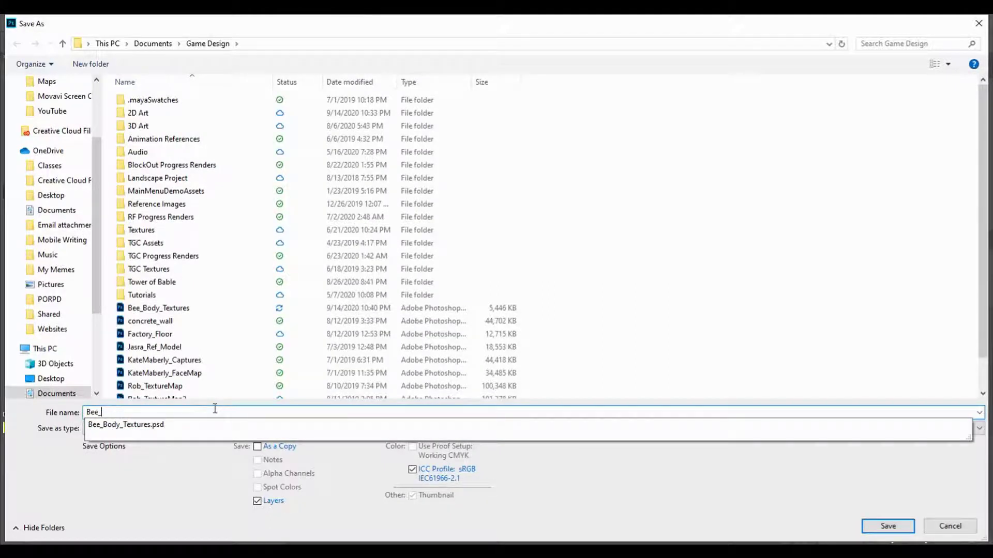
type("Abdomen_Diffuse")
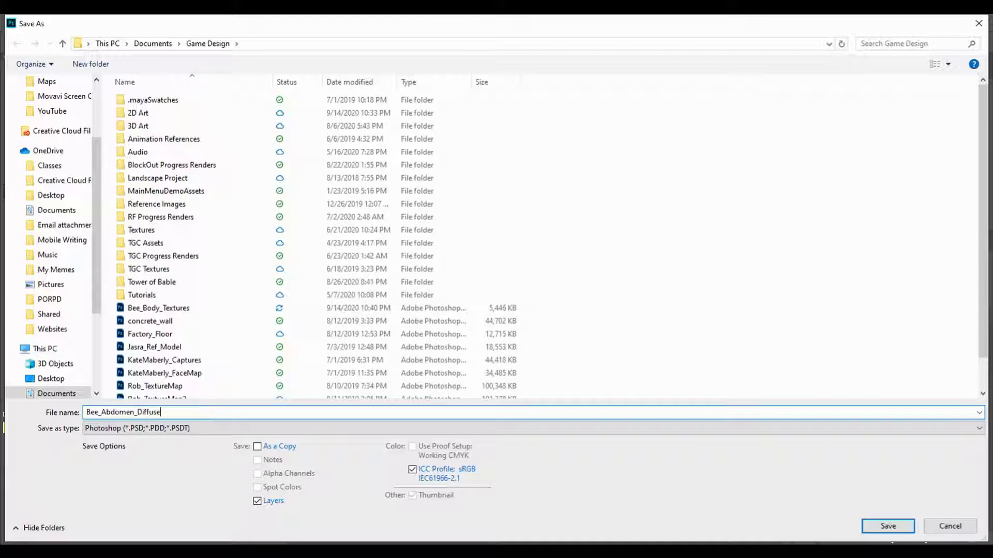
left_click(191, 429)
left_click(161, 414)
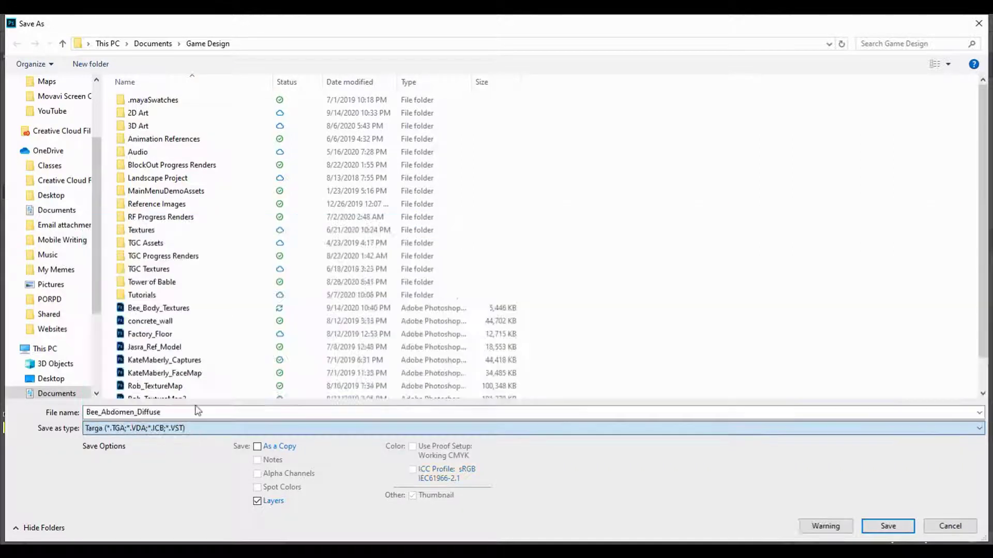
left_click(887, 526)
left_click(538, 193)
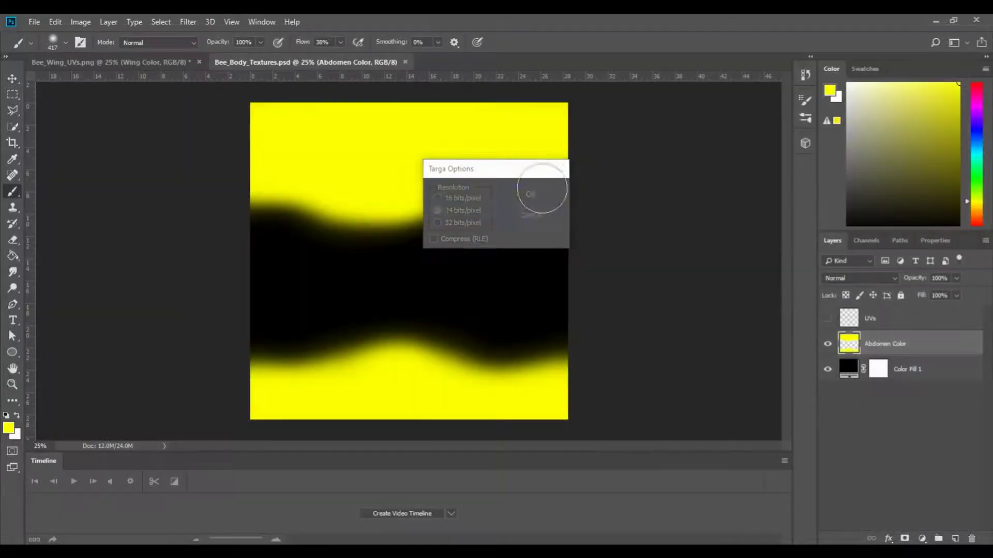
Step: Hide the Abdomen Color layer, add a new layer named Thorax above it, and show the UVs layer
left_click(828, 344)
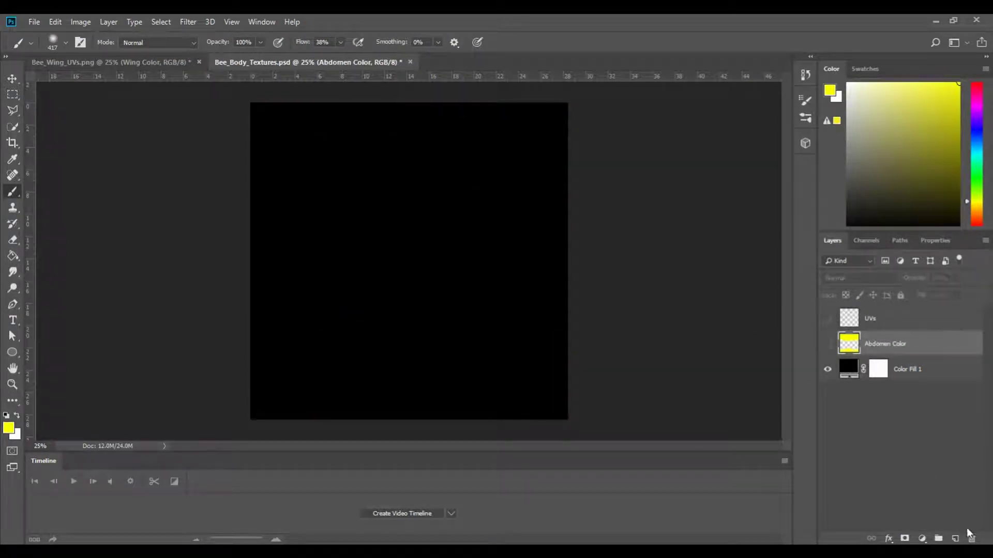
left_click(955, 539)
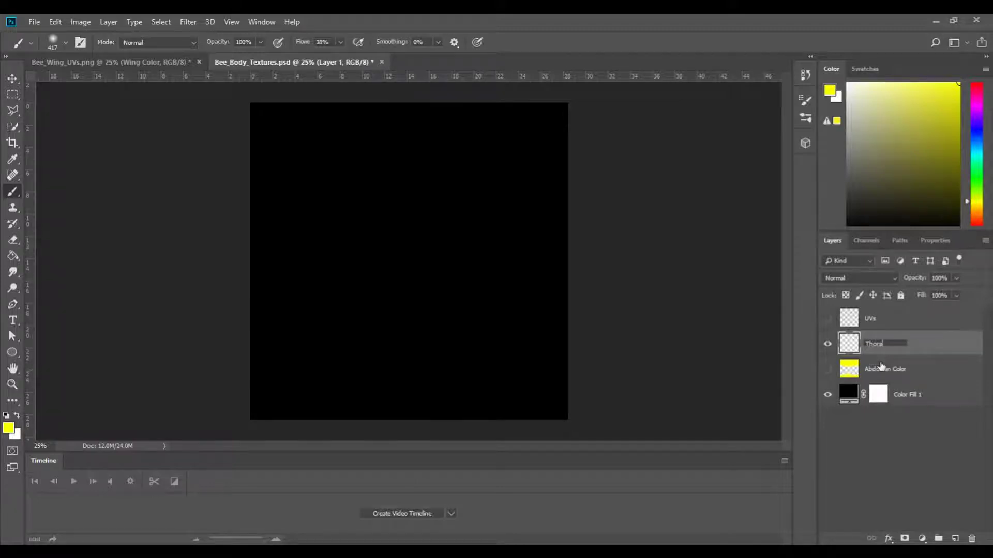
key("Return")
left_click(827, 319)
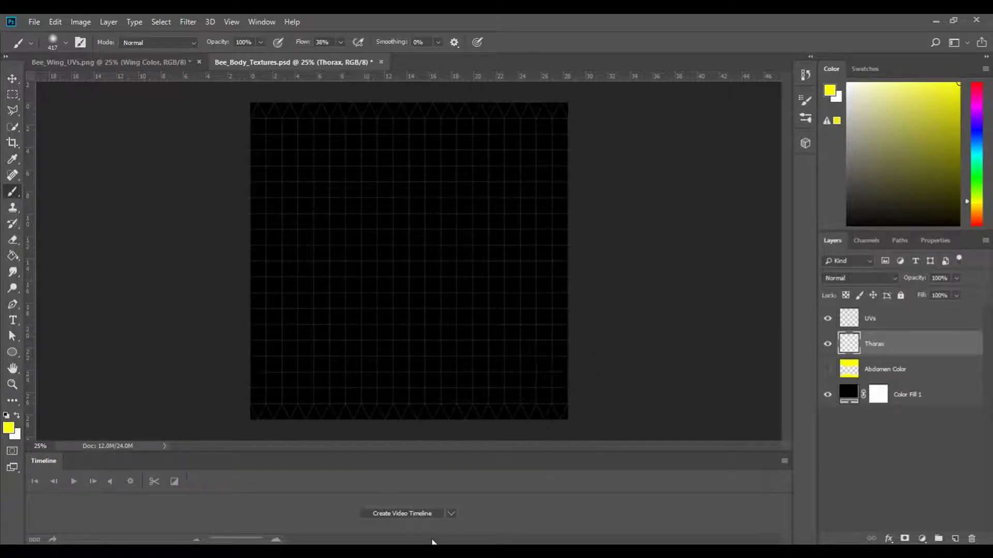
Step: Switch to Maya and examine the Thorax mesh's UV layout against the model in the UV Editor
mouse_move(443, 551)
left_click(509, 512)
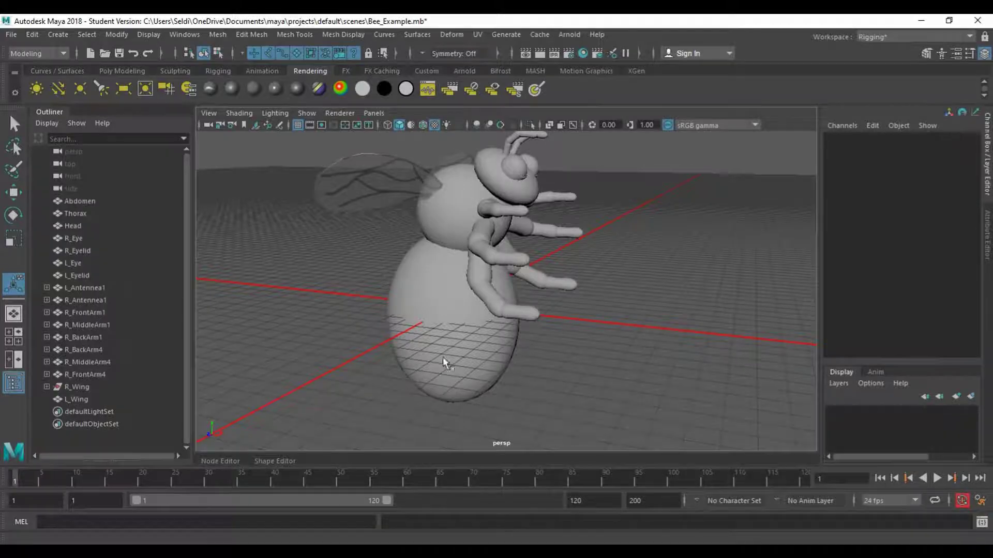
left_click(458, 209)
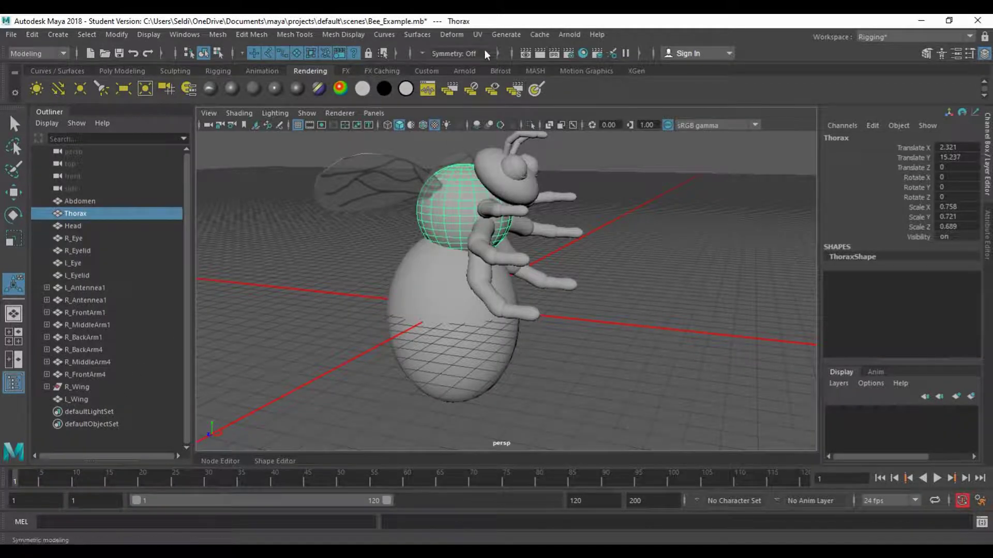
left_click(481, 35)
left_click(507, 56)
left_click_drag(444, 75, 756, 78)
right_click_drag(383, 294, 291, 310, "alt")
right_click_drag(594, 222, 605, 223)
scroll(564, 201, "down", 2)
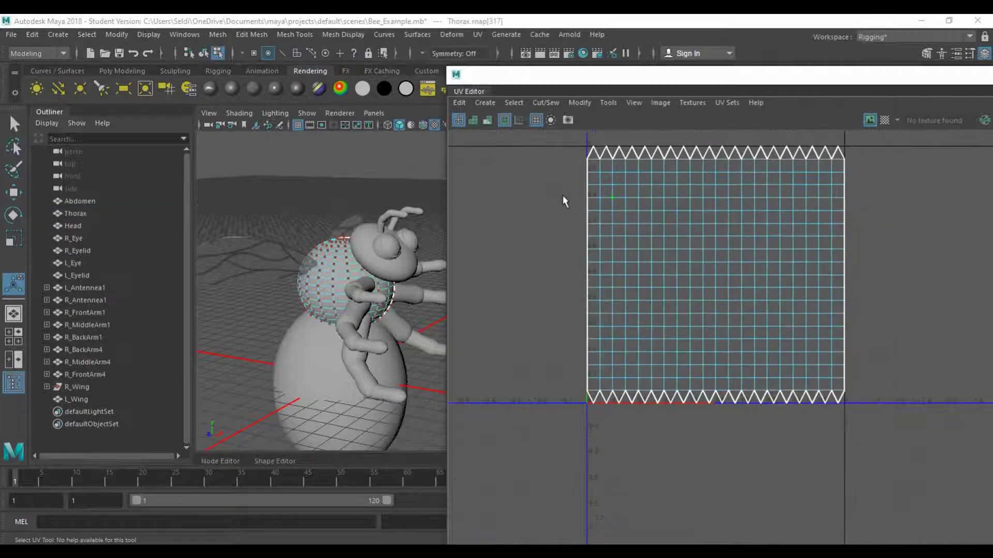
left_click_drag(492, 239, 934, 139)
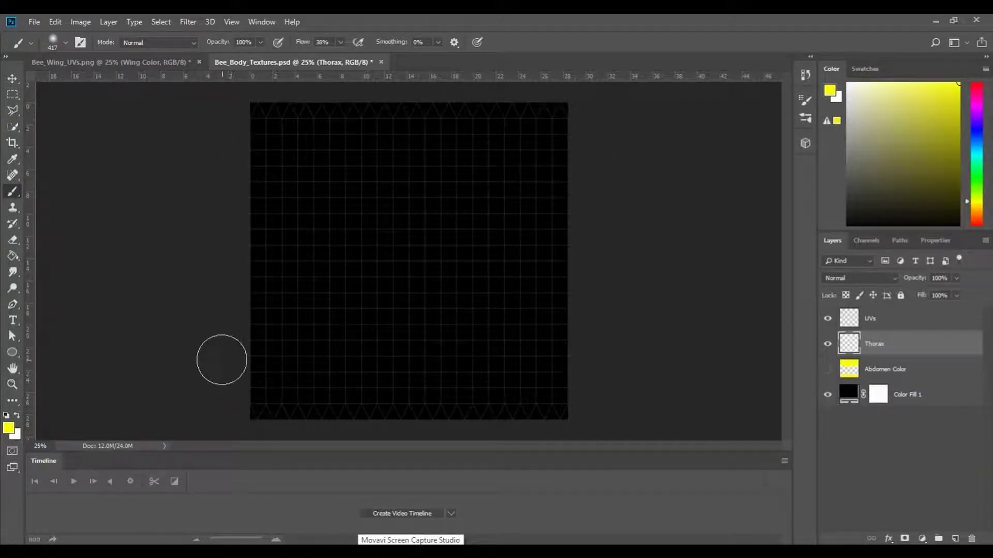
mouse_move(209, 357)
left_mouse_down()
mouse_move(229, 401)
mouse_move(263, 383)
mouse_move(293, 399)
mouse_move(367, 357)
mouse_move(455, 350)
mouse_move(432, 339)
mouse_move(372, 354)
mouse_move(483, 398)
mouse_move(553, 367)
mouse_move(582, 377)
mouse_move(572, 368)
left_mouse_up()
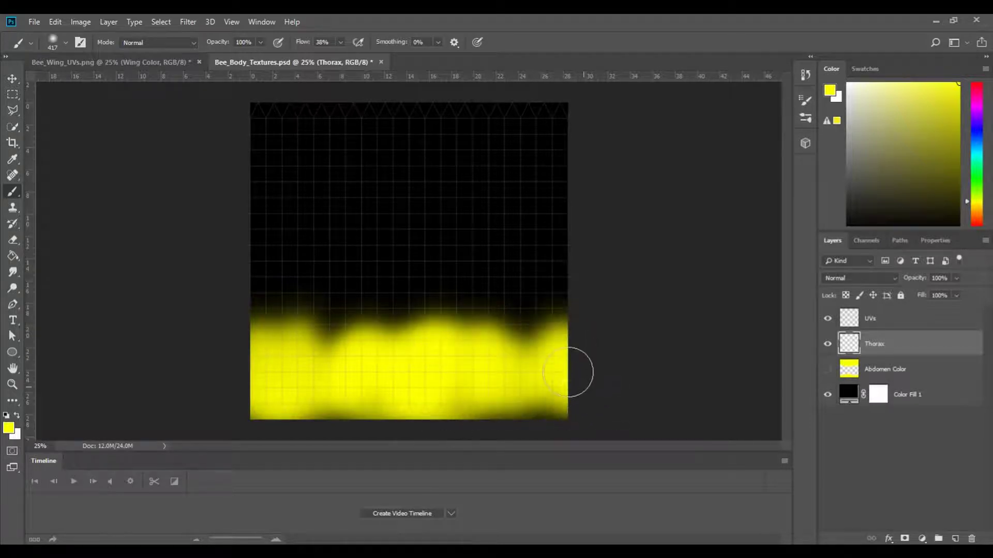
left_click_drag(385, 373, 277, 377)
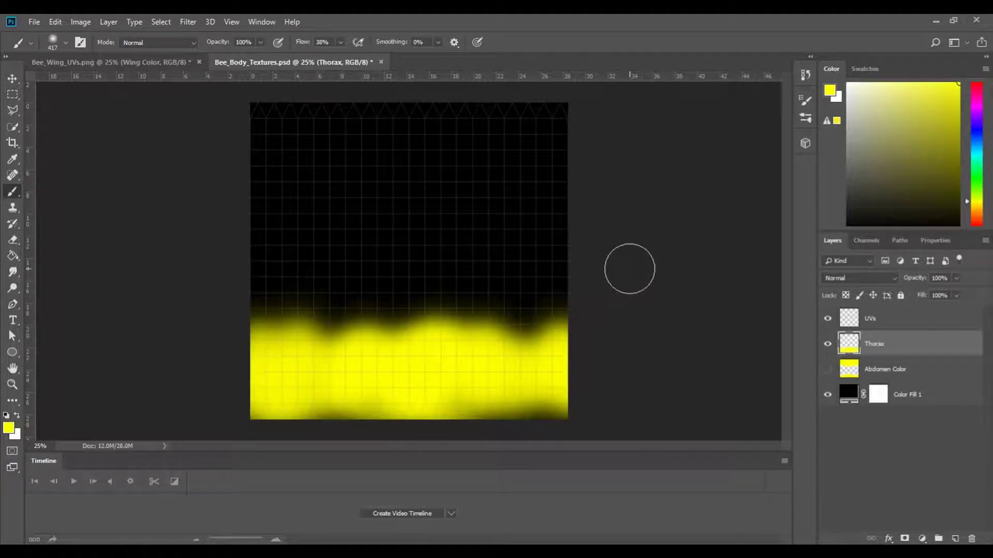
key("ctrl+z")
key("ctrl+z")
key("ctrl+z")
key("ctrl+alt+z")
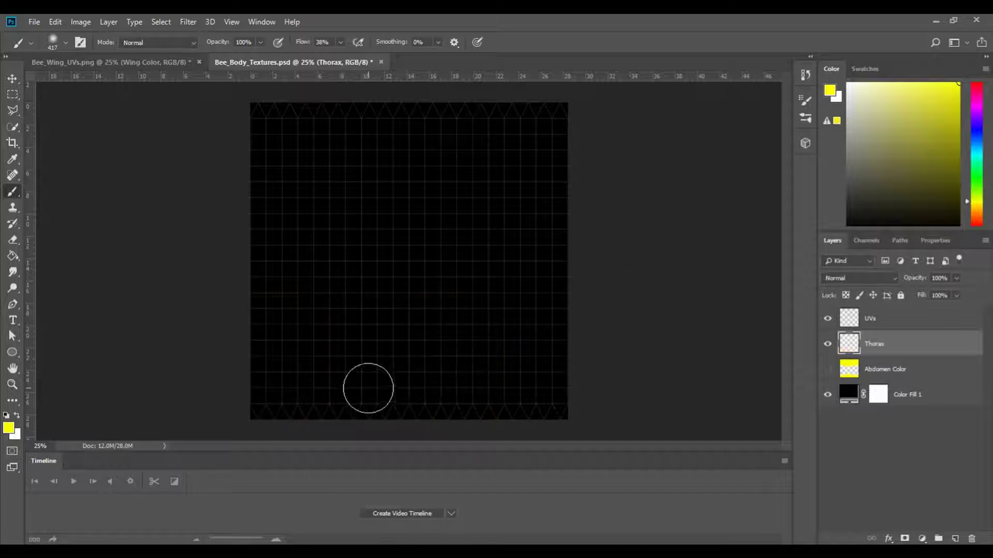
Step: Paint a yellow band across the lower part of the Thorax layer and blend its edge seam after a +1024 pixel horizontal wrap-around Offset
mouse_move(243, 341)
left_mouse_down()
mouse_move(228, 366)
mouse_move(261, 374)
mouse_move(373, 332)
mouse_move(393, 355)
mouse_move(436, 368)
mouse_move(461, 359)
mouse_move(492, 367)
mouse_move(558, 336)
mouse_move(545, 382)
mouse_move(514, 339)
mouse_move(368, 303)
mouse_move(234, 352)
mouse_move(221, 330)
left_mouse_up()
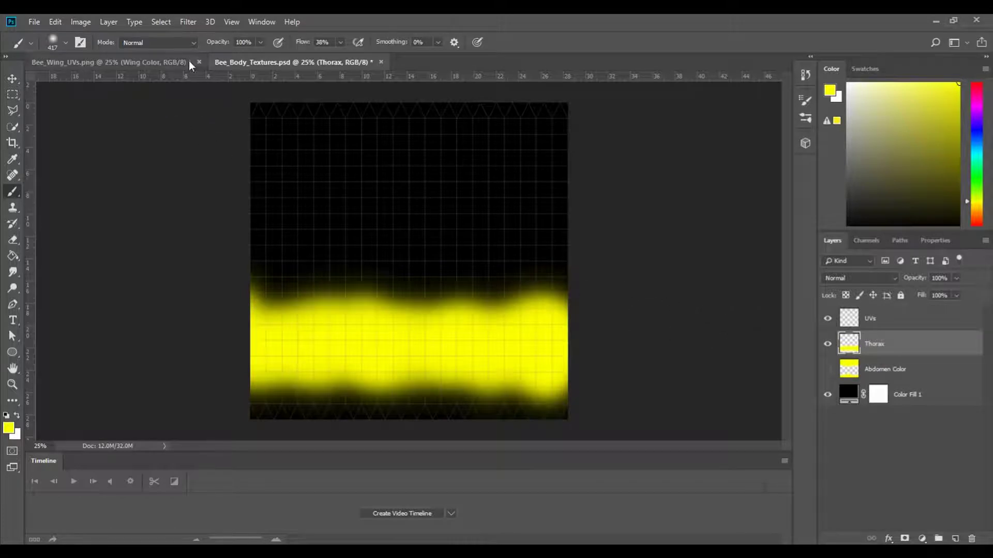
left_click(188, 25)
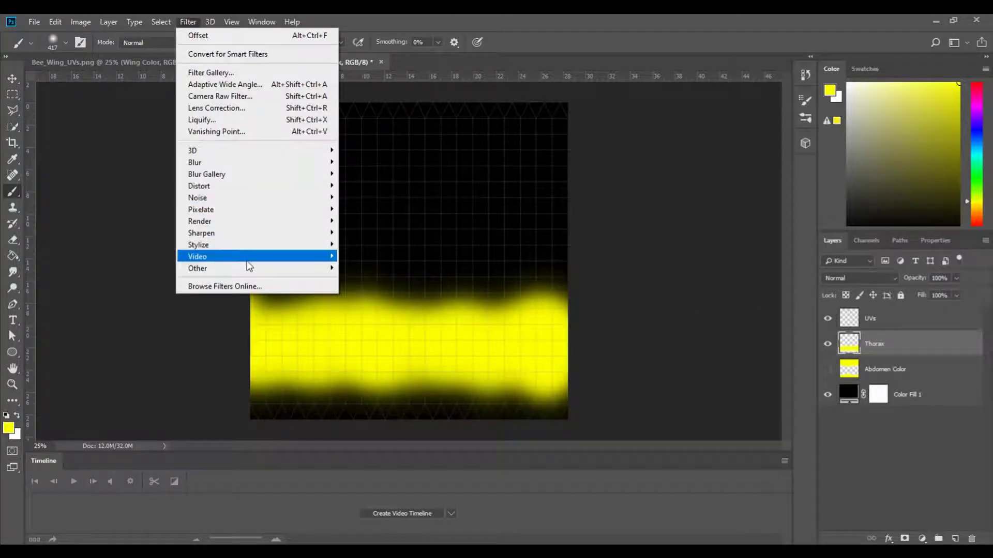
mouse_move(253, 268)
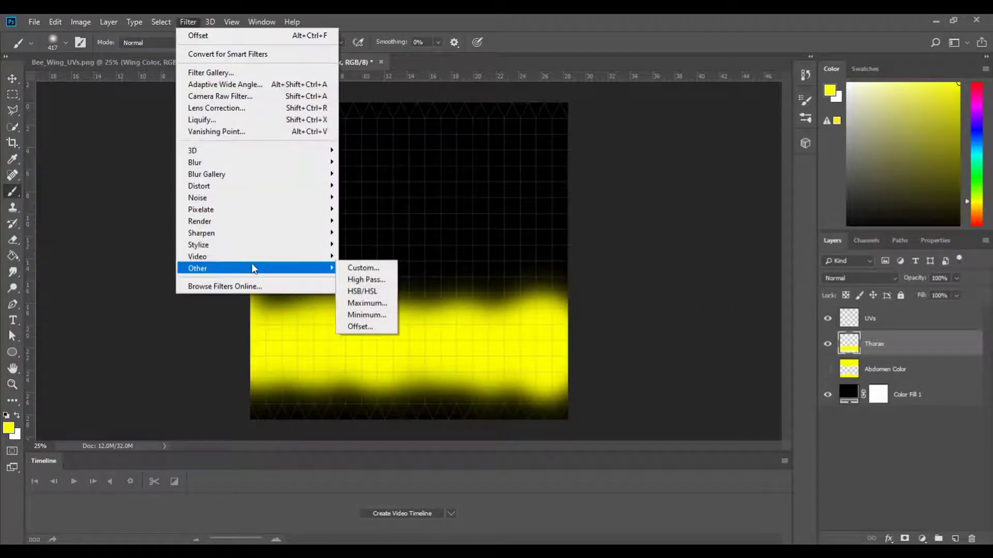
left_click(360, 326)
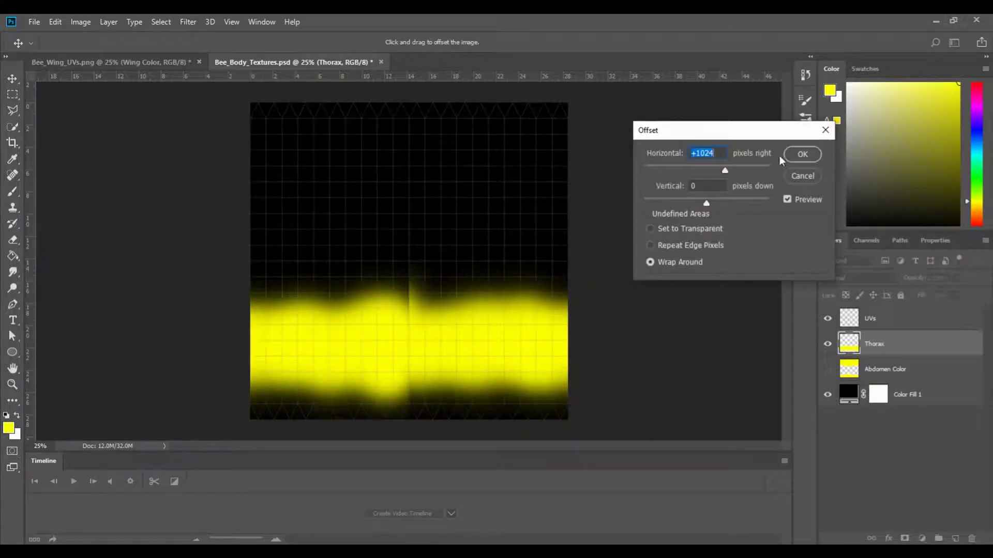
left_click(801, 155)
key("b")
mouse_move(405, 318)
left_mouse_down()
mouse_move(399, 324)
mouse_move(398, 305)
mouse_move(416, 339)
mouse_move(392, 372)
mouse_move(418, 374)
mouse_move(436, 319)
mouse_move(361, 320)
mouse_move(383, 303)
mouse_move(297, 310)
mouse_move(479, 317)
mouse_move(445, 323)
mouse_move(550, 305)
mouse_move(406, 324)
mouse_move(492, 359)
mouse_move(455, 370)
mouse_move(237, 372)
mouse_move(408, 326)
mouse_move(522, 346)
mouse_move(263, 321)
left_mouse_up()
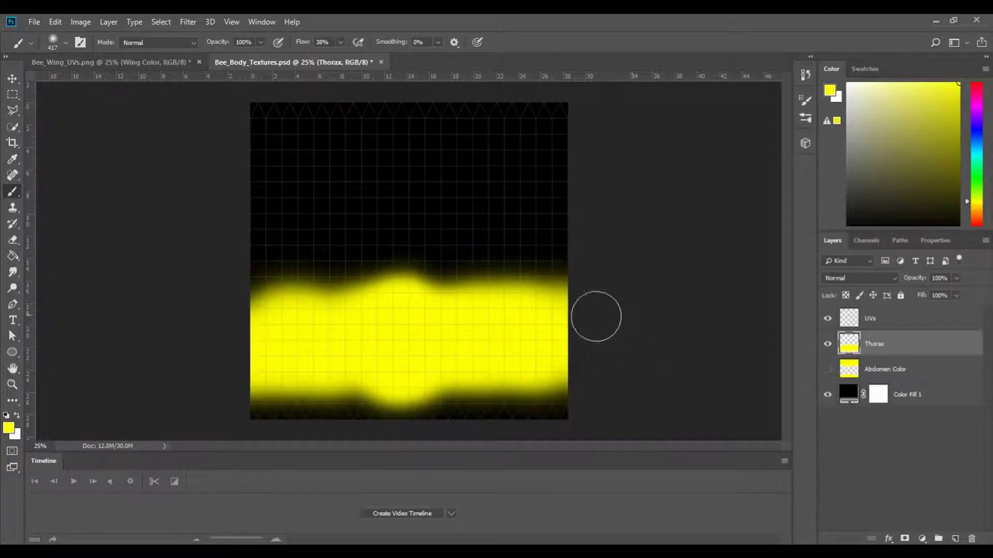
Step: Offset the Thorax layer another +1024 pixels horizontally with Wrap Around and paint yellow over the centre seam
left_click(188, 25)
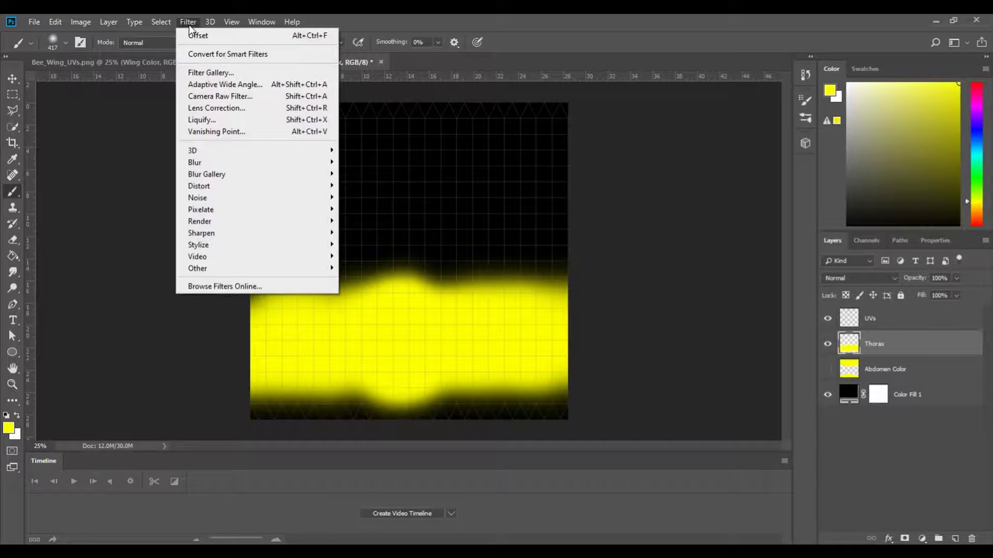
mouse_move(289, 268)
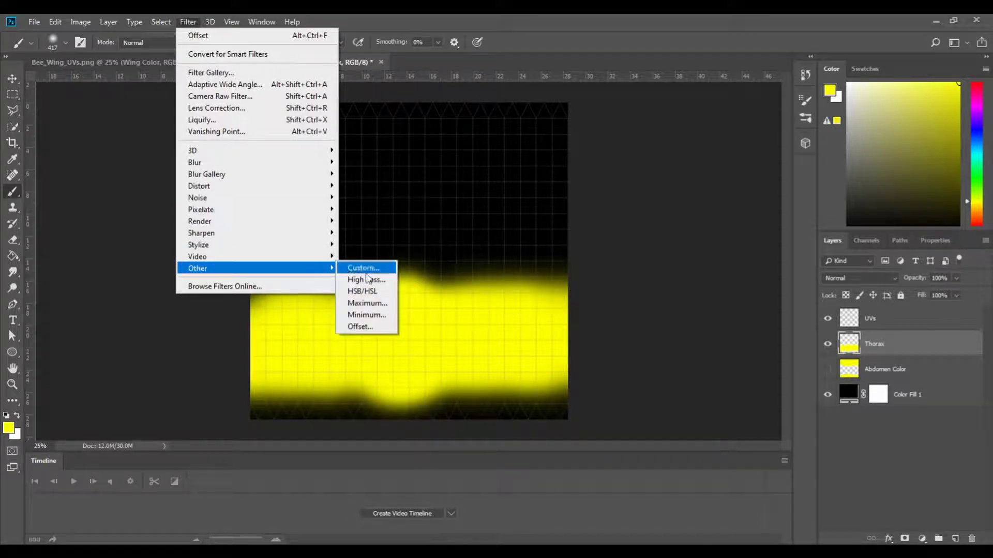
left_click(373, 326)
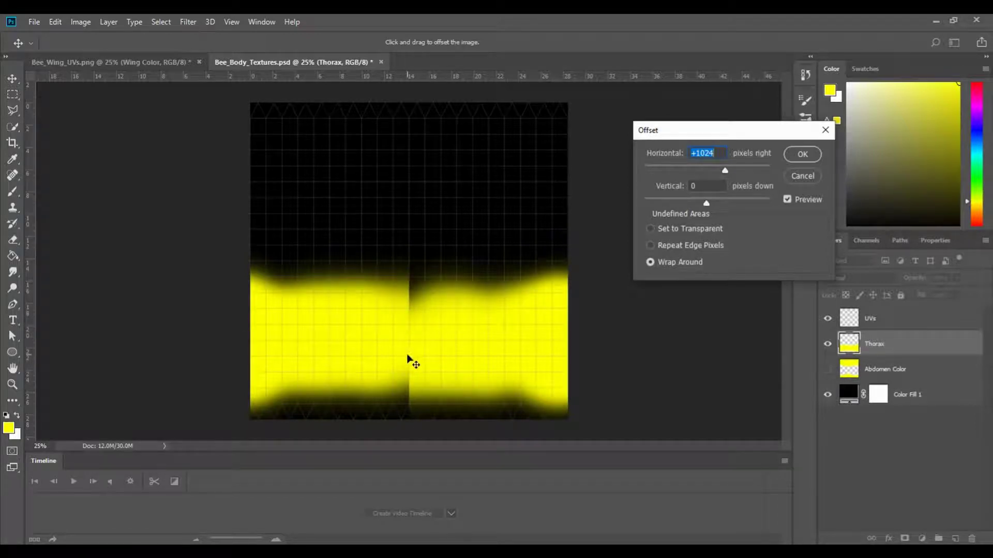
left_click(799, 155)
key("b")
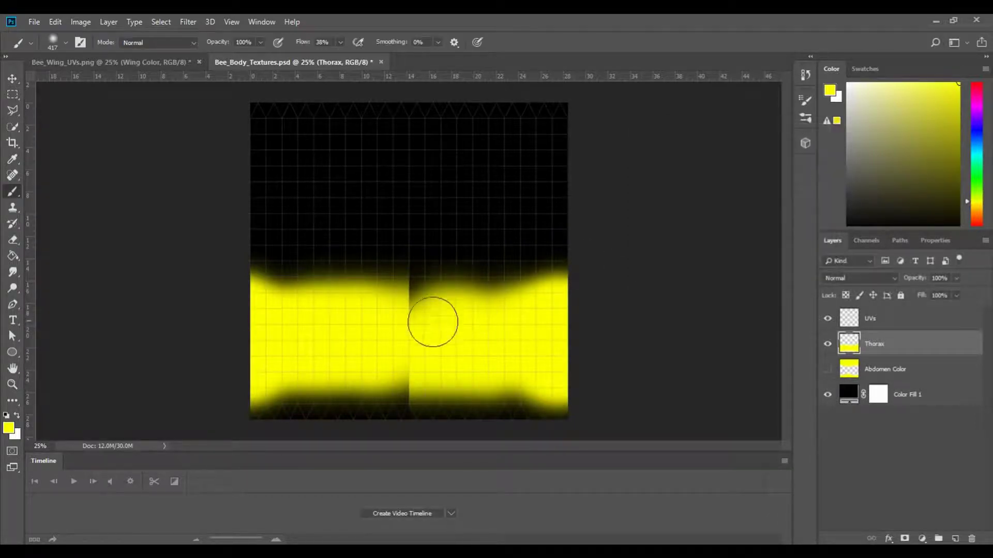
mouse_move(414, 315)
left_mouse_down()
mouse_move(405, 304)
mouse_move(417, 299)
mouse_move(405, 303)
mouse_move(394, 376)
mouse_move(416, 376)
left_mouse_up()
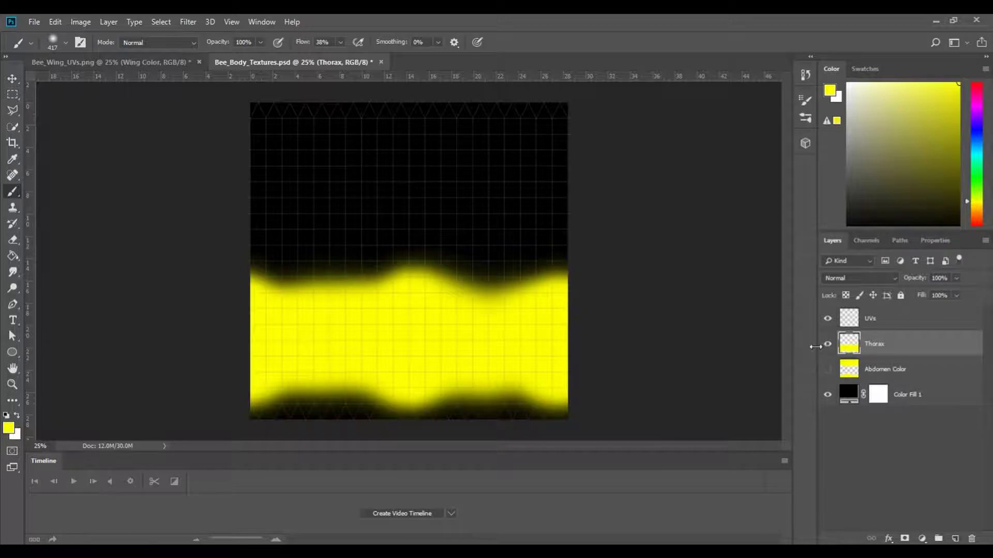
Step: Show the Abdomen Color layer in place of Thorax and offset it +1024 pixels horizontally with Wrap Around
left_click(828, 369)
left_click(827, 344)
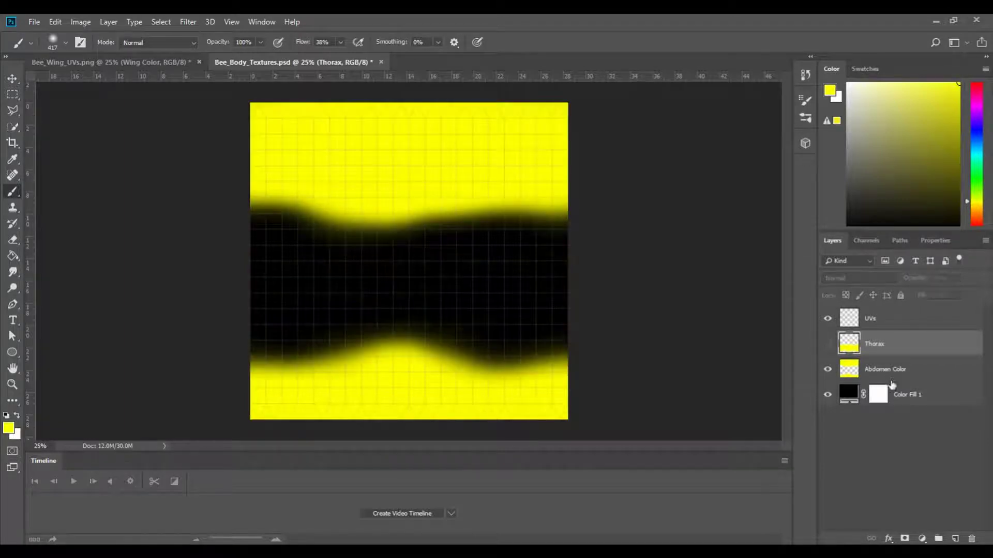
left_click(913, 373)
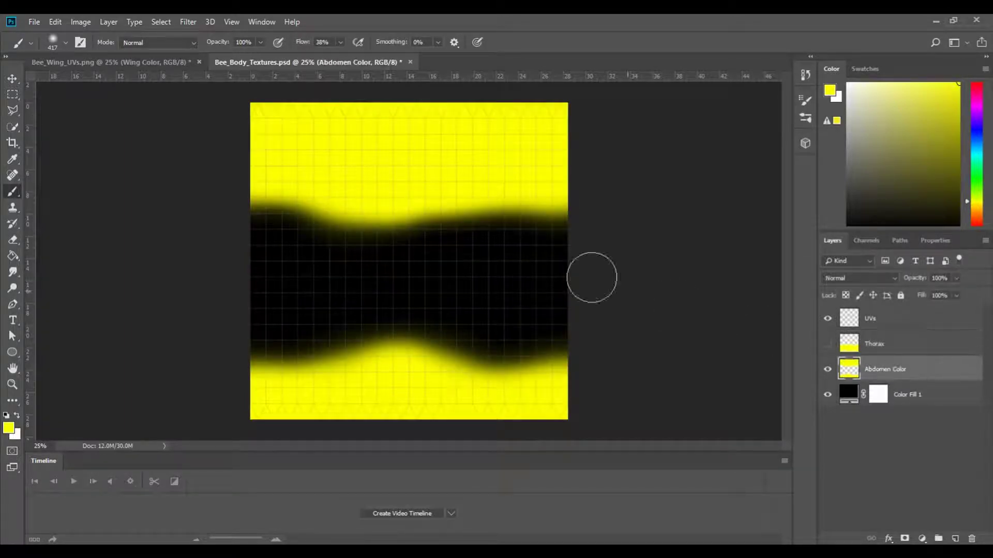
left_click(188, 21)
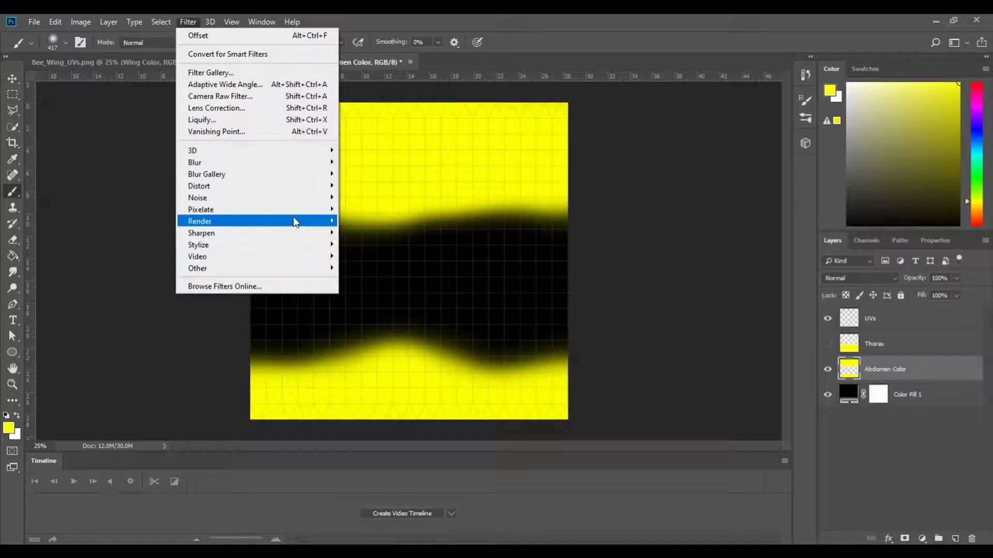
mouse_move(295, 222)
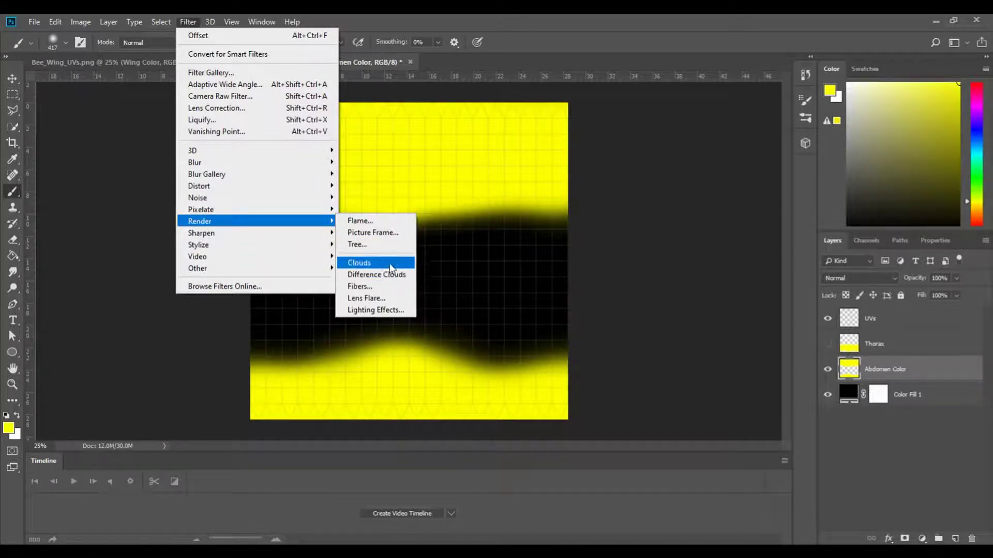
mouse_move(250, 269)
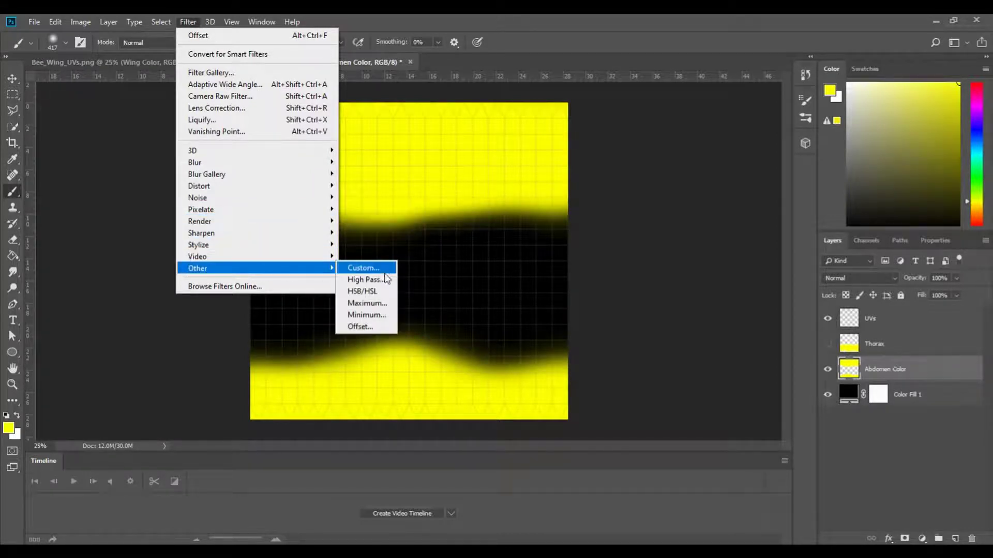
left_click(376, 327)
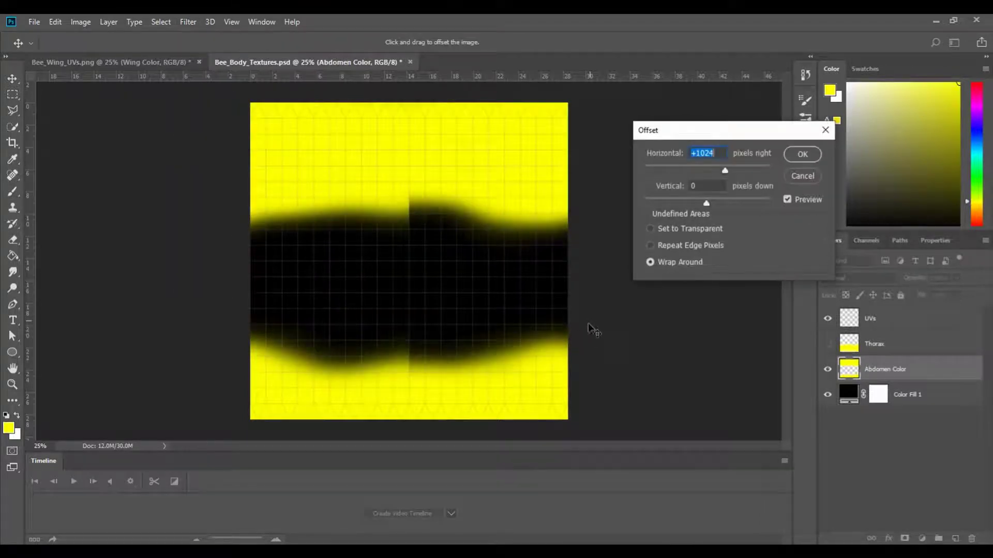
left_click(795, 156)
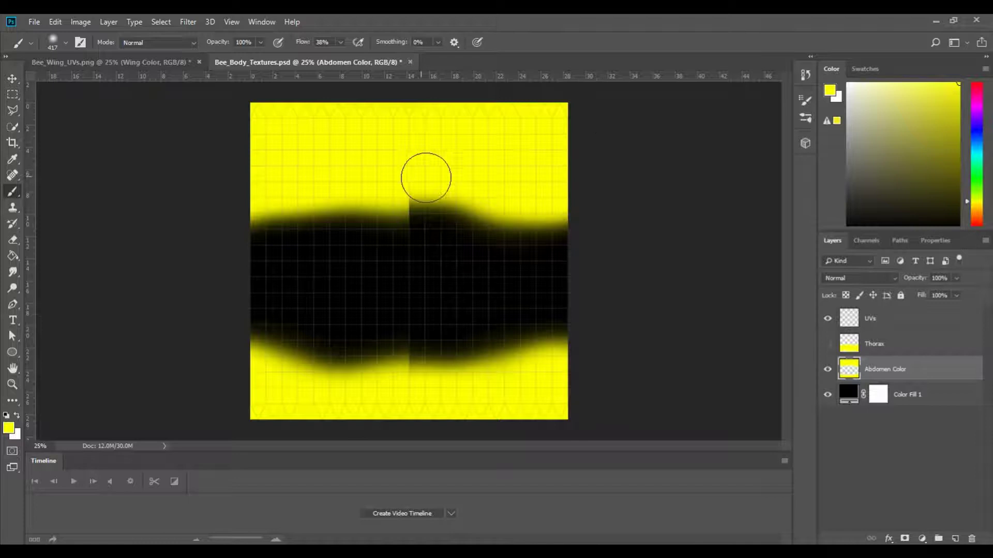
Step: Paint soft yellow over both central seams above and below the black band on the Abdomen Color layer
mouse_move(370, 172)
left_mouse_down()
mouse_move(426, 195)
mouse_move(410, 194)
mouse_move(437, 171)
mouse_move(415, 204)
mouse_move(468, 179)
left_mouse_up()
mouse_move(412, 381)
left_mouse_down()
mouse_move(417, 370)
mouse_move(445, 386)
mouse_move(347, 388)
mouse_move(472, 389)
left_mouse_up()
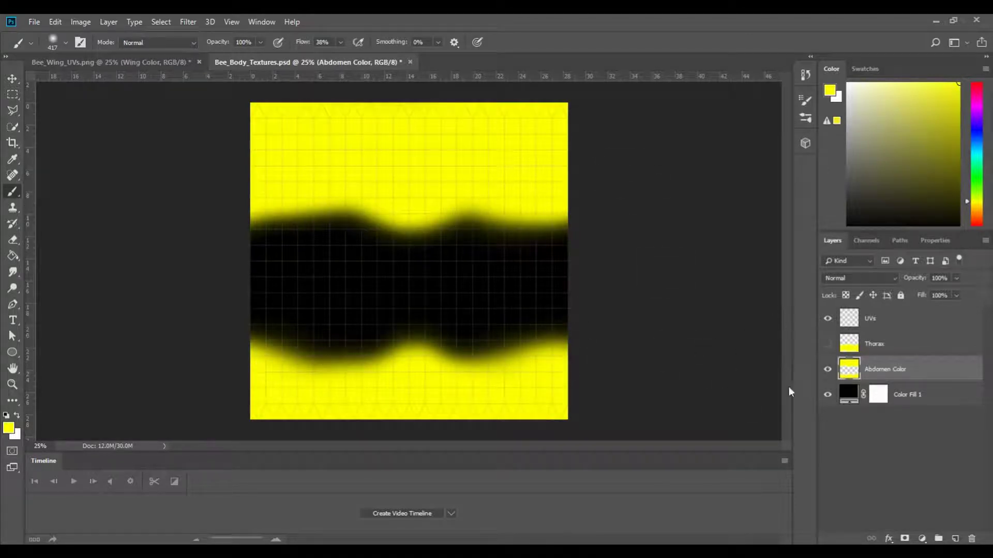
Step: Hide the Abdomen Color layer, show the Thorax layer and make Thorax the active layer
left_click(828, 345)
left_click(827, 370)
left_click(828, 344)
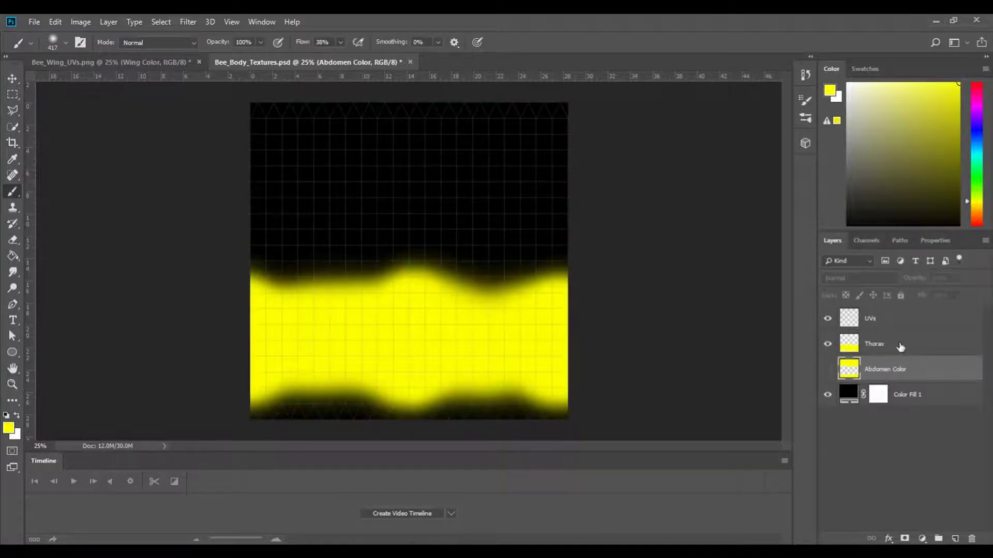
left_click(916, 347)
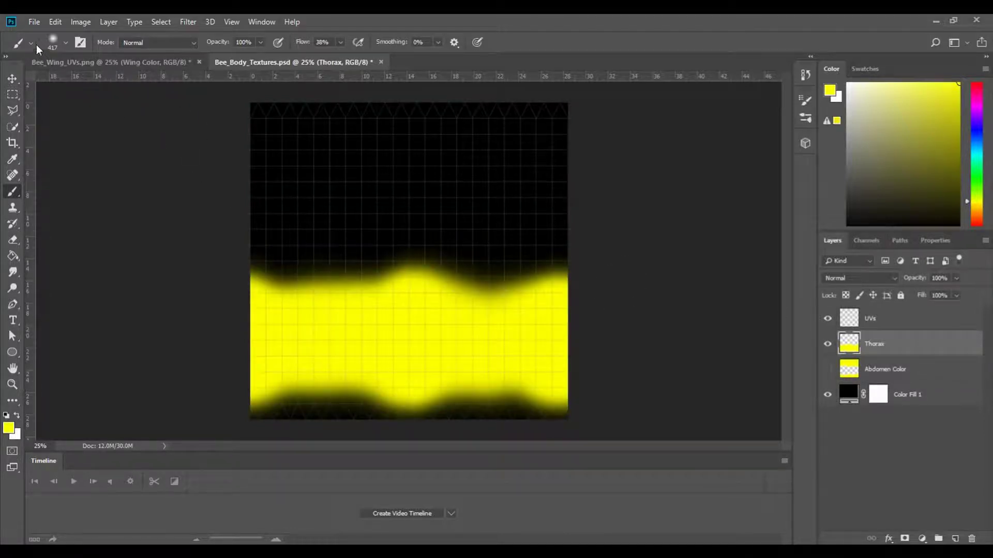
Step: Save the thorax texture as a 24 bits/pixel Targa copy named Bee_Thorax_Diffuse in the Game Design folder
left_click(34, 23)
left_click(105, 162)
left_click(189, 428)
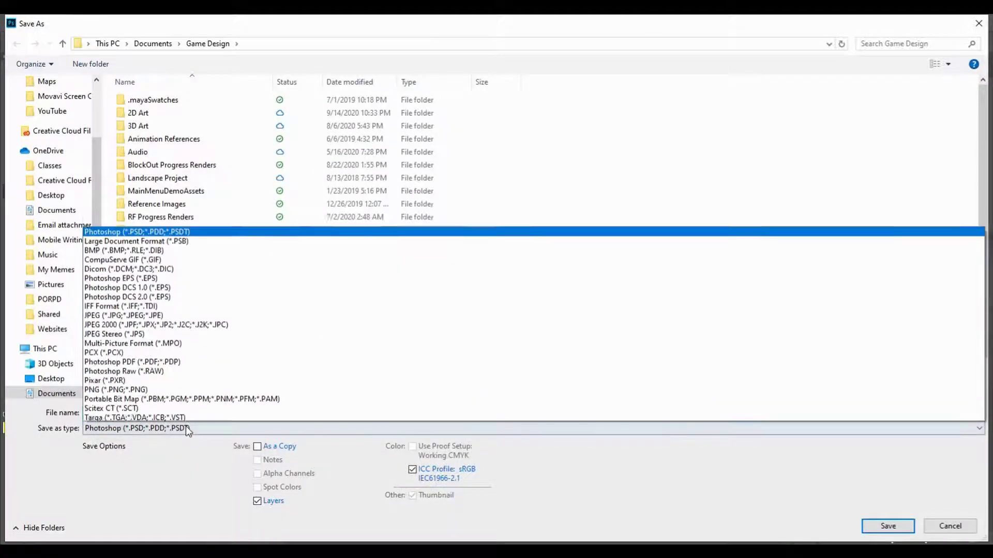
left_click(127, 406)
double_click(164, 414)
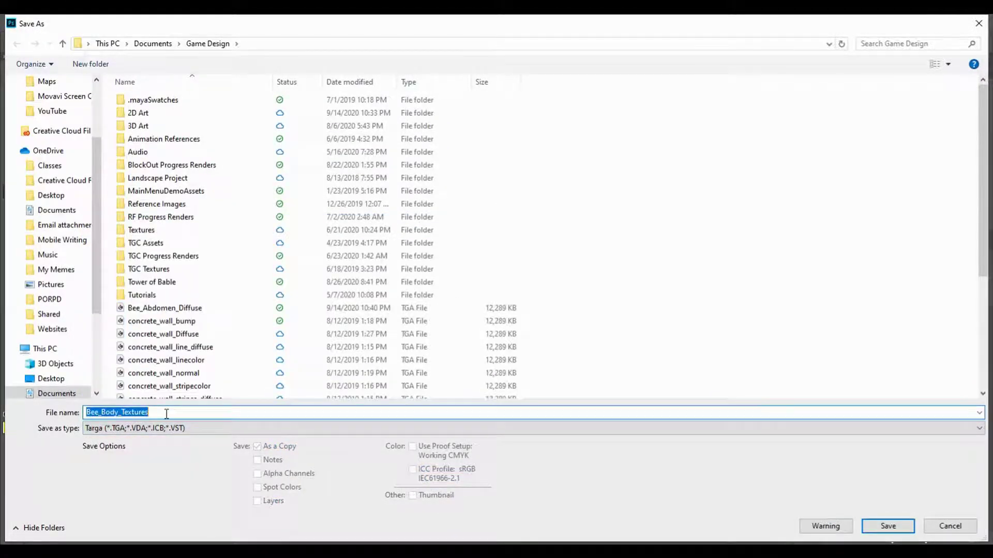
left_click_drag(105, 427, 101, 417)
type("Thorax")
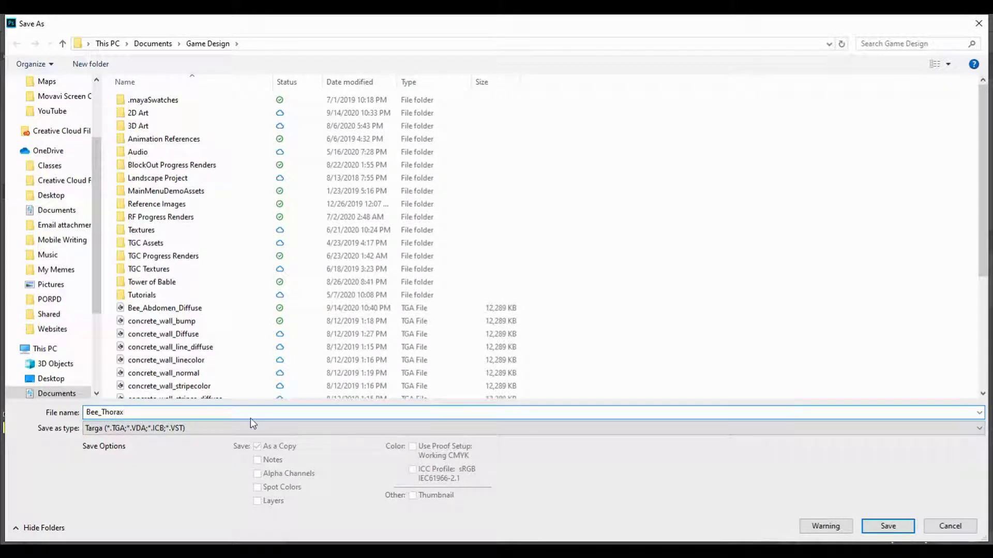
type("_Diffuse")
key("Return")
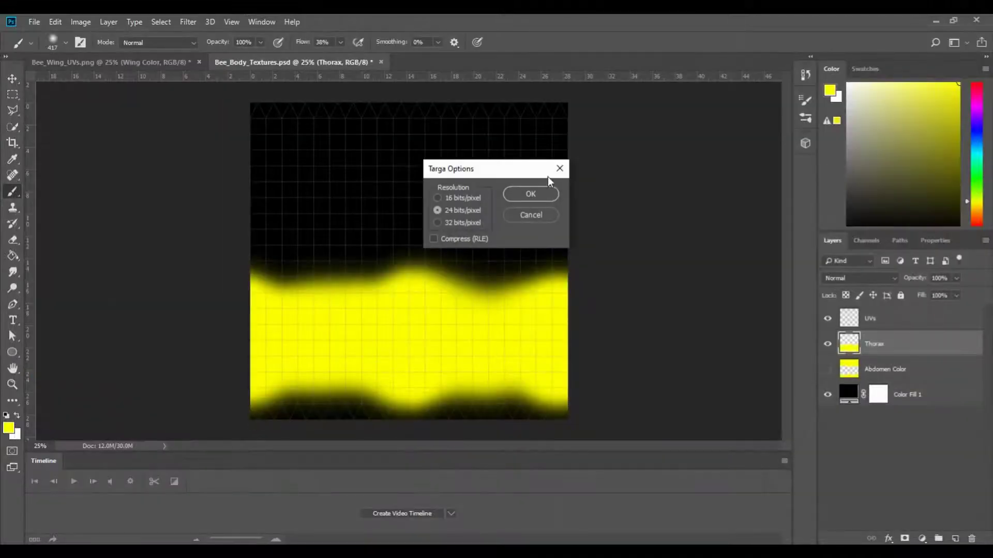
left_click(533, 194)
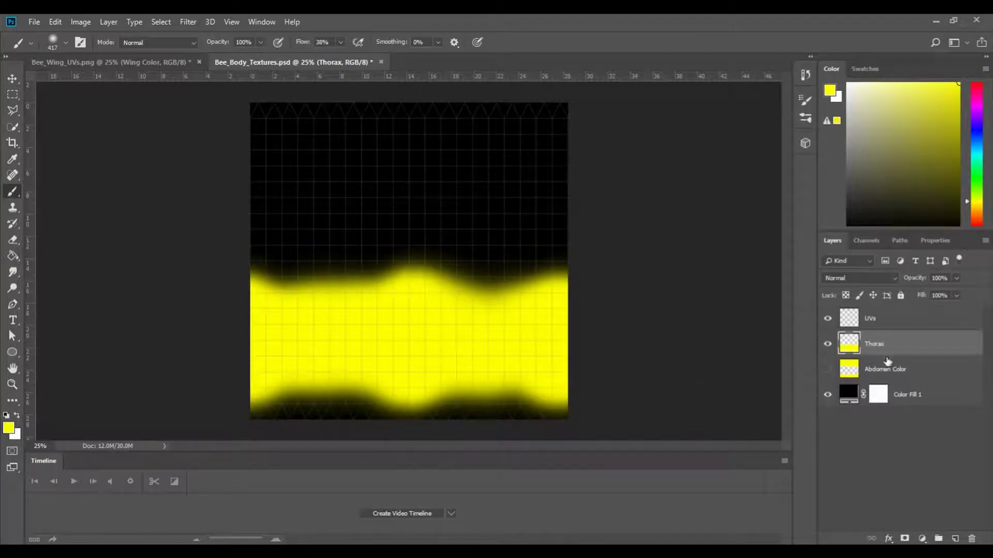
Step: Show and select the Abdomen Color layer, with the Thorax and UVs layers hidden
left_click(828, 369)
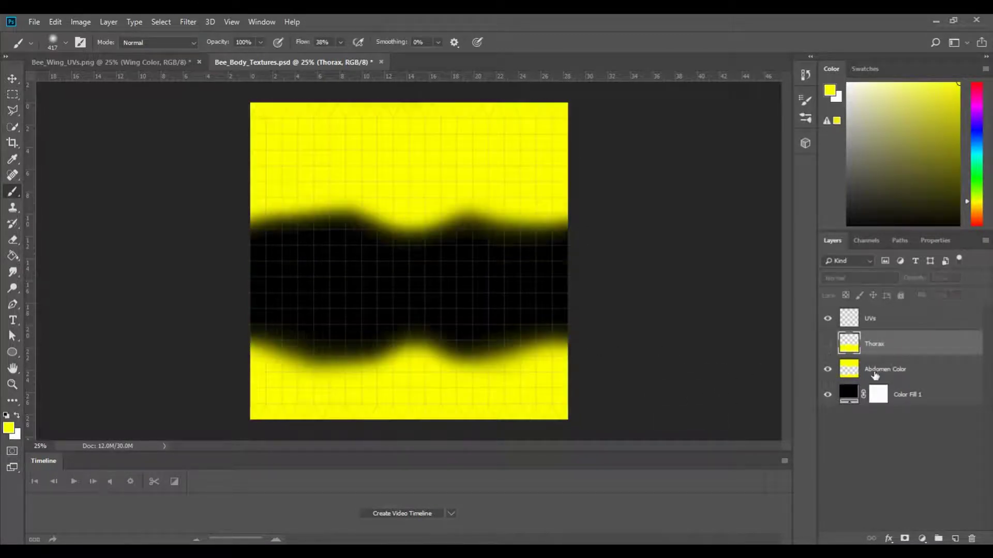
left_click(892, 372)
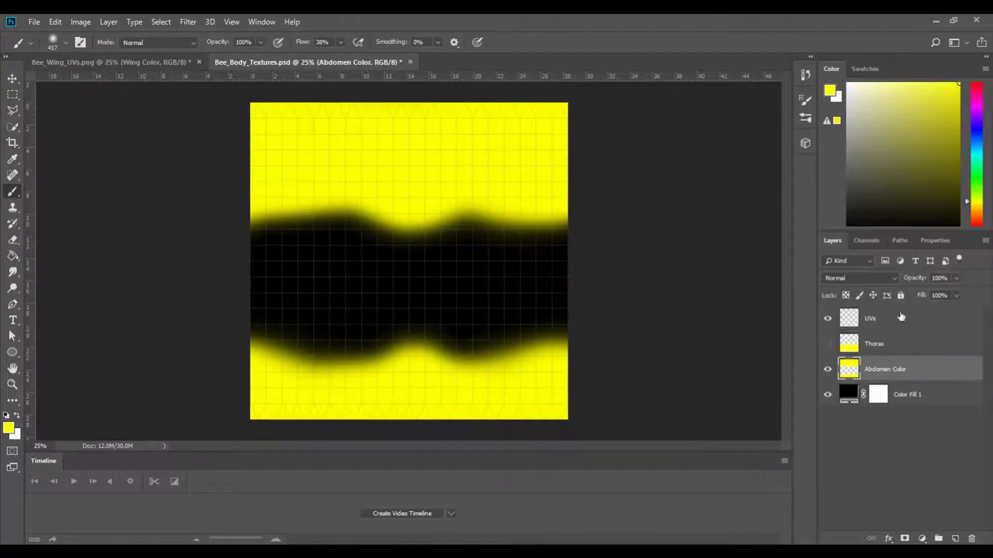
left_click(828, 319)
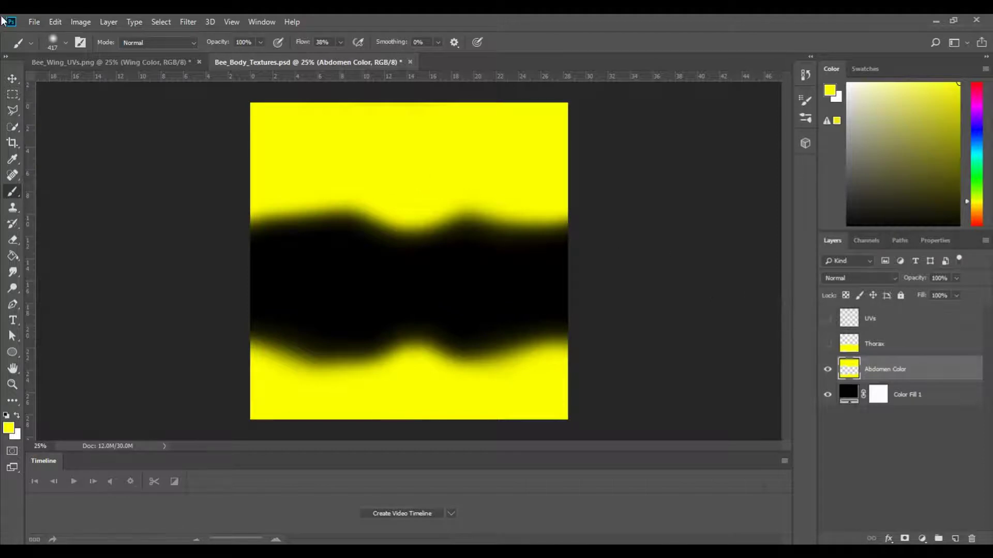
Step: Save the abdomen texture as a 24 bits/pixel Targa copy, replacing the existing Bee_Abdomen_Diffuse file
left_click(33, 22)
left_click(83, 160)
left_click(198, 429)
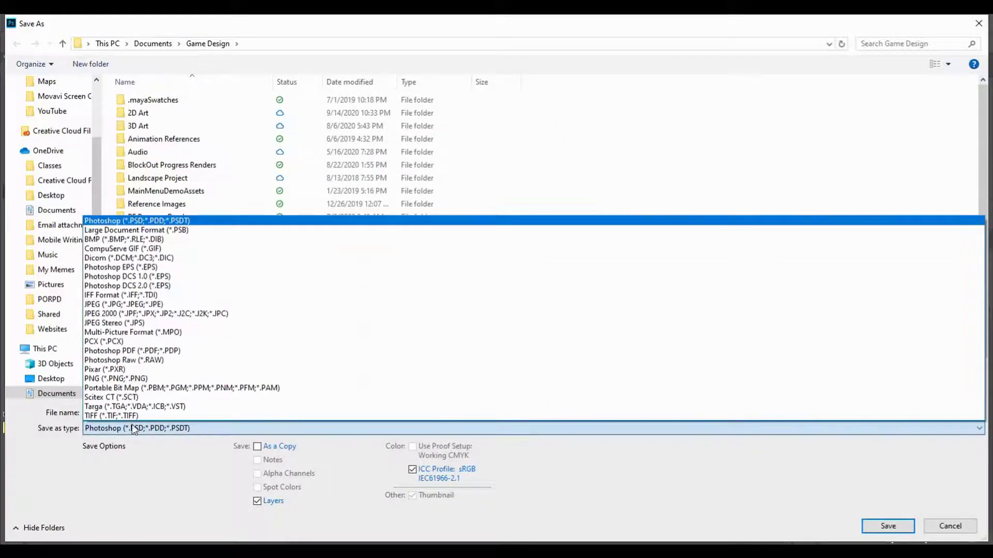
left_click(122, 407)
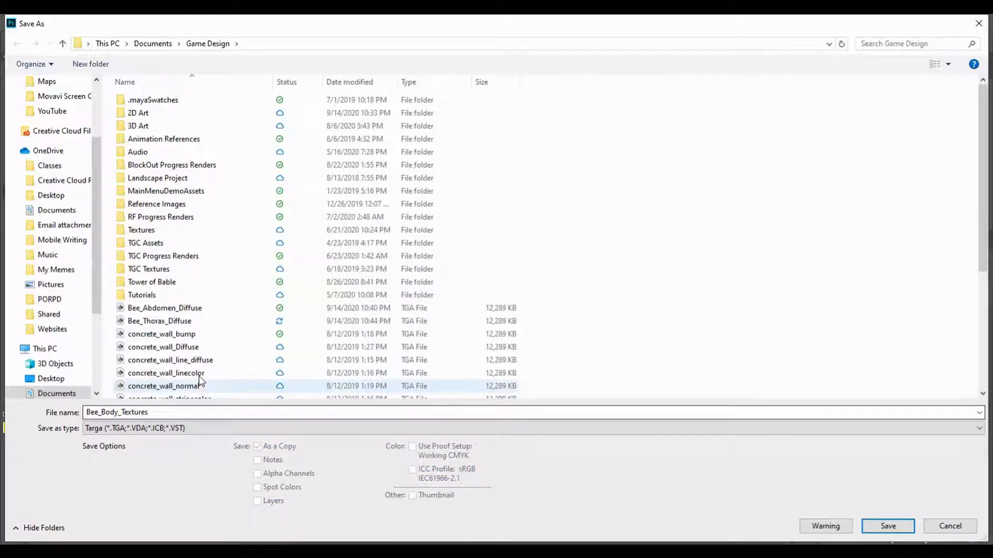
left_click(163, 312)
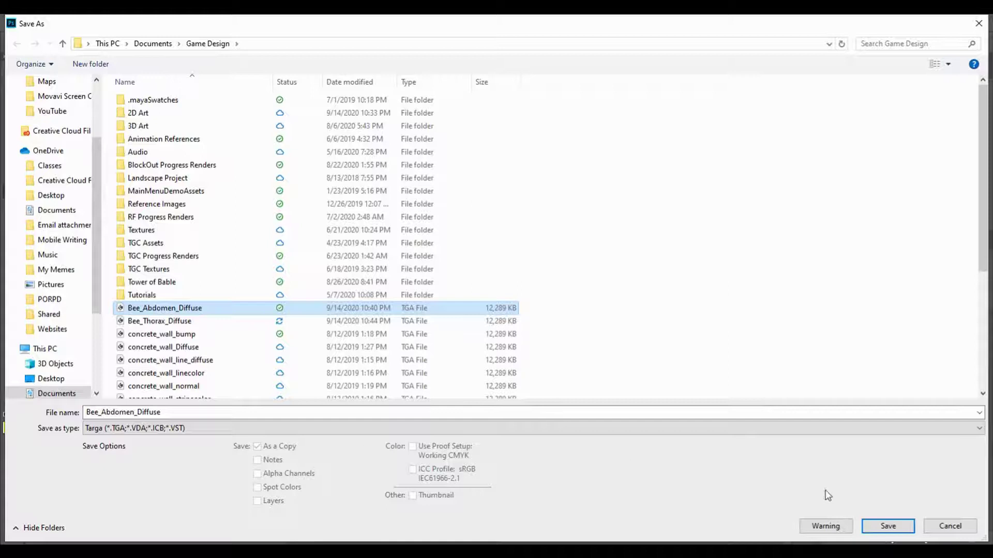
left_click(896, 531)
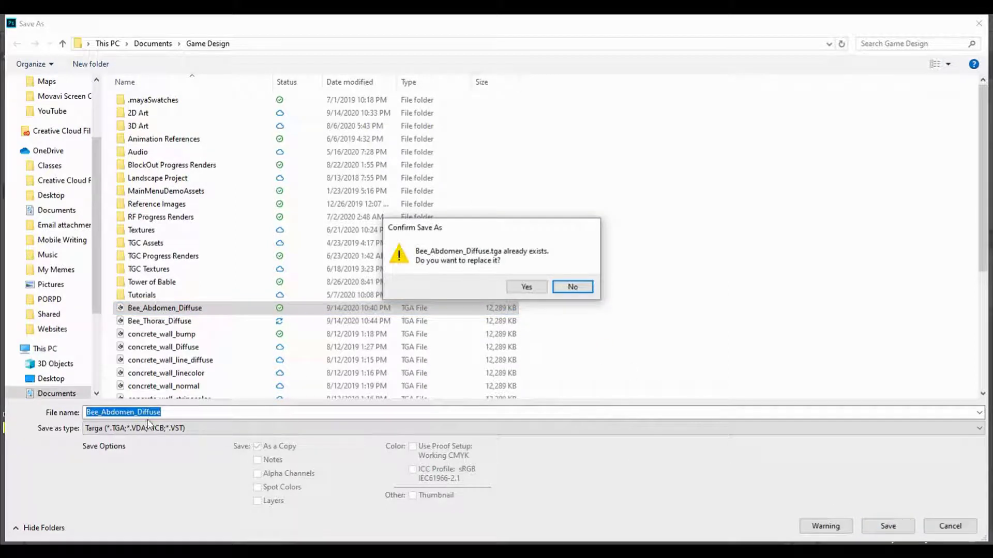
left_click(516, 290)
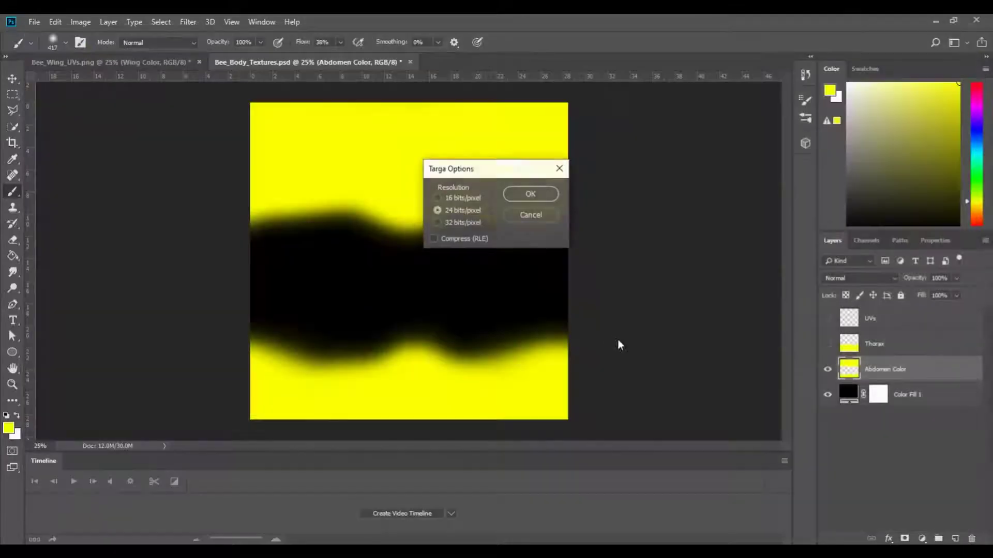
left_click(532, 195)
Step: Show Thorax instead of Abdomen Color and save it as a Targa copy, replacing the existing Bee_Thorax_Diffuse file
left_click(827, 369)
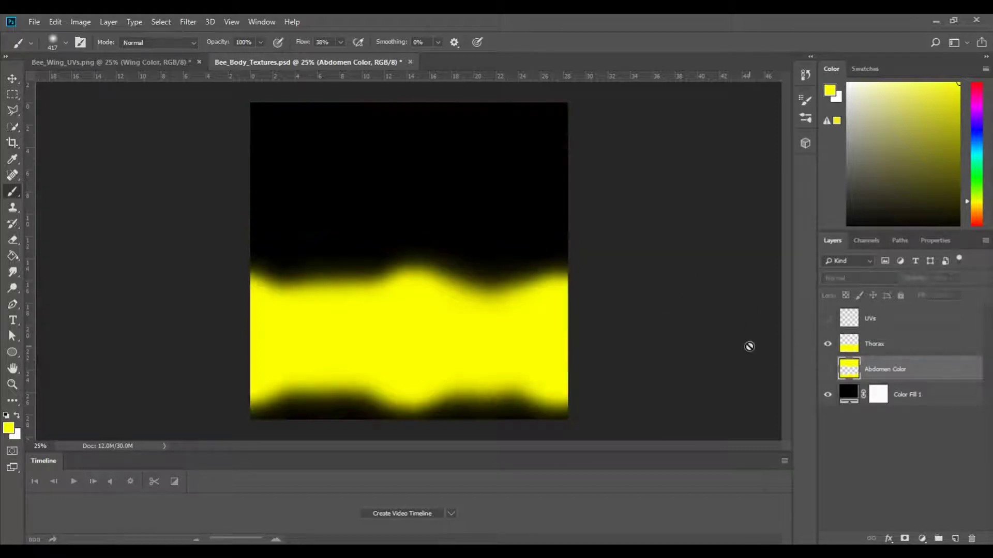
left_click(29, 27)
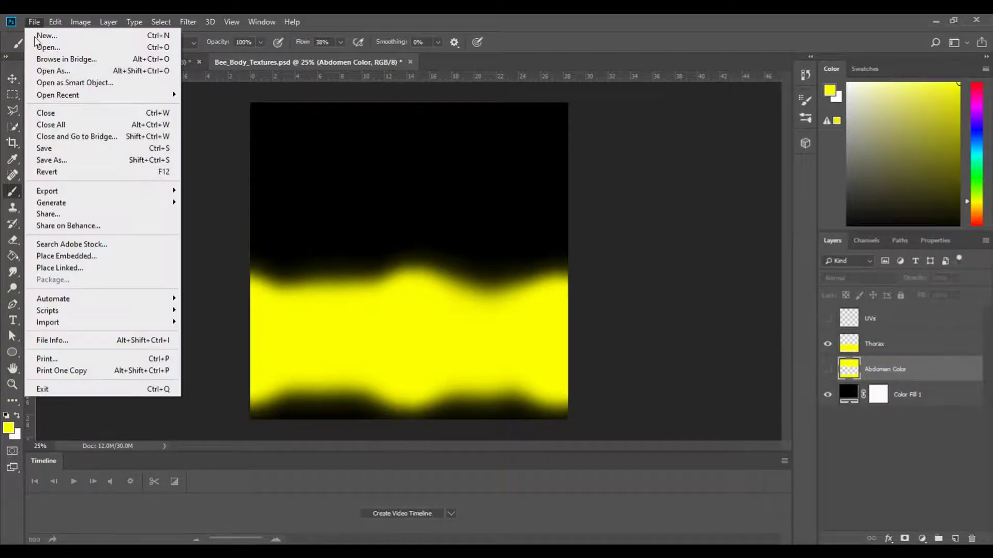
left_click(87, 160)
left_click(182, 429)
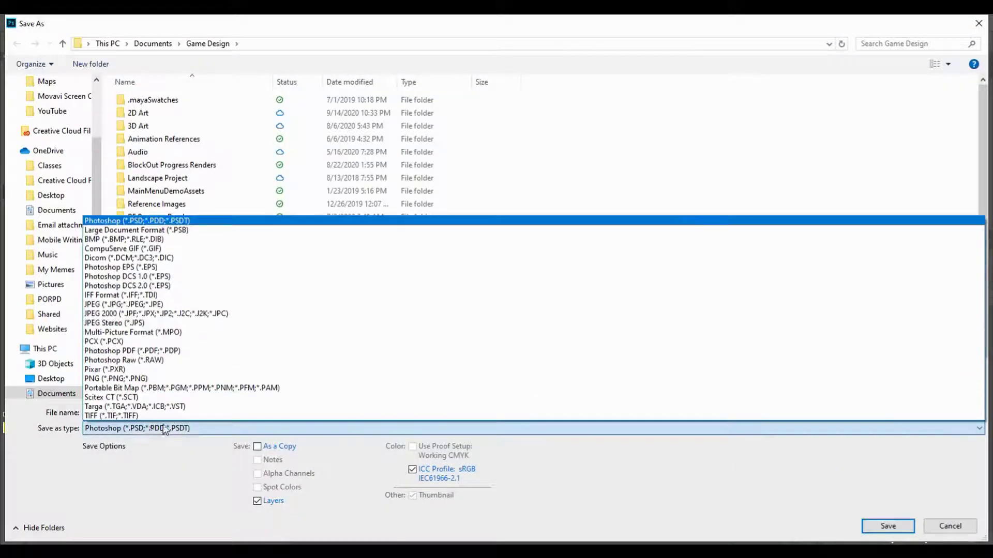
left_click(108, 407)
left_click(166, 322)
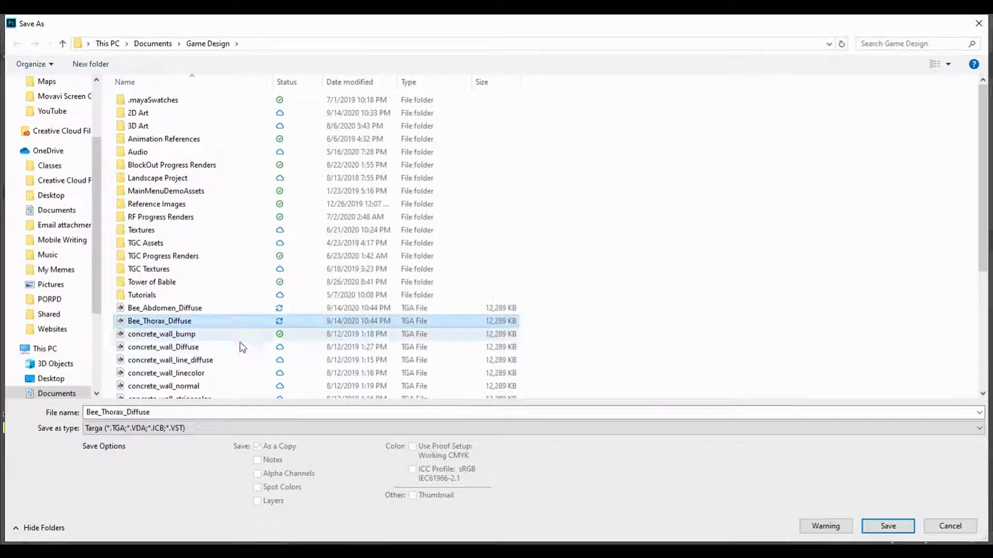
left_click(888, 525)
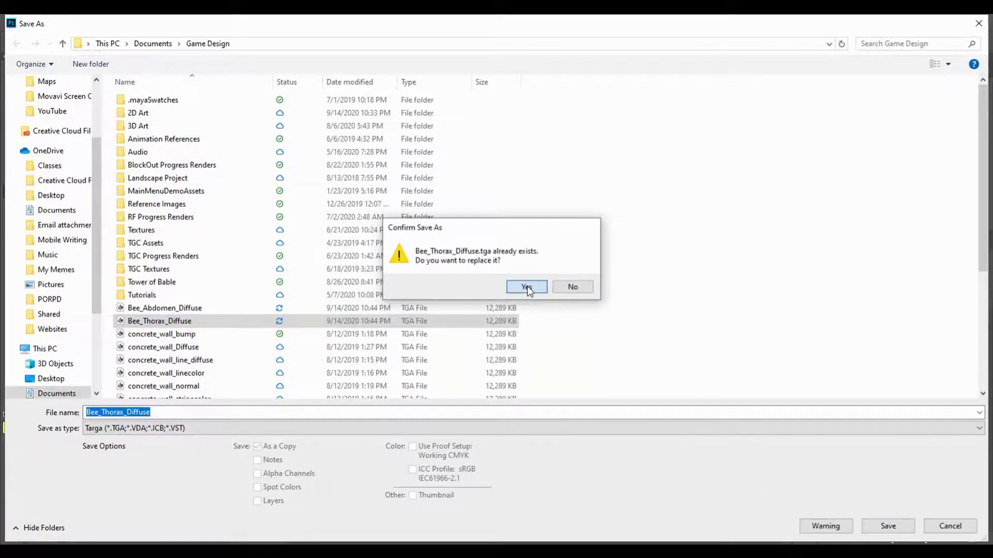
left_click(526, 287)
left_click(529, 190)
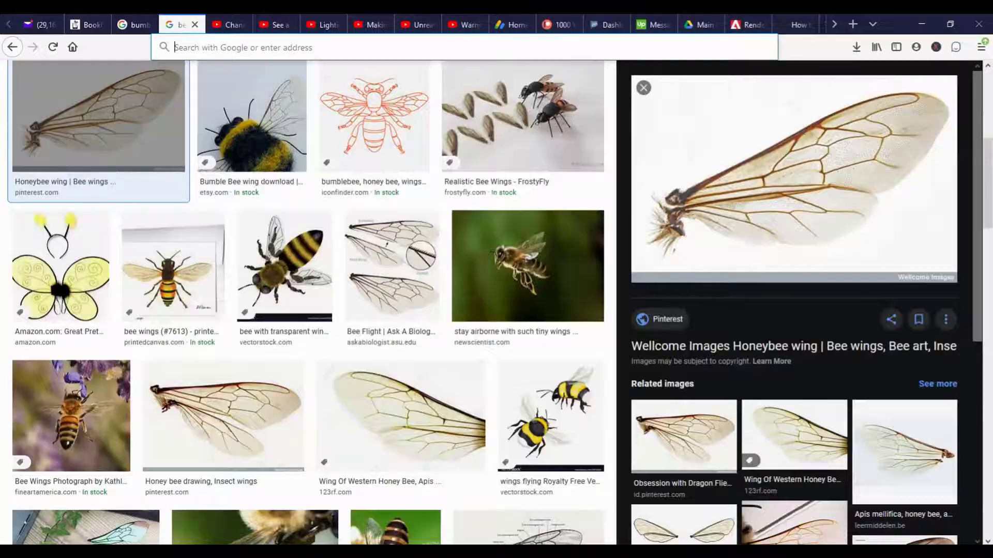
Step: Check the bumblebee search tab in the browser, and in Photoshop add a layer named Head above the Thorax layer, with Thorax hidden
left_click(128, 25)
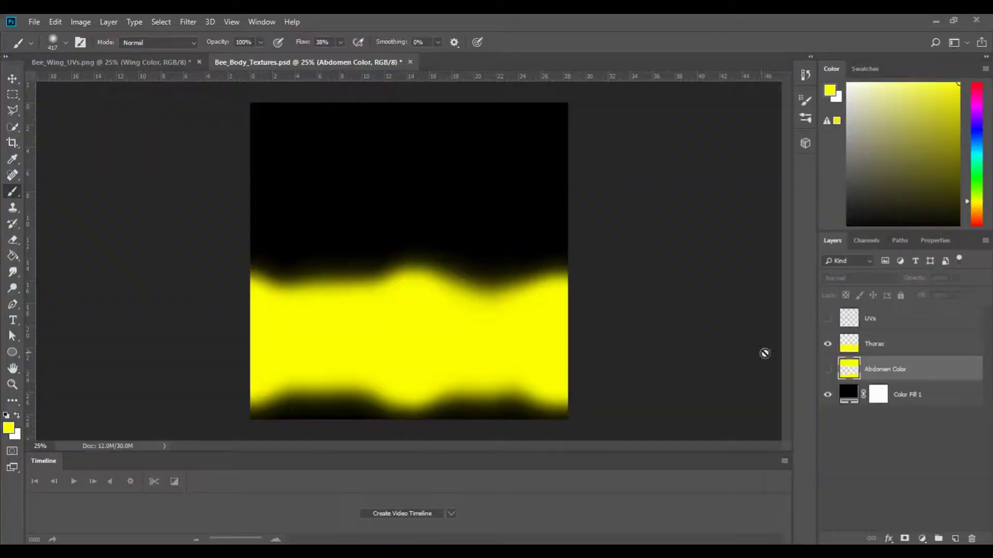
left_click(828, 344)
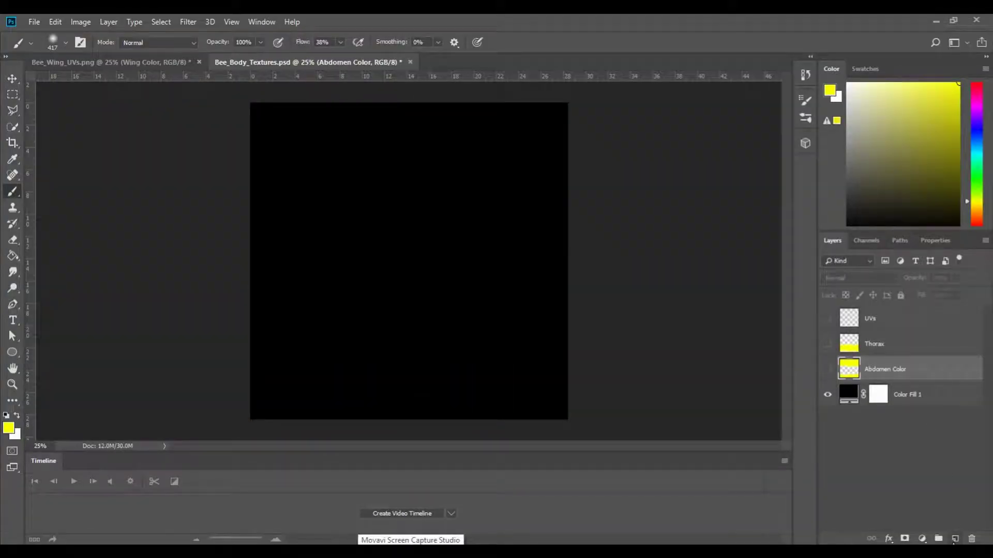
key("ctrl+shift+alt+n")
mouse_move(886, 368)
left_mouse_down()
mouse_move(913, 334)
mouse_move(882, 350)
left_mouse_up()
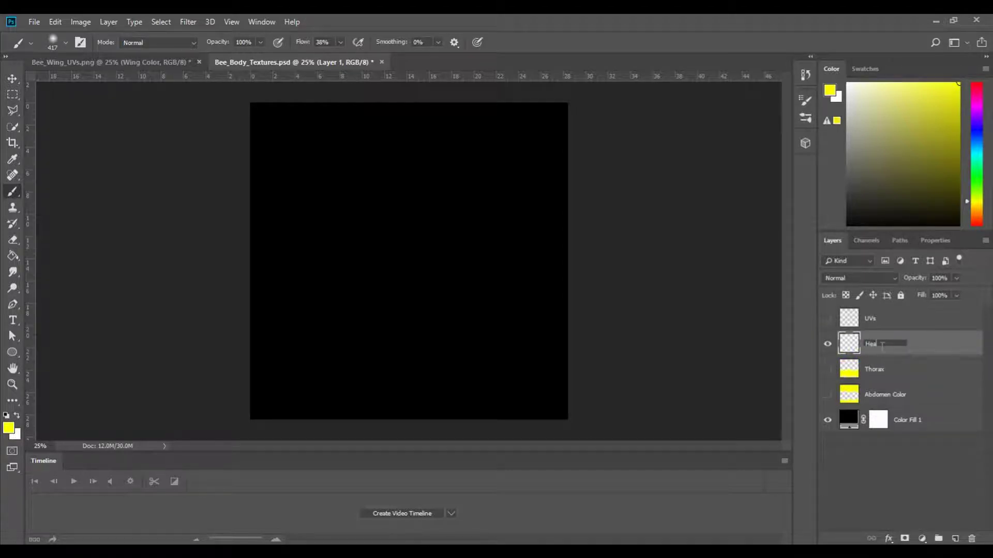
key("Return")
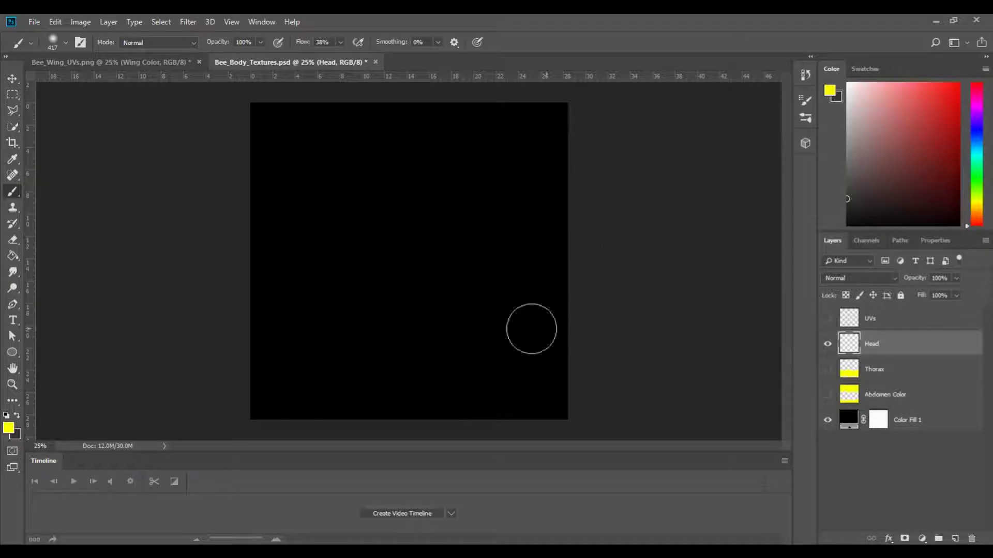
Step: Paint a soft yellow band across the lower part of the Head layer and offset it horizontally by +1024 pixels with Wrap Around
mouse_move(232, 368)
left_mouse_down()
mouse_move(288, 373)
mouse_move(288, 350)
mouse_move(282, 357)
mouse_move(346, 337)
mouse_move(374, 350)
mouse_move(278, 338)
mouse_move(303, 332)
mouse_move(426, 347)
mouse_move(426, 337)
mouse_move(462, 366)
mouse_move(492, 348)
mouse_move(553, 365)
mouse_move(610, 359)
mouse_move(283, 336)
mouse_move(580, 352)
mouse_move(401, 348)
mouse_move(548, 375)
left_mouse_up()
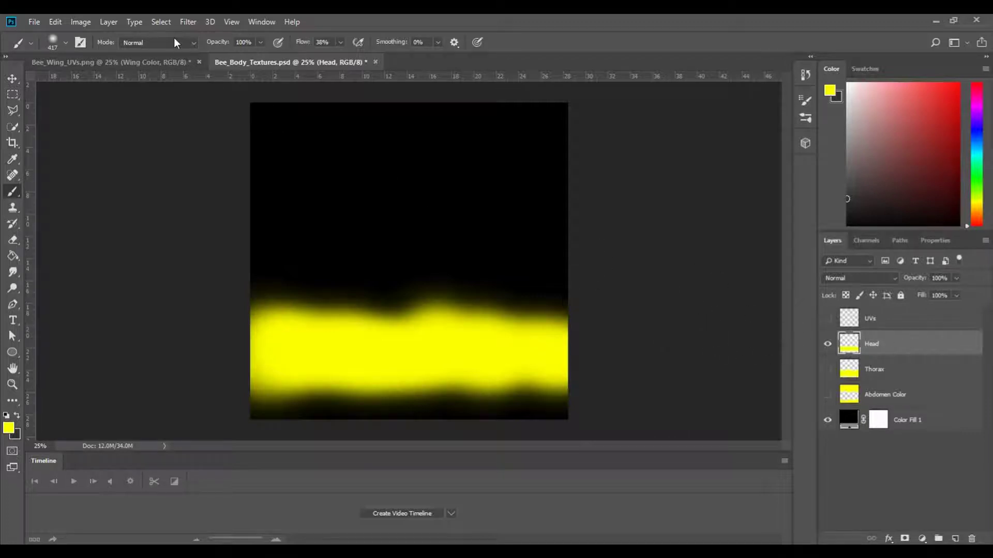
left_click(187, 21)
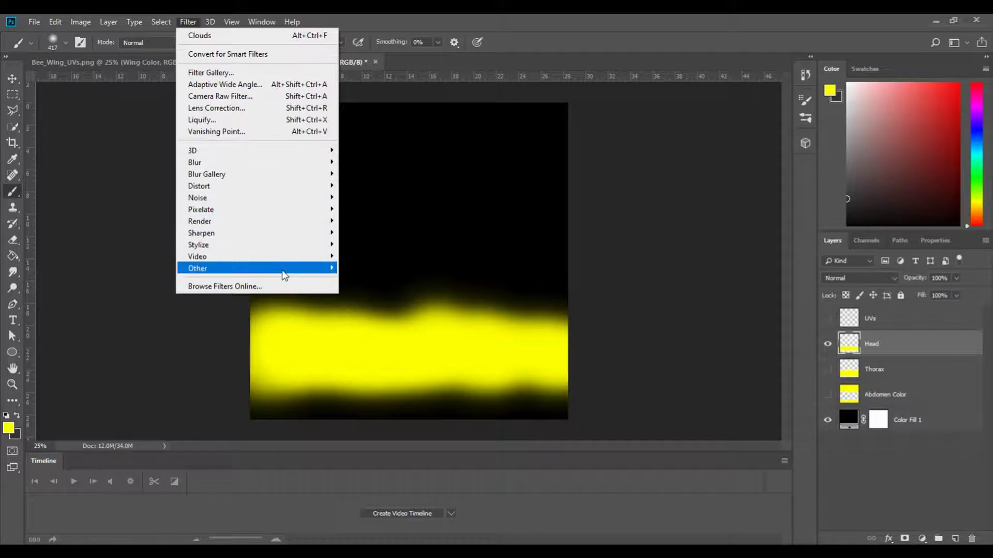
mouse_move(290, 268)
left_click(384, 328)
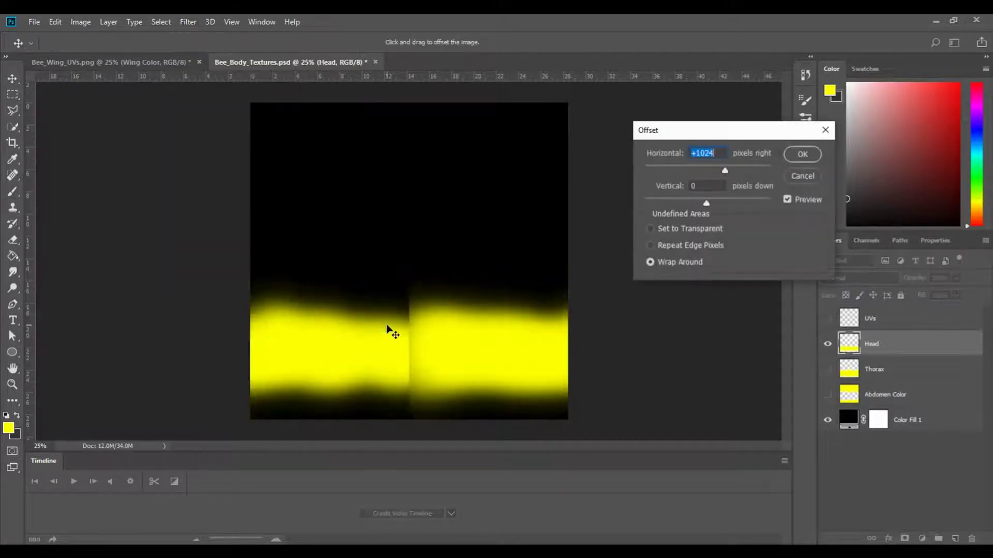
left_click(798, 157)
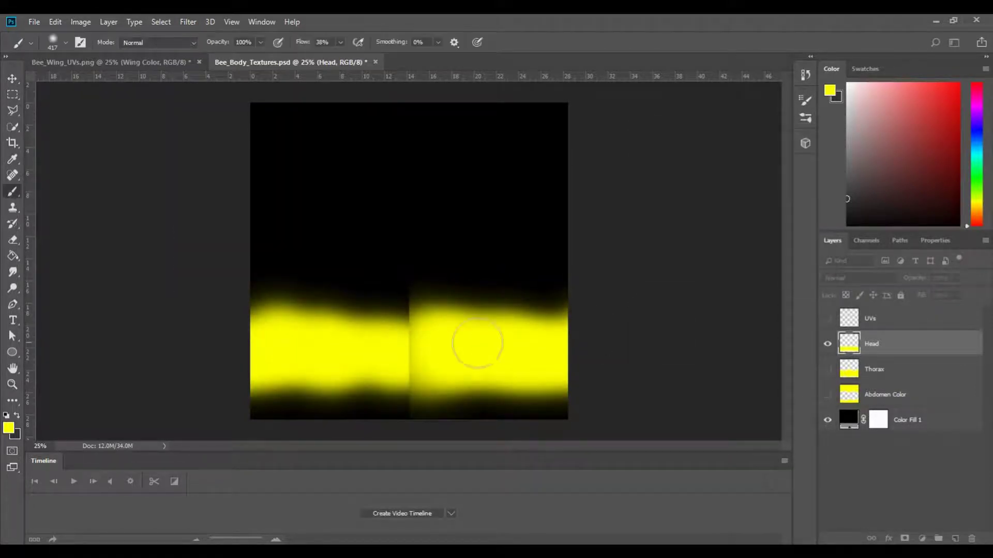
Step: Paint yellow over the Head layer's central seam and apply the +1024 pixel horizontal Wrap Around offset again
mouse_move(428, 328)
left_mouse_down()
mouse_move(370, 328)
mouse_move(402, 323)
mouse_move(381, 326)
mouse_move(398, 328)
mouse_move(383, 372)
mouse_move(428, 378)
mouse_move(398, 383)
mouse_move(420, 386)
mouse_move(343, 373)
mouse_move(459, 374)
mouse_move(459, 351)
mouse_move(354, 325)
mouse_move(479, 317)
mouse_move(499, 334)
left_mouse_up()
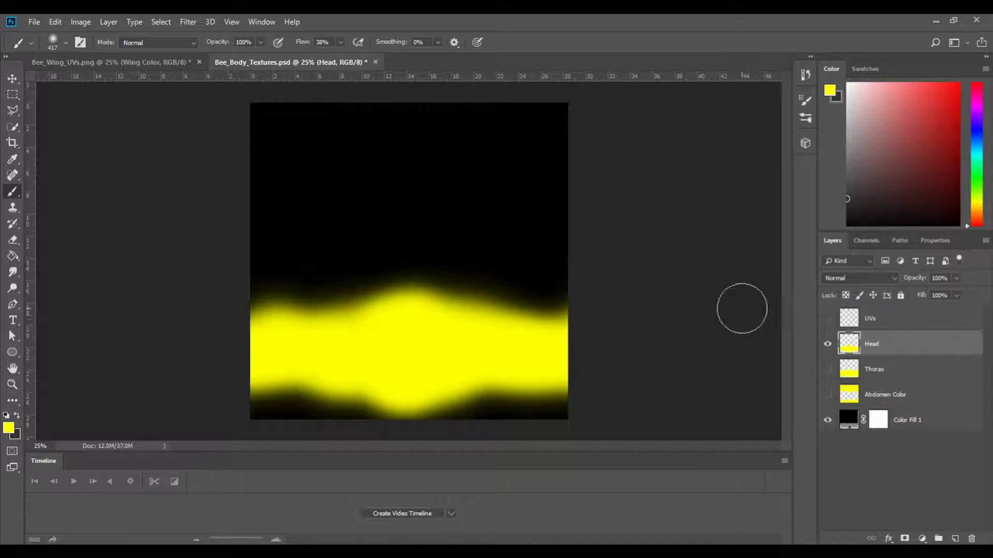
left_click(189, 22)
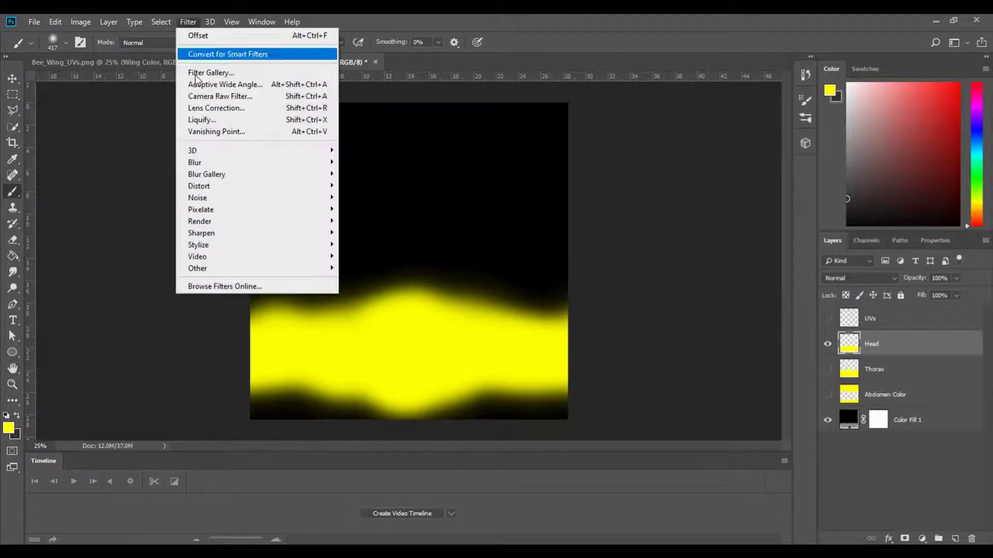
mouse_move(241, 268)
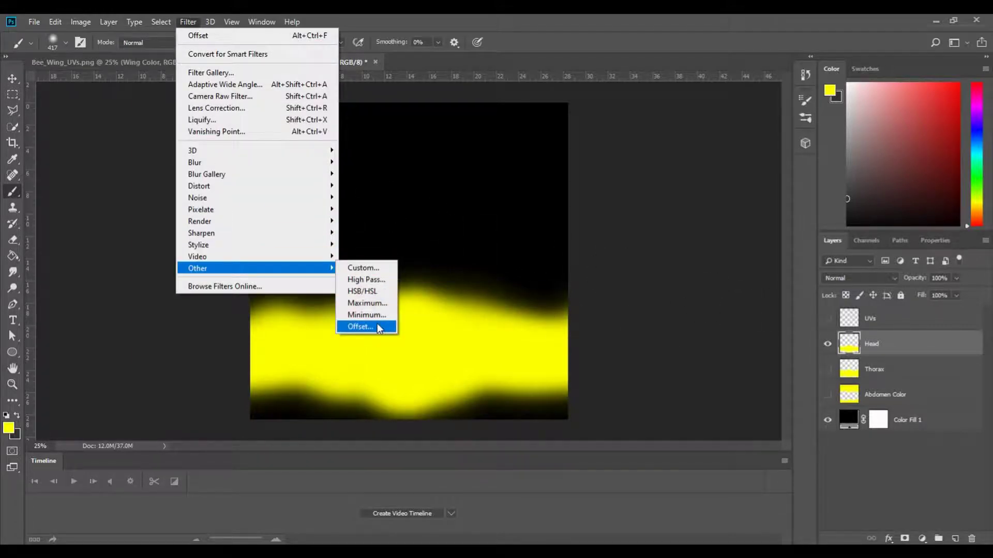
left_click(380, 326)
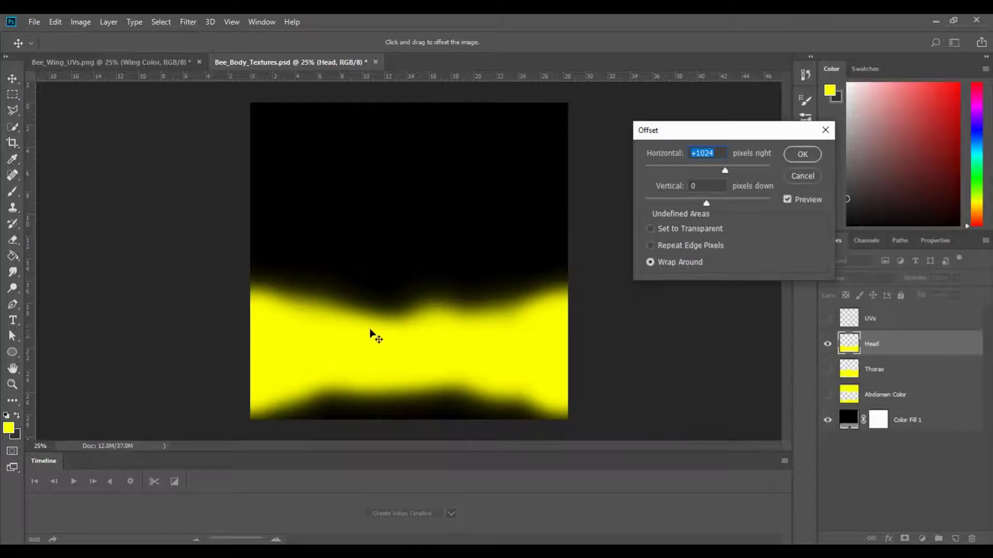
left_click(802, 154)
key("b")
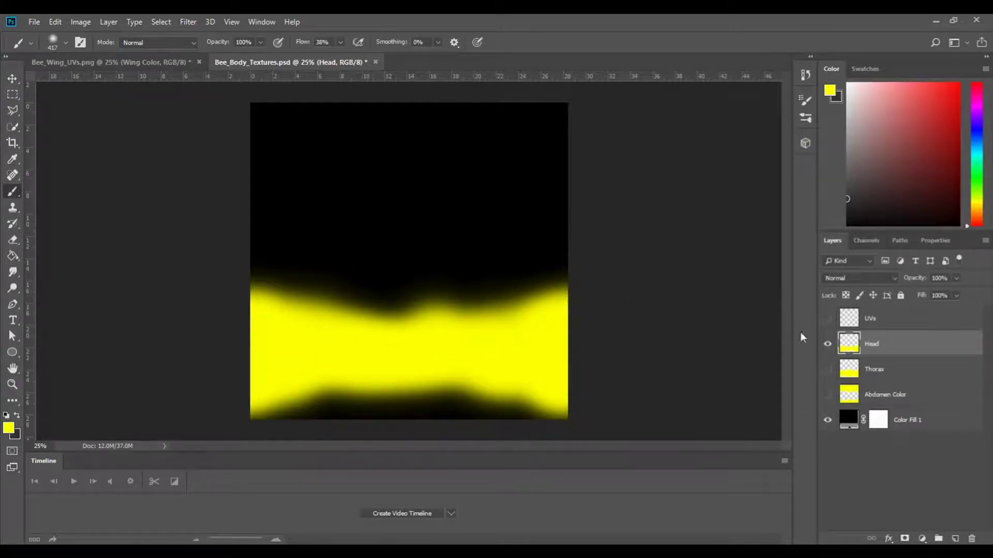
Step: Save the head texture as a Targa copy named Bee_Head, and save the Bee_Body_Textures document
left_click(35, 23)
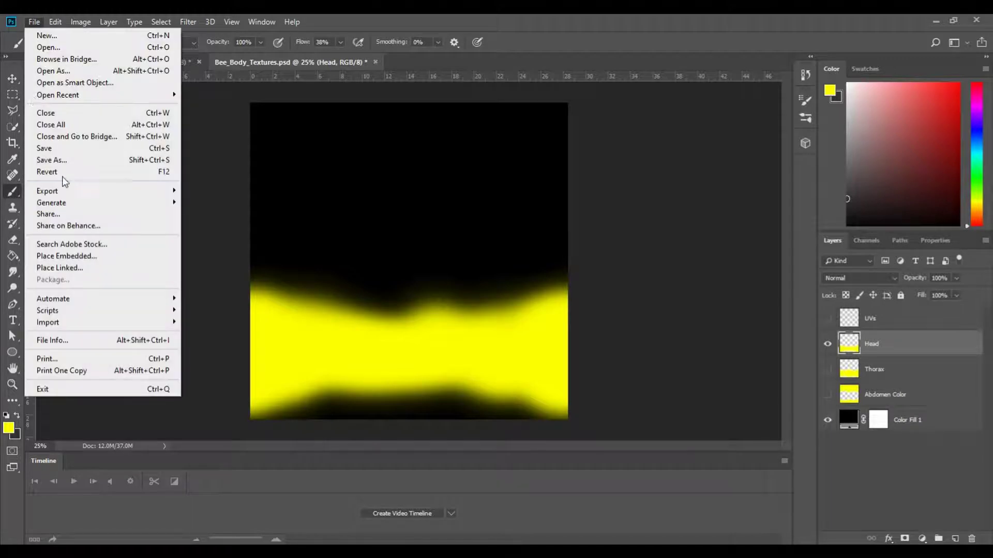
left_click(61, 161)
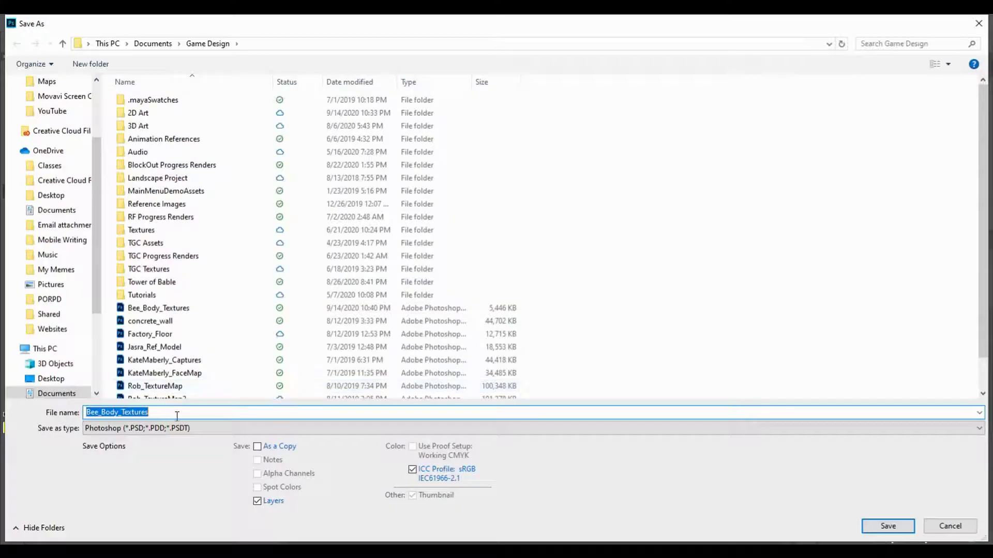
left_click_drag(149, 412, 103, 412)
key("BackSpace")
key("BackSpace")
type("Head")
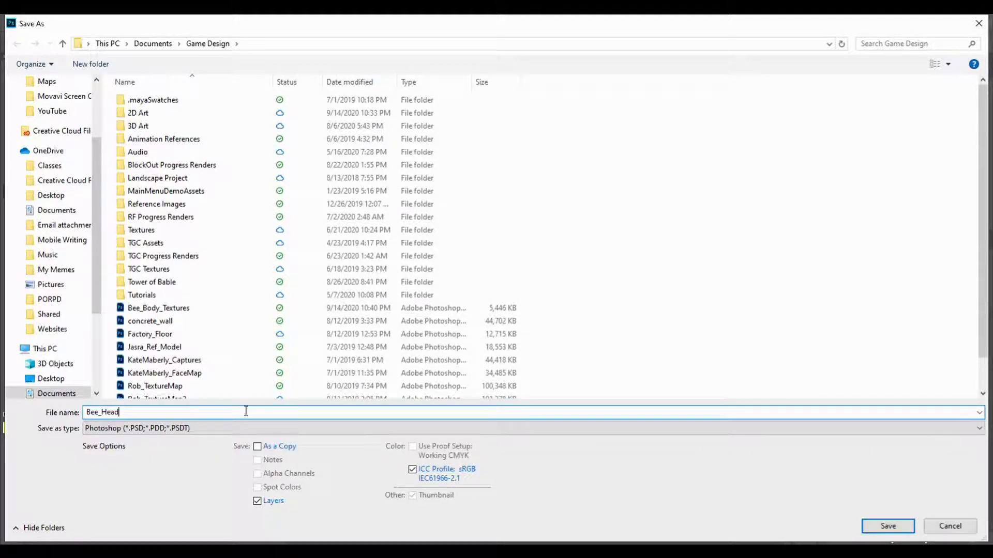
left_click(224, 427)
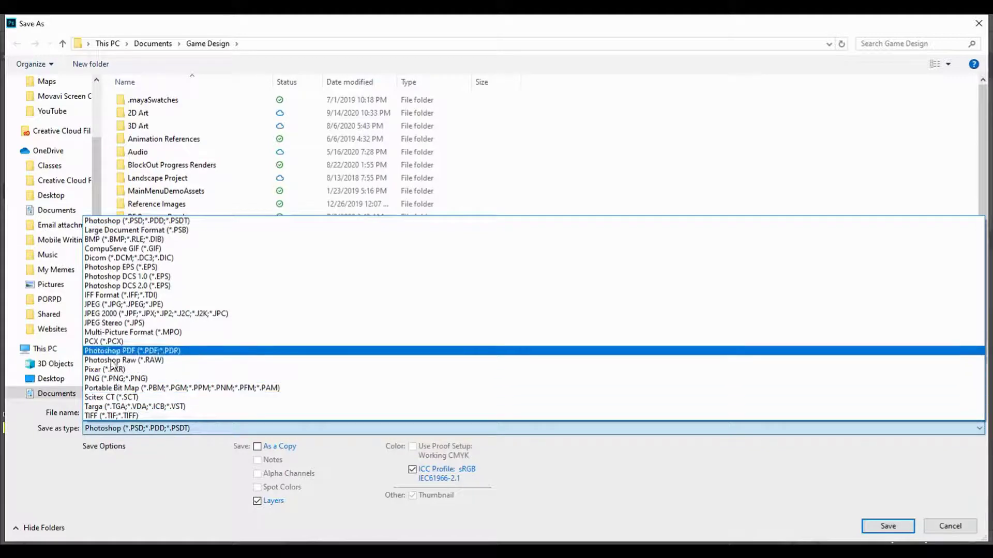
left_click(310, 406)
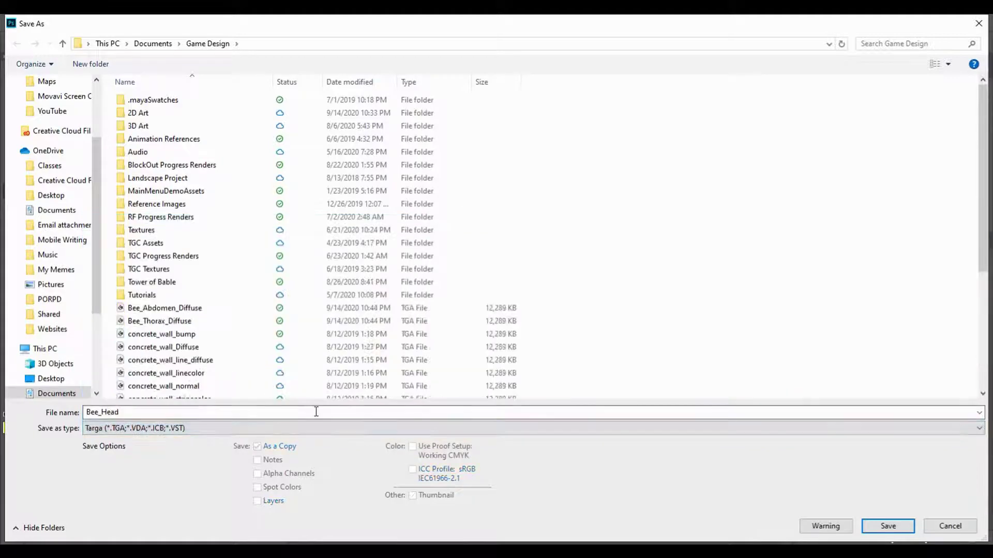
left_click(888, 526)
left_click(530, 195)
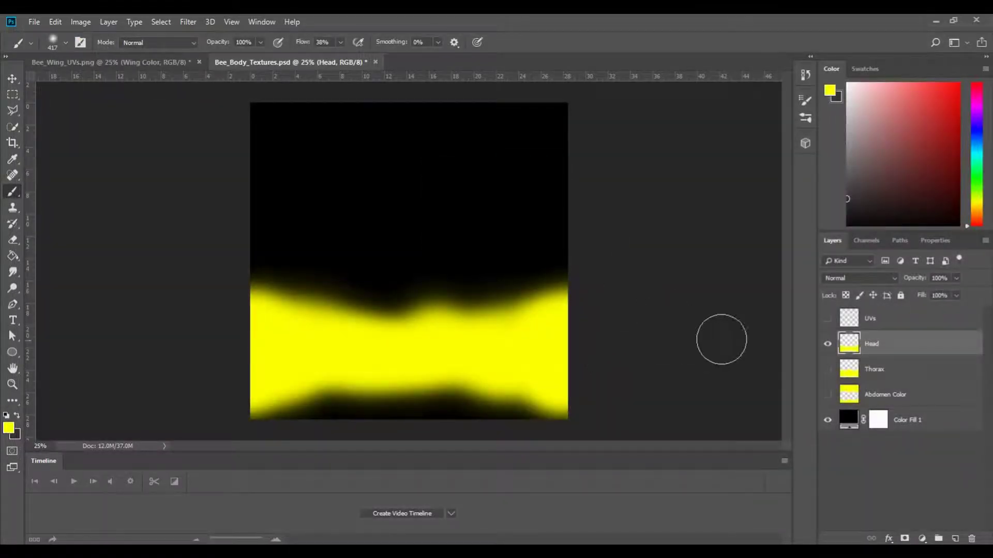
left_click(36, 21)
left_click(59, 148)
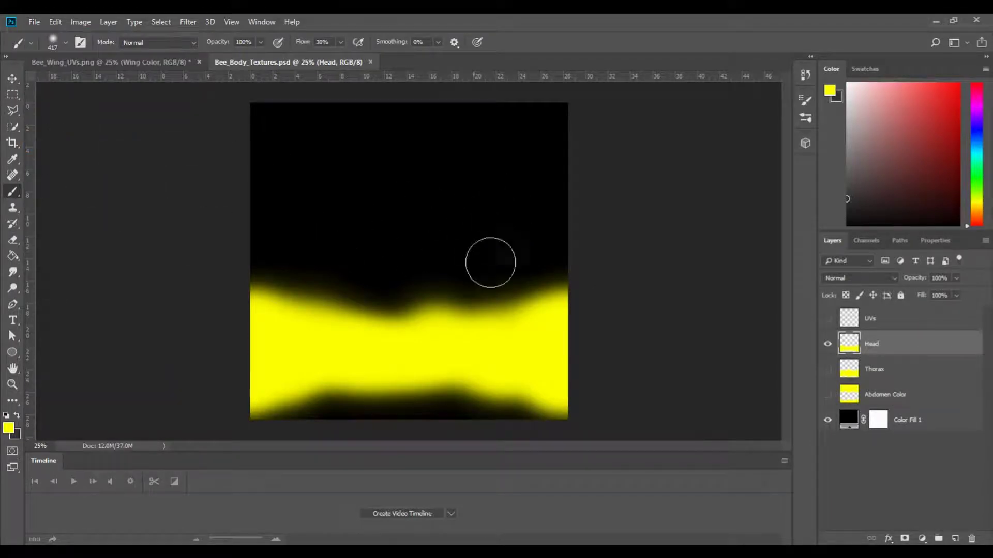
Step: Switch to Maya, return the Abdomen to object mode, and assign it a new Lambert material named AbdomenColor
left_click(491, 516)
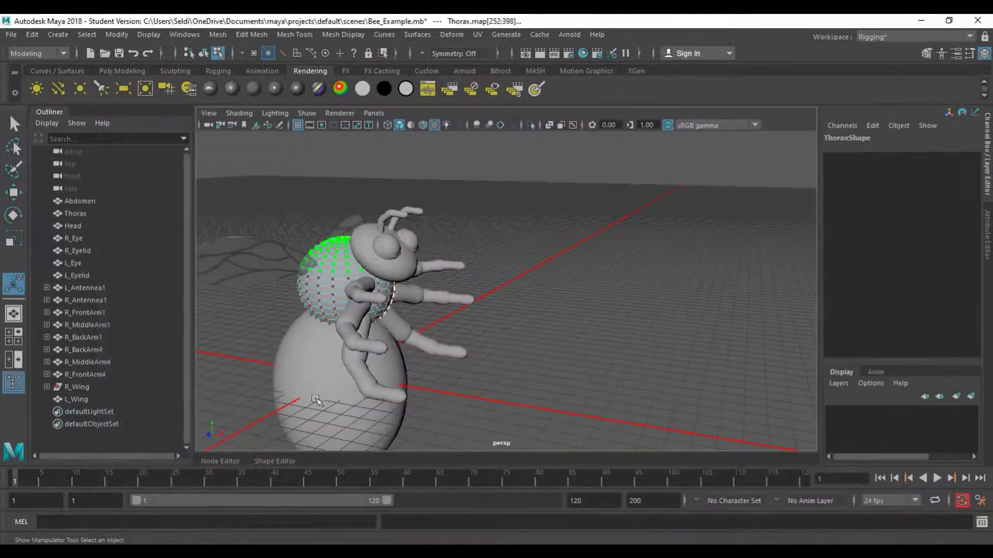
left_click(318, 375)
right_click(321, 374)
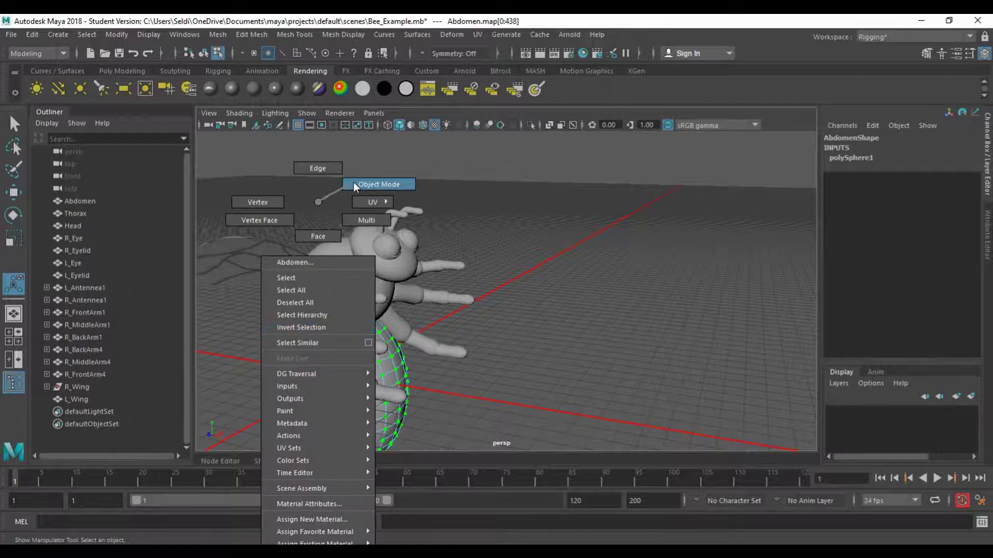
left_click(378, 184)
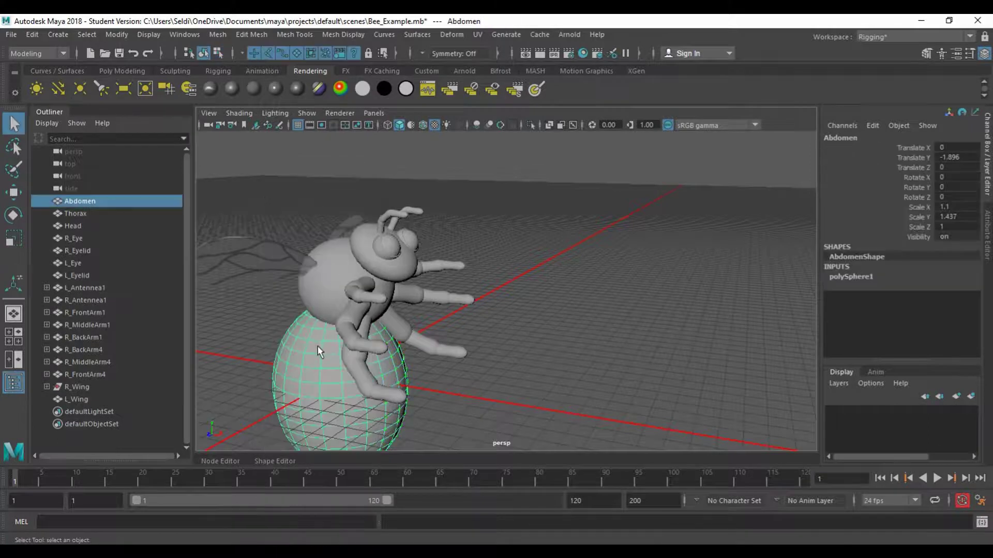
left_click(251, 90)
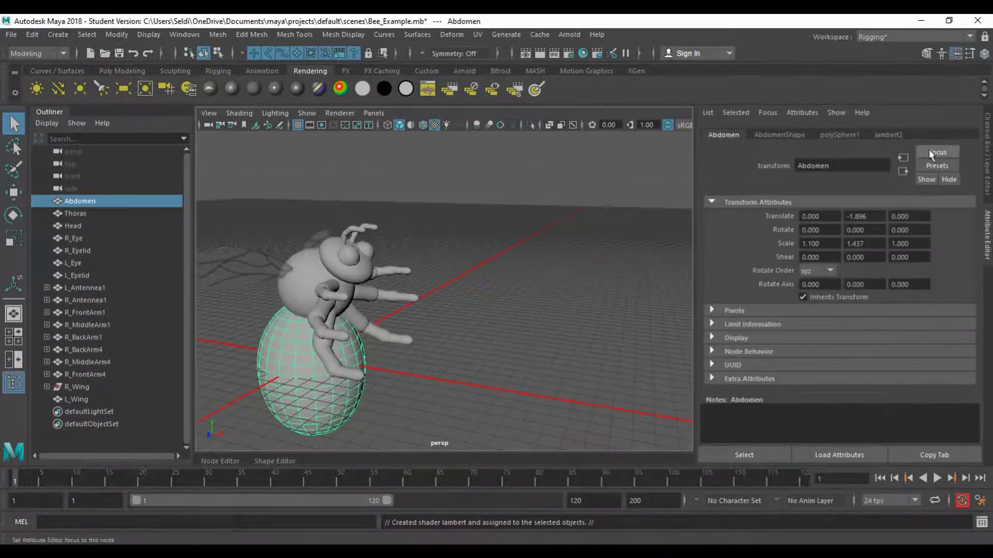
type("AbdomenColo")
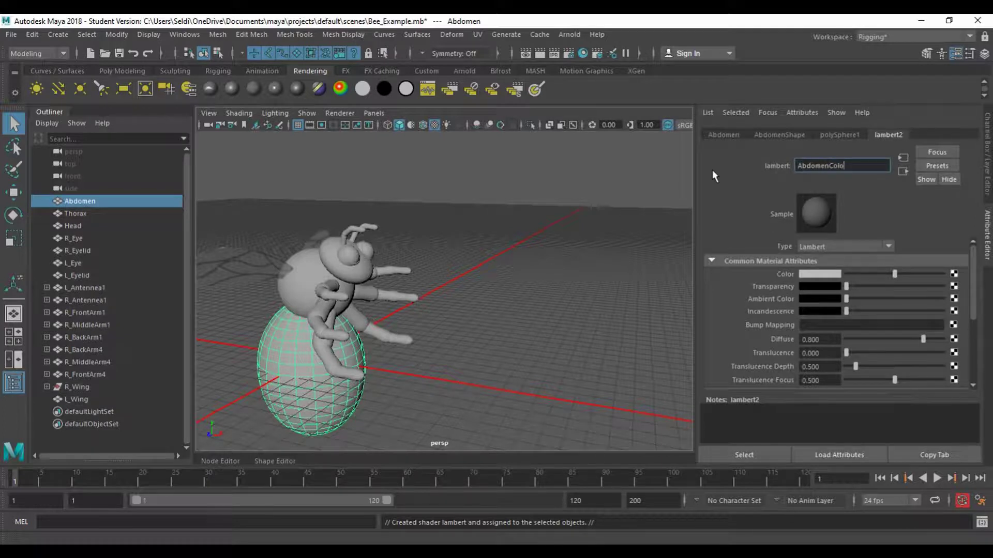
type("r")
key("Return")
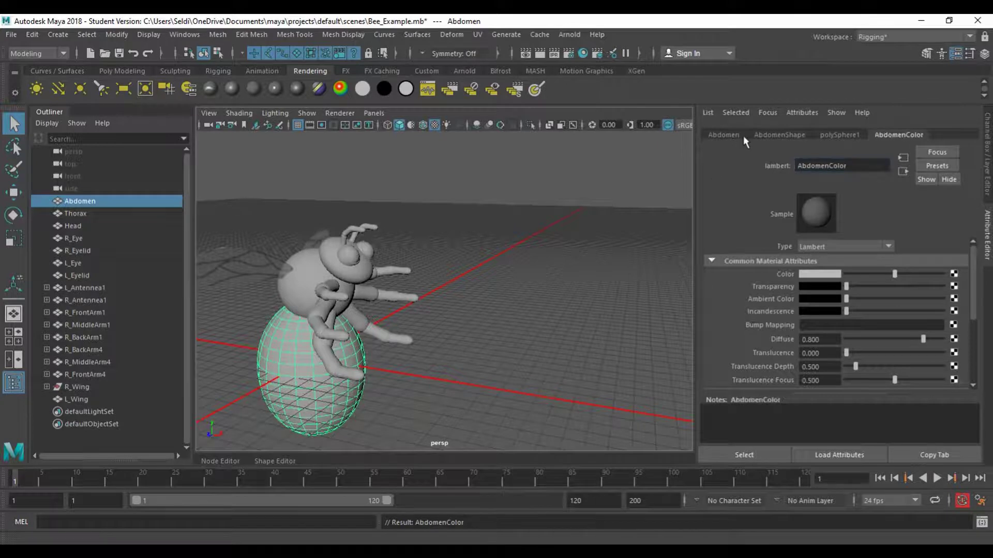
Step: Connect a file texture to AbdomenColor's color and load Bee_Abdomen_Diffuse.tga into it
left_click(954, 274)
left_click(482, 303)
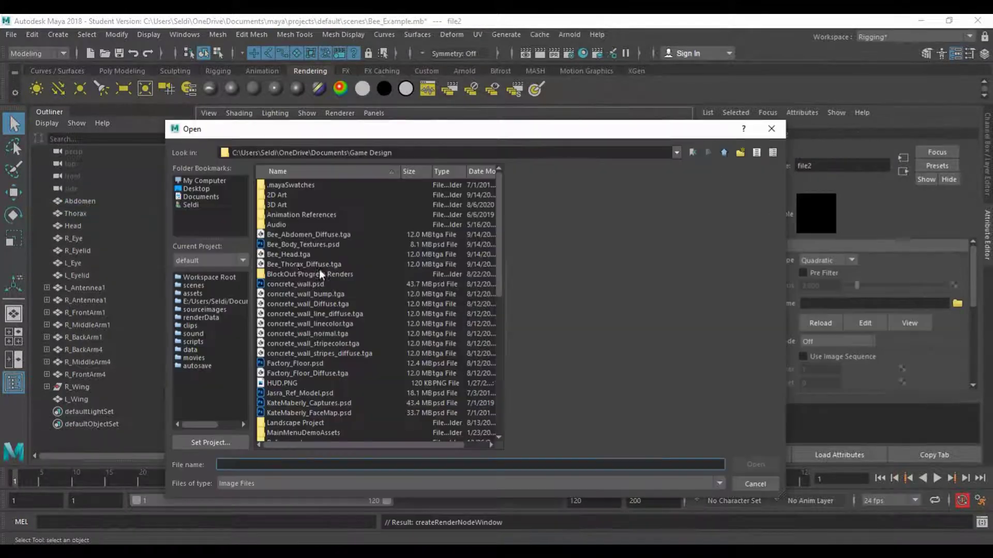
left_click(289, 235)
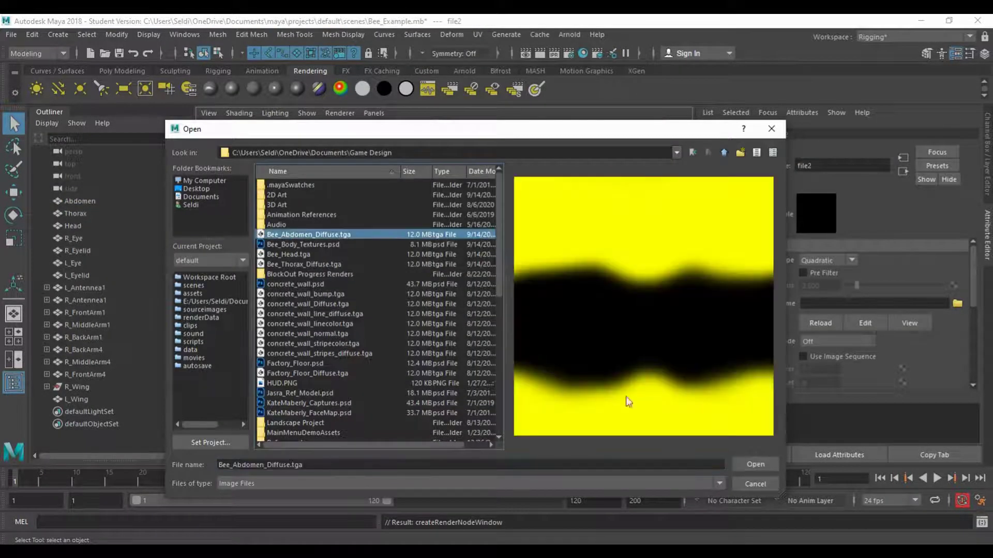
left_click(752, 464)
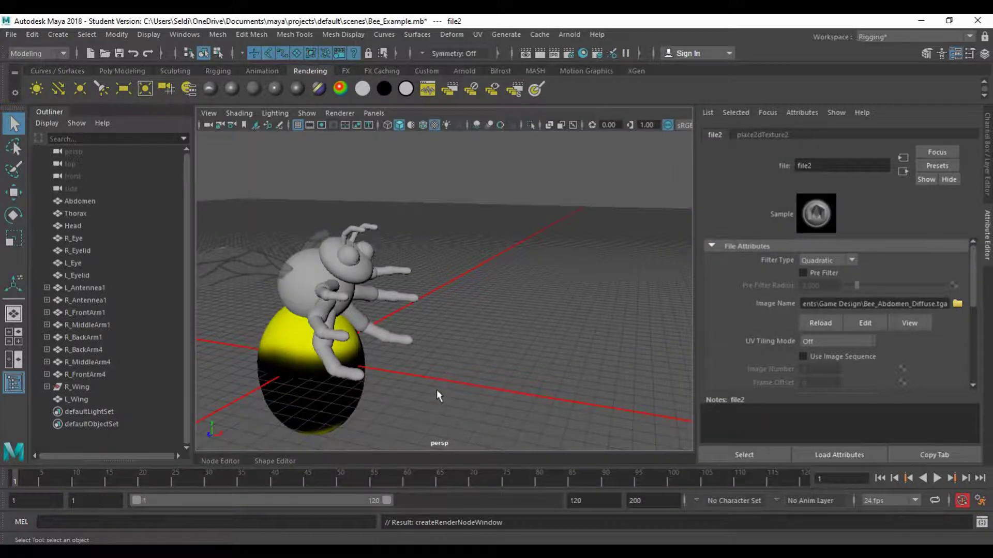
Step: Assign a new Lambert material named ThoraxColor to the bee's Thorax
left_click(437, 390)
left_click_drag(437, 389, 400, 362, "alt")
left_click(391, 329)
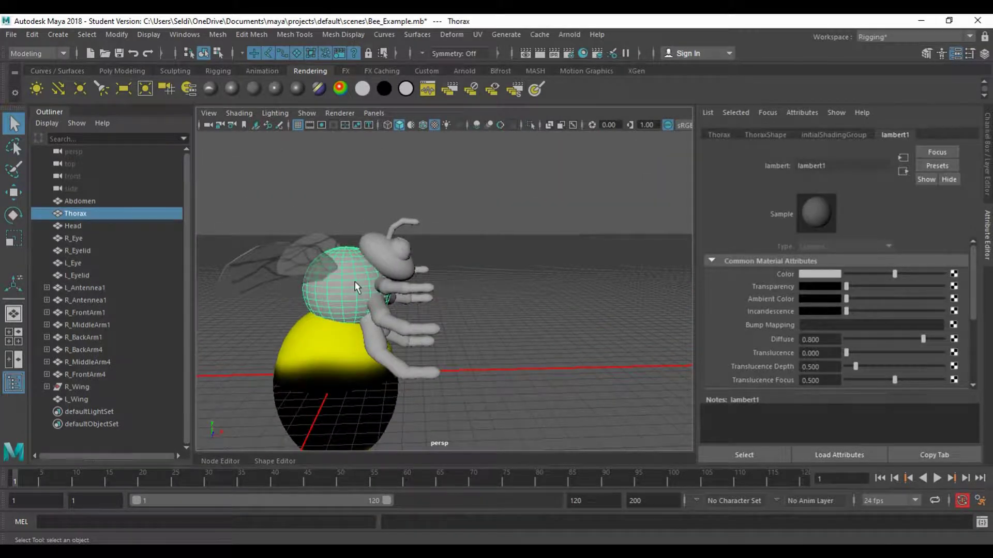
left_click(256, 87)
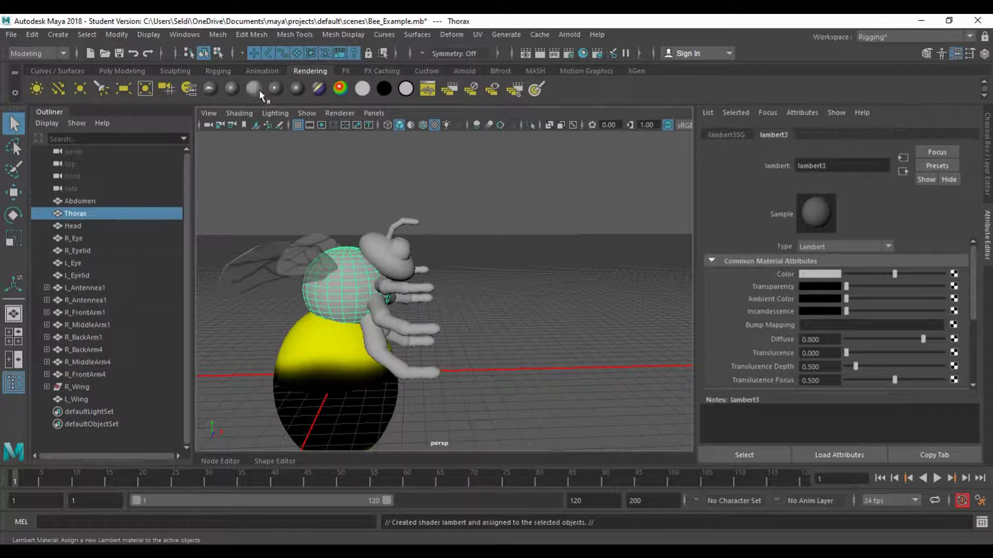
double_click(848, 166)
type("T")
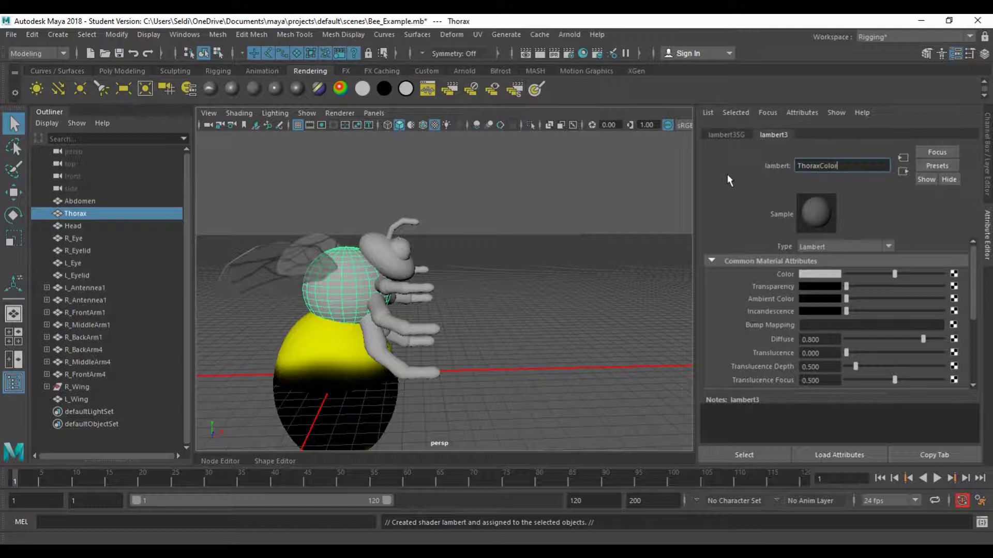
type("horaxColor")
key("Return")
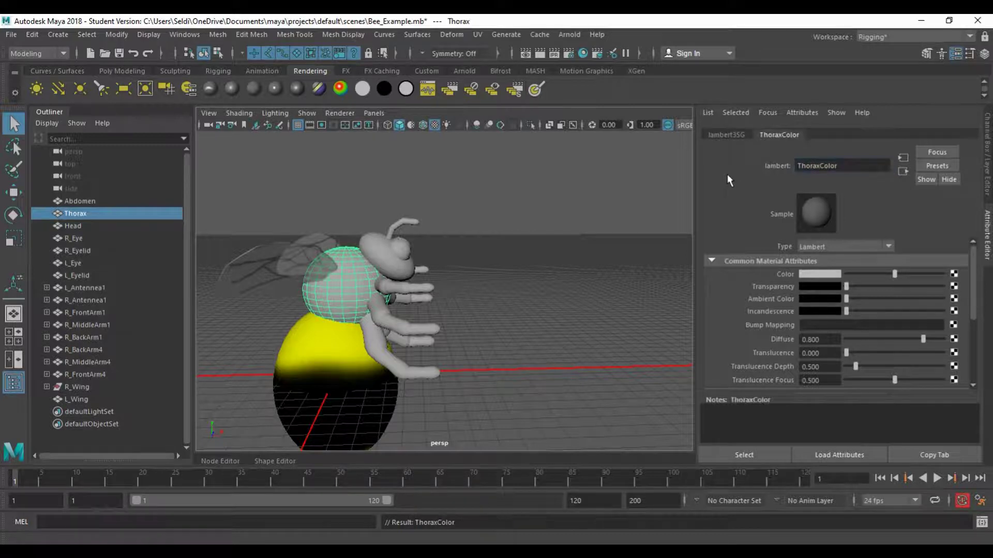
Step: Connect a file texture to ThoraxColor's color and load Bee_Thorax_Diffuse.tga into it
left_click(954, 274)
left_click(457, 301)
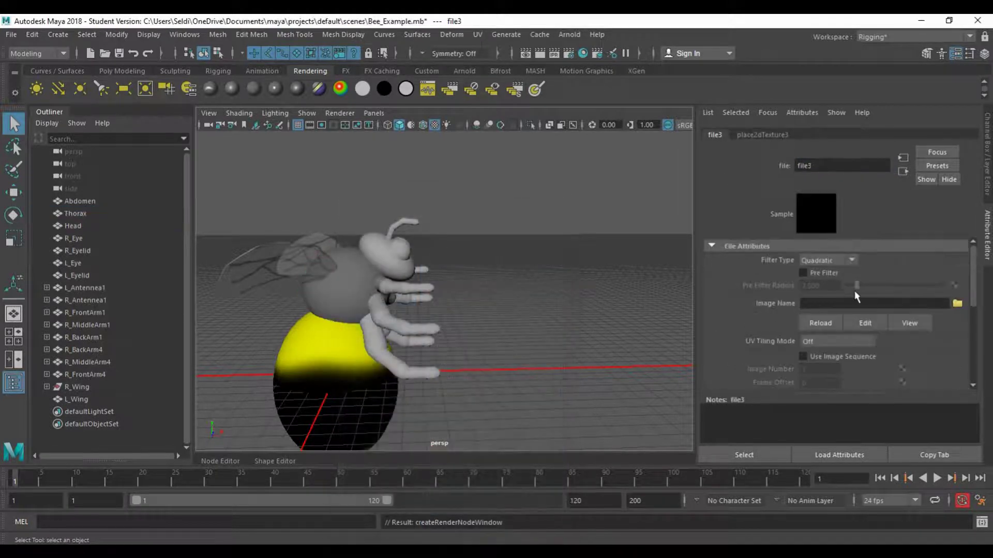
left_click(957, 304)
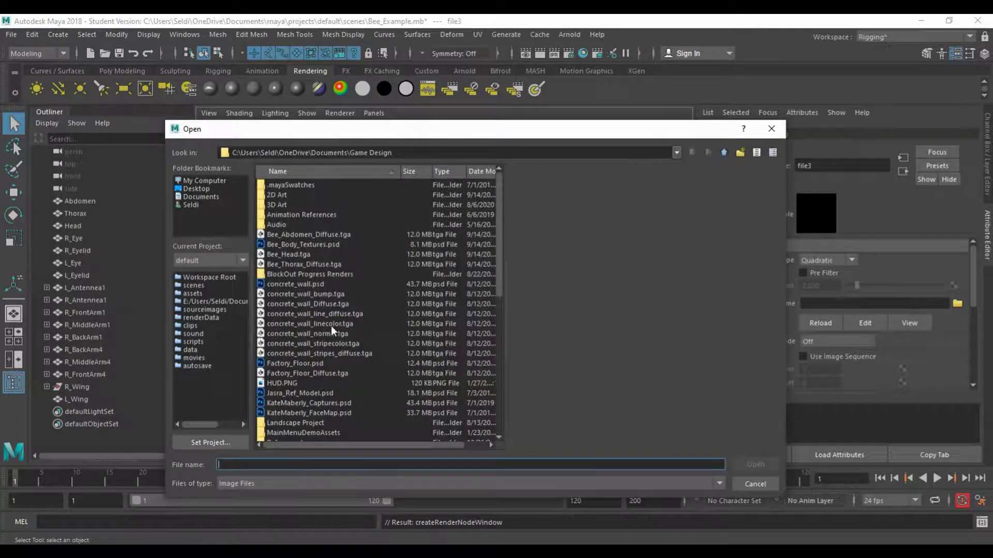
left_click(300, 265)
left_click(756, 464)
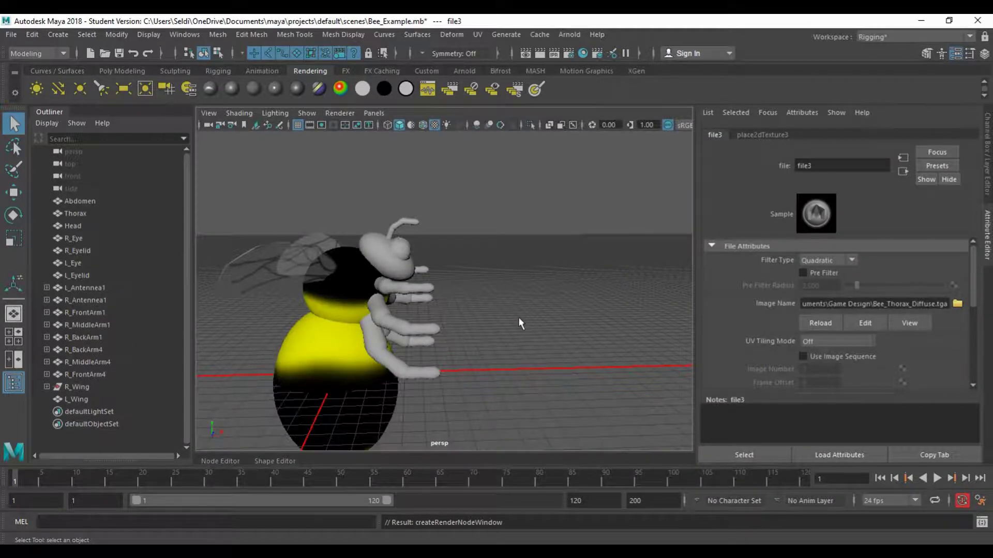
Step: Assign a new Lambert material named HeadColor to the bee's Head
left_click(386, 258)
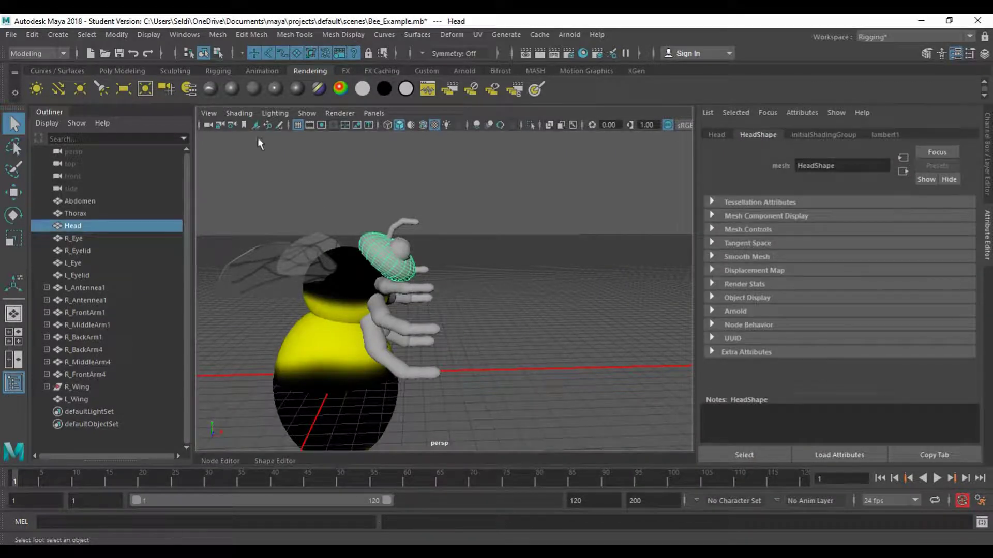
left_click(254, 89)
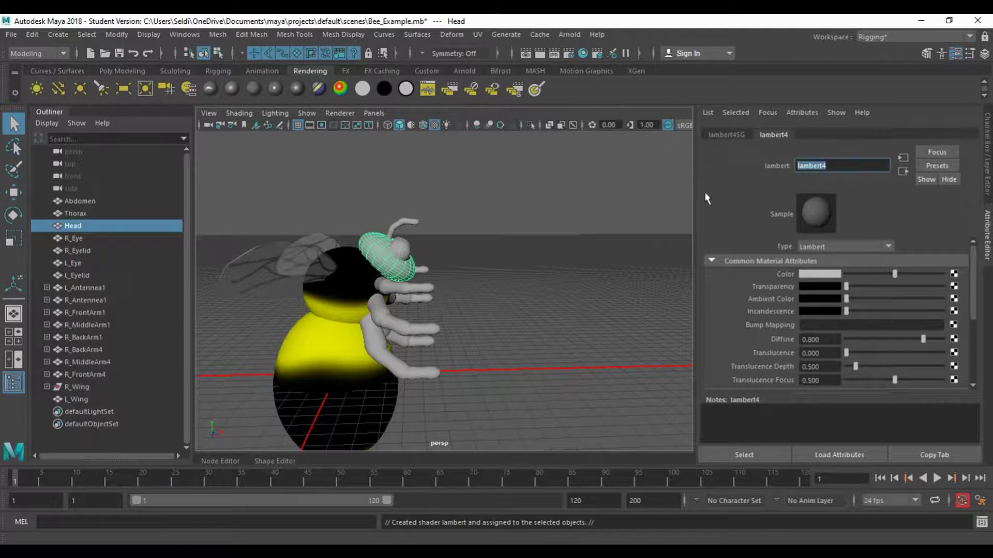
type("HeadColor")
key("Return")
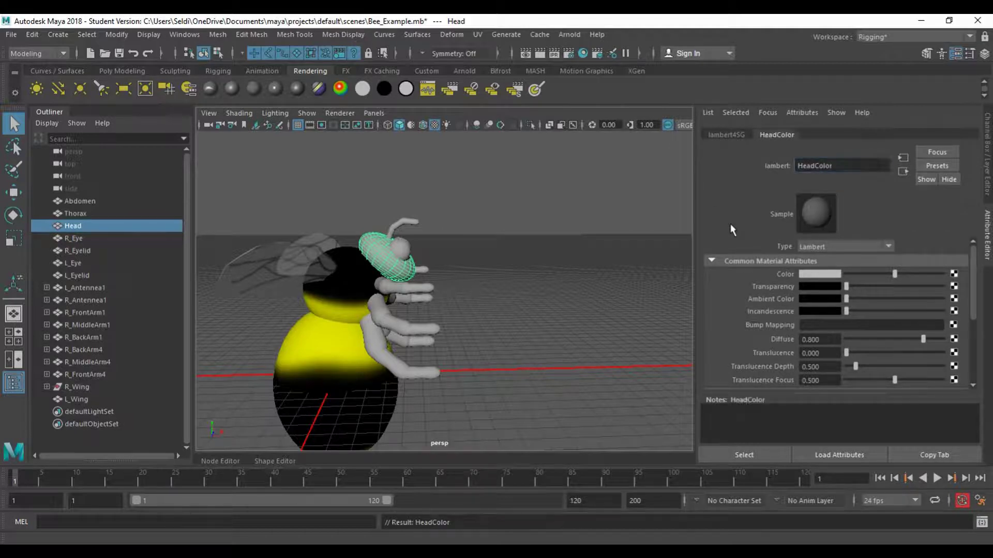
Step: Connect a file texture to HeadColor's color and load Bee_Head.tga into it
left_click(954, 274)
left_click(445, 304)
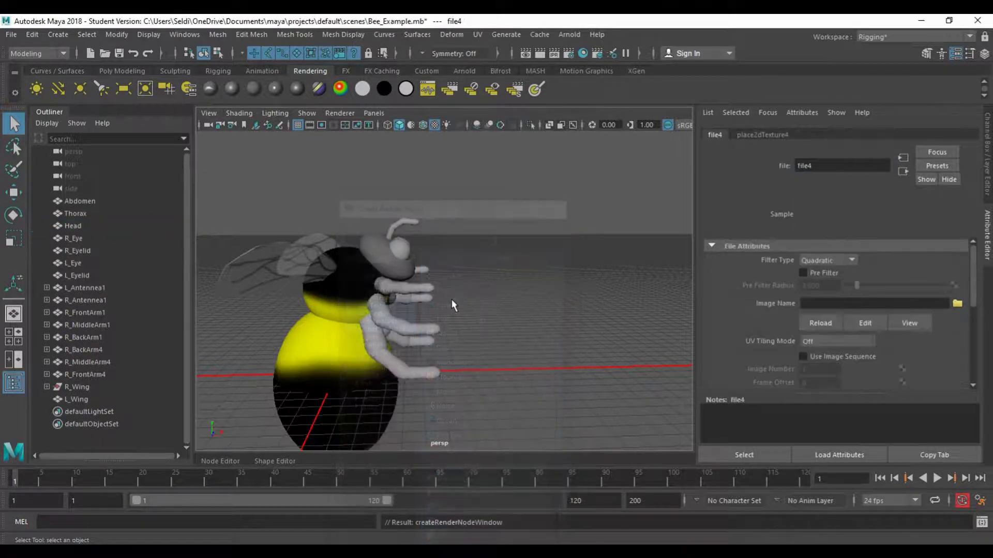
left_click(957, 303)
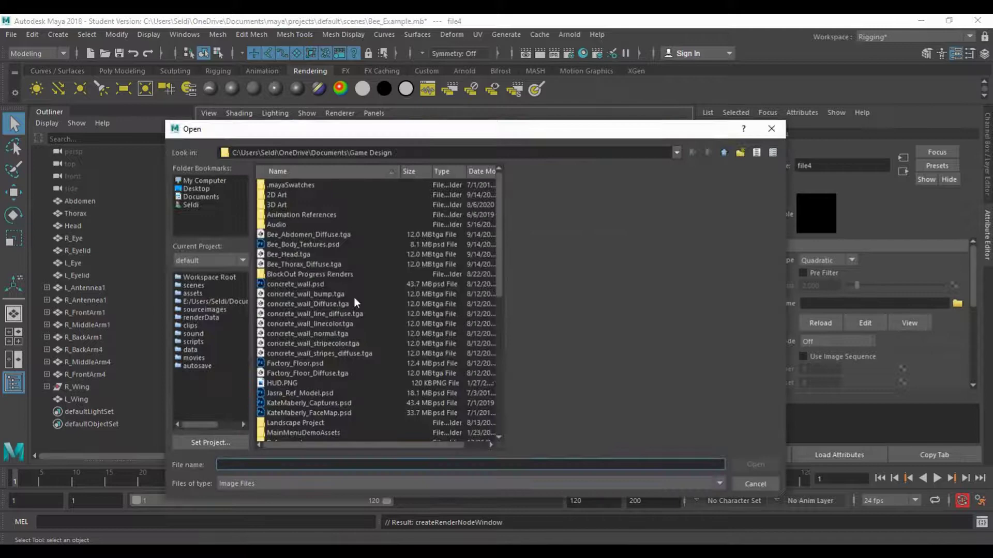
double_click(299, 256)
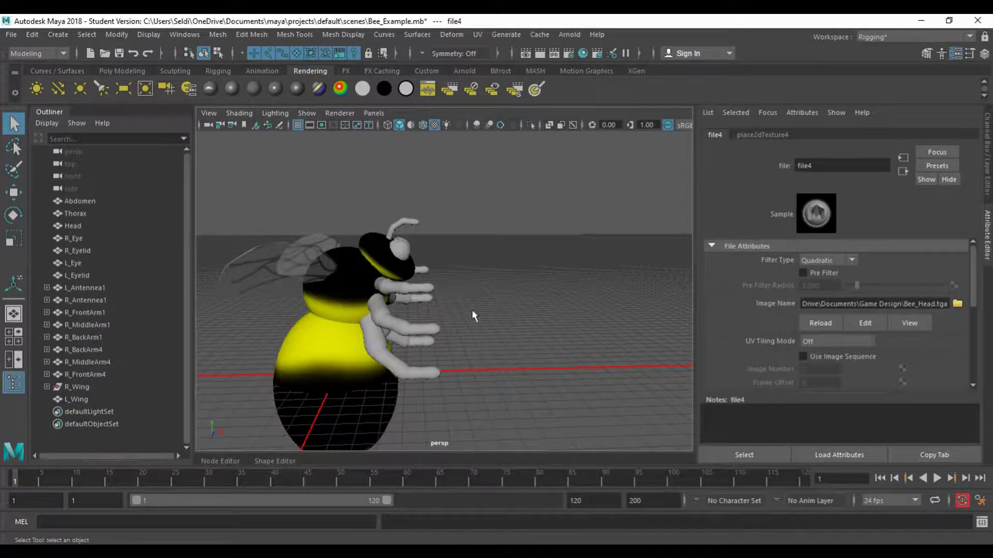
Step: Examine the textured bee's head up close from the front, checking the right and left eye meshes
left_click(514, 331)
mouse_move(514, 331)
left_mouse_down("alt")
mouse_move(309, 319)
mouse_move(538, 325)
mouse_move(515, 345)
mouse_move(488, 346)
mouse_move(528, 333)
left_mouse_up("alt")
left_click_drag(349, 343, 468, 325, "alt")
middle_click_drag(361, 313, 419, 330, "alt")
left_click_drag(419, 330, 450, 335, "alt")
middle_click_drag(461, 331, 422, 321, "alt")
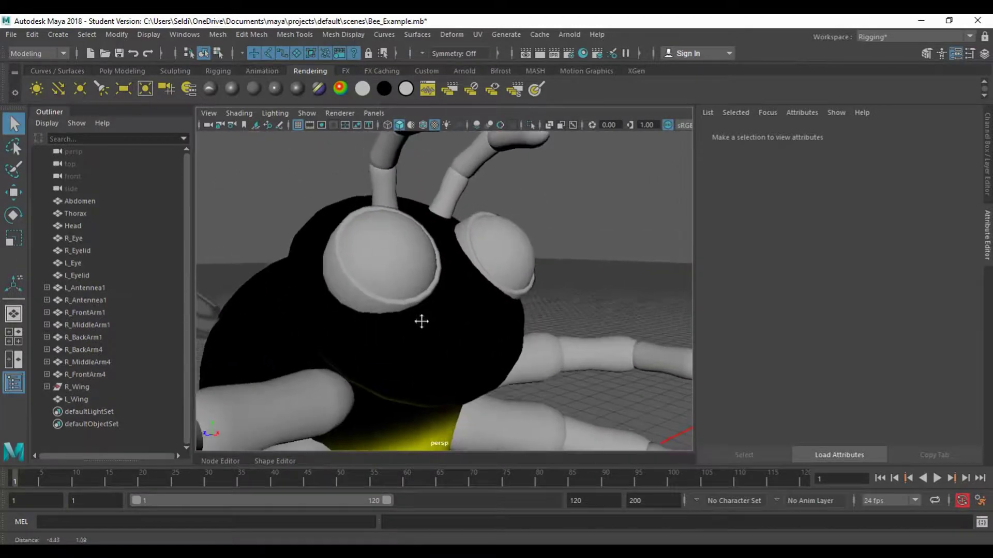
left_click(412, 269)
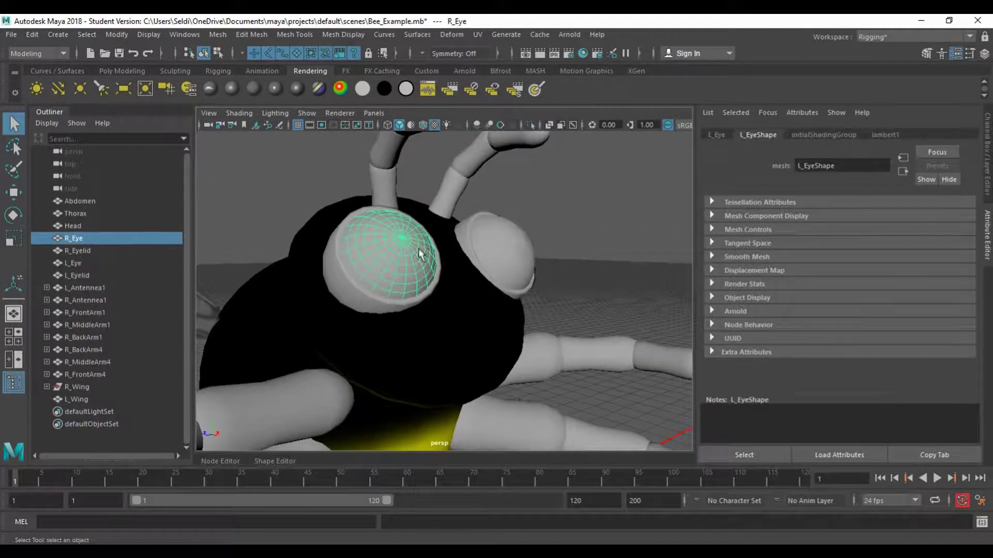
left_click(494, 257)
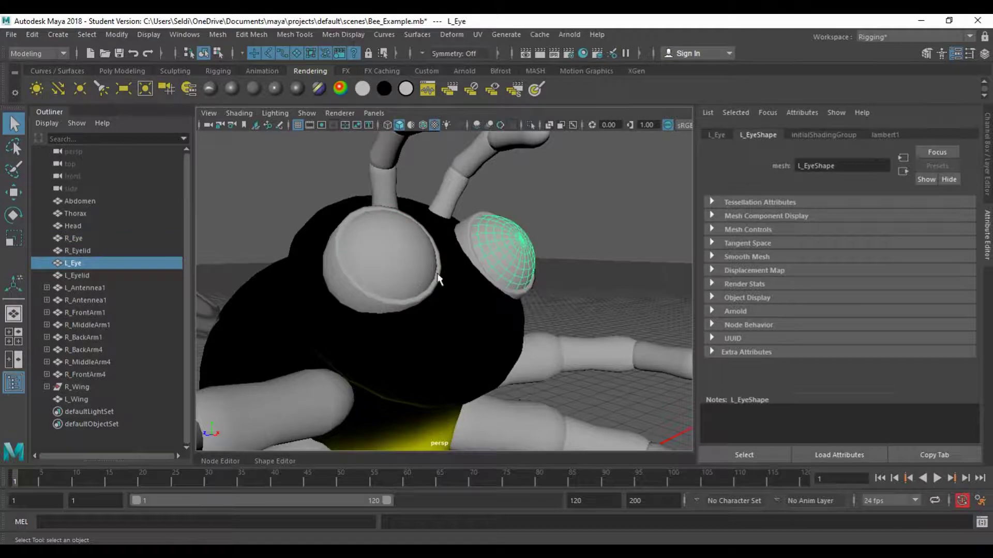
Step: Check the bumble bee reference images in the browser, and in Photoshop hide the Head layer of Bee_Body_Textures
left_click(319, 539)
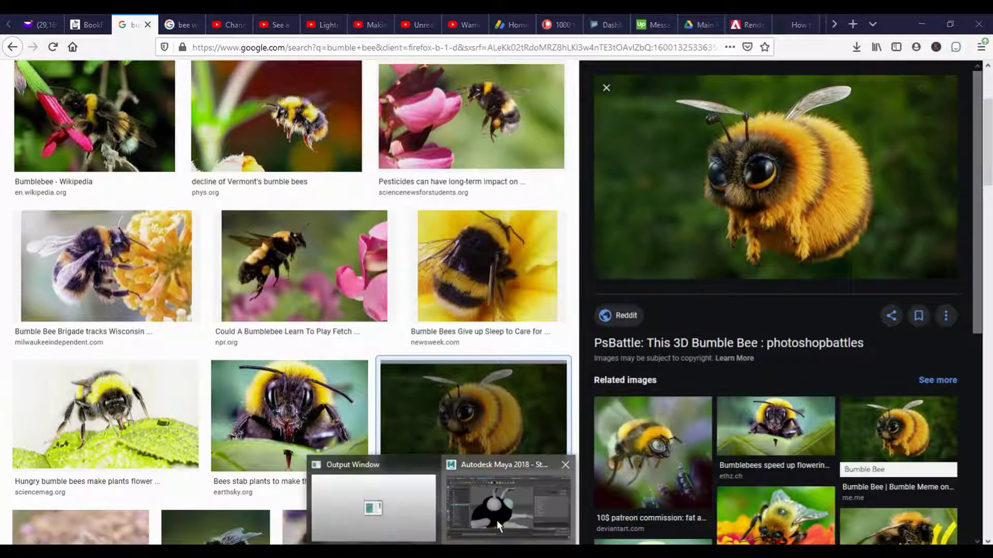
left_click(497, 523)
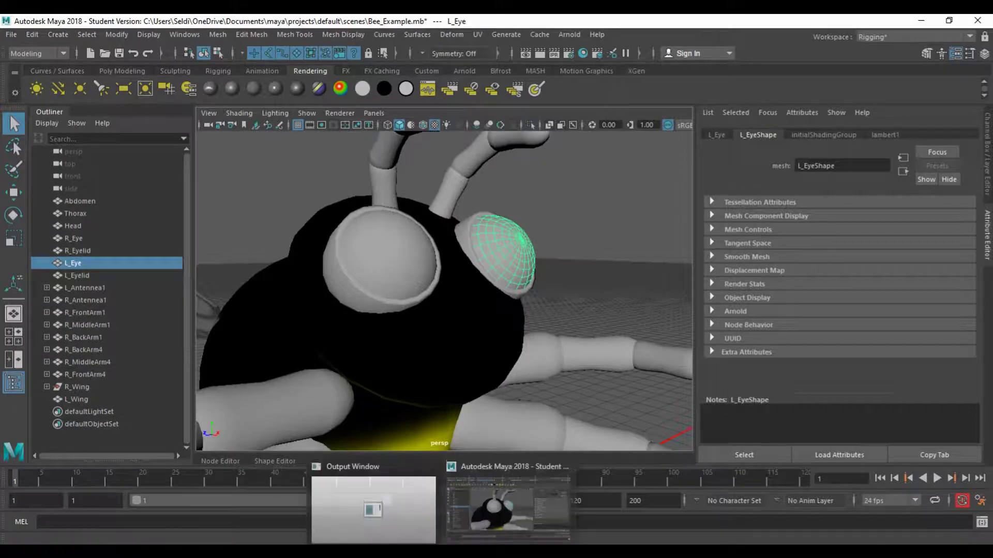
left_click(383, 504)
left_click(829, 346)
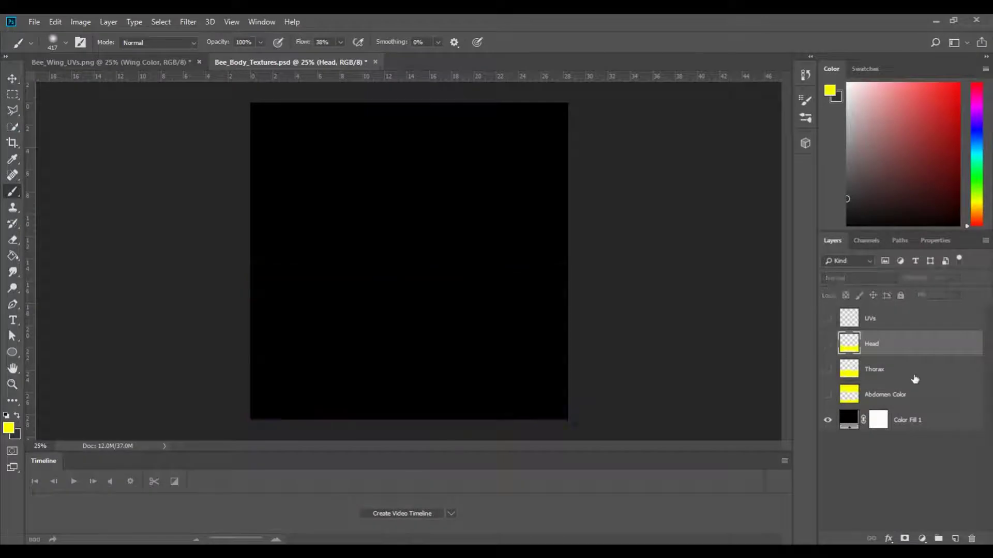
Step: Add a new layer above the Head layer and name it Eye
left_click(955, 538)
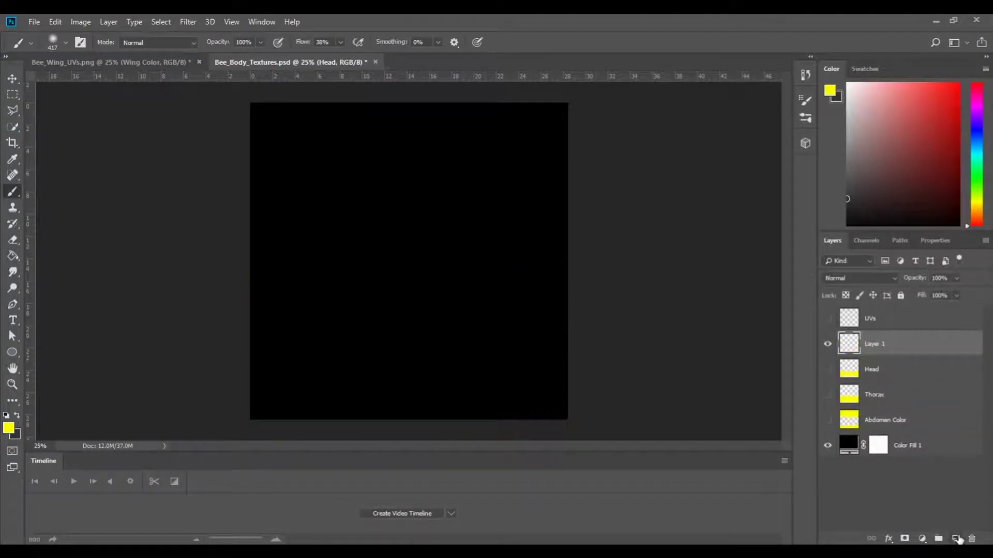
double_click(878, 345)
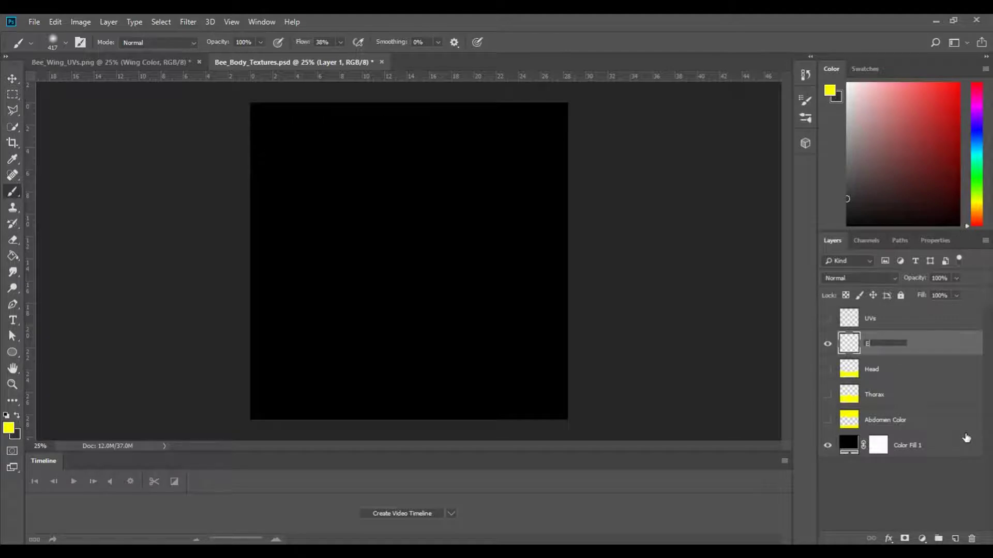
key("Return")
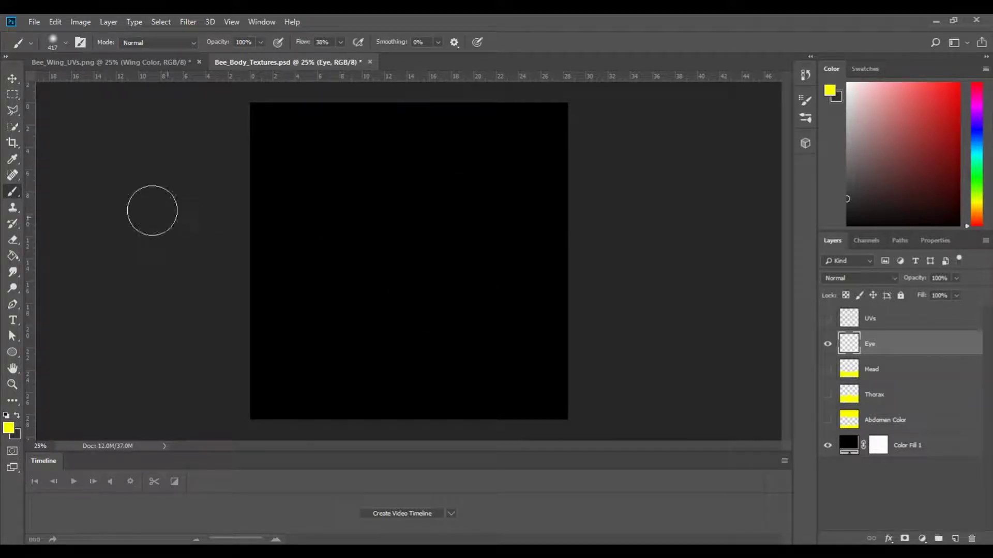
Step: Fill roughly the lower third of the canvas with yellow on the Eye layer, using a rectangular selection, and deselect it
left_click(14, 96)
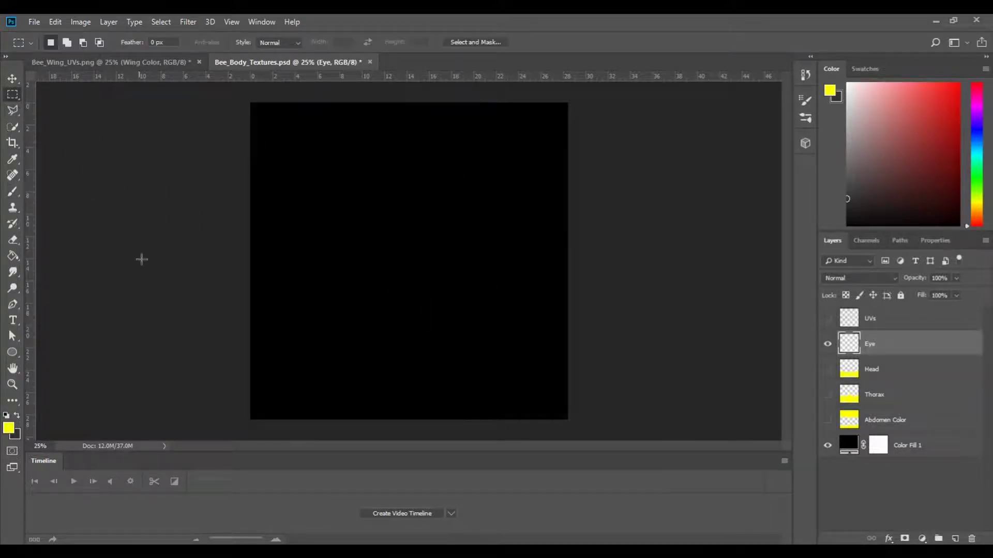
left_click_drag(153, 308, 642, 449)
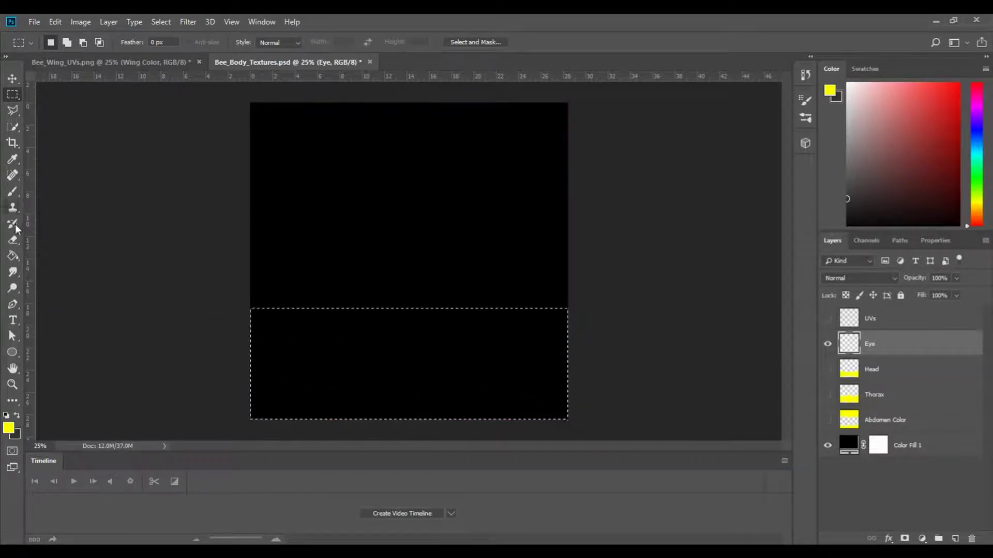
left_click(14, 257)
left_click(280, 371)
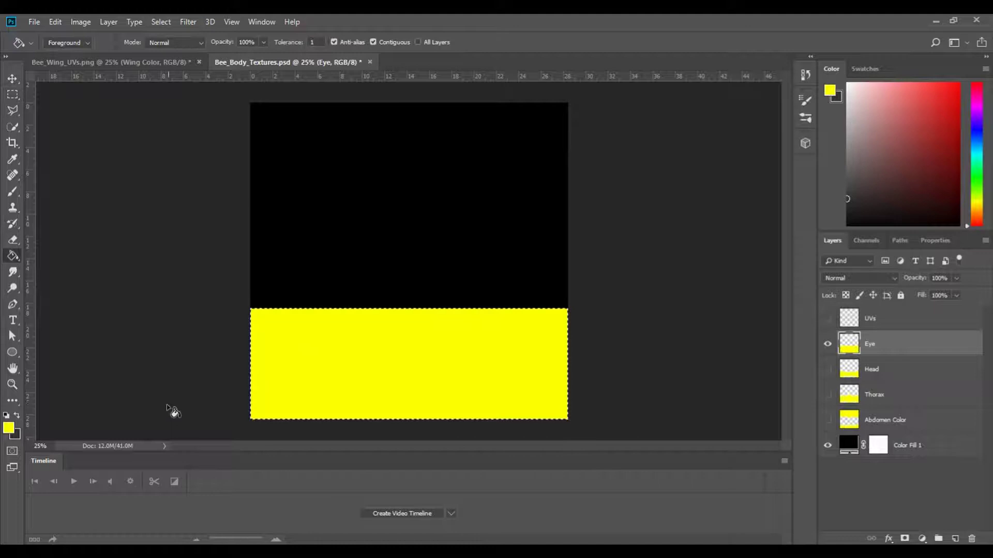
key("ctrl+d")
Step: Check the bumble bee reference in the browser, and in Photoshop brush a soft yellow upper edge onto the Eye layer's filled area
key("alt+Tab")
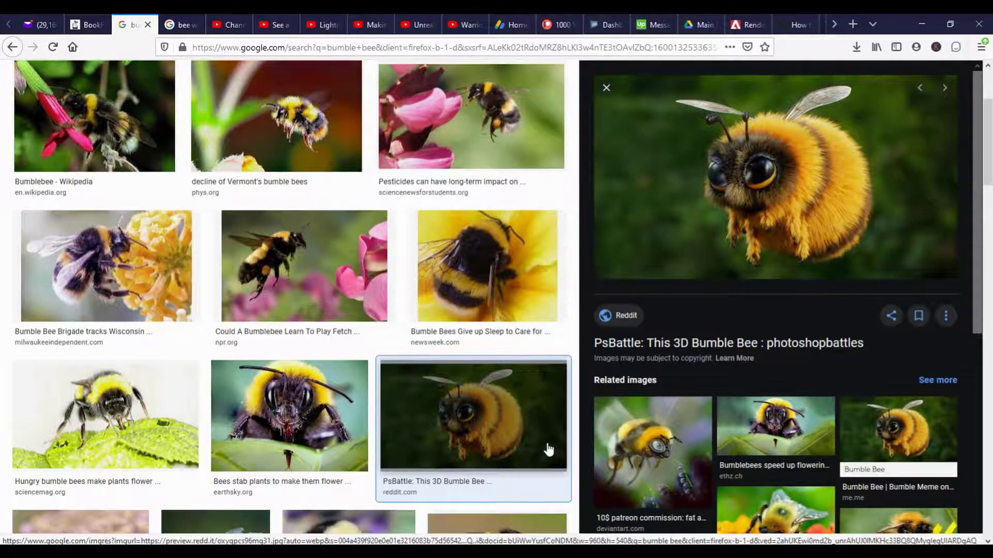
left_click(484, 519)
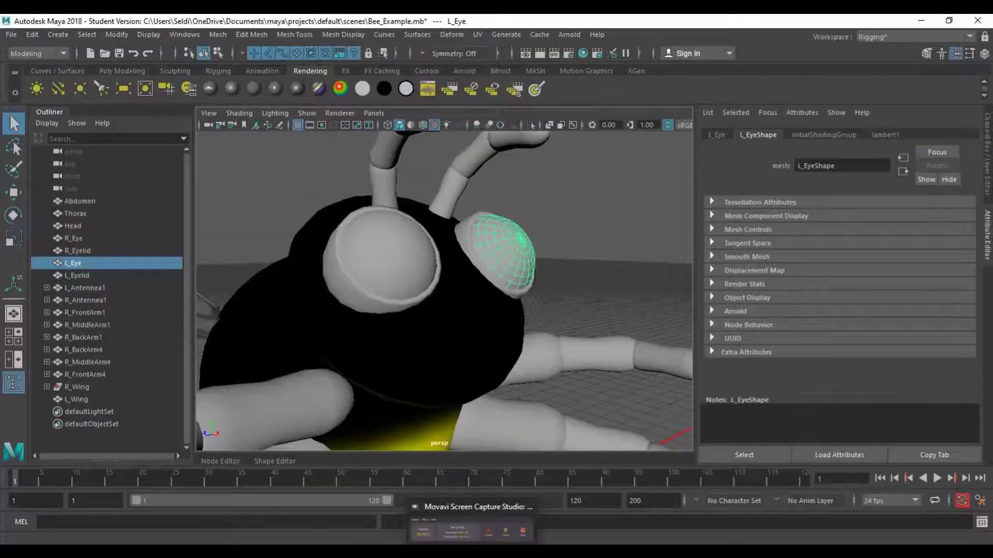
left_click(377, 504)
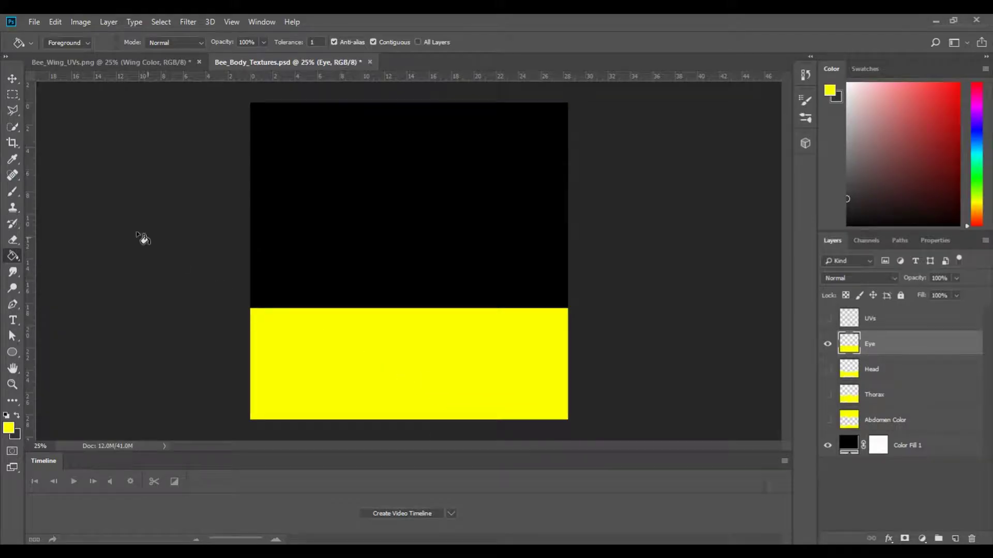
left_click(13, 192)
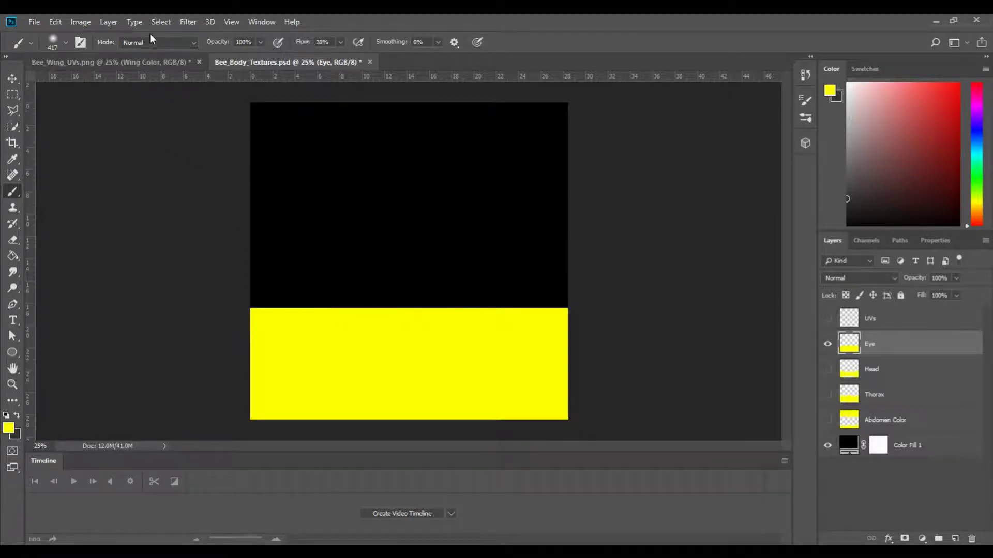
left_click(161, 22)
left_click(185, 103)
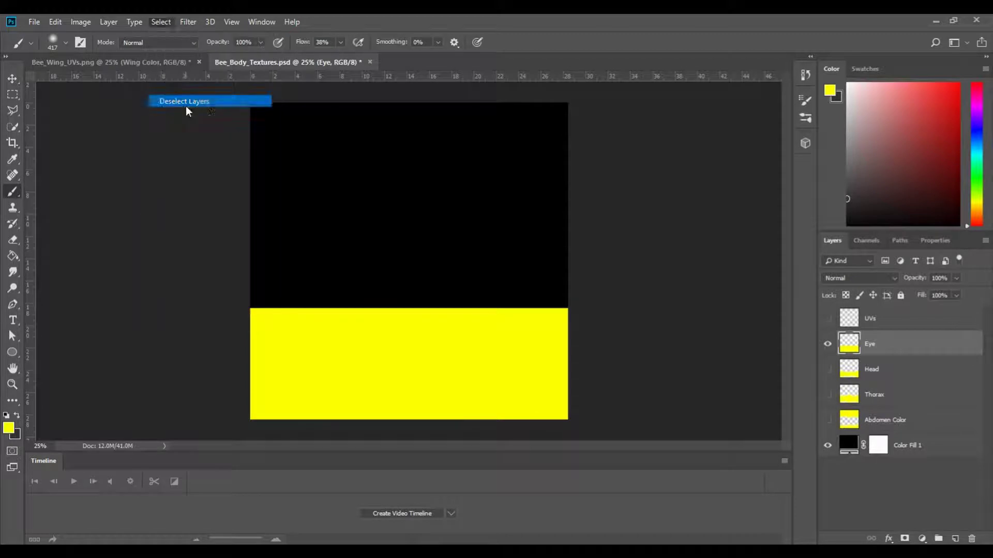
left_click(892, 348)
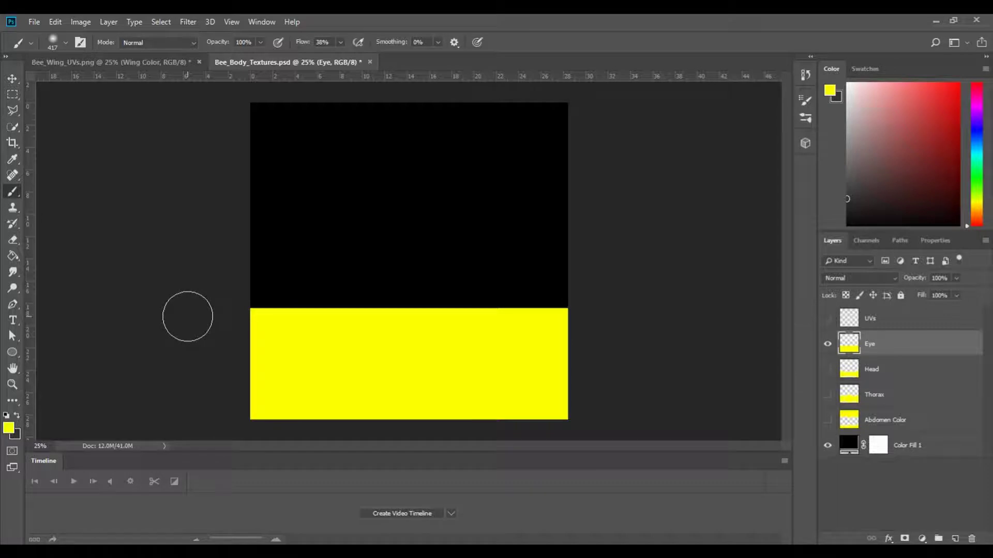
mouse_move(187, 317)
left_mouse_down()
mouse_move(552, 326)
mouse_move(202, 328)
mouse_move(656, 332)
mouse_move(230, 330)
mouse_move(590, 328)
mouse_move(235, 337)
mouse_move(317, 344)
mouse_move(624, 339)
left_mouse_up()
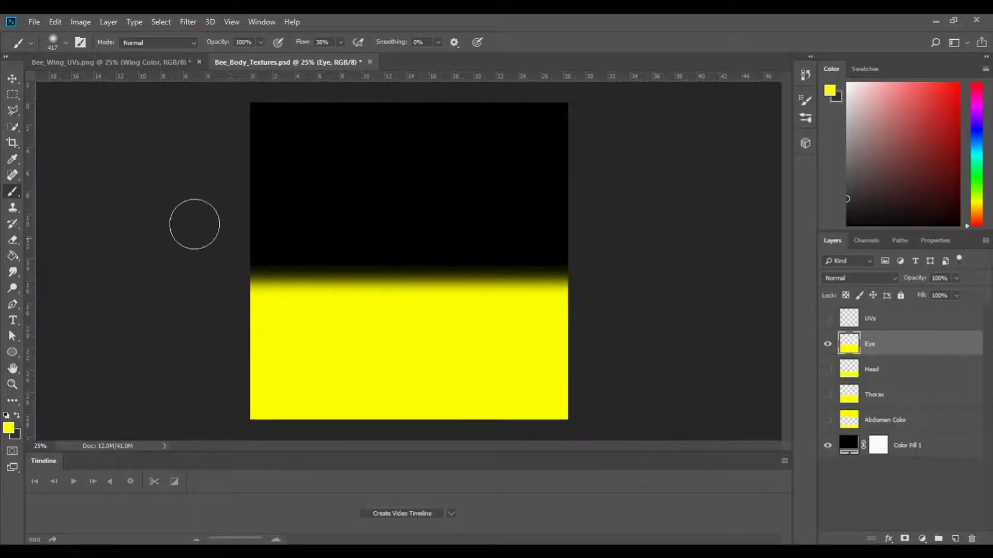
Step: Save the eye texture in the Game Design folder as Bee_Eye_Diffuse in Targa format
left_click(34, 23)
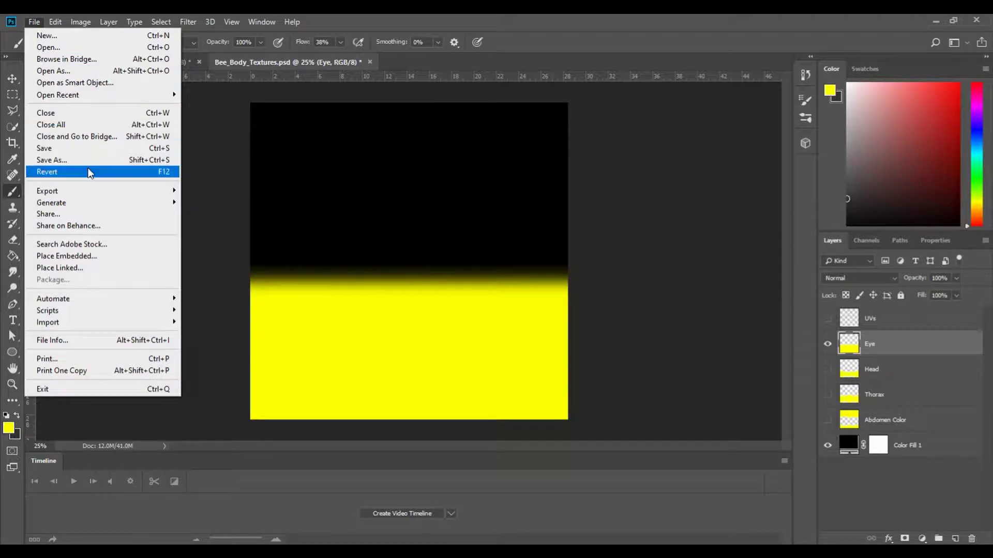
left_click(93, 166)
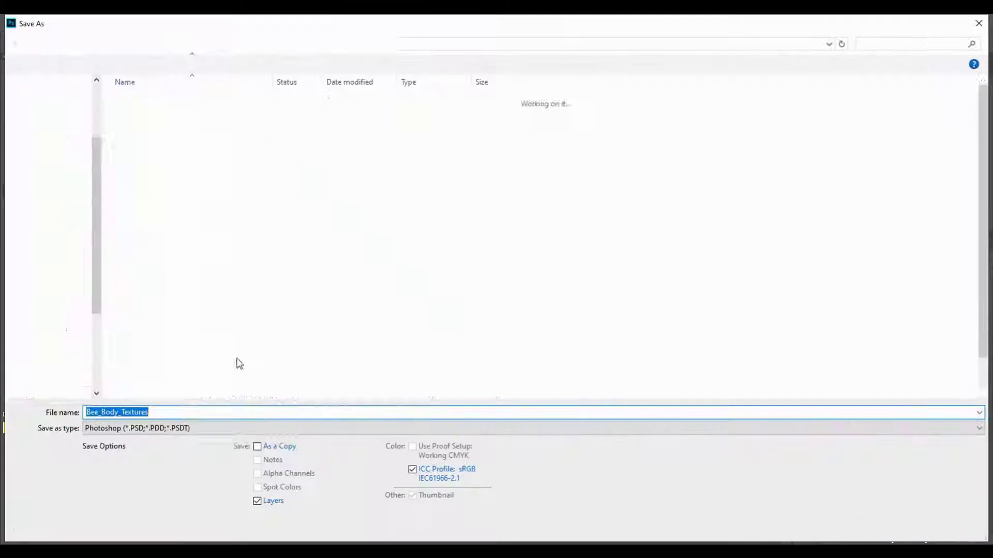
left_click(101, 413)
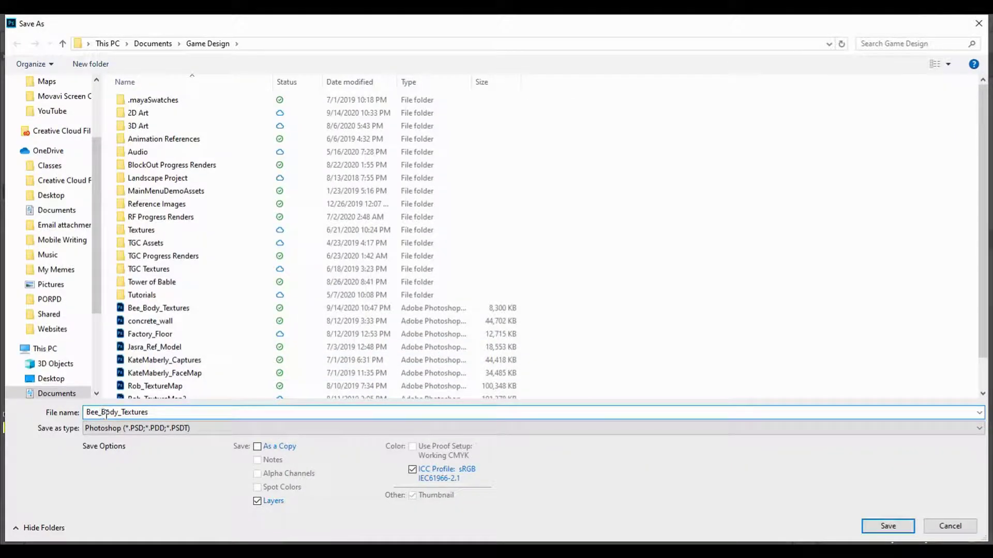
left_click_drag(101, 413, 223, 422)
type("Eye_Diffuse")
left_click(180, 428)
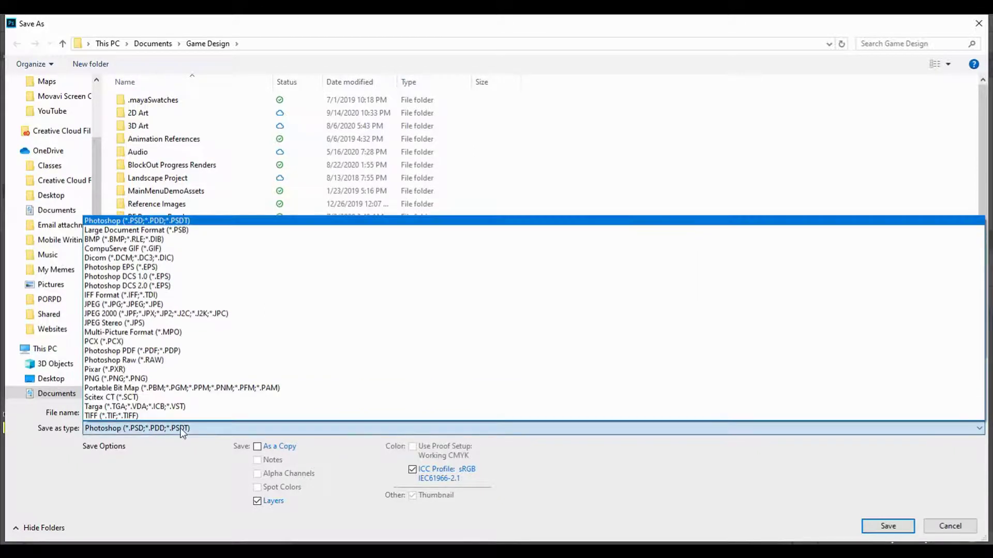
left_click(123, 406)
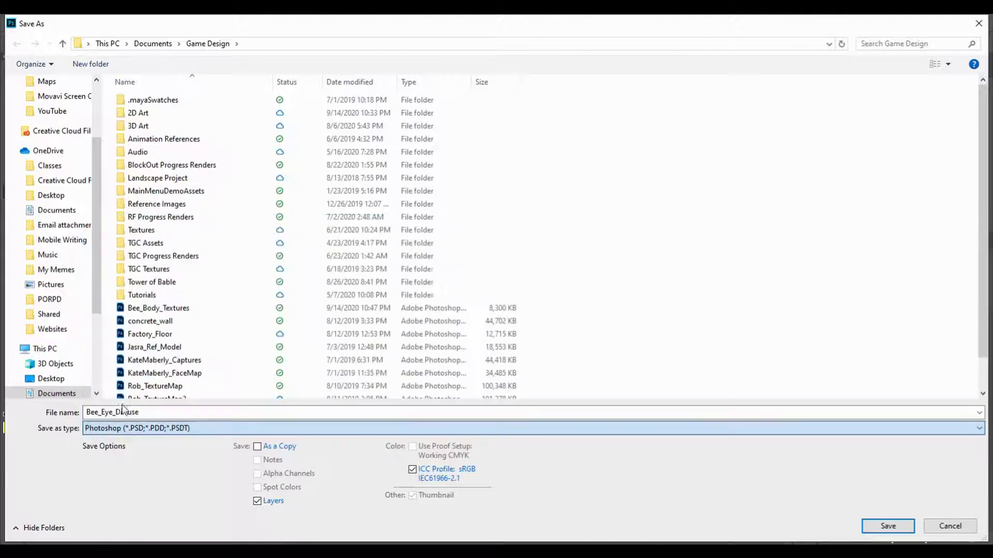
left_click(885, 527)
left_click(533, 195)
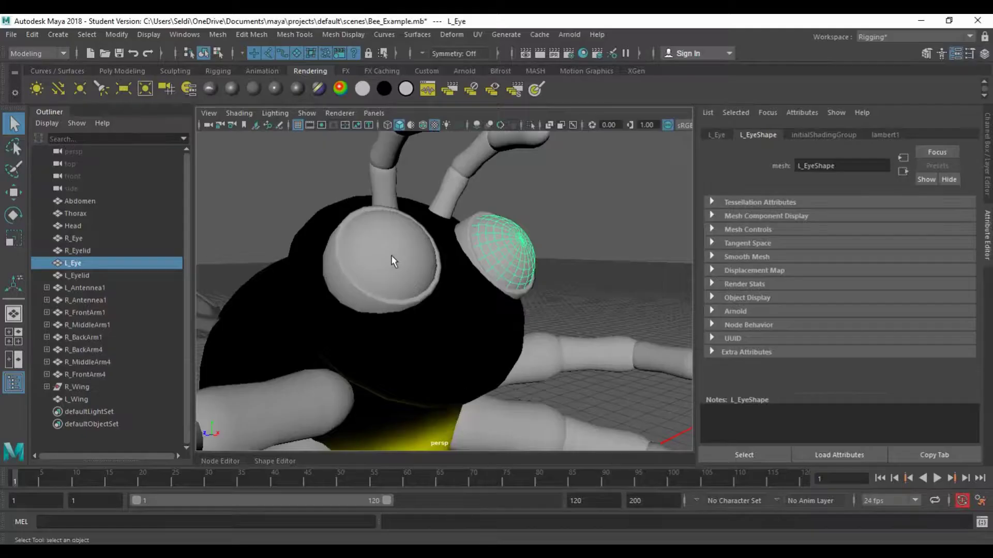
Step: Select the bee's right eye, R_Eye, in Maya and assign it a new Lambert material
left_click(390, 256)
left_click(257, 91)
left_click(838, 166)
double_click(837, 166)
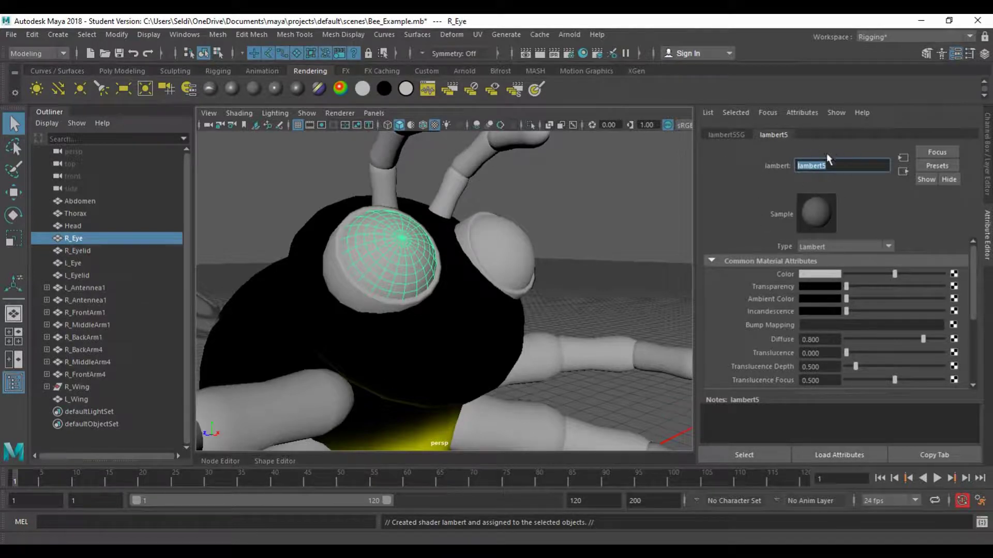
left_click(841, 247)
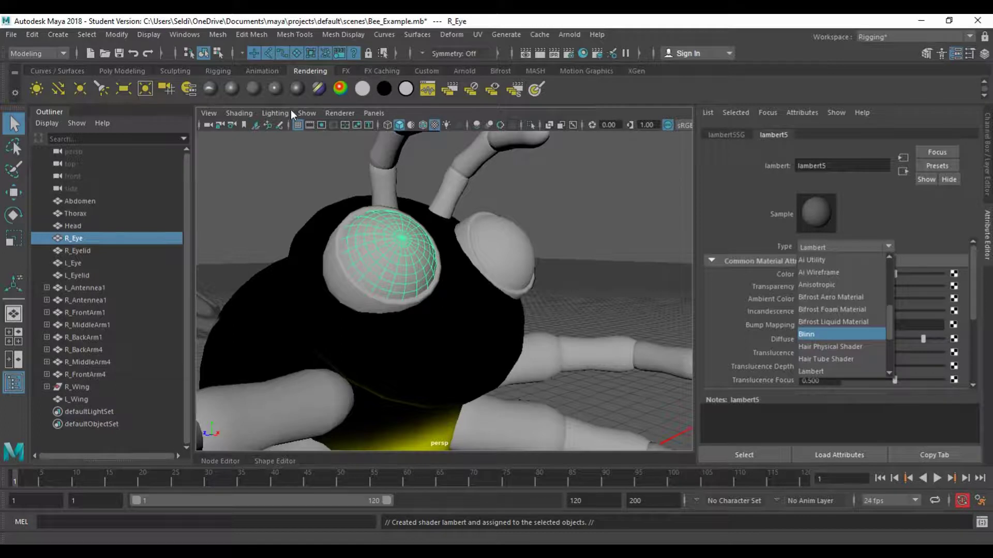
Step: Assign a new Phong material named EyeColor to R_Eye
left_click(277, 88)
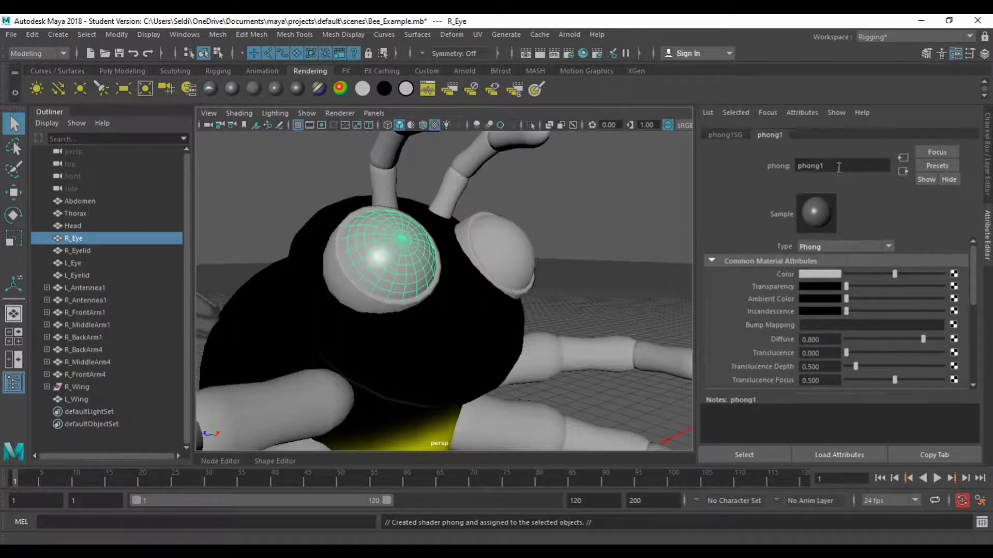
left_click(839, 167)
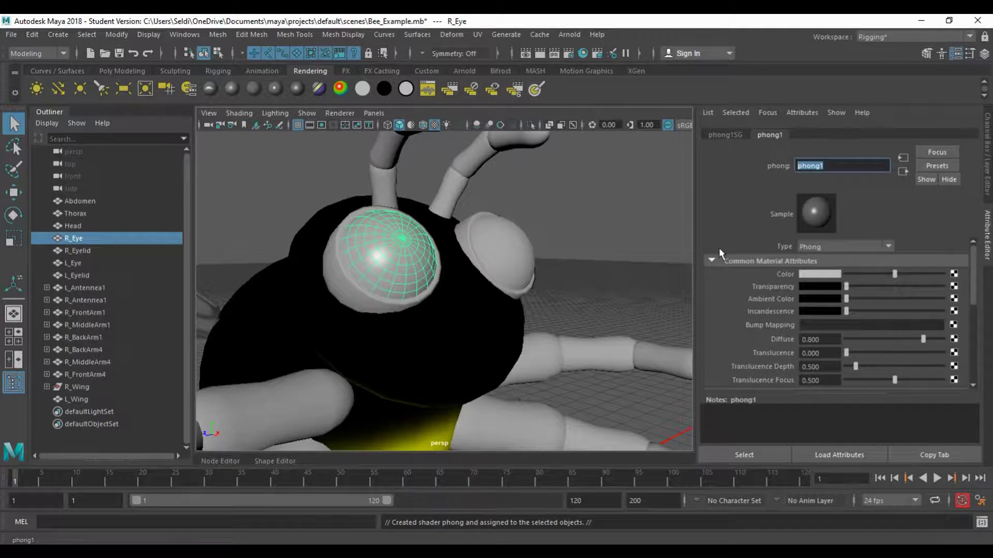
type("EyeColor")
key("Return")
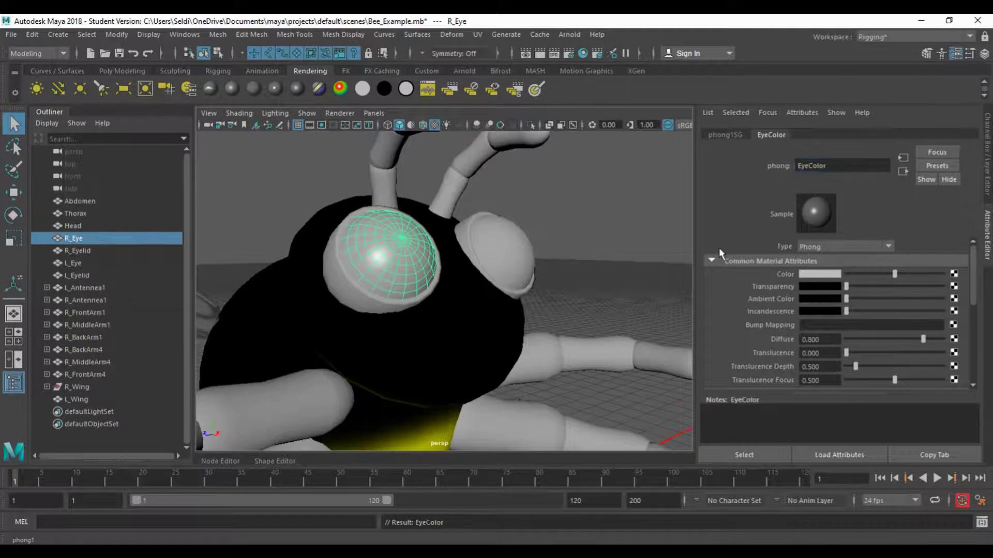
Step: Connect a file texture to EyeColor's color and load Bee_Eye_Diffuse.tga into it
left_click(954, 275)
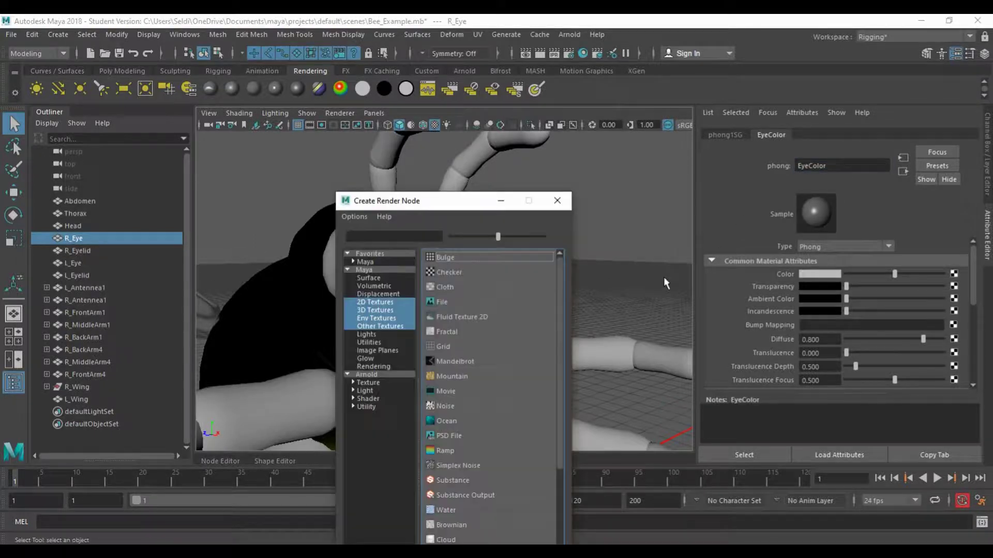
left_click(454, 307)
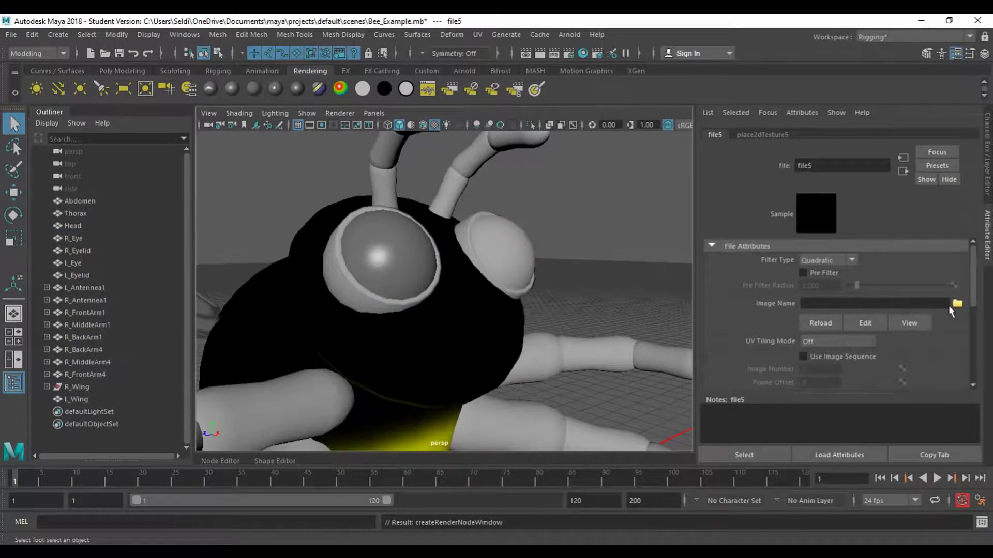
left_click(957, 304)
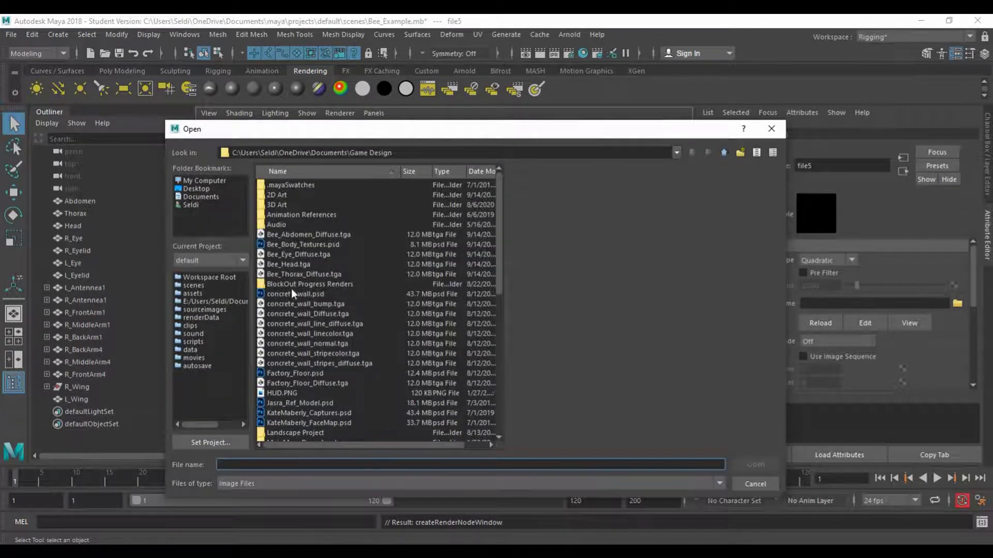
left_click(308, 255)
left_click(755, 464)
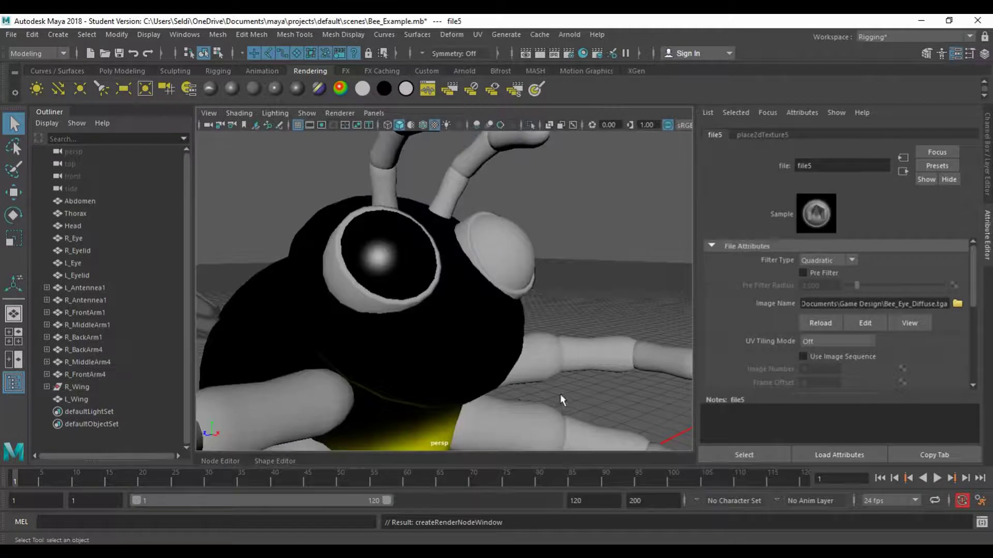
Step: Try rotating R_Eye to turn the yellow part of its texture toward the front, and undo the rotation
mouse_move(572, 279)
left_mouse_down("alt")
mouse_move(505, 284)
mouse_move(599, 279)
mouse_move(574, 281)
left_mouse_up("alt")
left_click(442, 280)
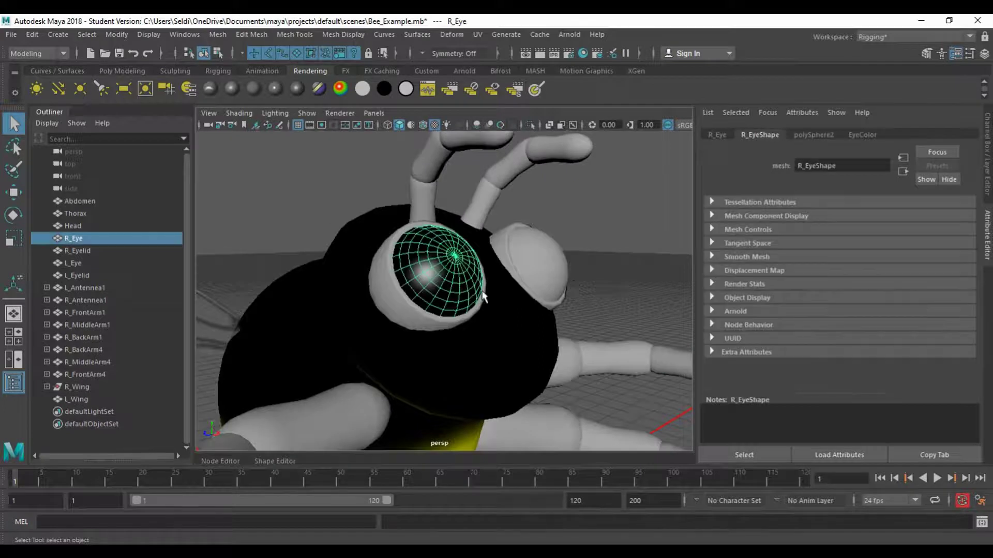
key("e")
left_click_drag(485, 295, 452, 244)
left_click_drag(524, 277, 612, 272, "alt")
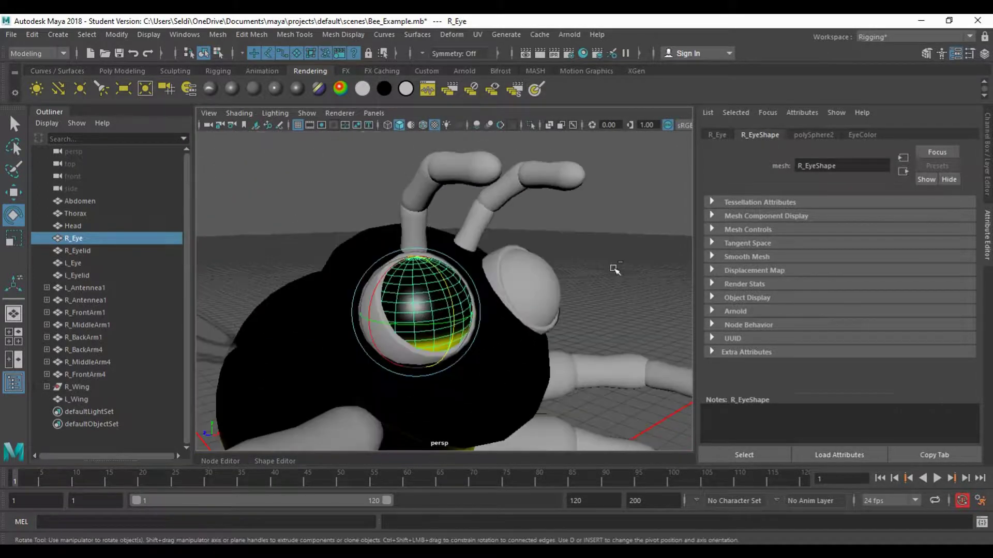
key("ctrl+z")
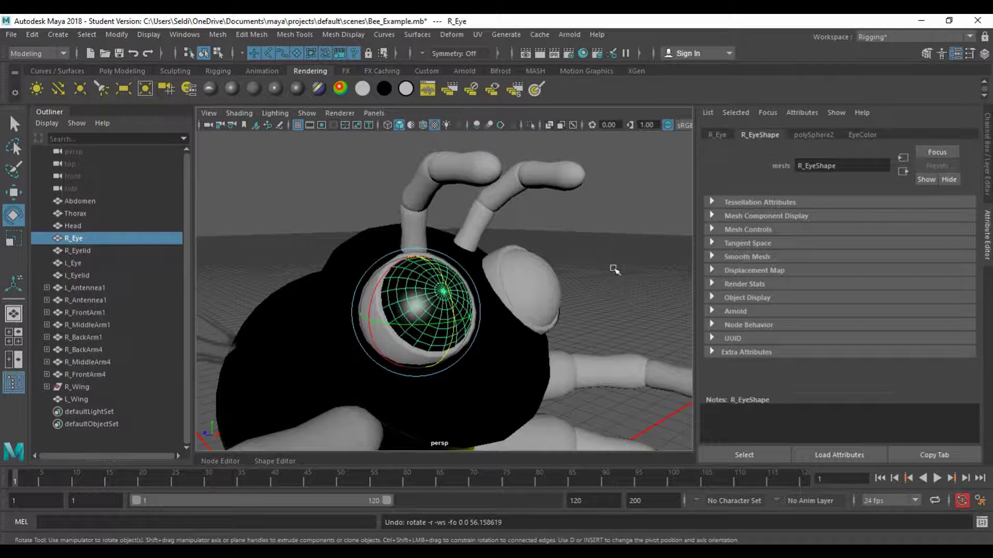
left_click(614, 269)
Step: Assign the existing EyeColor material to the bee's left eye, L_Eye
left_click(541, 298)
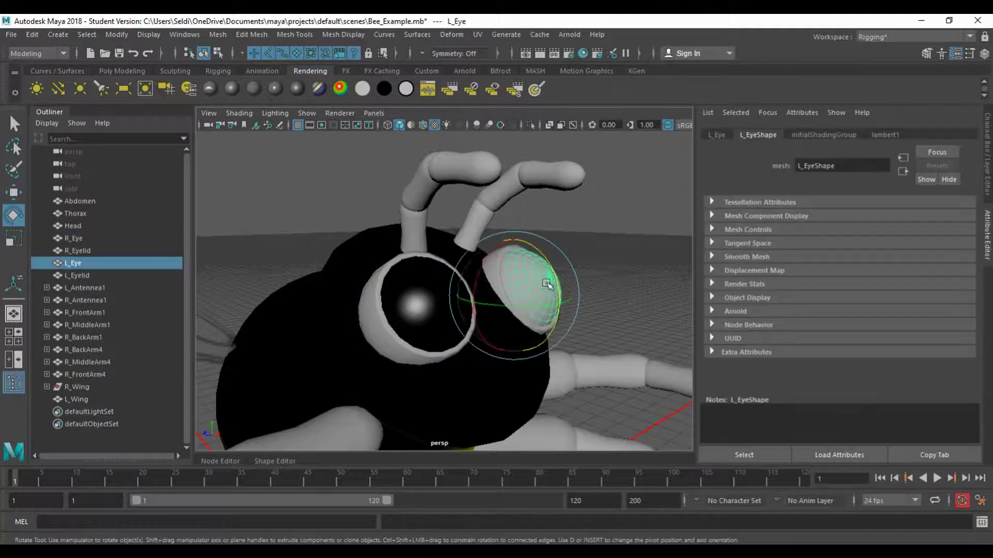
key("q")
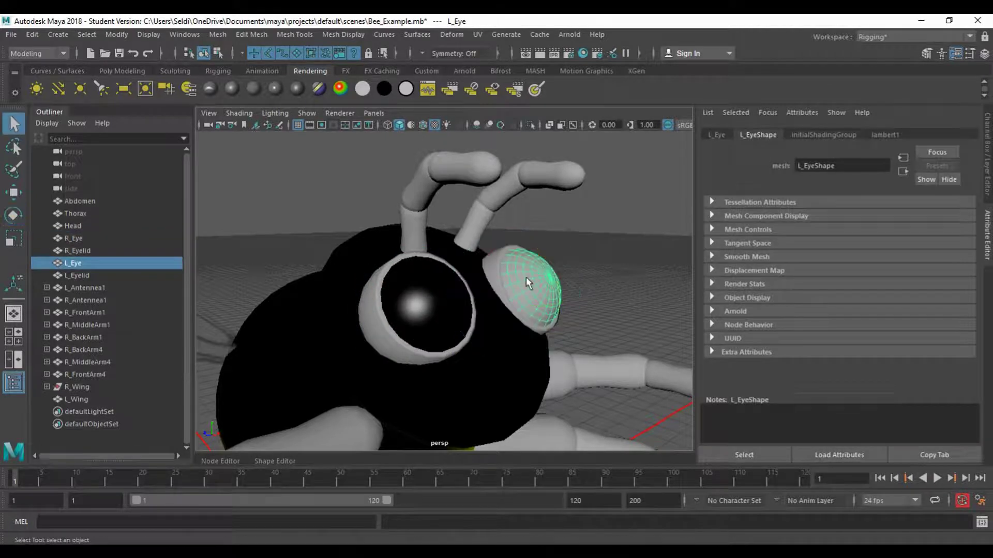
right_click(526, 279)
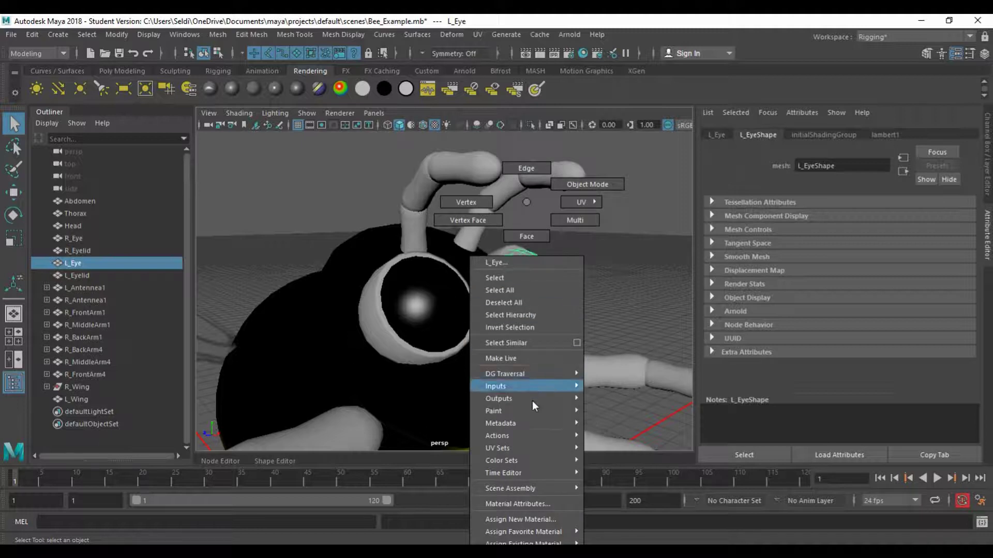
mouse_move(522, 543)
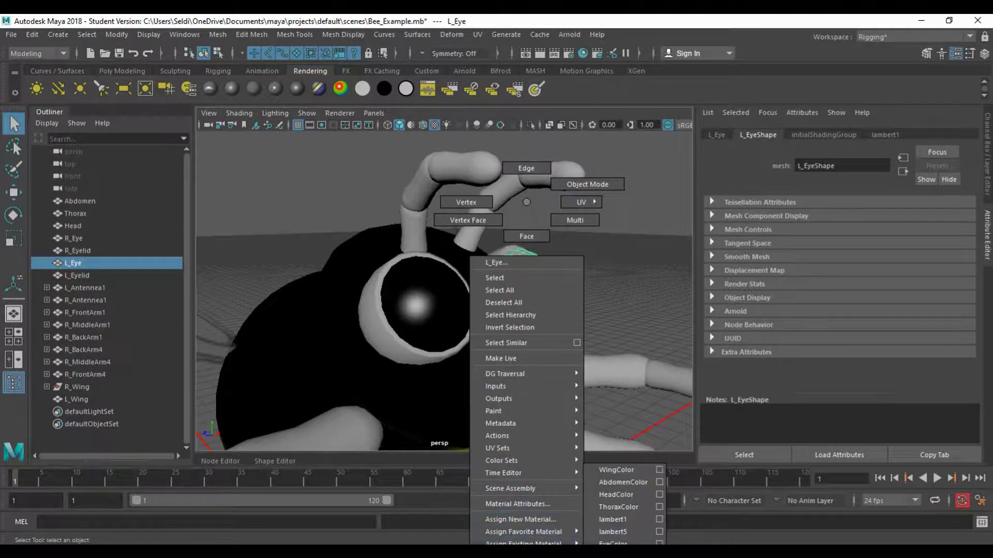
left_click(615, 542)
left_click(607, 293)
Step: Select the right eyelid, R_Eyelid, and examine its shape on the head from several angles
left_click_drag(607, 294, 468, 327, "alt")
scroll(469, 328, "up", 3)
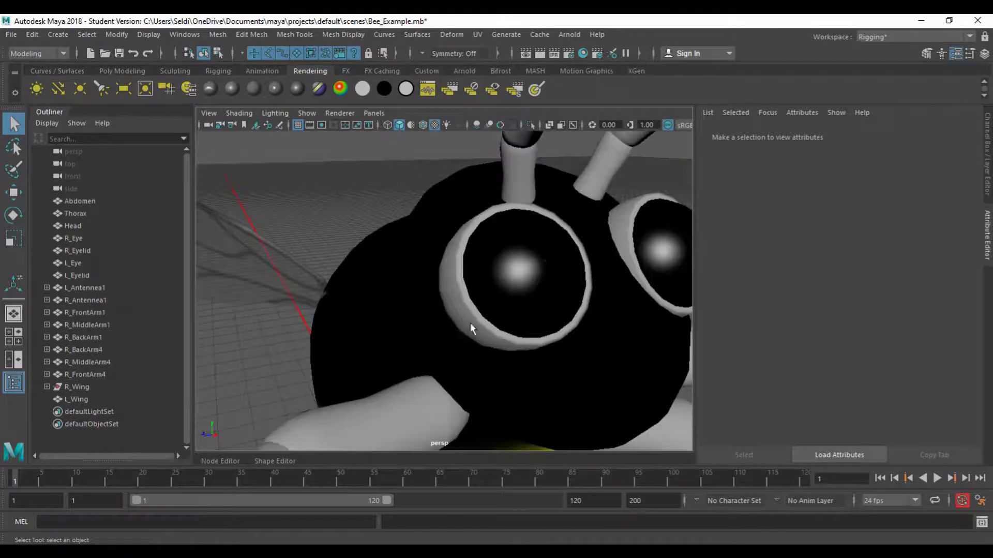
middle_click_drag(469, 328, 441, 321, "alt")
left_click(467, 358)
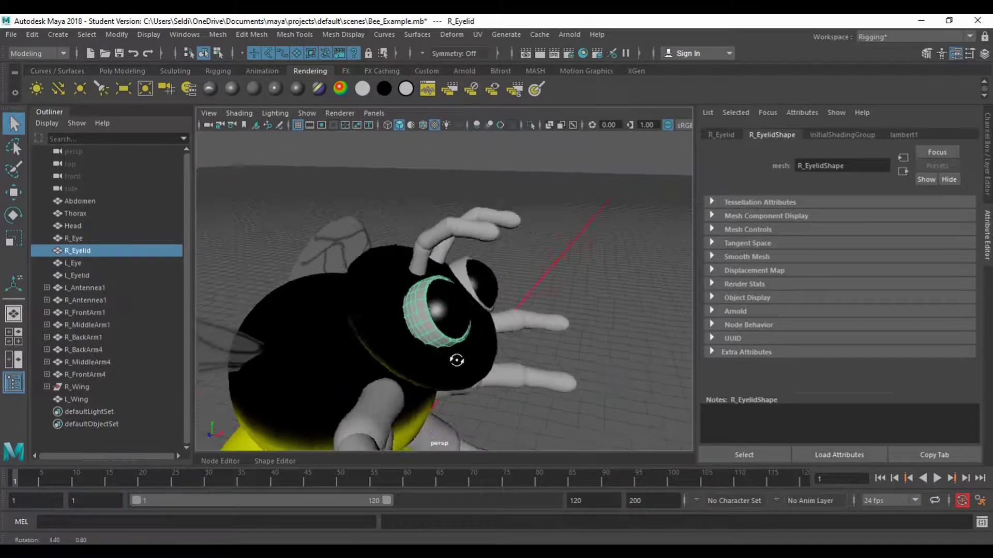
middle_click_drag(430, 368, 406, 330, "alt")
scroll(407, 332, "up", 2)
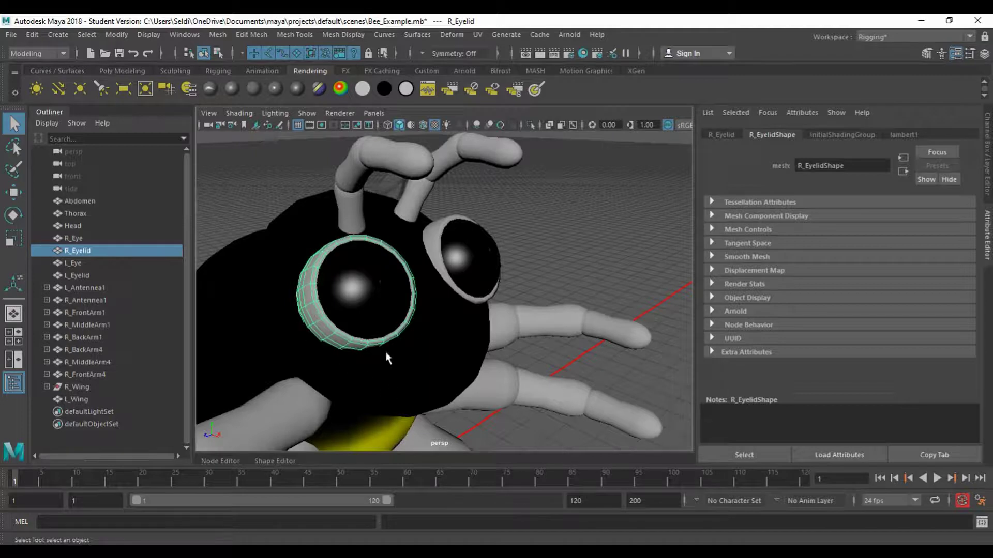
left_click_drag(386, 381, 424, 366, "alt")
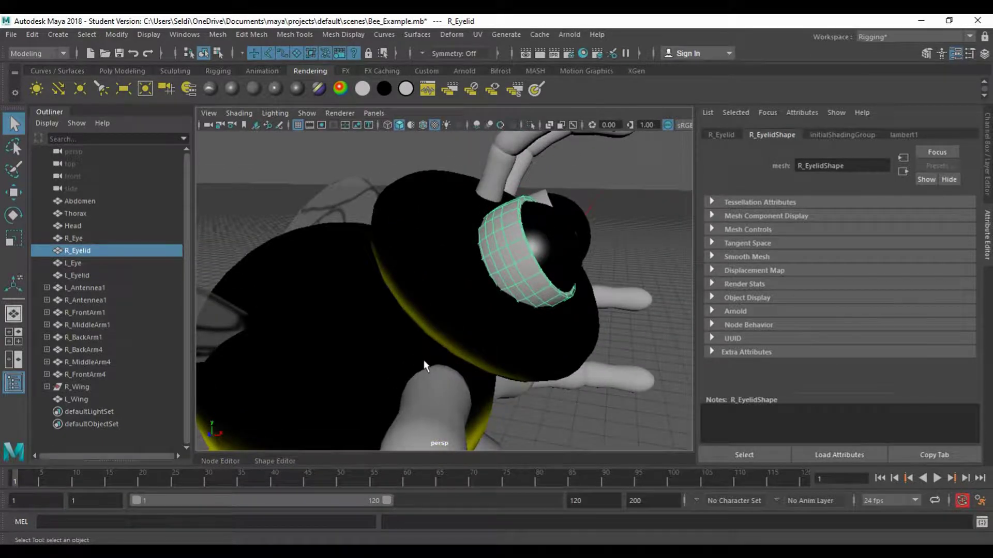
left_click(475, 309)
left_click(515, 271)
left_click_drag(594, 271, 559, 269, "alt")
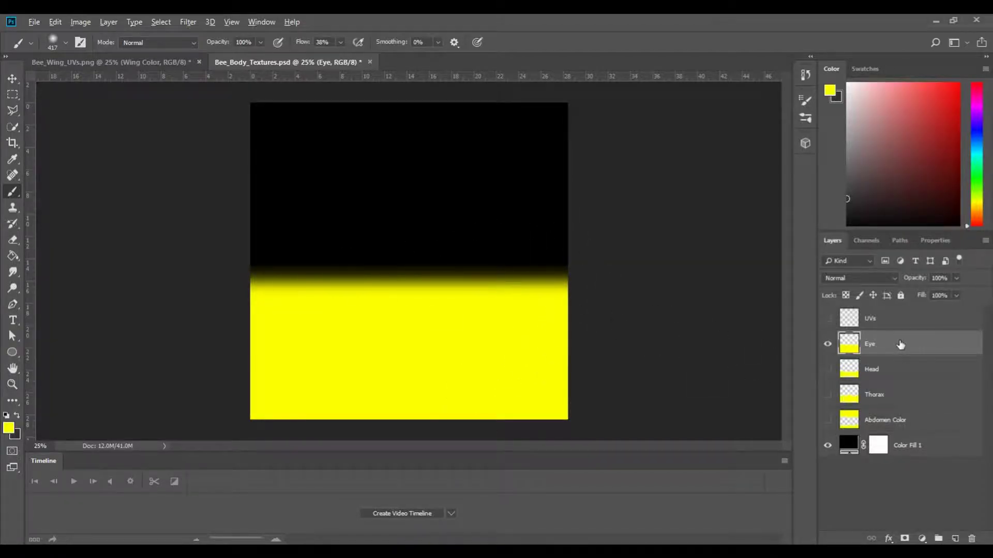
Step: In Photoshop, duplicate the Eye layer of Bee_Body_Textures.psd and rename the copy Eye Lid
key("ctrl+j")
double_click(882, 345)
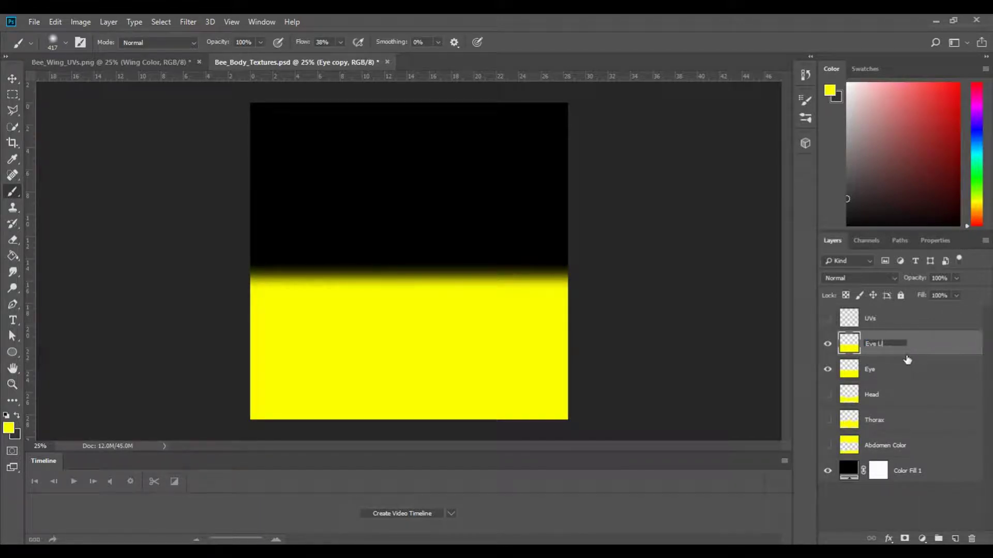
key("Return")
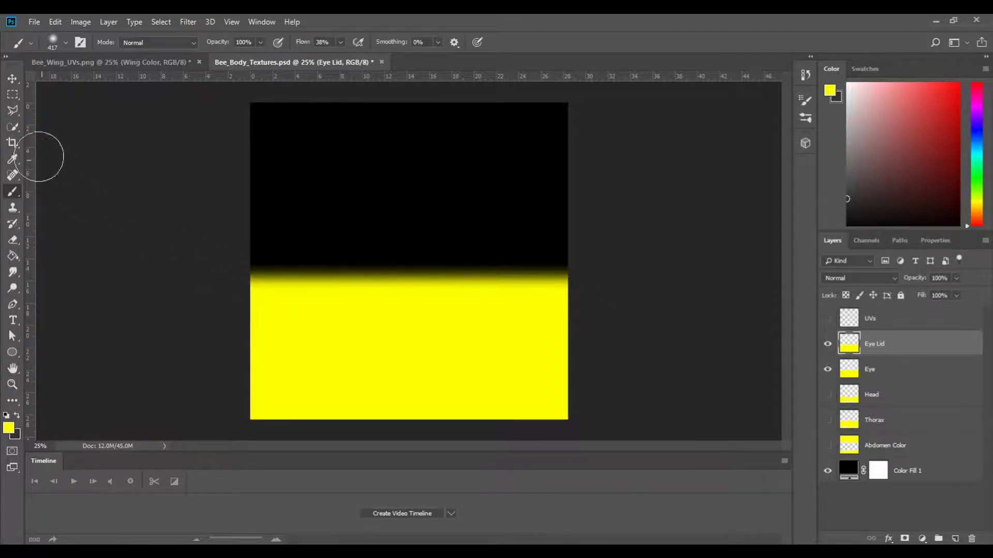
Step: Hide the Eye layer and replace Eye Lid's paint with a flat yellow fill over about the lower four-fifths of the canvas
left_click(17, 99)
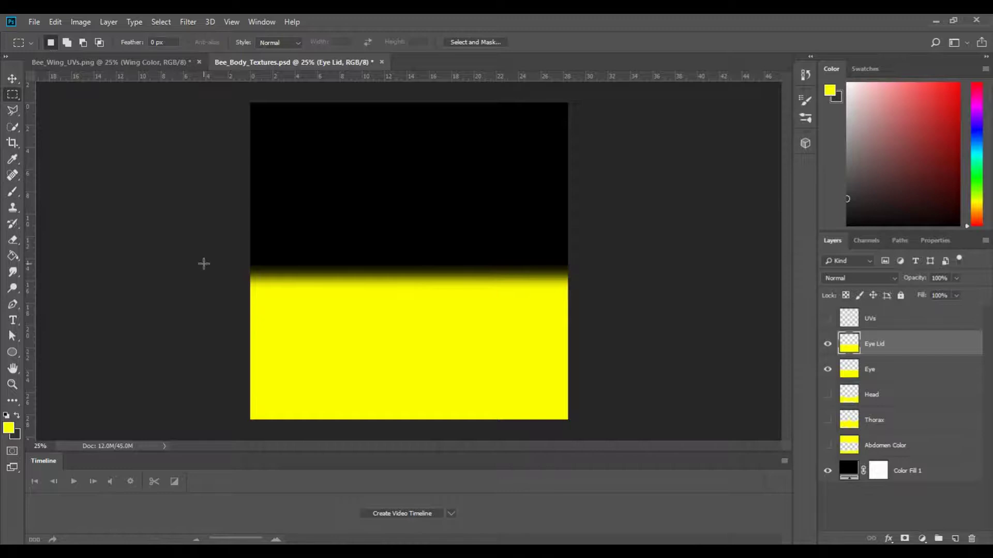
left_click_drag(188, 172, 713, 456)
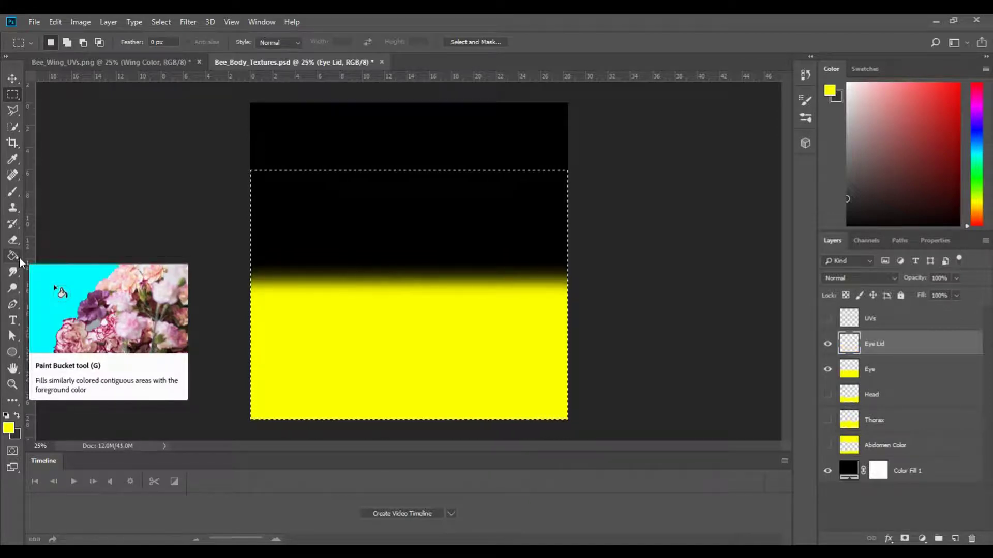
left_click(828, 370)
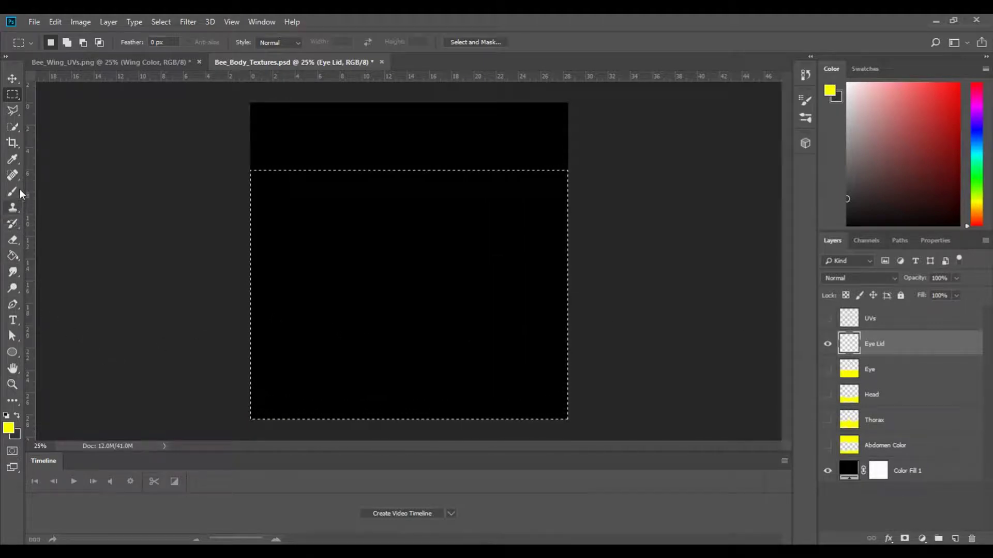
left_click(13, 256)
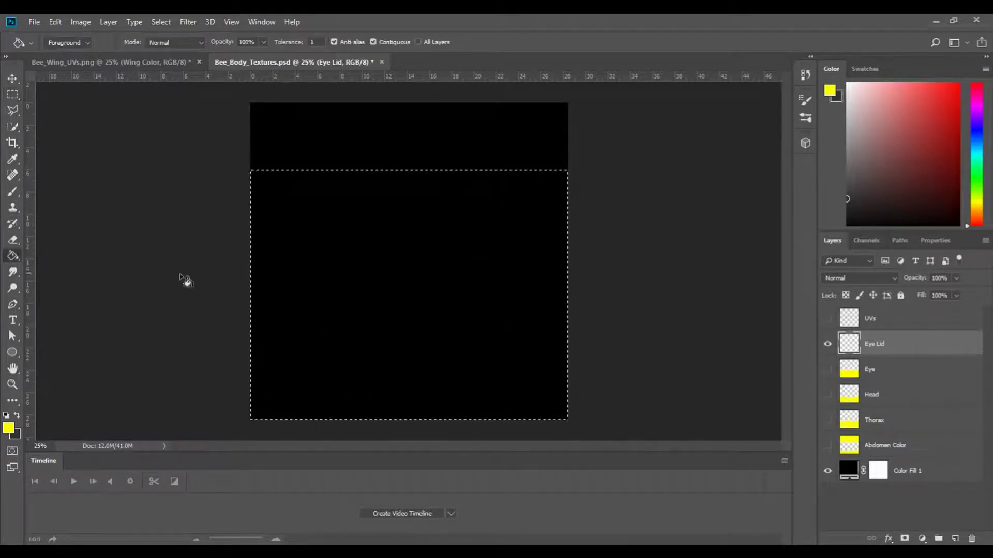
left_click(305, 274)
Step: Deselect the area and brush yellow along the fill's upper edge on Eye Lid to blend it softly into the black
key("ctrl+d")
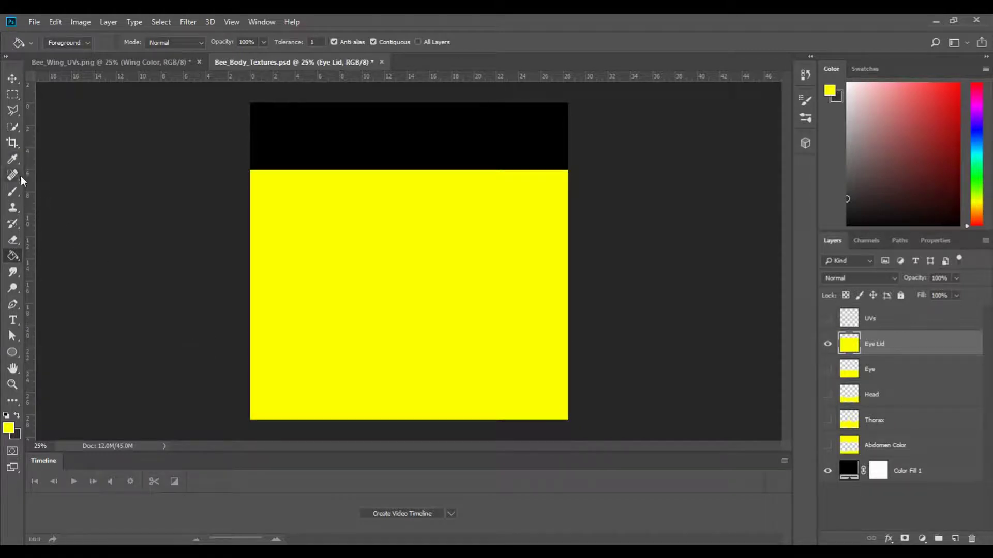
left_click(14, 192)
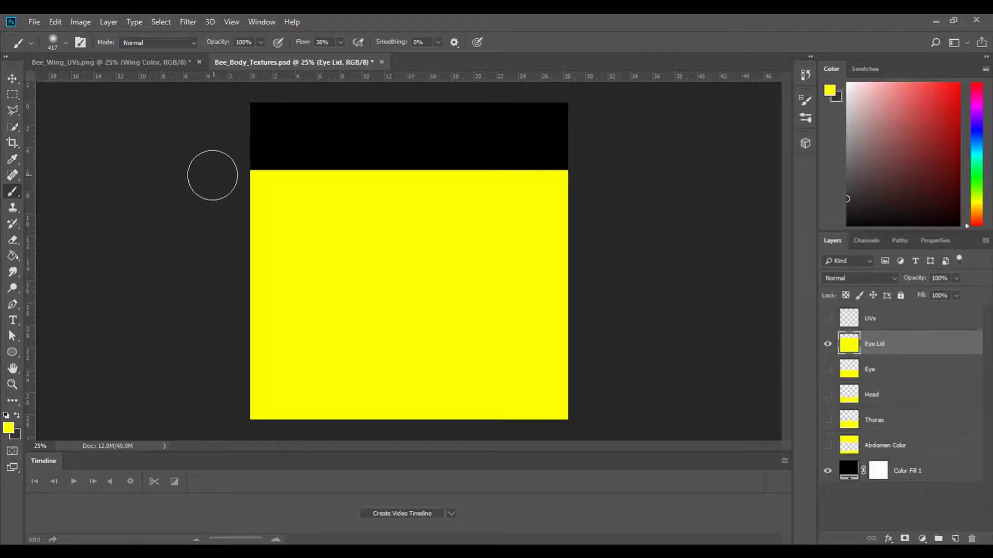
mouse_move(212, 175)
left_mouse_down()
mouse_move(589, 171)
mouse_move(432, 171)
mouse_move(576, 170)
mouse_move(536, 193)
mouse_move(439, 204)
mouse_move(514, 232)
left_mouse_up()
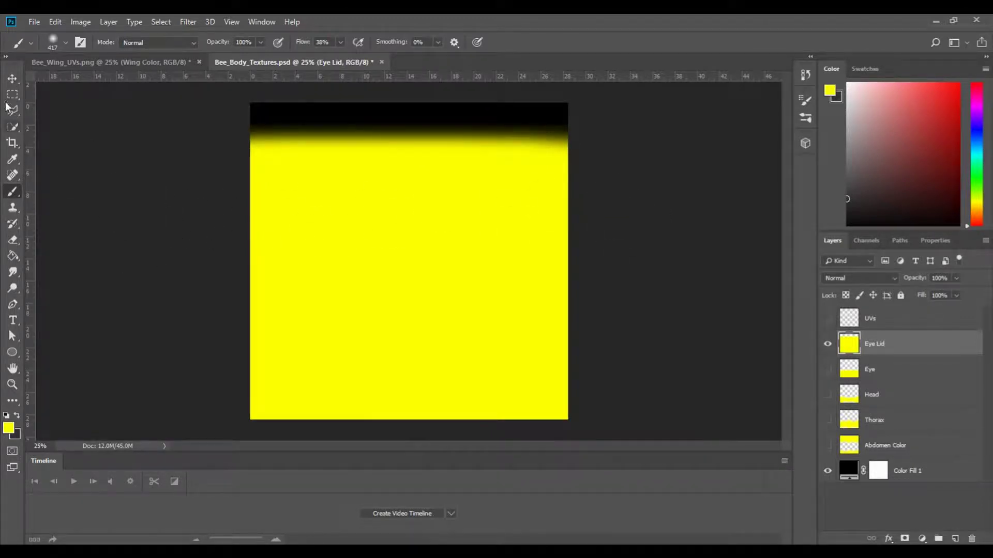
Step: Save the eyelid texture as a Targa file named Bee_Eyelid in the Game Design folder at 24 bits/pixel
left_click(34, 21)
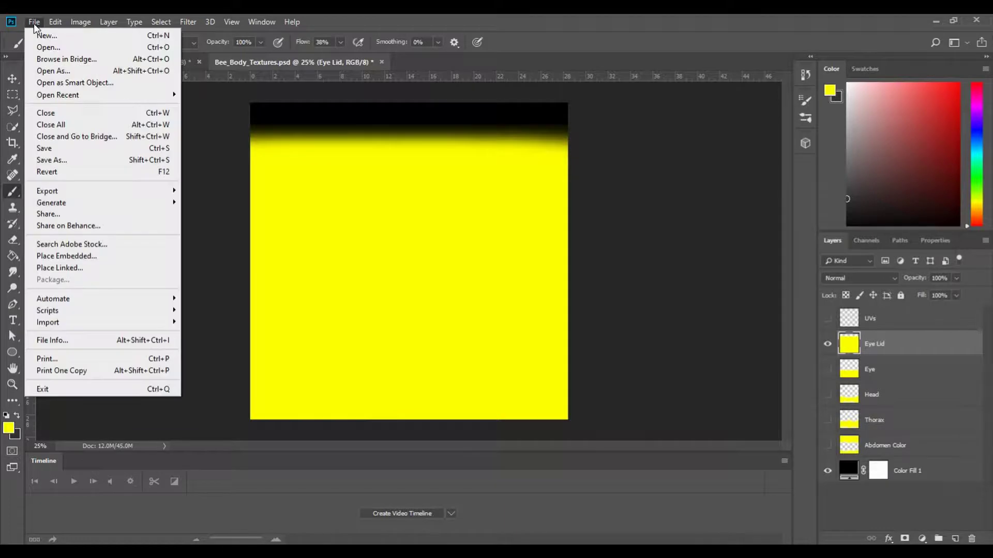
left_click(73, 160)
left_click(175, 429)
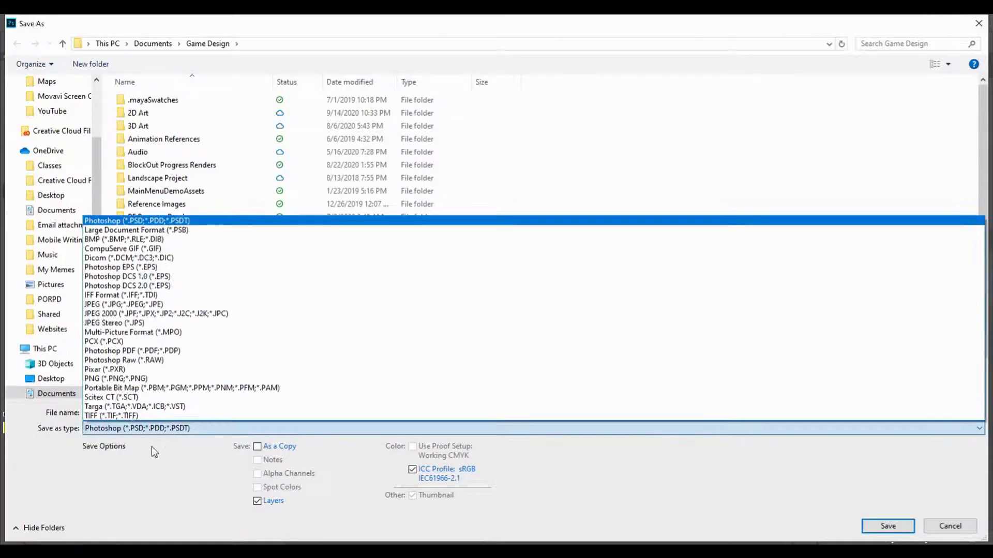
left_click(120, 401)
left_click(142, 413)
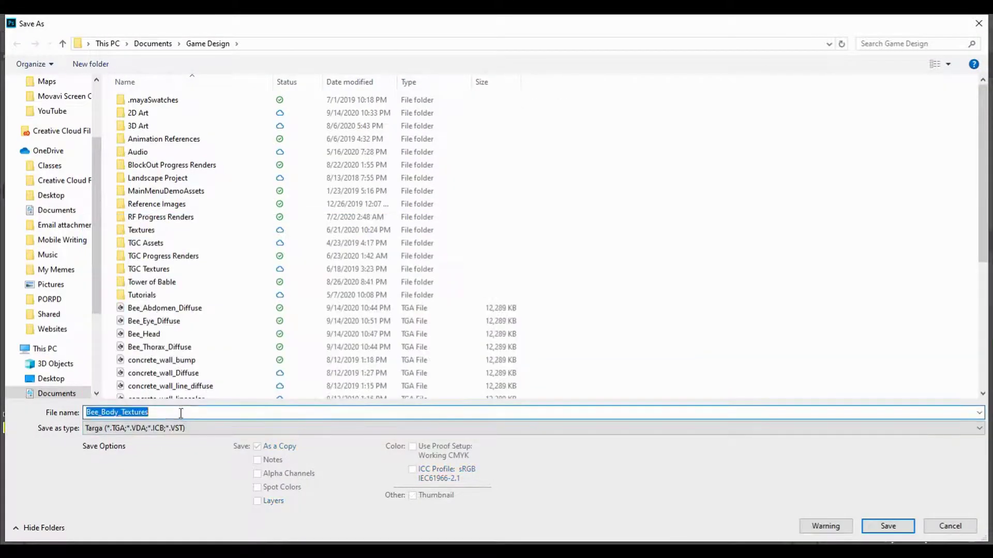
left_click_drag(149, 413, 114, 417)
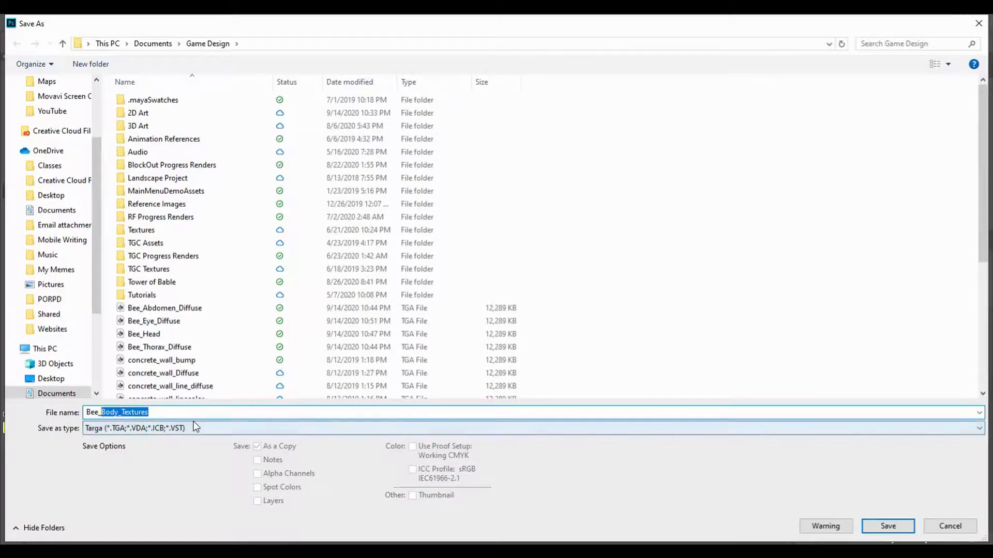
type("Eye")
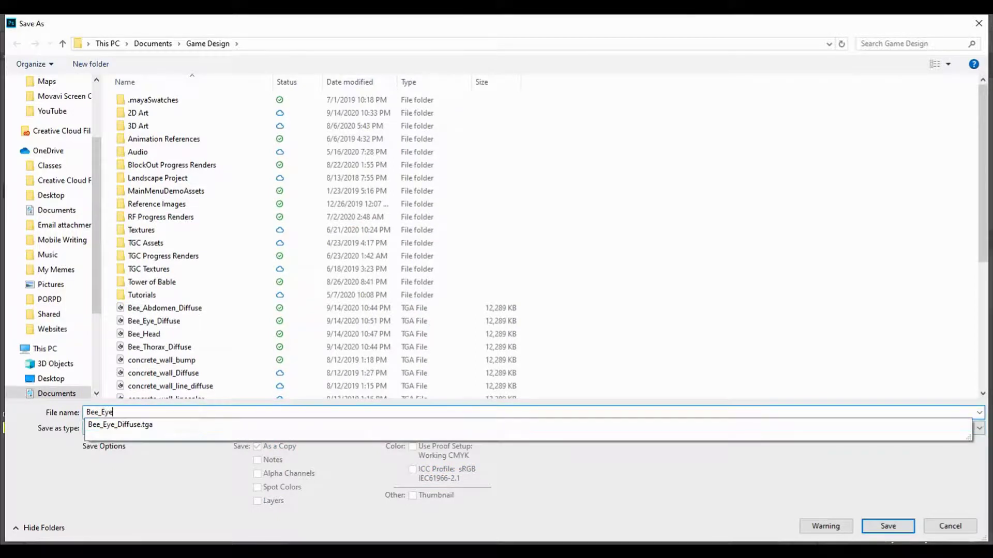
type("Li")
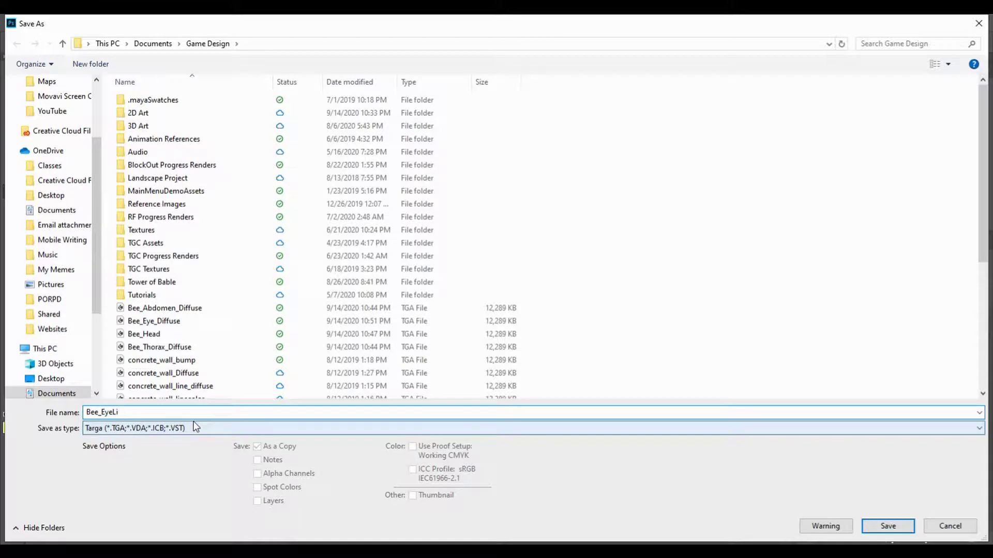
key("BackSpace")
type("lid")
key("Return")
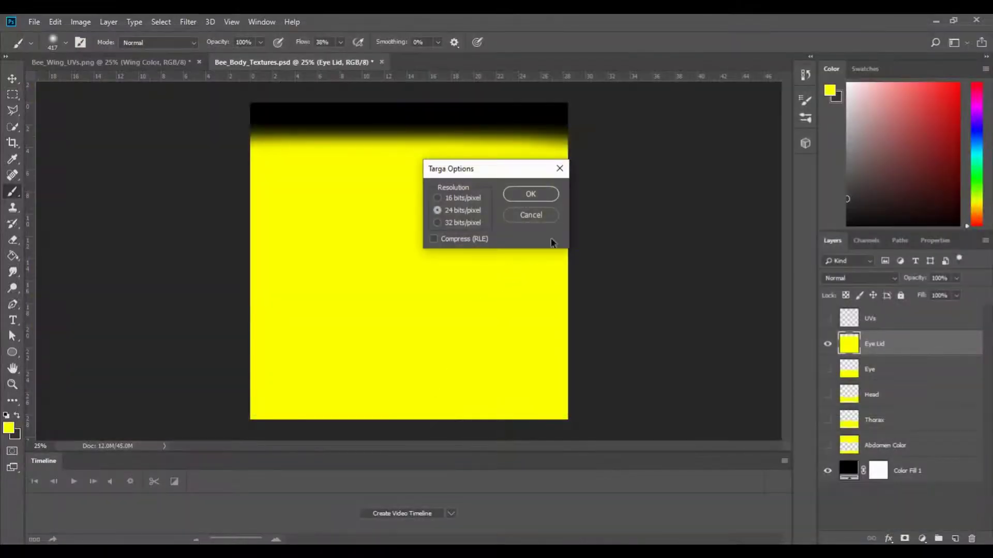
left_click(536, 202)
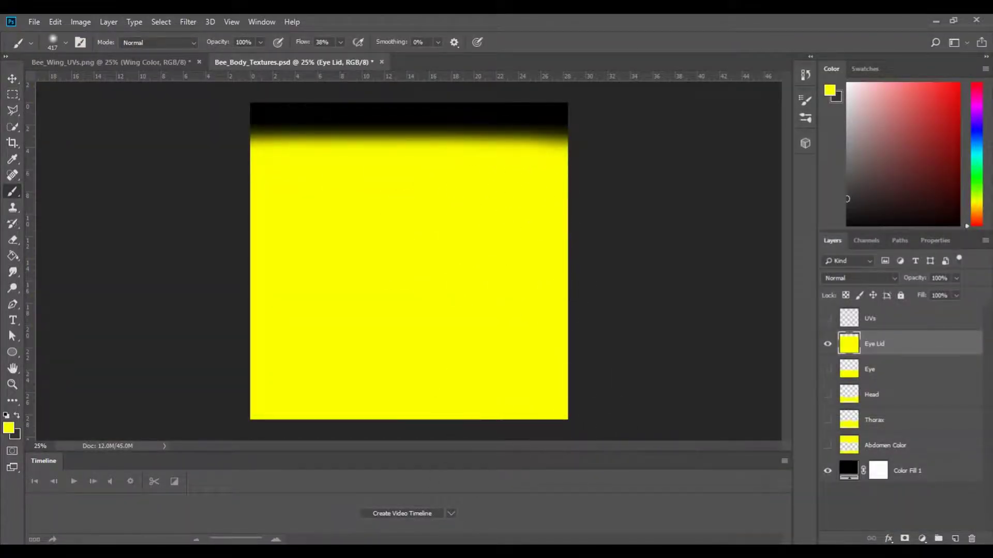
Step: Return to Maya and assign a new Lambert material named EyelidColor to R_Eyelid
mouse_move(517, 548)
left_click(484, 501)
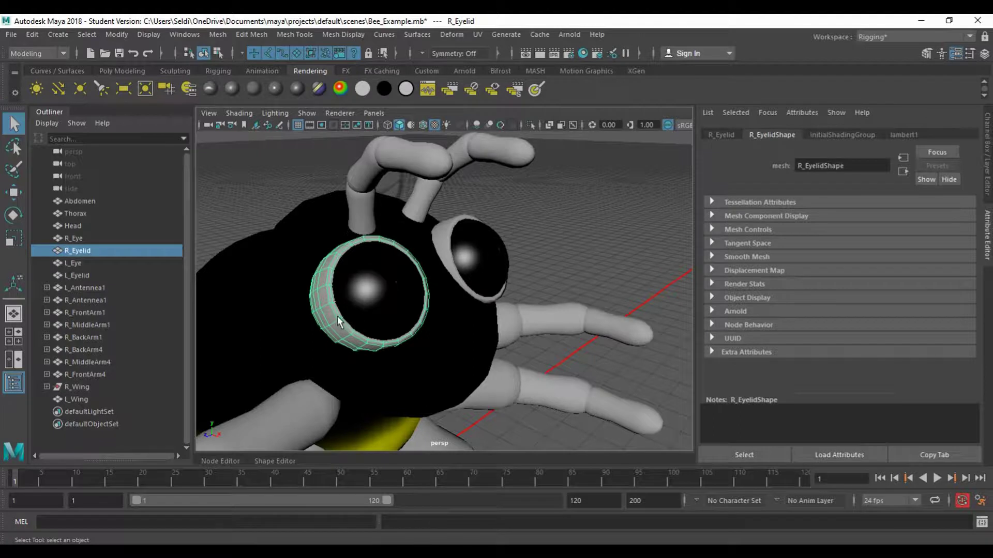
left_click(255, 90)
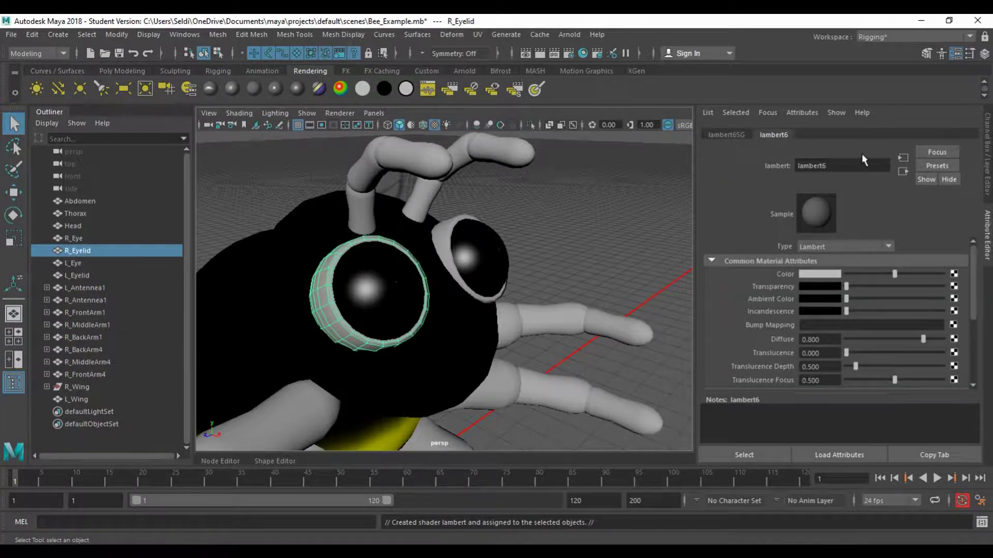
double_click(861, 164)
type("E")
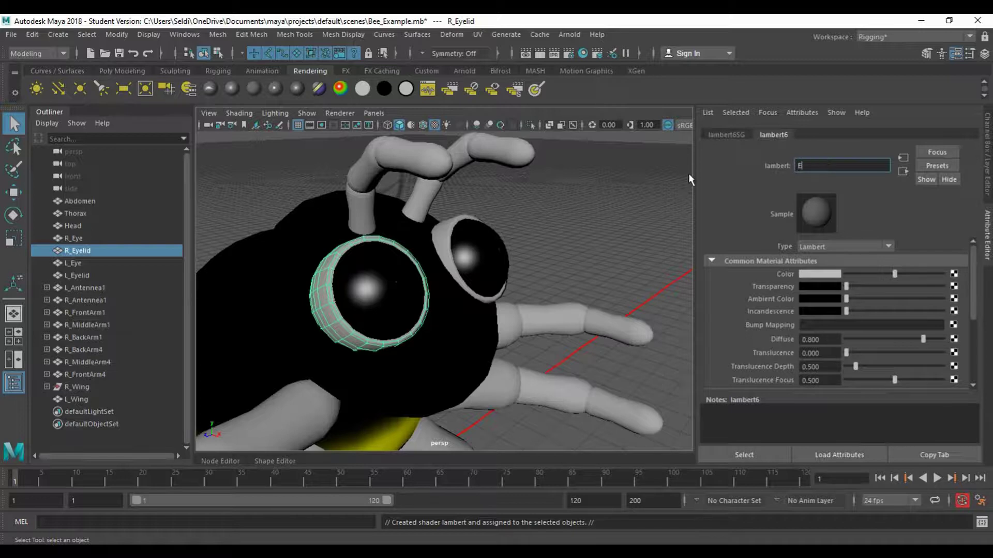
type("yelidColor")
key("Return")
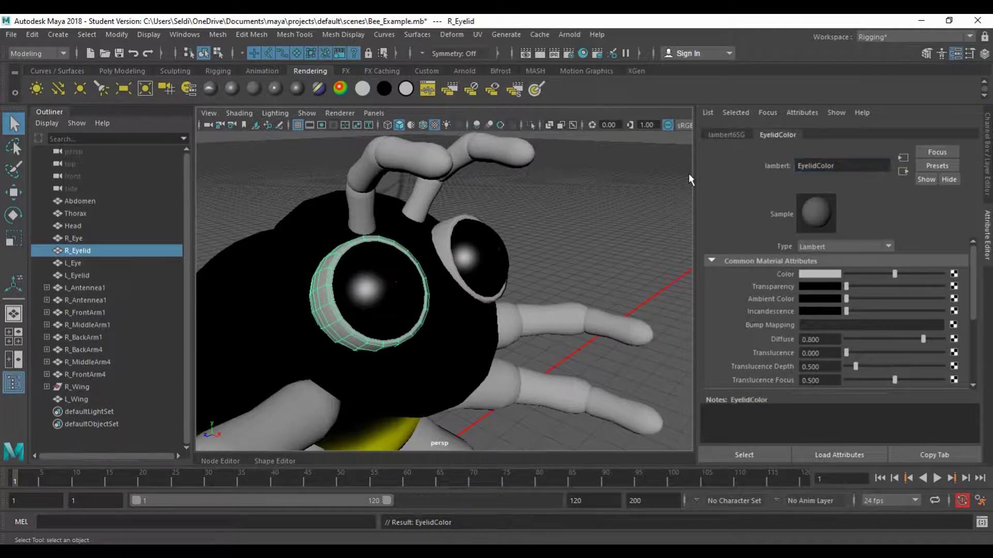
Step: Connect a file texture to EyelidColor's color, load Bee_Eyelid.tga into it, and inspect the textured eyelid
left_click(954, 275)
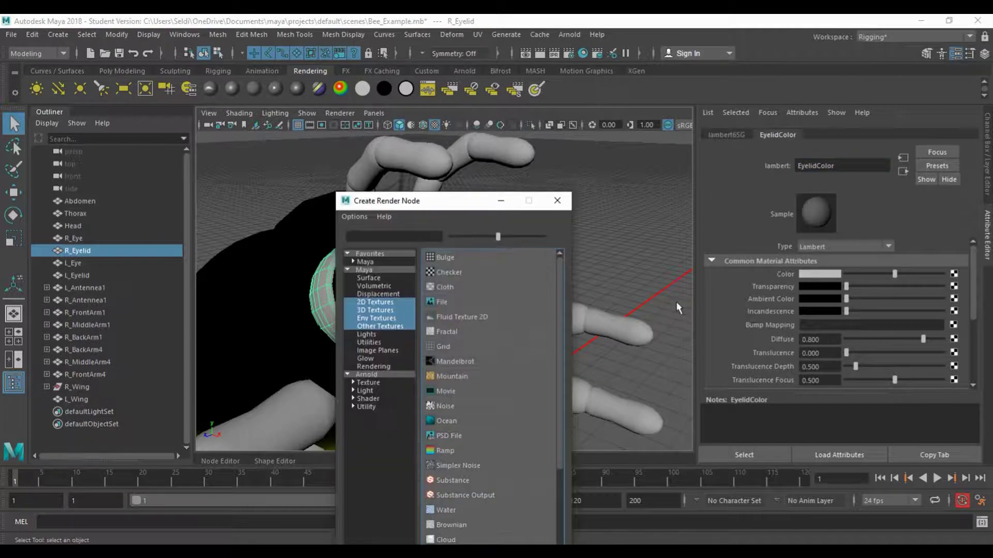
left_click(440, 300)
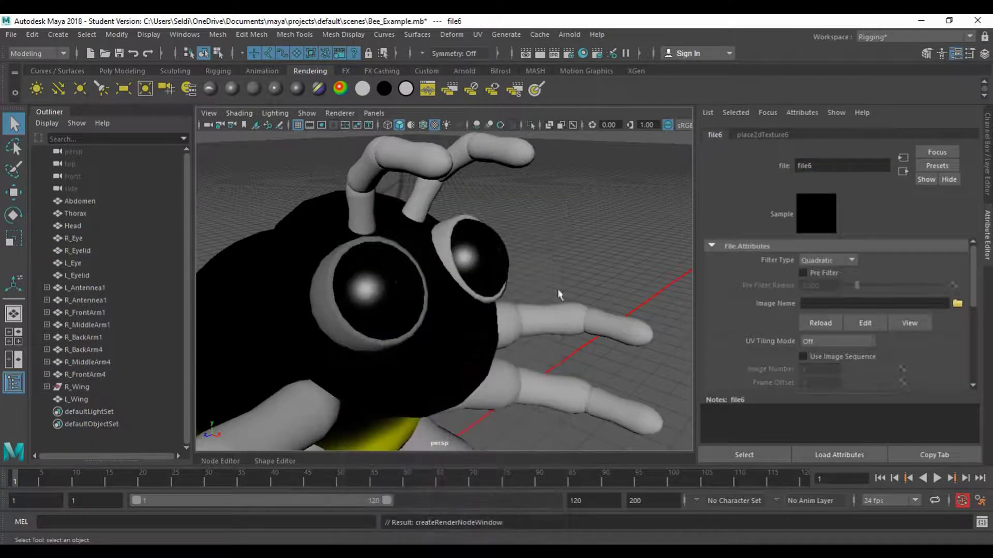
left_click(957, 303)
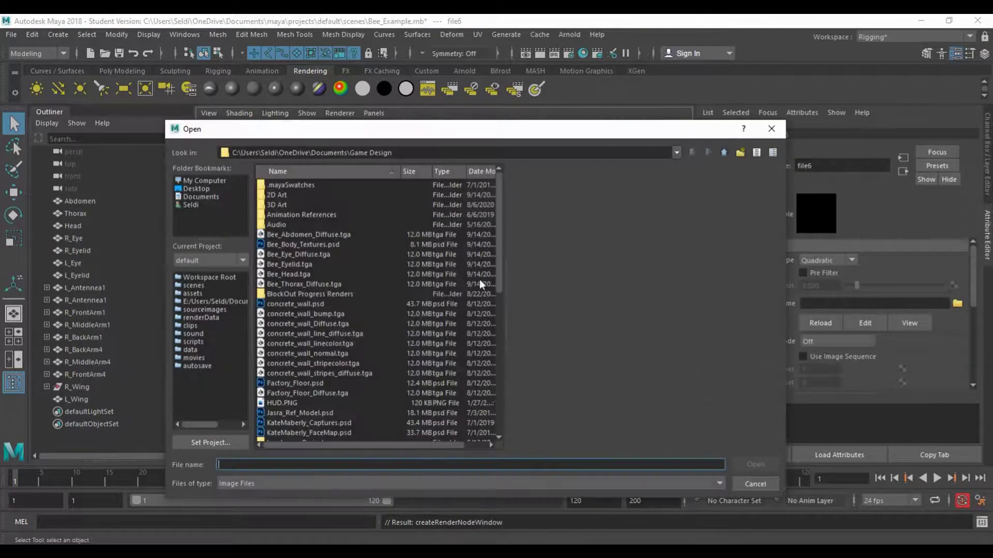
double_click(297, 266)
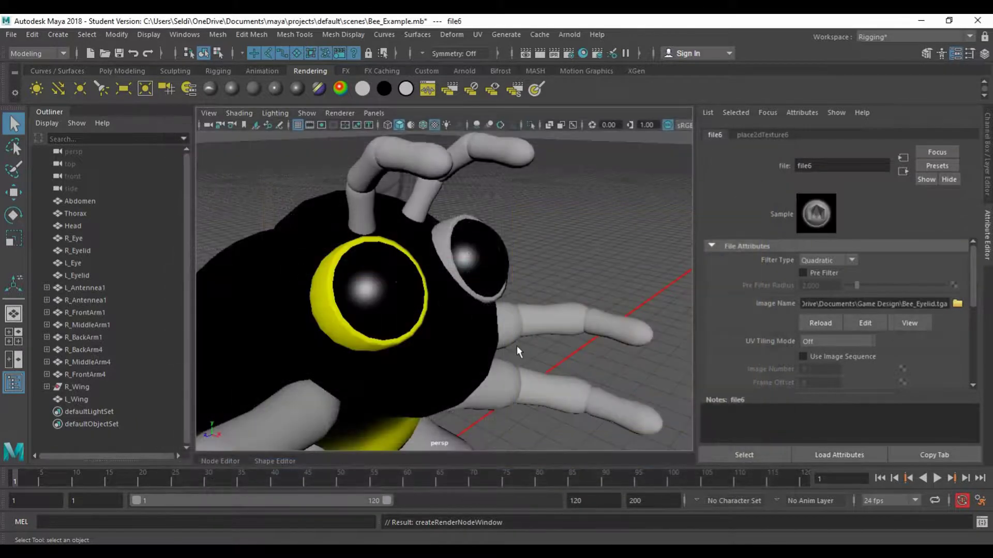
left_click_drag(501, 285, 527, 272, "alt")
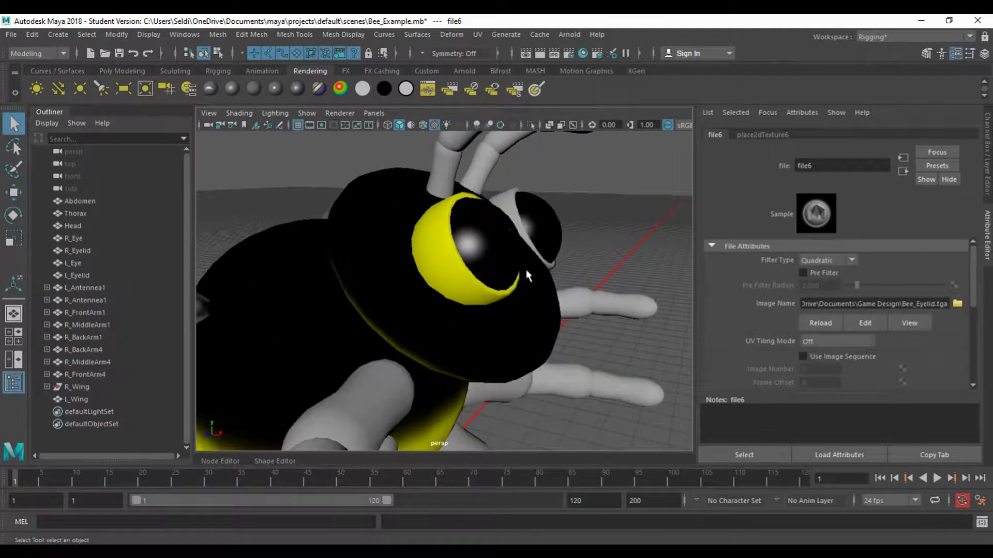
Step: Try assigning the existing EyeColor material to L_Eyelid
scroll(527, 275, "down", 4)
mouse_move(583, 366)
left_mouse_down("alt")
mouse_move(556, 333)
mouse_move(598, 359)
left_mouse_up("alt")
scroll(581, 334, "up", 5)
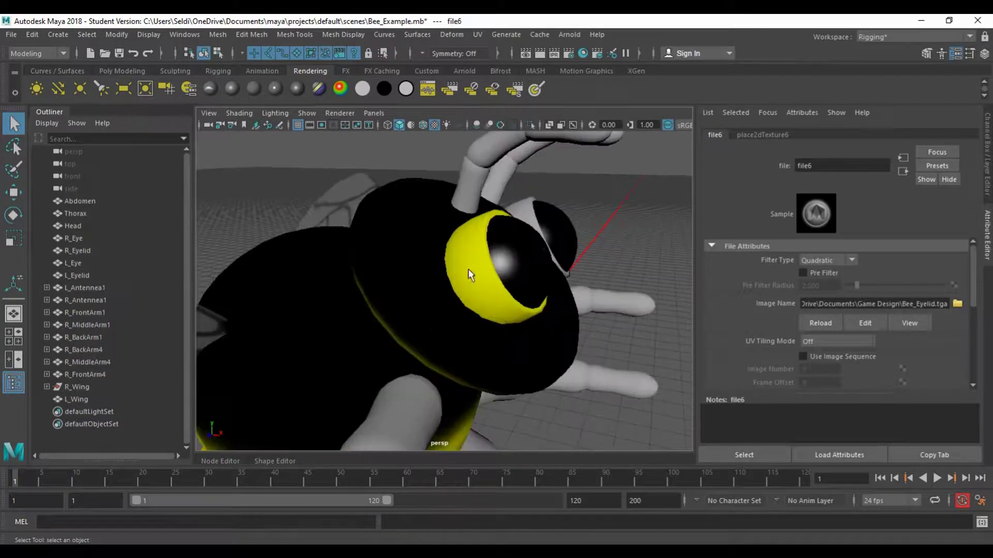
left_click_drag(469, 278, 439, 282, "alt")
left_click(422, 247)
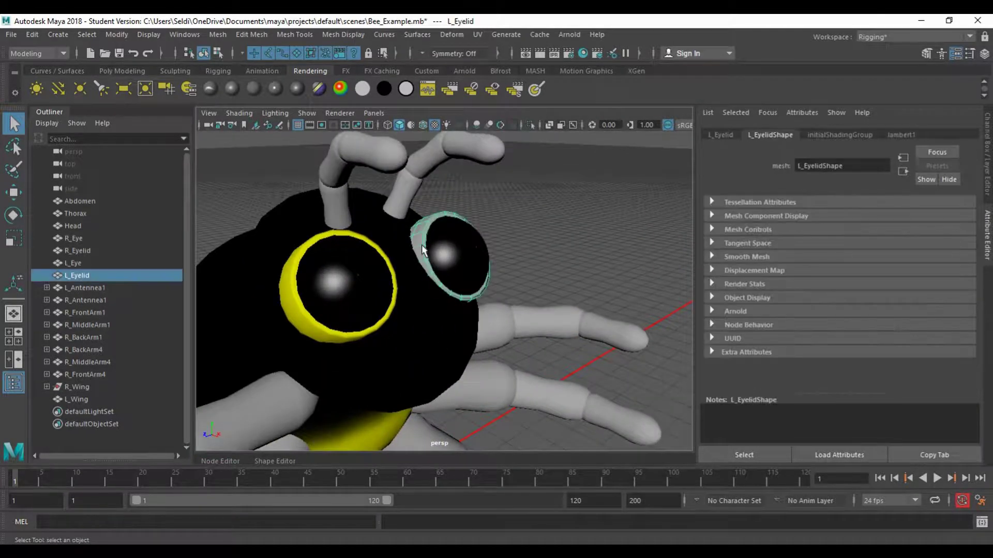
right_click(422, 247)
mouse_move(419, 543)
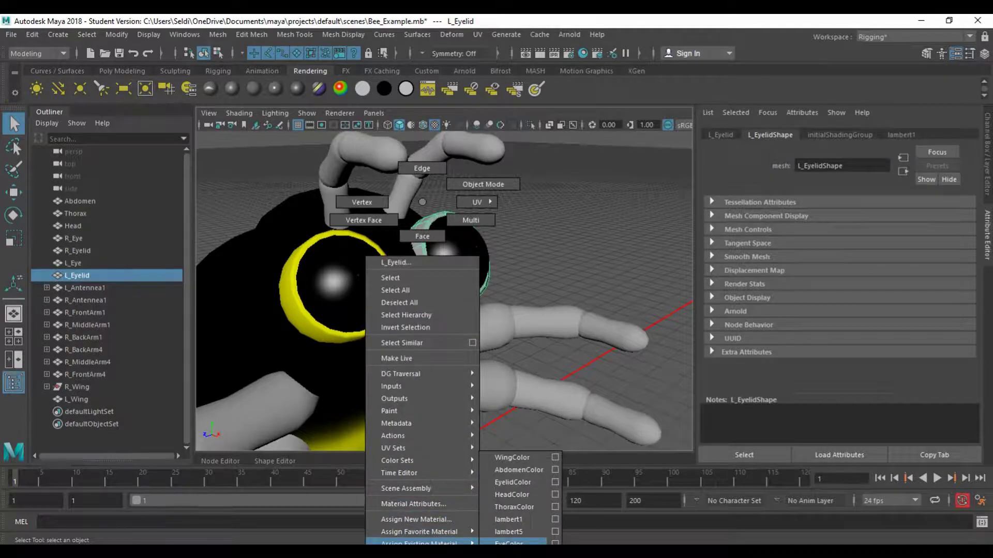
left_click(509, 543)
Step: Assign the existing EyelidColor material to L_Eyelid, clear the selection and inspect both eyelids
right_click(422, 251)
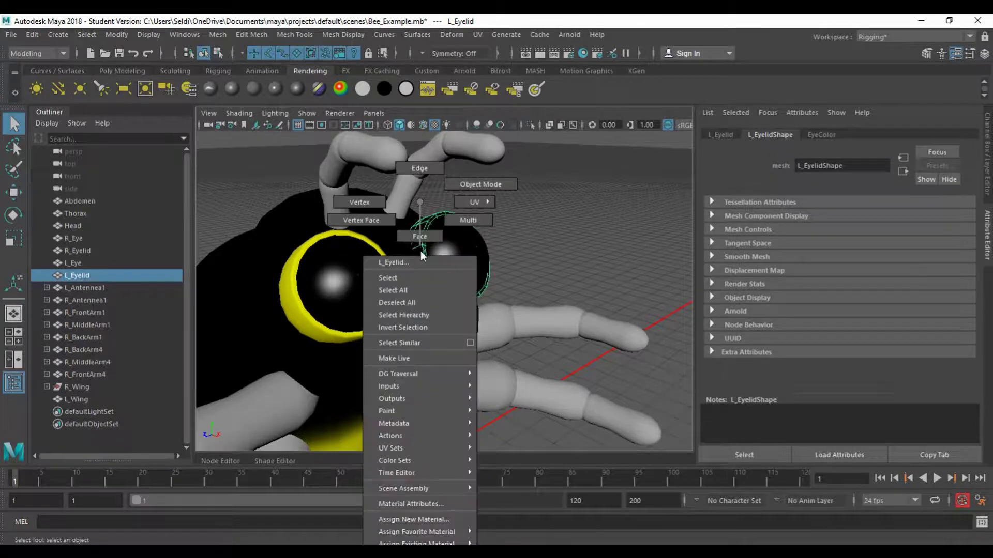
mouse_move(418, 543)
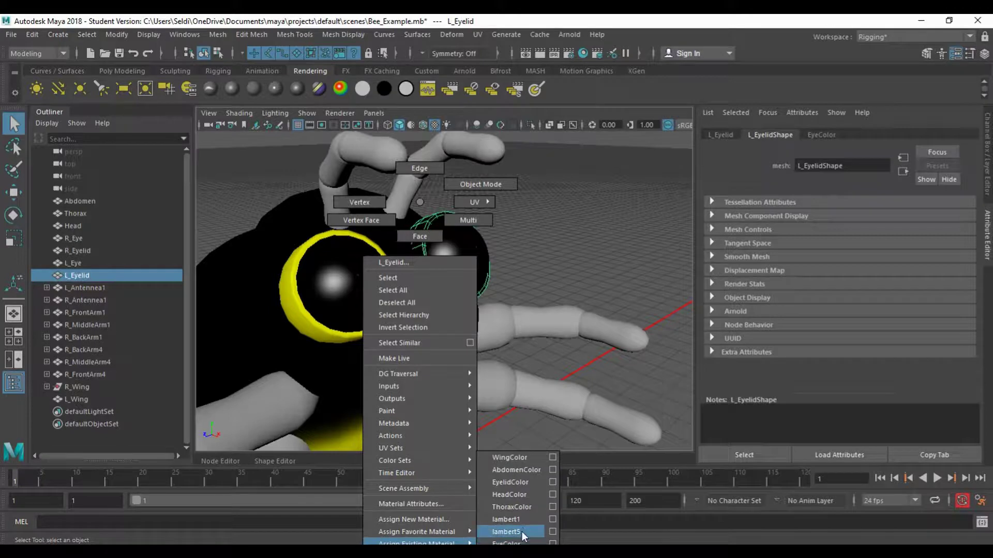
left_click(527, 484)
left_click(542, 272)
left_click_drag(542, 272, 554, 318, "alt")
scroll(555, 318, "up", 2)
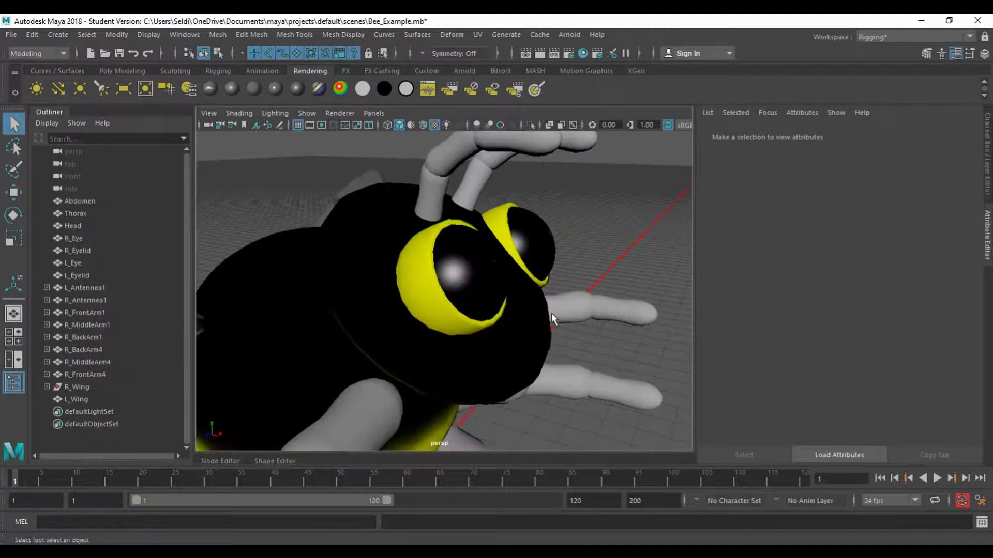
scroll(507, 339, "up", 1)
Step: Open the Head mesh's UVs in the UV Editor and place the editor window beside the bee so both can be seen
left_click(419, 303)
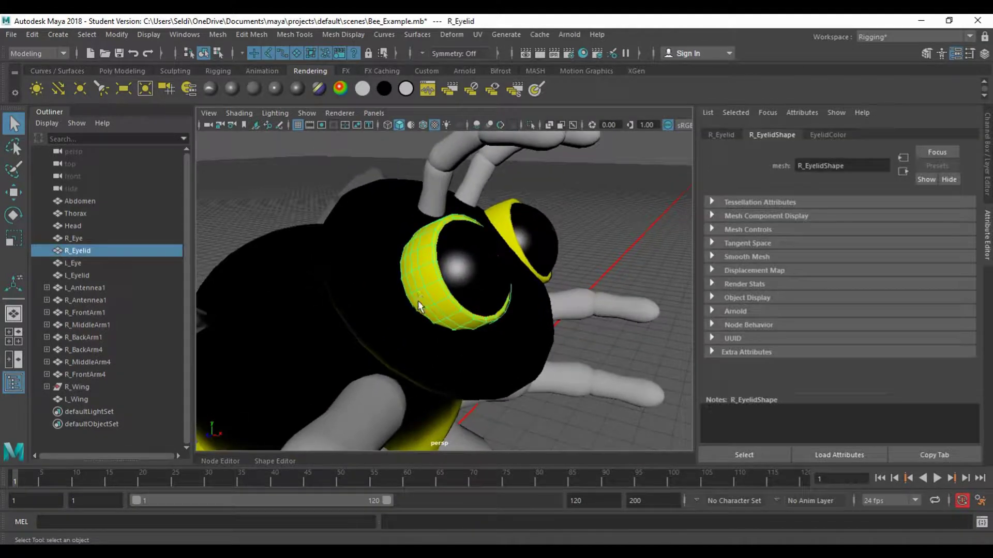
left_click(385, 275)
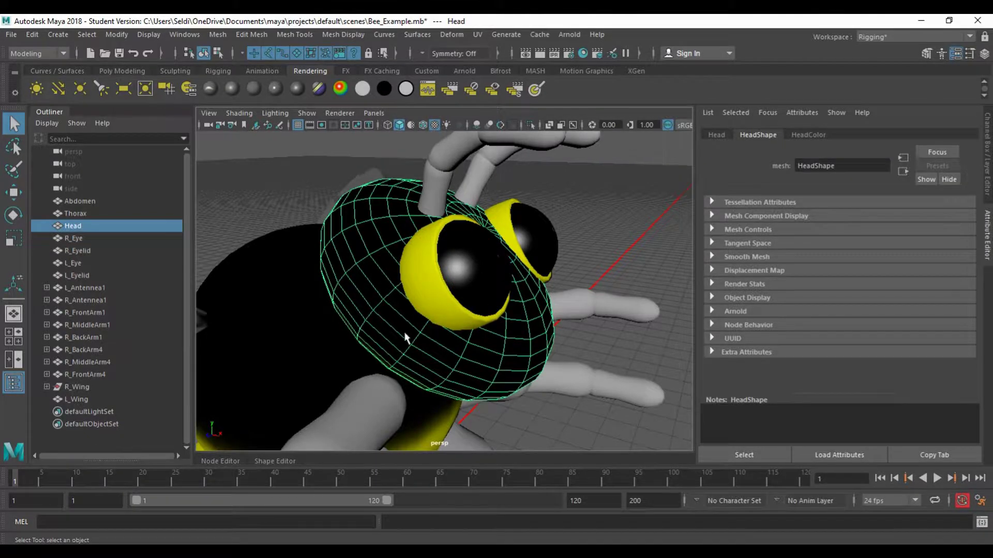
left_click_drag(464, 339, 406, 305, "alt")
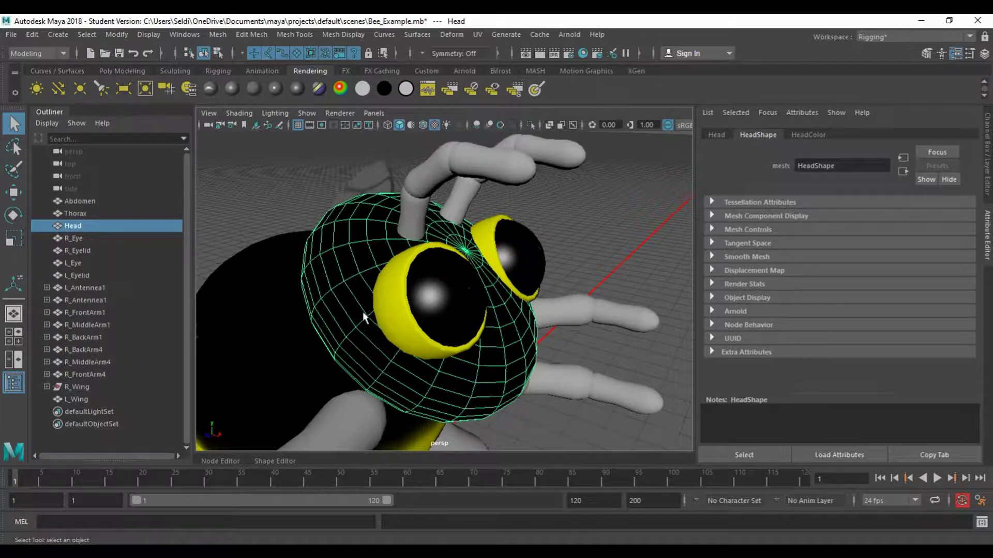
left_click_drag(377, 335, 348, 313, "alt")
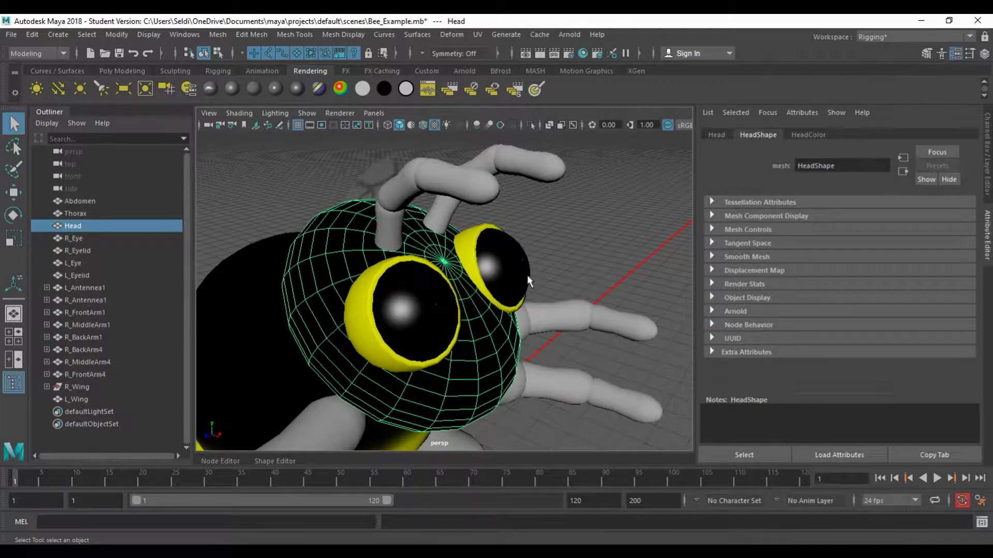
left_click(476, 34)
left_click(495, 56)
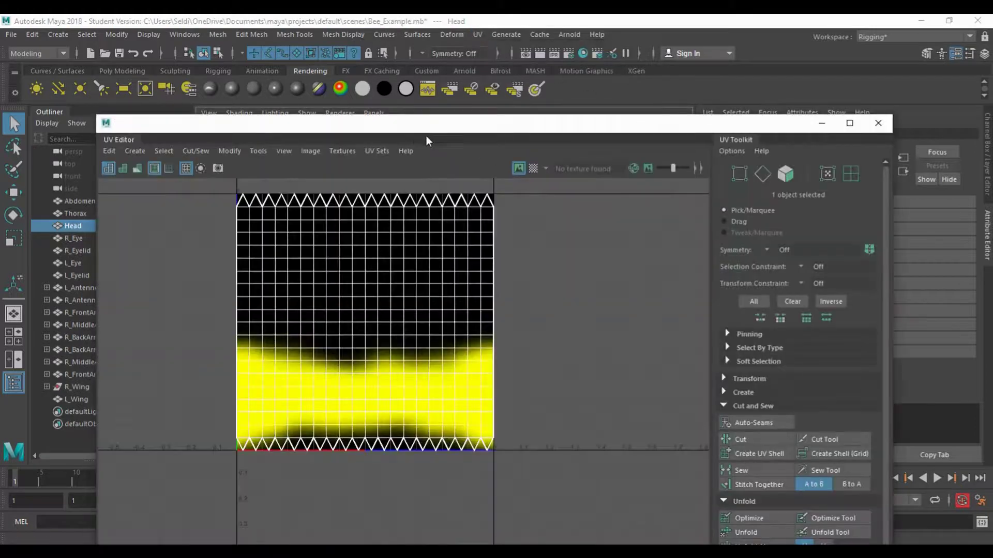
left_click_drag(238, 126, 706, 152)
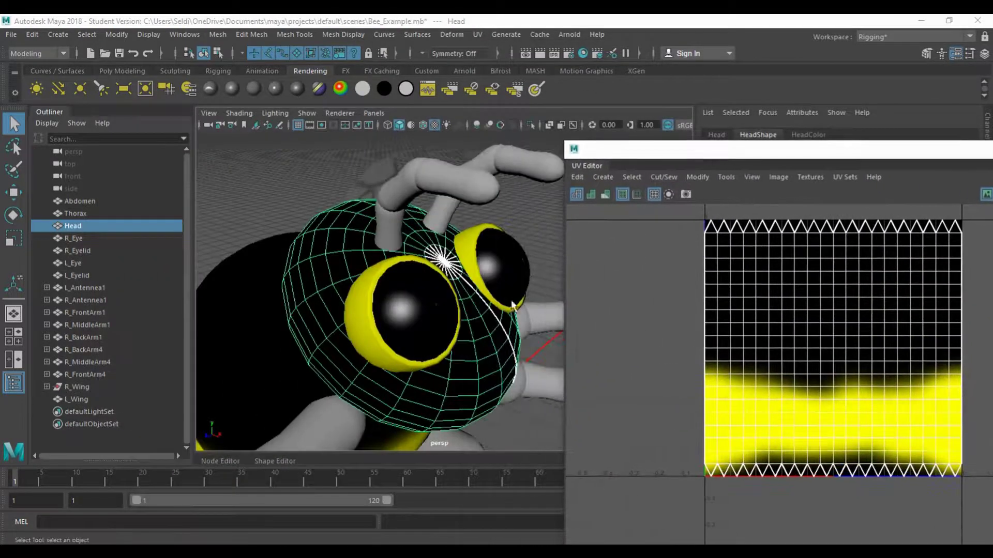
Step: Paint-select the Head faces surrounding the R_Eyelid to locate them in the UV layout
left_click(12, 171)
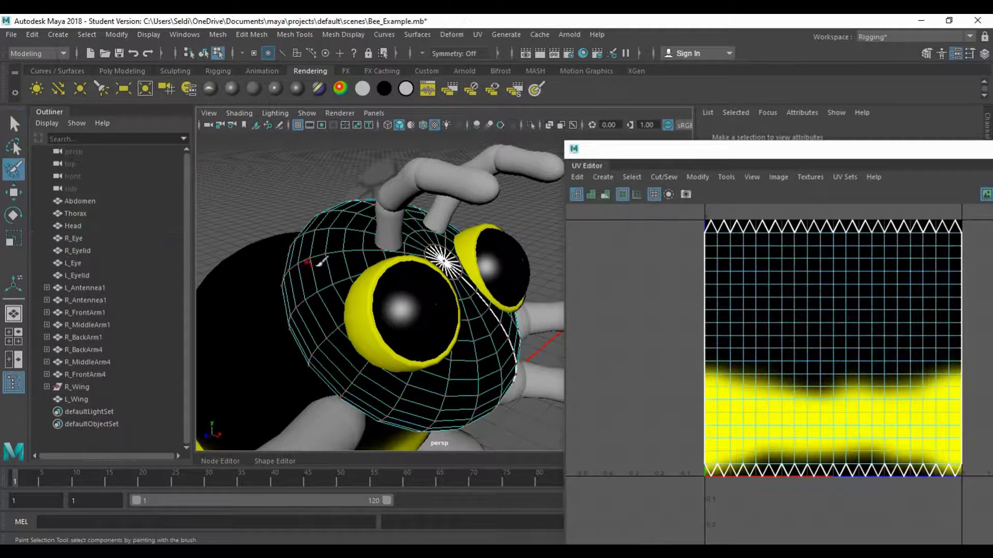
right_click_drag(355, 202, 361, 247)
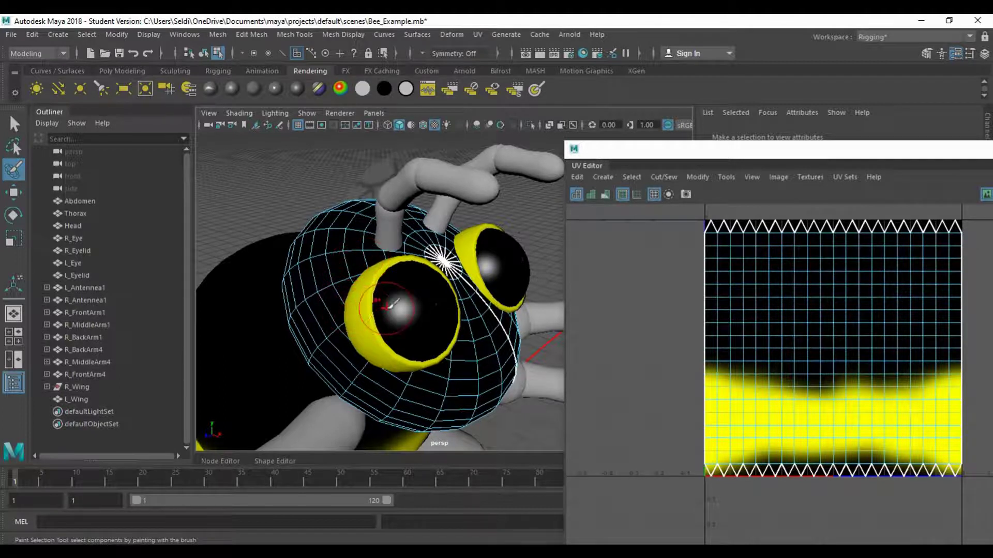
mouse_move(369, 283)
left_mouse_down()
mouse_move(331, 310)
mouse_move(357, 362)
mouse_move(442, 367)
left_mouse_up()
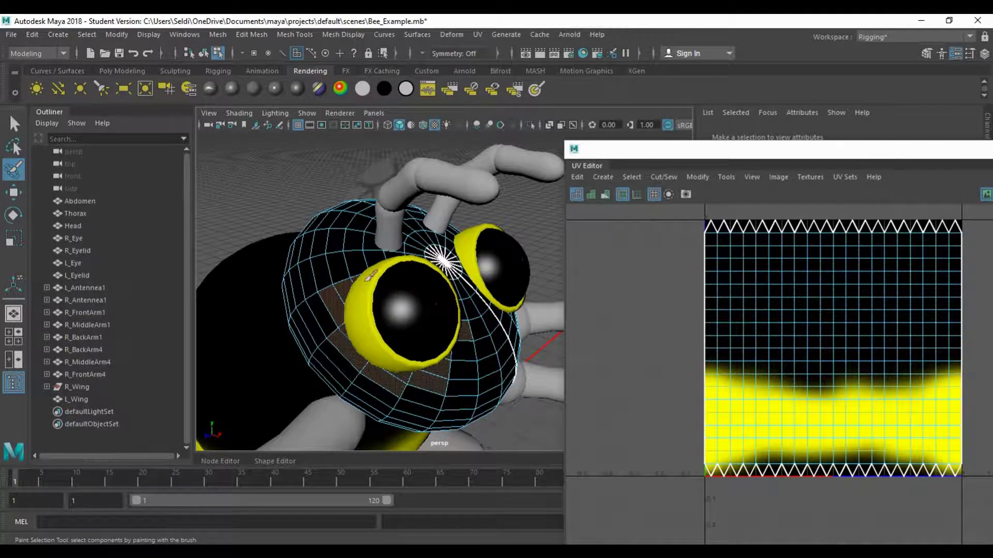
mouse_move(342, 283)
left_mouse_down()
mouse_move(375, 259)
mouse_move(401, 264)
left_mouse_up()
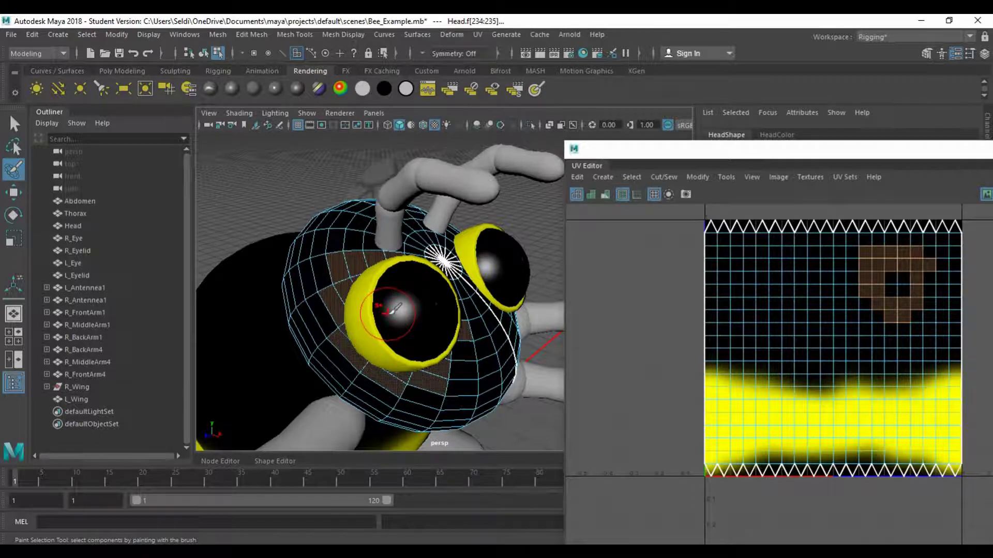
left_click_drag(383, 305, 359, 300, "alt")
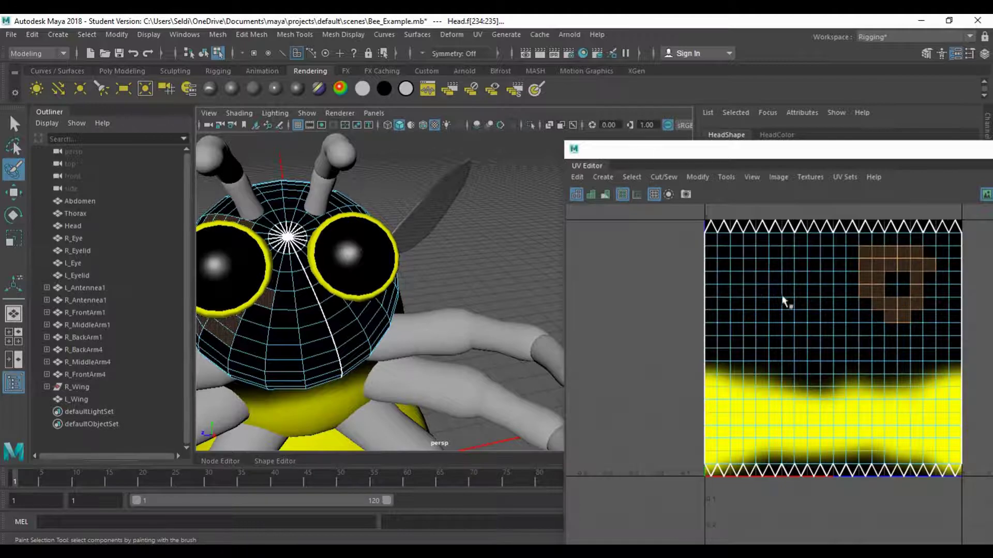
Step: Switch to Photoshop, hide the Eye Lid layer, and show and select the Head layer
left_click(444, 517)
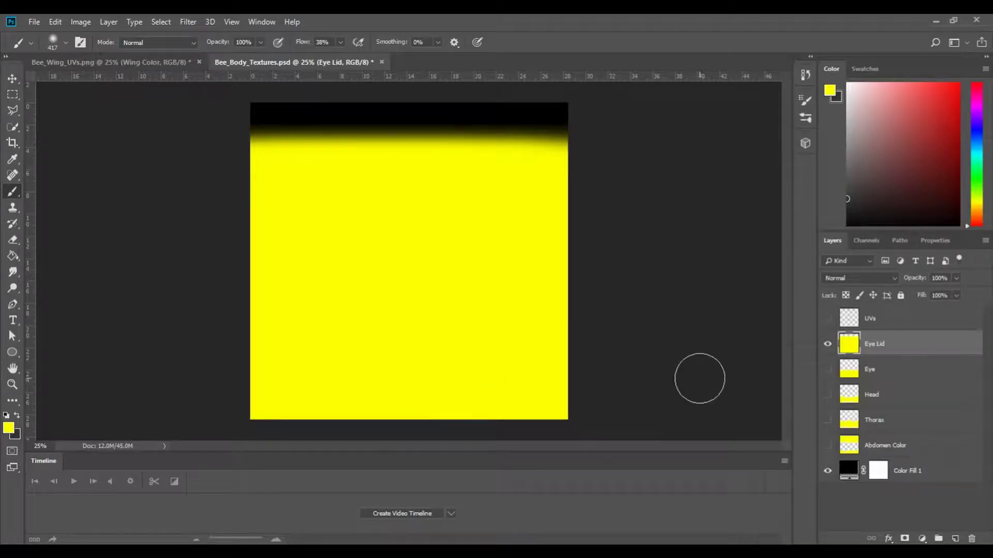
left_click(827, 344)
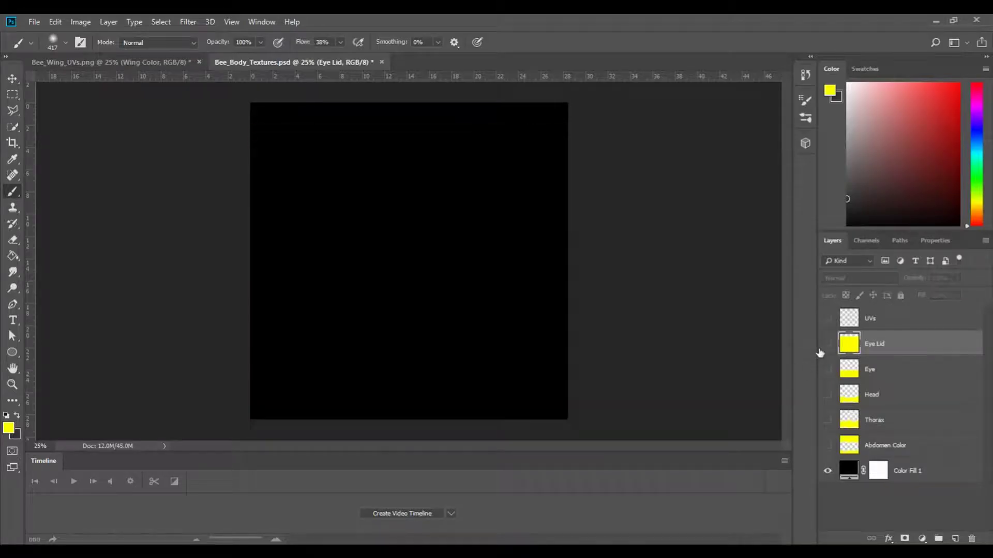
left_click(829, 395)
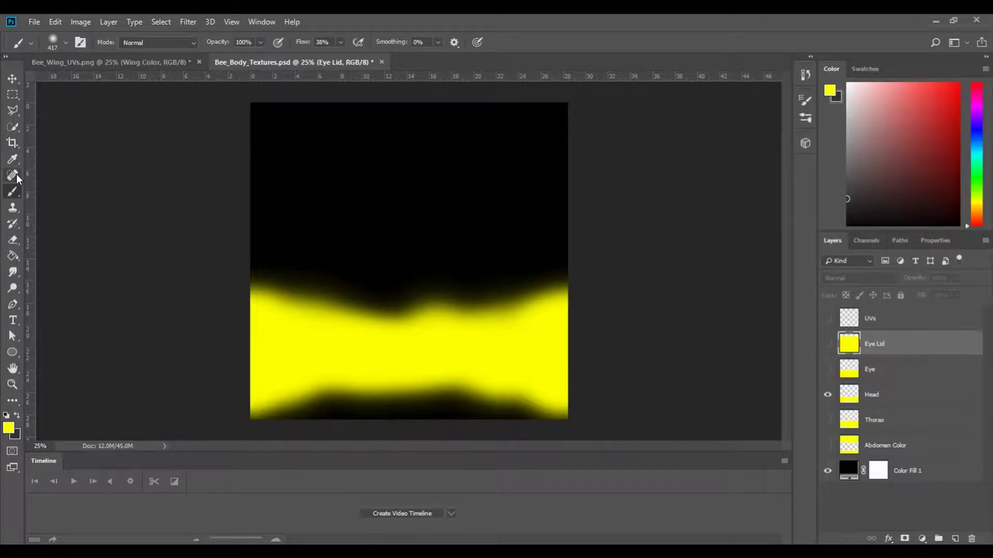
left_click(896, 398)
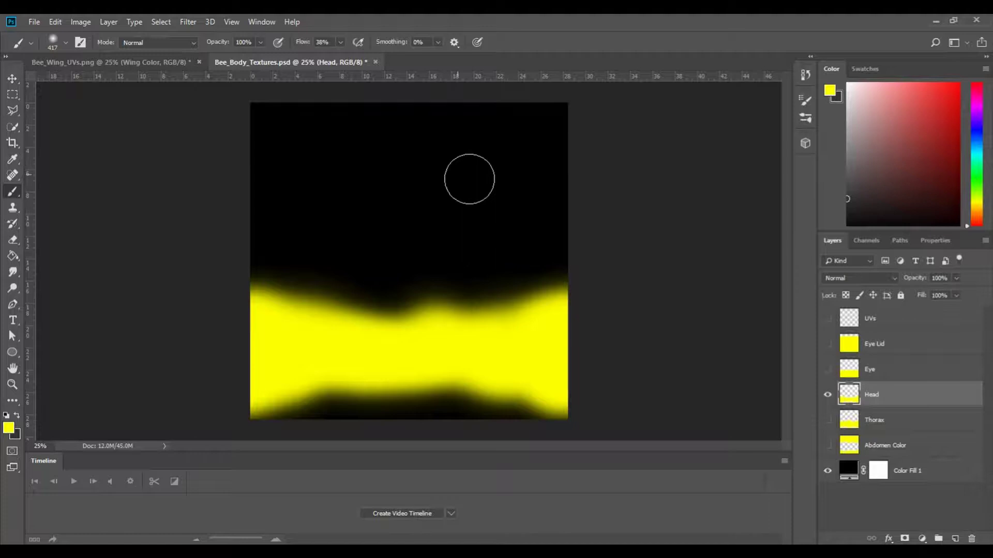
Step: Brush two soft yellow patches side by side in the upper black area of the Head layer for the eye surroundings
mouse_move(467, 158)
left_mouse_down()
mouse_move(455, 164)
mouse_move(472, 184)
mouse_move(523, 159)
mouse_move(463, 146)
mouse_move(428, 178)
mouse_move(463, 206)
mouse_move(523, 160)
mouse_move(473, 152)
mouse_move(512, 204)
mouse_move(460, 200)
mouse_move(436, 172)
left_mouse_up()
mouse_move(341, 171)
left_mouse_down()
mouse_move(339, 150)
mouse_move(308, 168)
mouse_move(326, 155)
mouse_move(330, 200)
mouse_move(361, 192)
mouse_move(373, 155)
mouse_move(321, 177)
mouse_move(351, 189)
mouse_move(368, 217)
mouse_move(328, 199)
mouse_move(304, 155)
mouse_move(313, 168)
left_mouse_up()
mouse_move(470, 207)
left_mouse_down()
mouse_move(510, 215)
mouse_move(531, 195)
left_mouse_up()
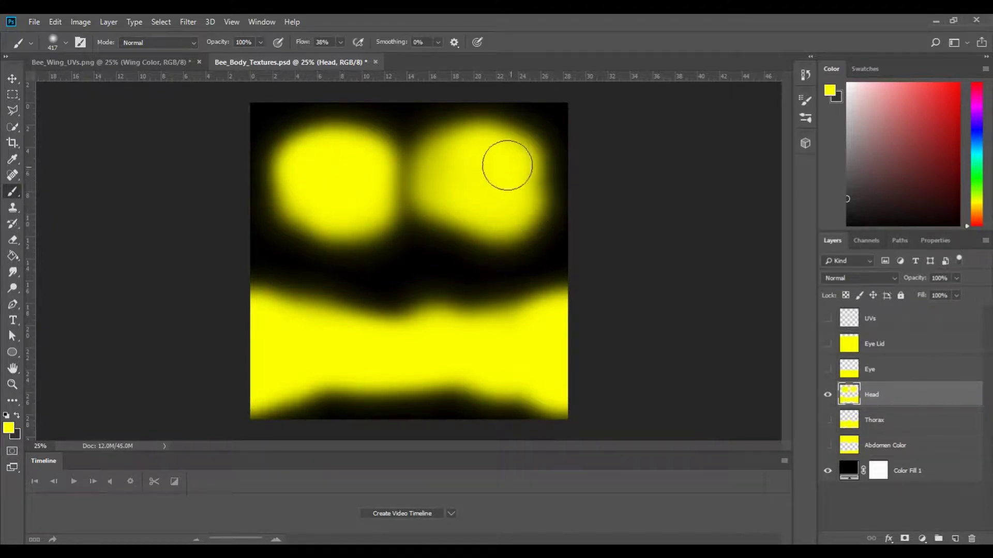
Step: Save the layered document, and save the head texture as a 24 bits/pixel Targa replacing Bee_Head in the Game Design folder
left_click(34, 22)
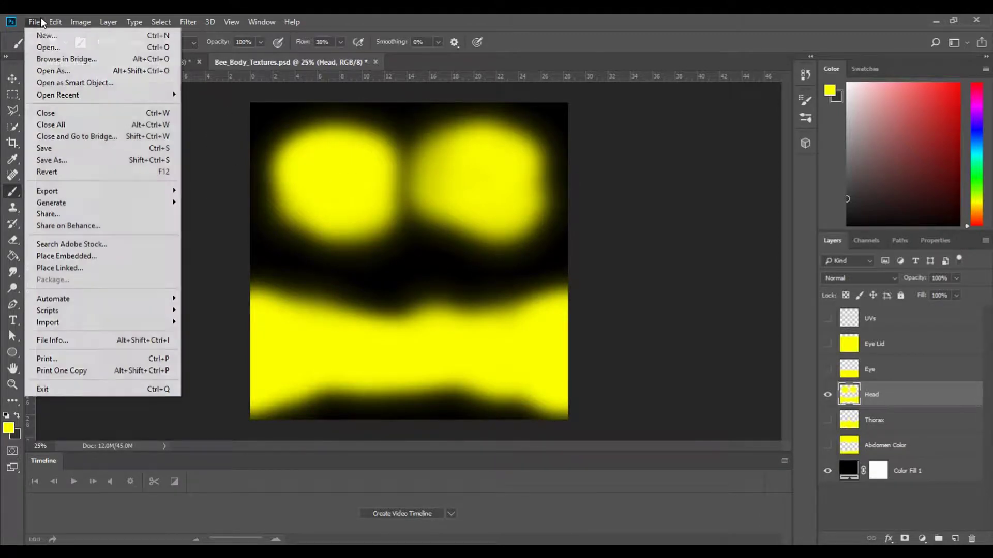
left_click(52, 148)
left_click(34, 22)
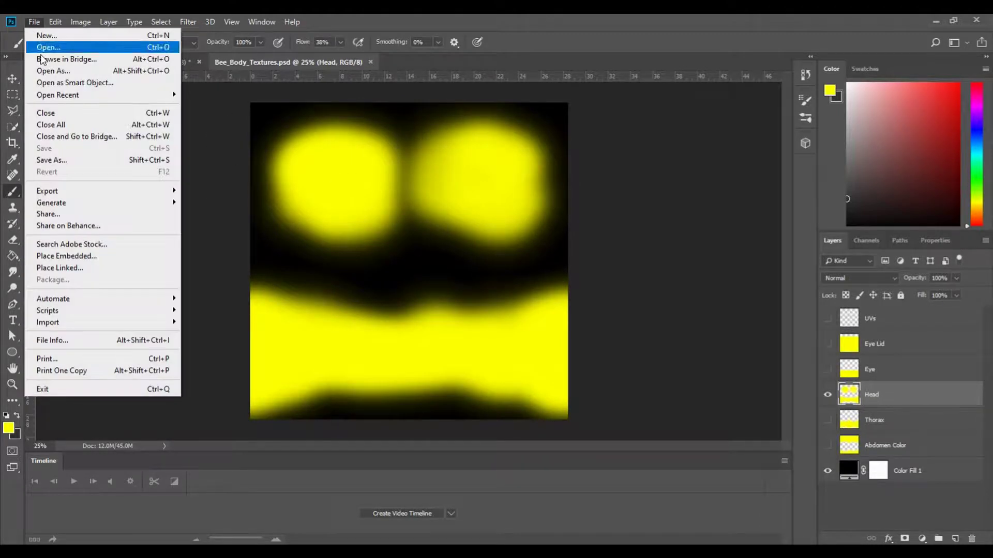
left_click(72, 156)
left_click(188, 429)
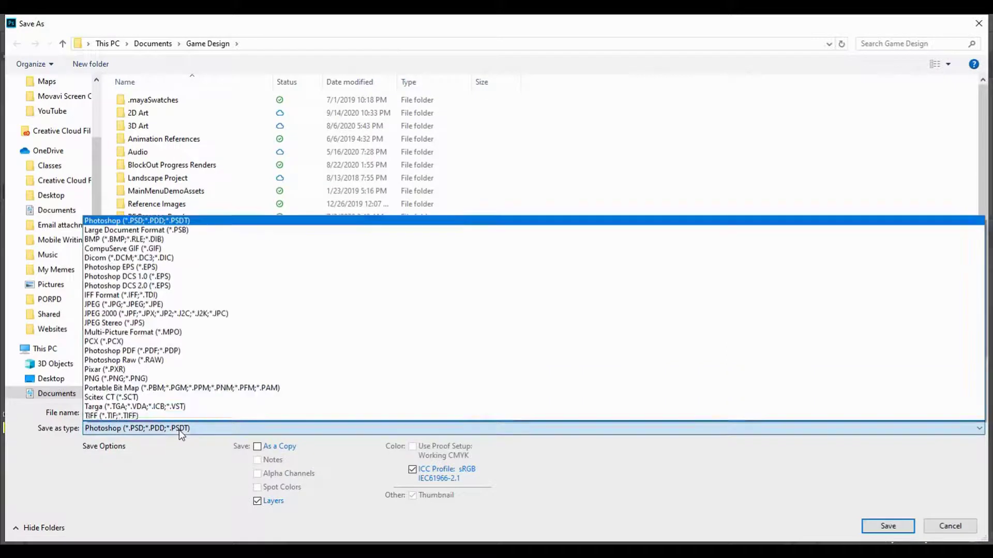
left_click(119, 407)
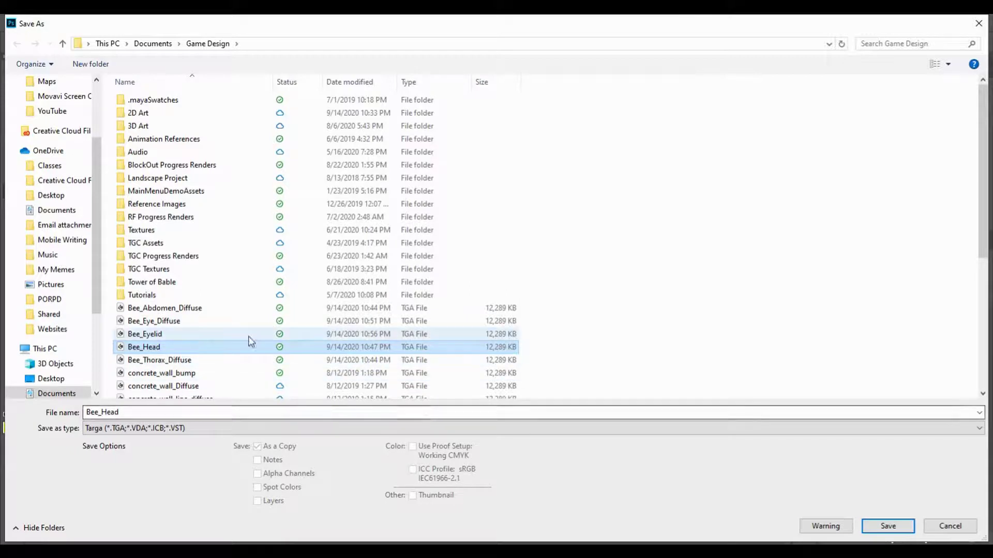
left_click(888, 526)
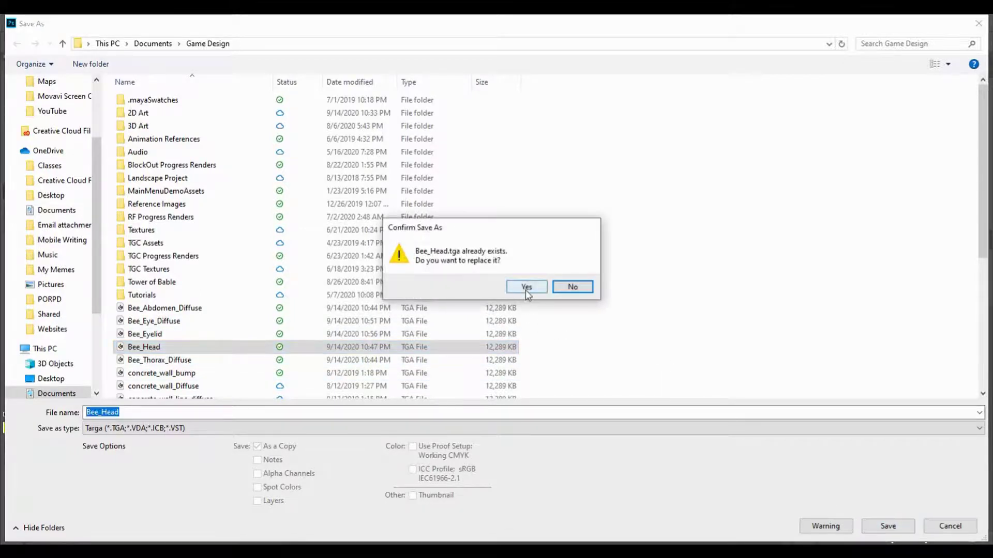
left_click(526, 291)
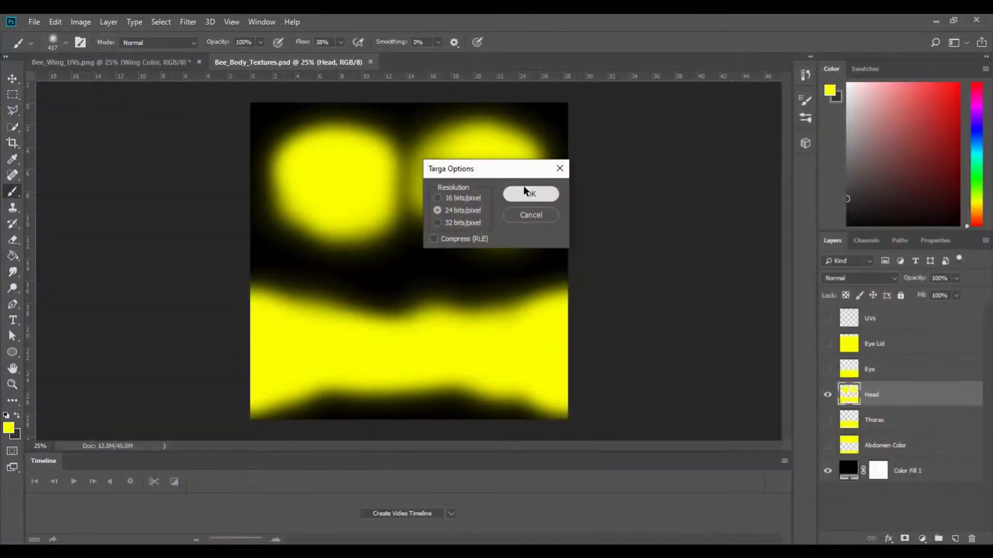
left_click(535, 192)
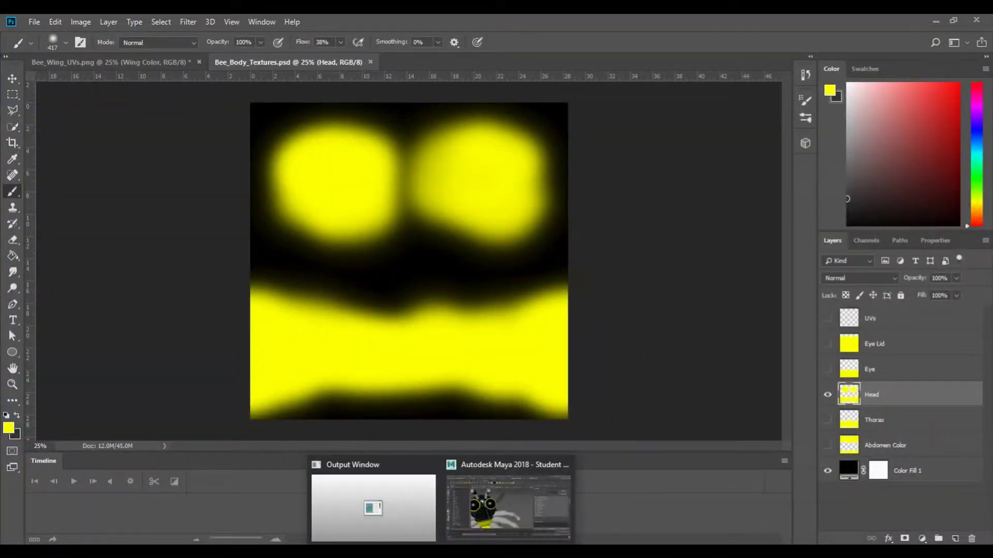
Step: Return to Maya, put Head back in object mode, deselect it and inspect the updated head texture from several angles
left_click(508, 498)
left_click_drag(458, 263, 492, 260, "alt")
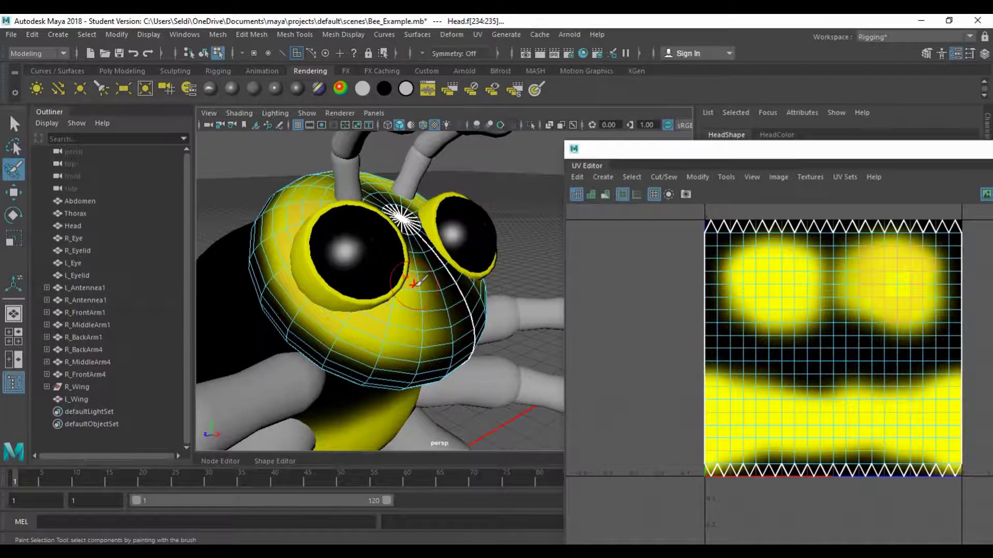
key("q")
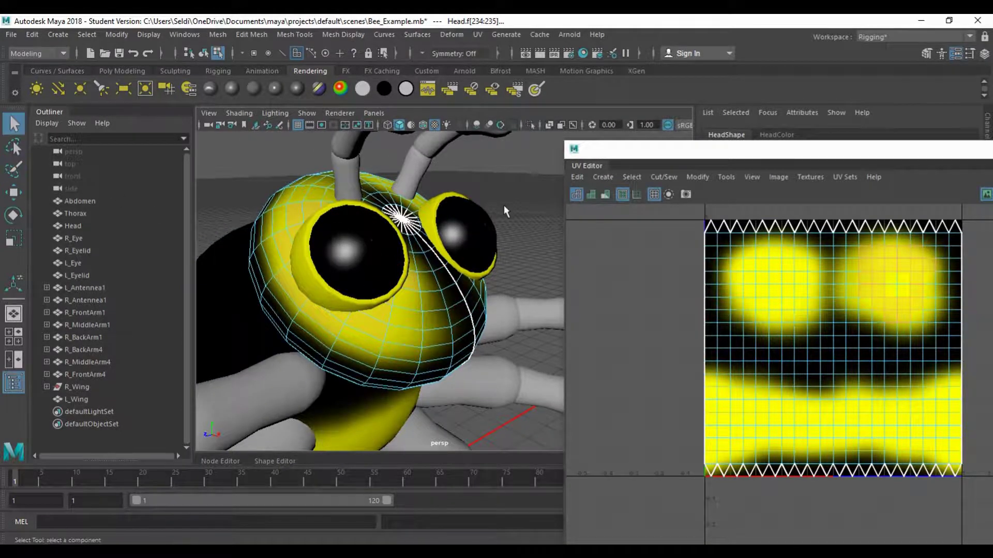
right_click_drag(468, 235, 491, 190)
left_click(526, 225)
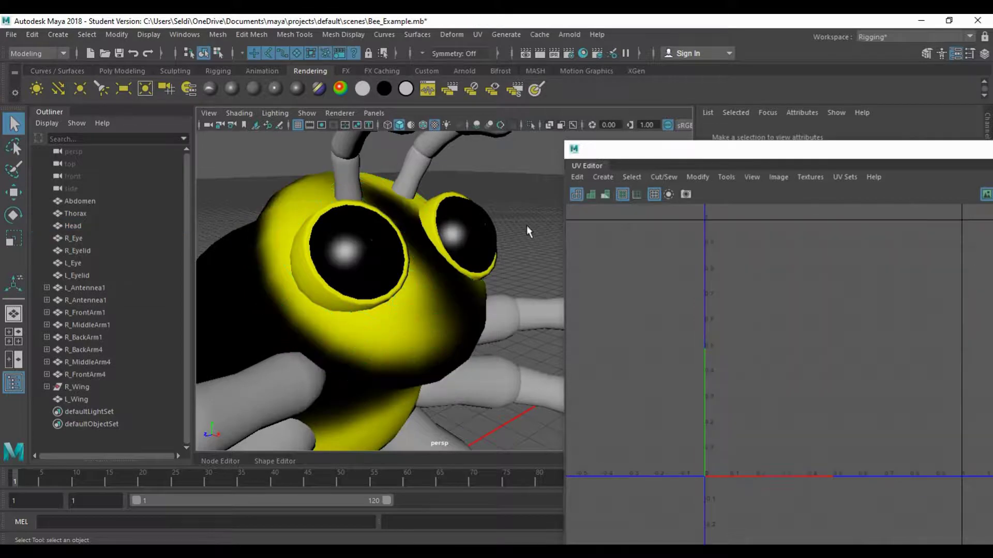
left_click_drag(510, 271, 388, 265, "alt")
Step: Switch to Photoshop and replace the two large yellow eye patches on the Head layer with smaller soft round ones
mouse_move(437, 551)
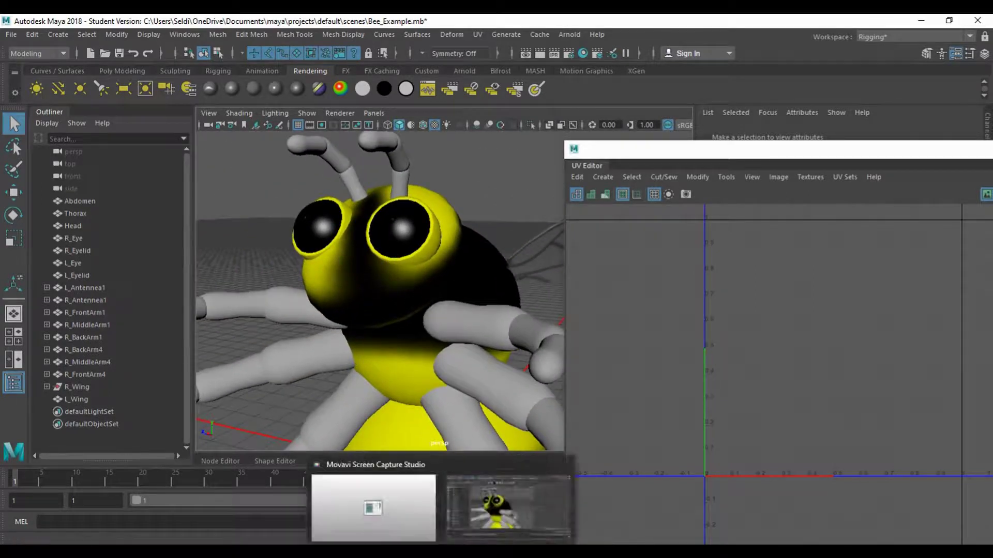
left_click(504, 505)
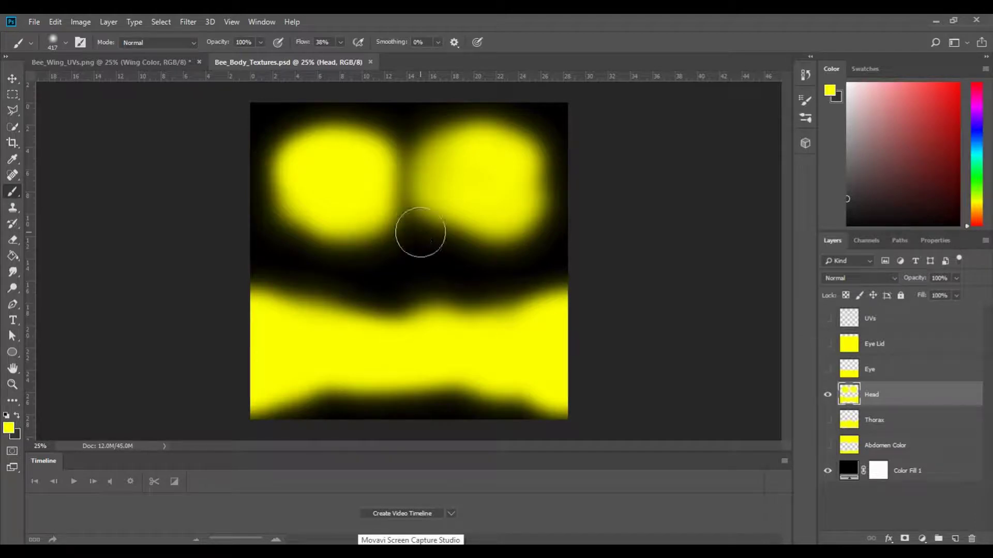
key("ctrl+alt+z")
key("ctrl+alt+z")
key("ctrl+alt+z")
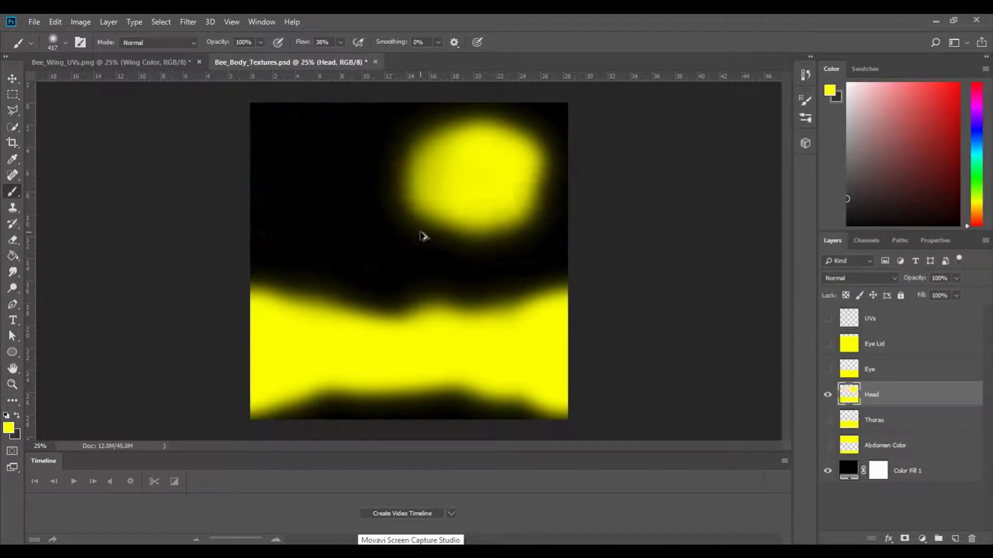
key("ctrl+alt+z")
left_click_drag(487, 182, 483, 179)
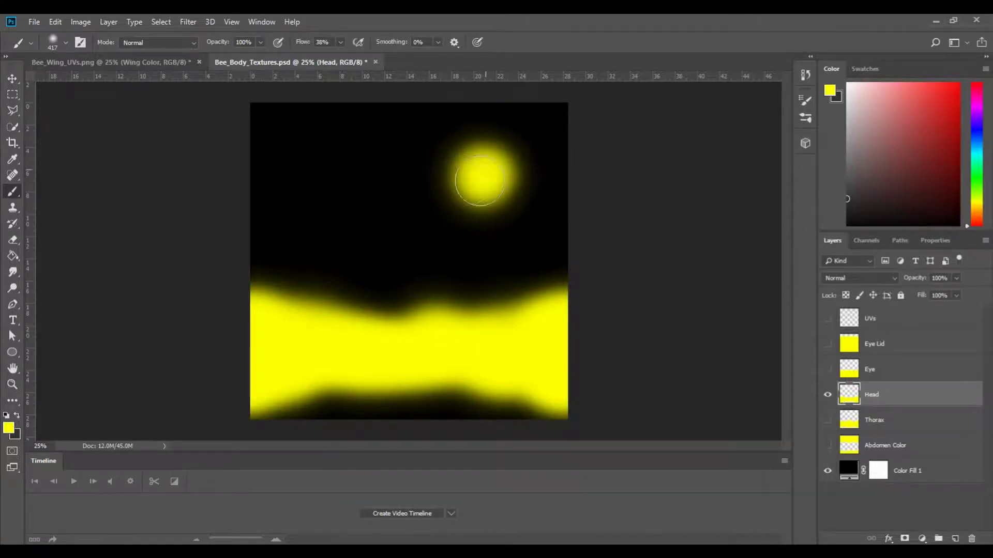
mouse_move(334, 176)
left_mouse_down()
mouse_move(348, 169)
mouse_move(356, 178)
left_mouse_up()
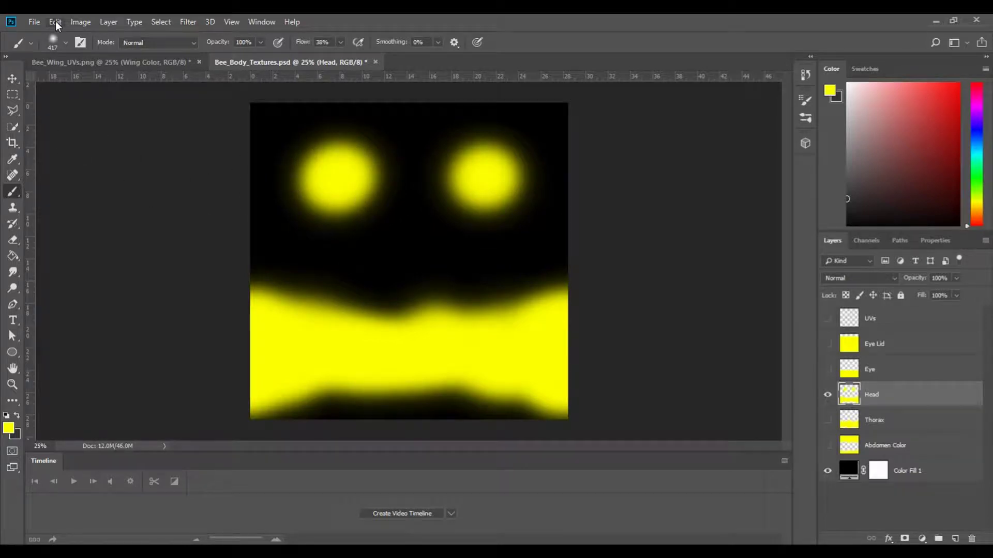
Step: Save the head texture as a 24 bits/pixel Targa, replacing Bee_Head in the Game Design folder
key("ctrl+shift+s")
left_click(887, 526)
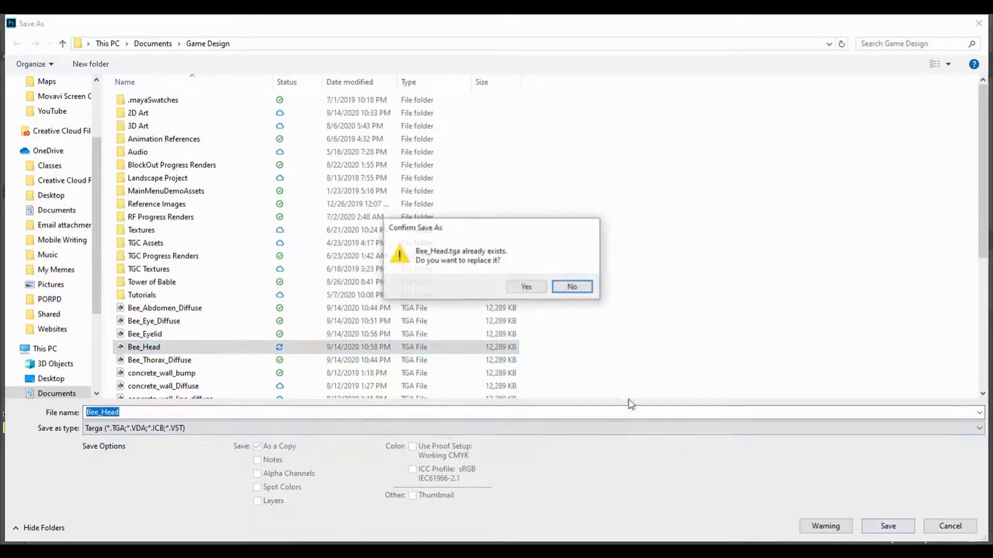
left_click(535, 292)
left_click(529, 193)
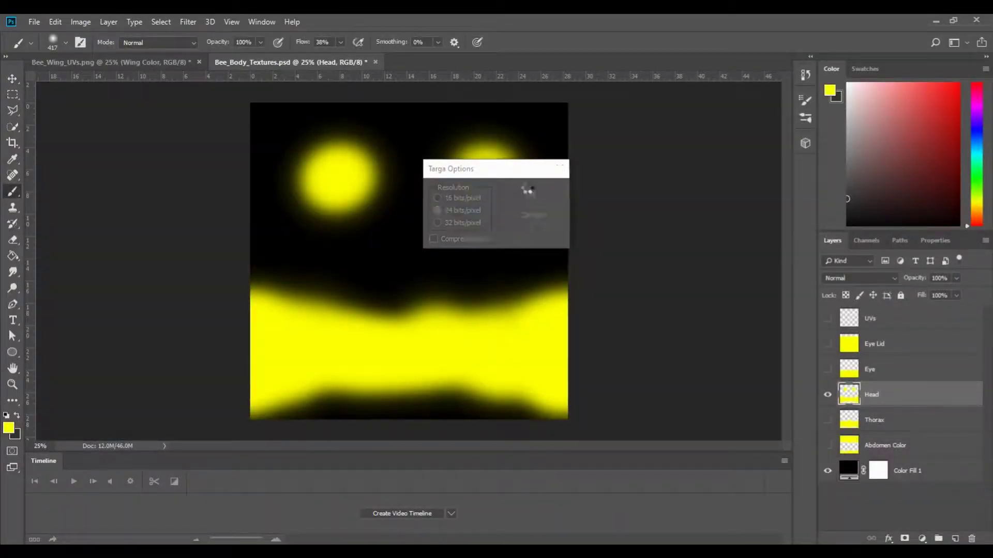
Step: Return to Maya, make sure object mode is active, clear the selection and inspect the updated head texture around the eyes
left_click(499, 498)
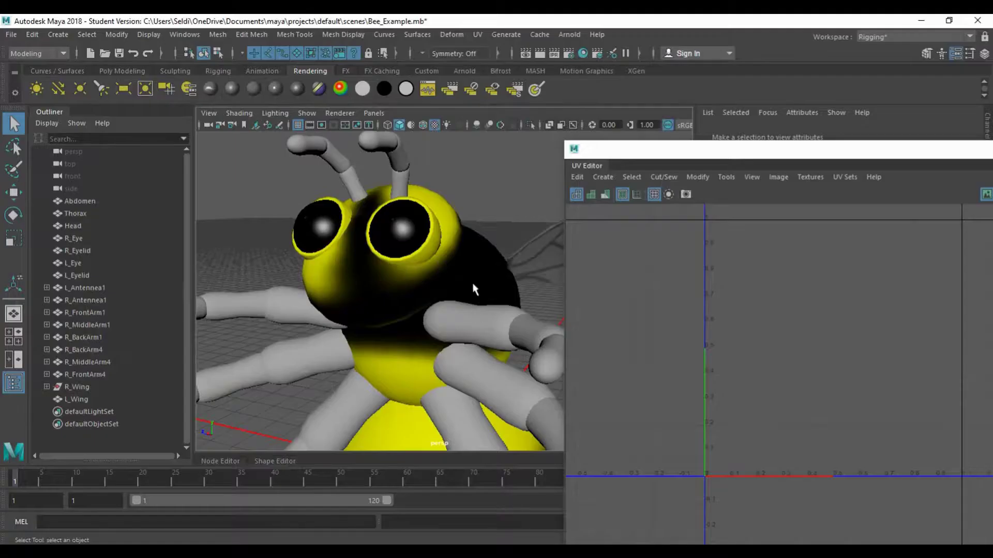
left_click(417, 291)
right_click_drag(357, 203, 417, 187)
left_click(243, 256)
left_click_drag(252, 255, 313, 287, "alt")
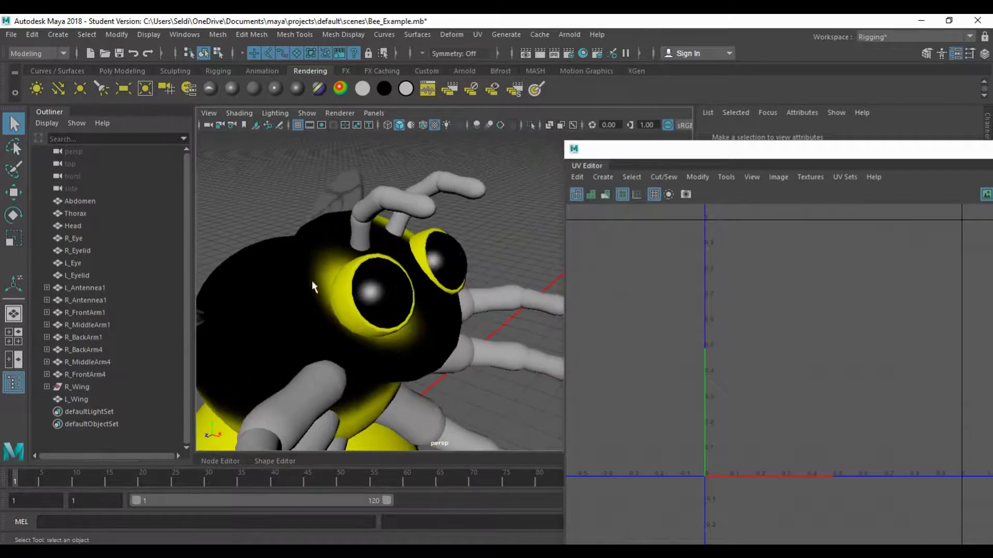
Step: Select Head and paint-select its faces near the eye with the Paint Selection Tool to locate them in the UV layout
left_click(338, 276)
left_click(328, 259)
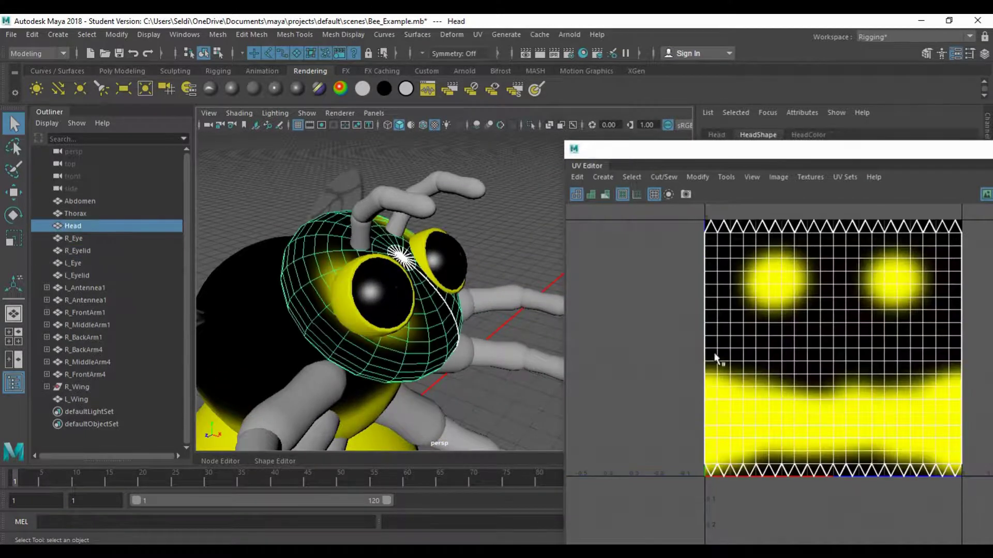
left_click_drag(455, 274, 393, 260, "alt")
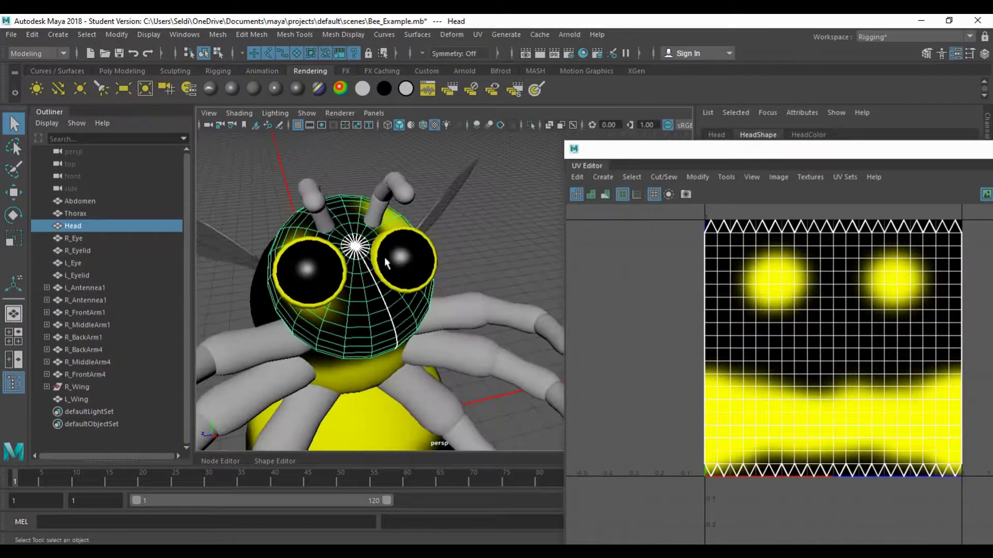
right_click_drag(417, 294, 418, 239)
left_click(13, 169)
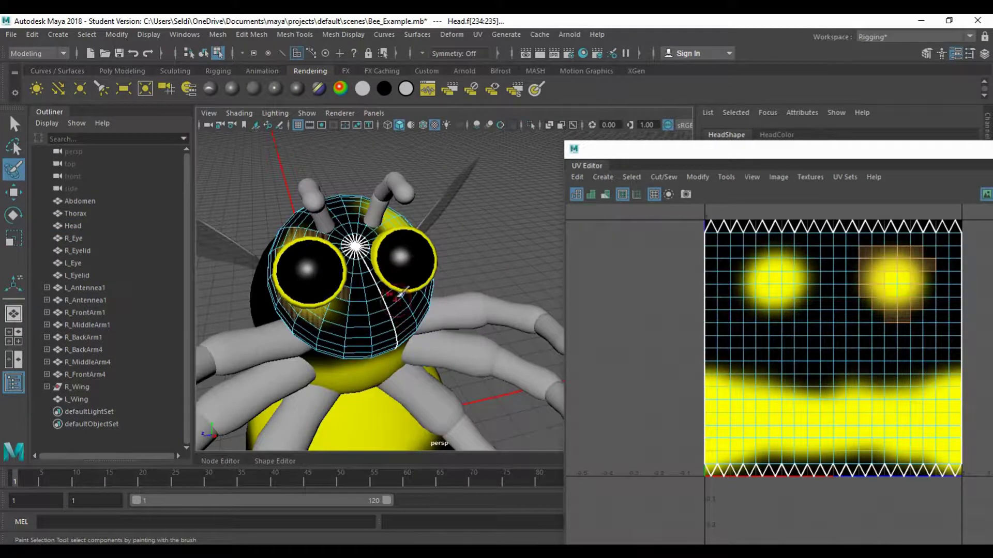
left_click_drag(396, 279, 540, 316)
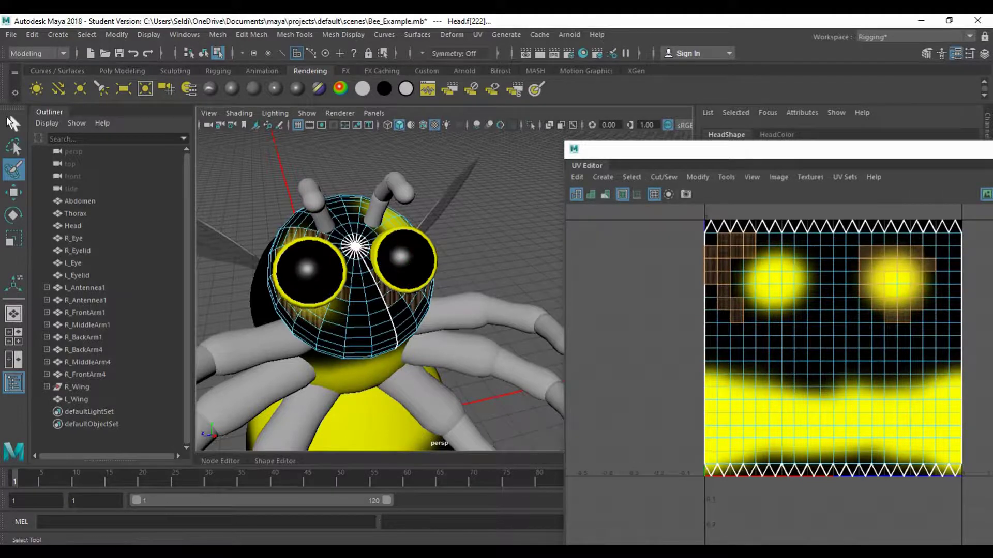
Step: Put Head back in object mode, deselect it and inspect the whole bee from the side
key("q")
mouse_move(349, 202)
right_mouse_down()
mouse_move(376, 228)
mouse_move(403, 183)
right_mouse_up()
left_click(489, 246)
left_click_drag(367, 320, 428, 319, "alt")
scroll(423, 325, "down", 5)
middle_click_drag(425, 334, 482, 293, "alt")
scroll(480, 290, "up", 6)
scroll(458, 259, "down", 5)
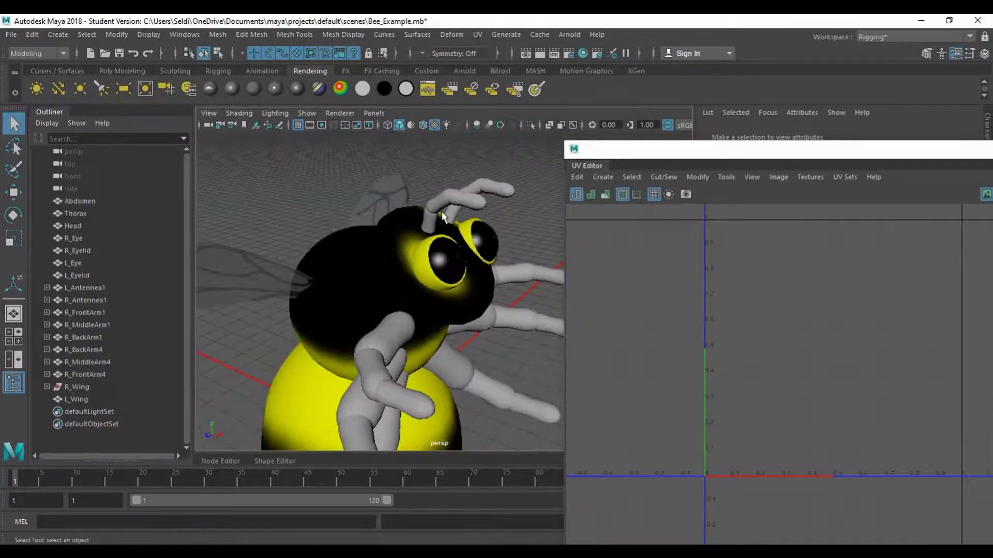
Step: Select the two antennae in turn to check their UV layouts
left_click(434, 217)
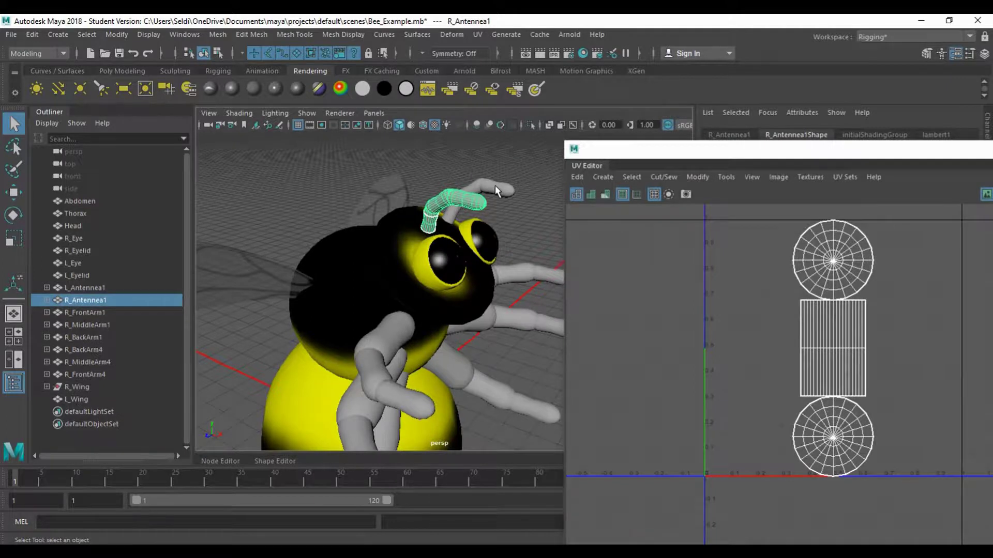
left_click(497, 191)
left_click(430, 223)
scroll(472, 344, "up", 3)
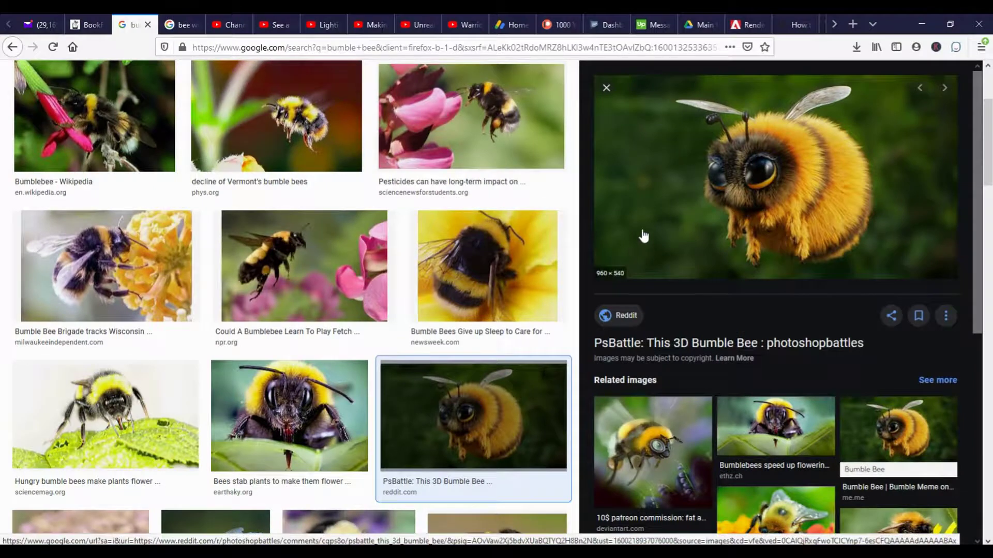
Step: In the browser's bumble bee image results, examine the EarthSky and Science News for Students photos for limb and antenna colors
left_click(325, 410)
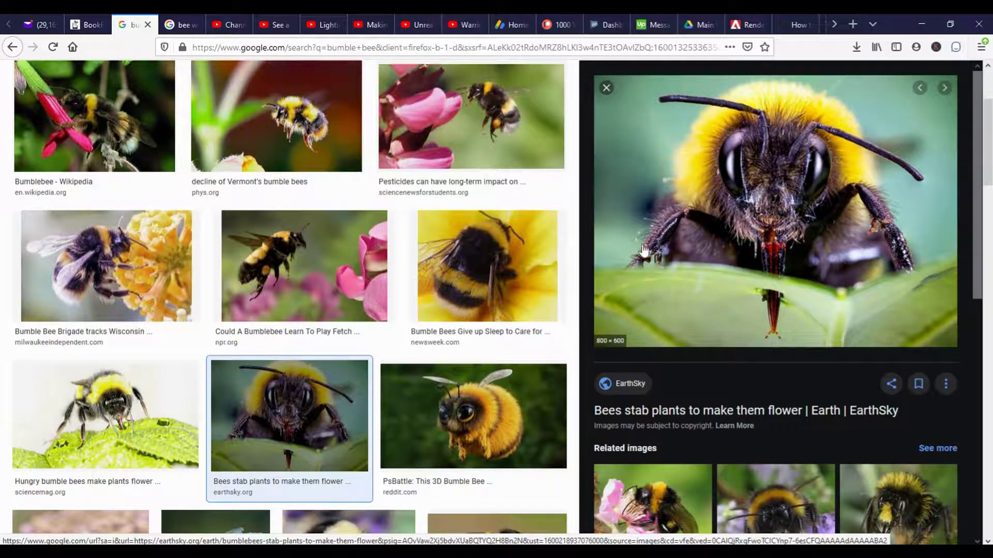
left_click(511, 145)
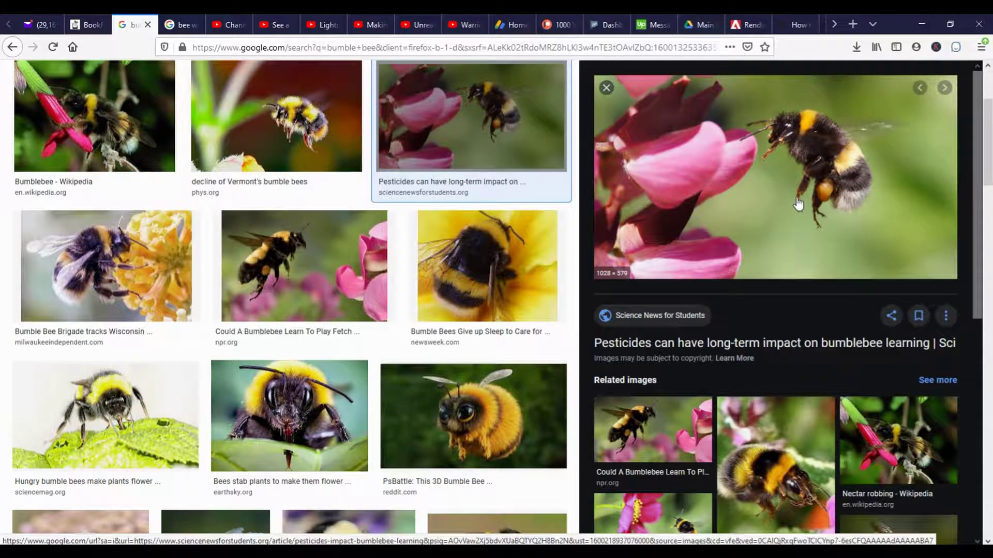
Step: Return to Maya, zoom in on the back arm's segments and select the whole R_BackArm1 limb
mouse_move(441, 553)
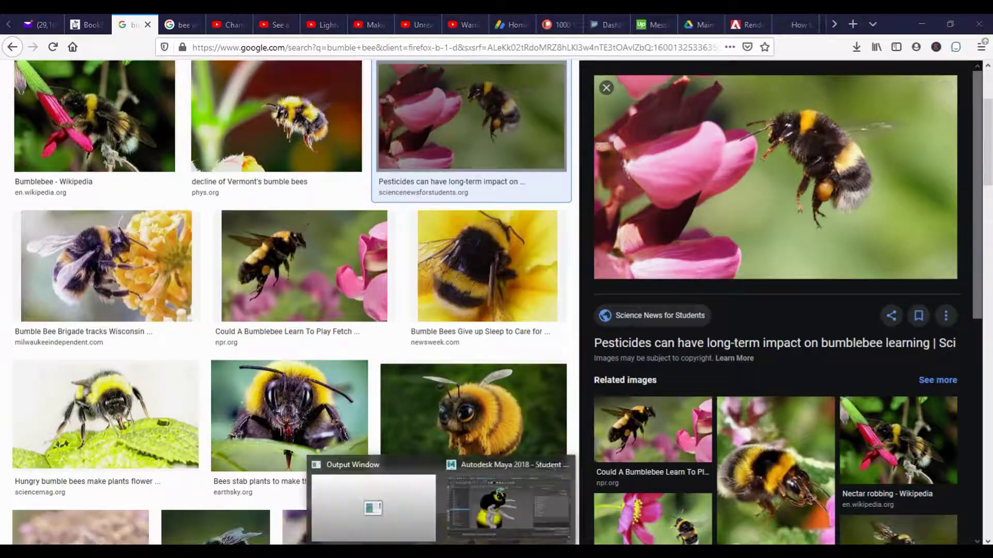
left_click(492, 458)
left_click_drag(442, 341, 384, 268, "alt")
left_click(362, 261)
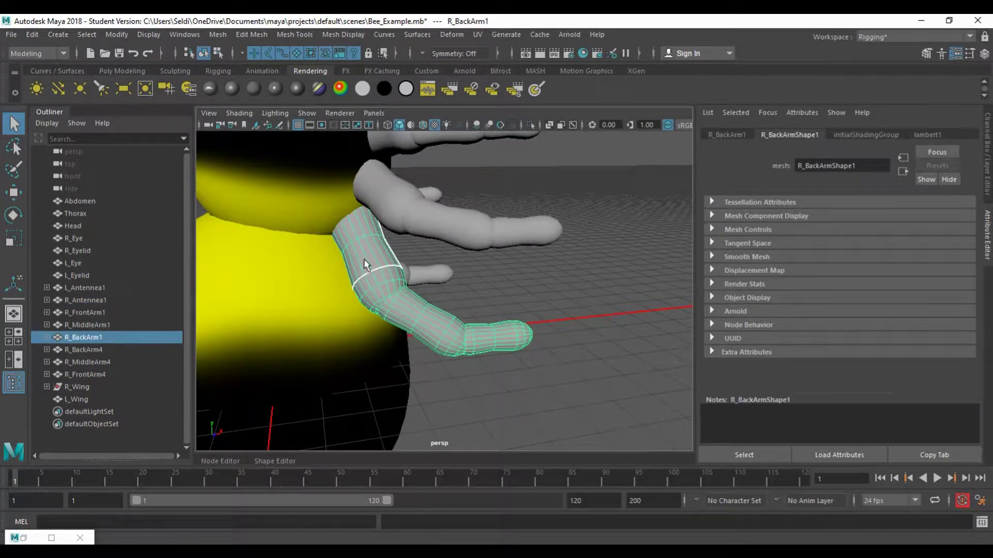
left_click(494, 336)
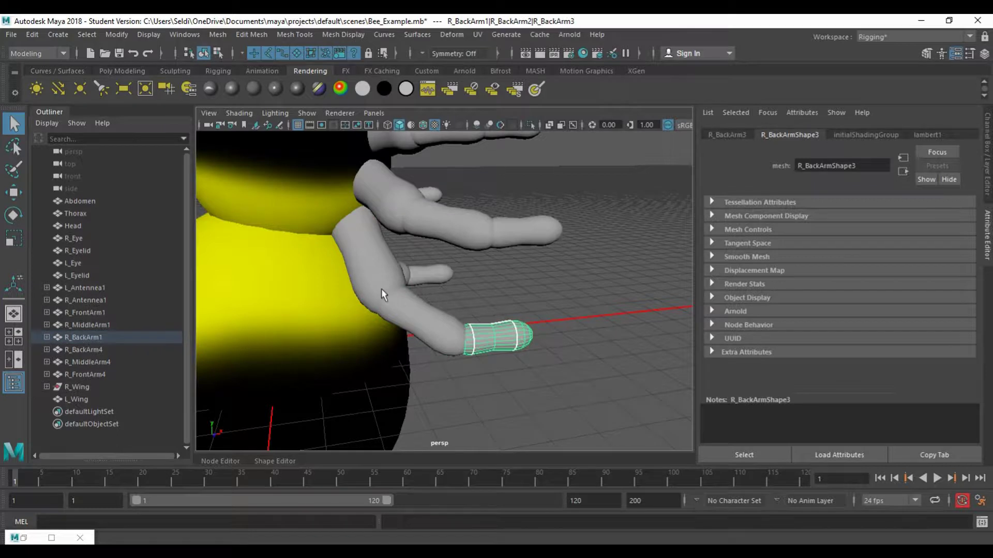
left_click(368, 259)
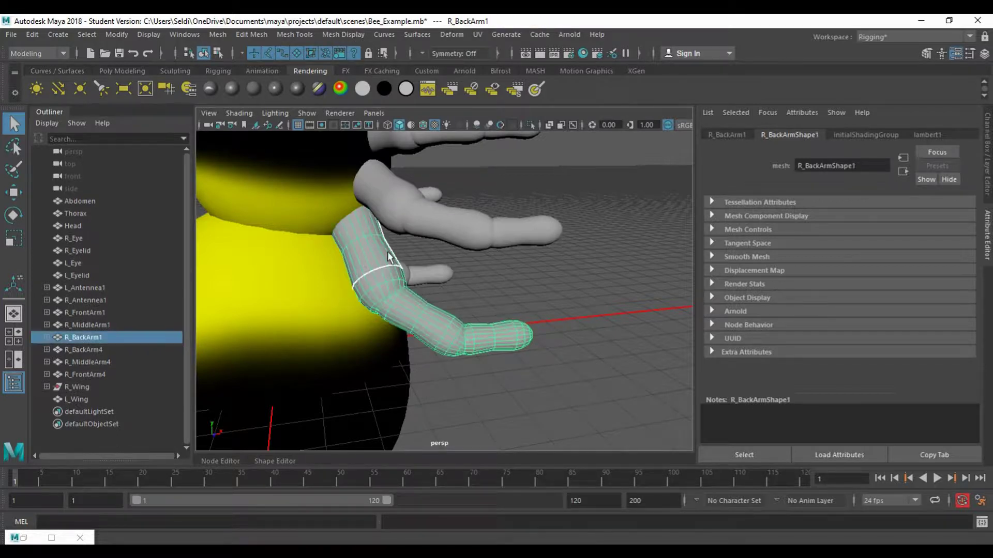
Step: Open the UV Editor beside the viewport and select all UVs of the R_BackArm1 limb
left_click(479, 34)
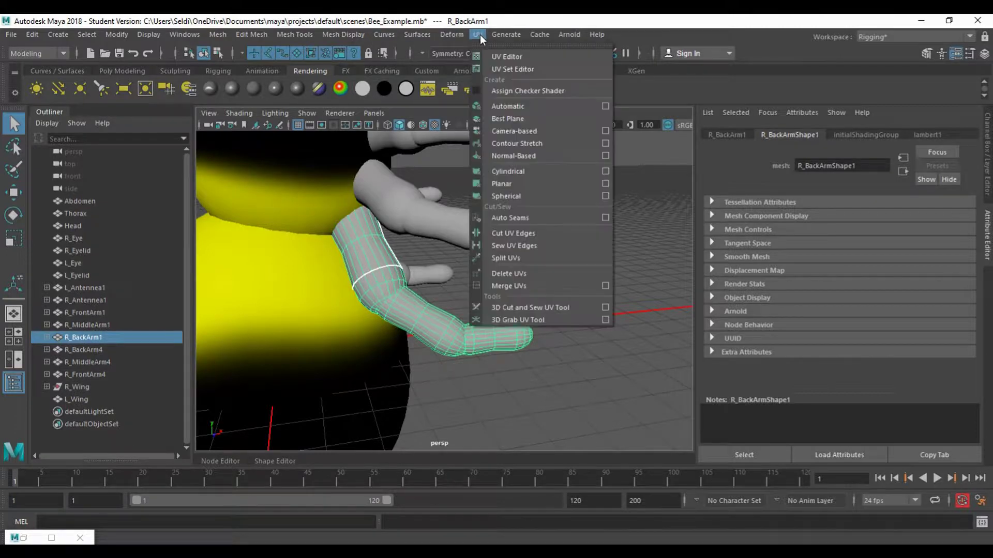
left_click(548, 60)
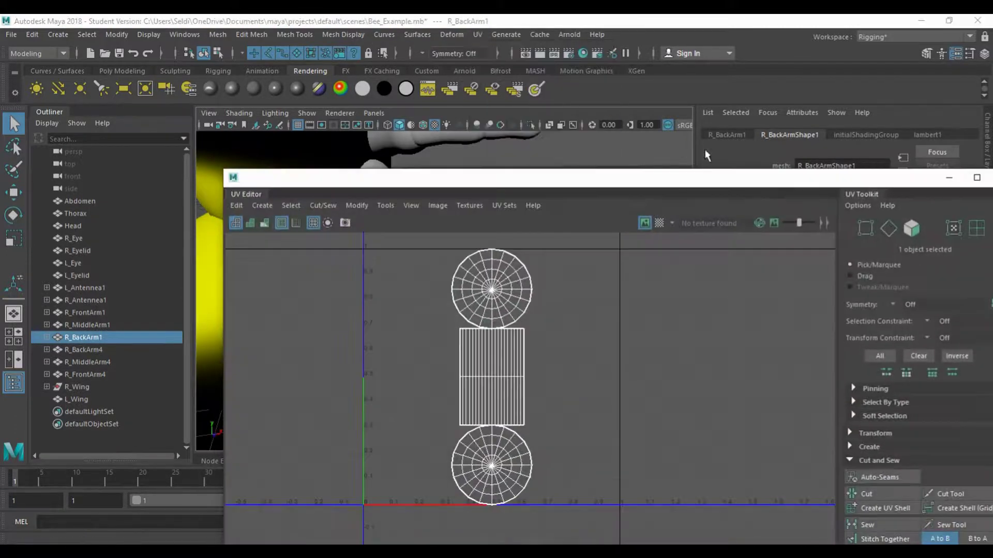
left_click_drag(445, 183, 748, 114)
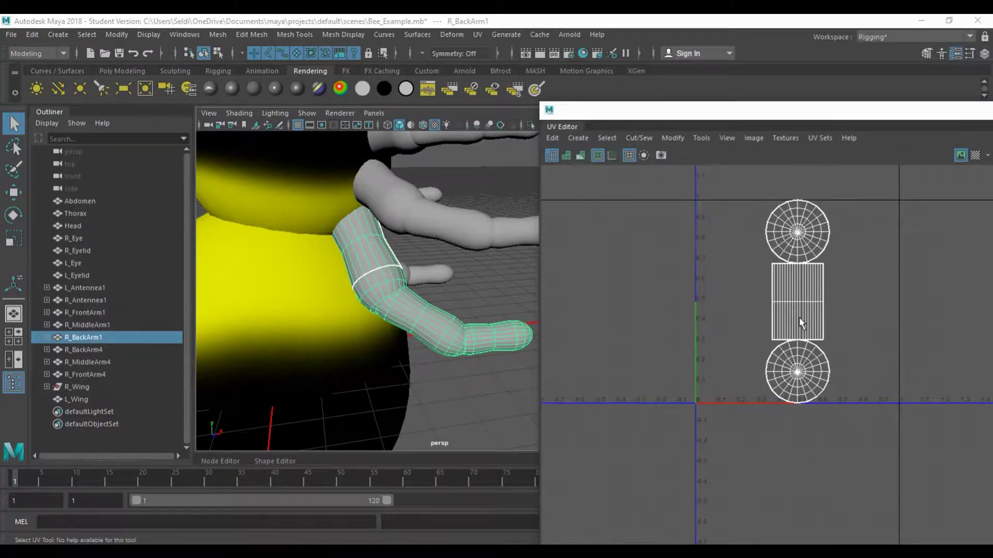
right_click_drag(800, 267, 866, 245)
left_click_drag(680, 182, 935, 420)
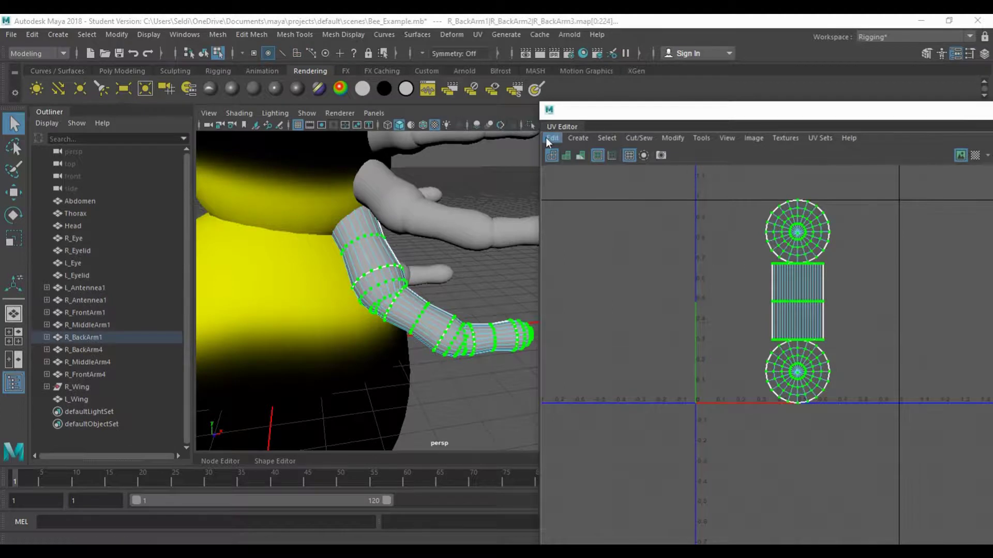
Step: Export a UV snapshot of the limb as a PNG named Bee_Limb_UVs in the project's images folder
left_click(751, 138)
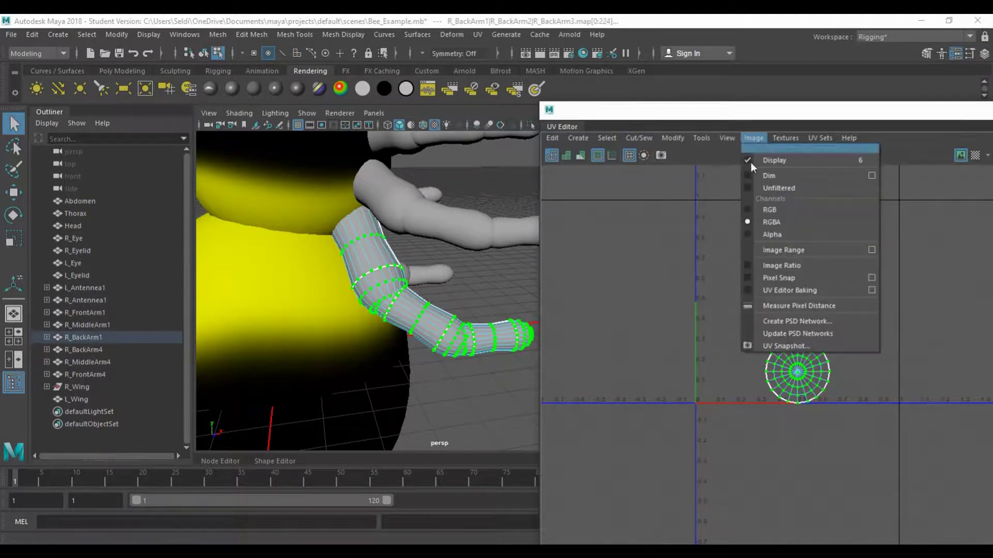
left_click(790, 347)
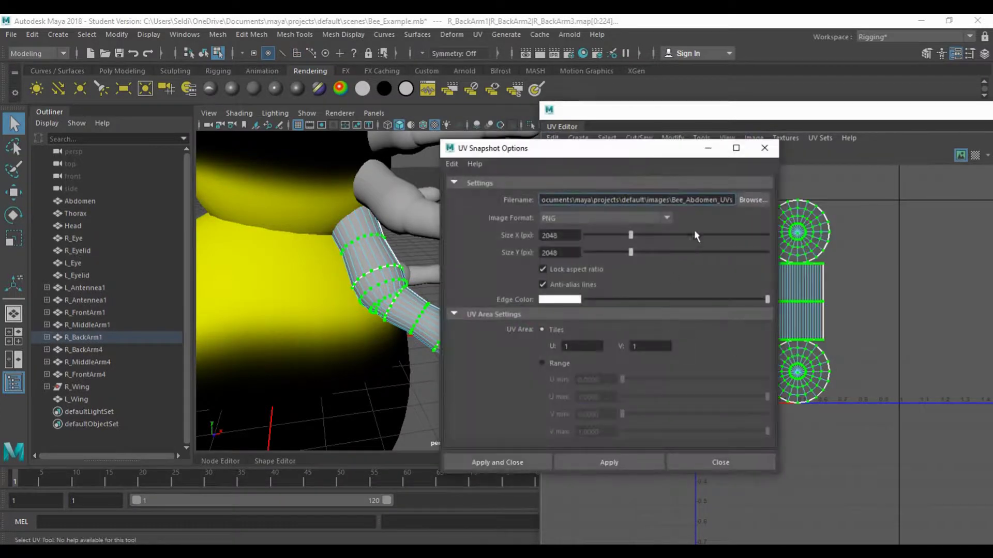
left_click_drag(690, 199, 781, 202)
key("BackSpace")
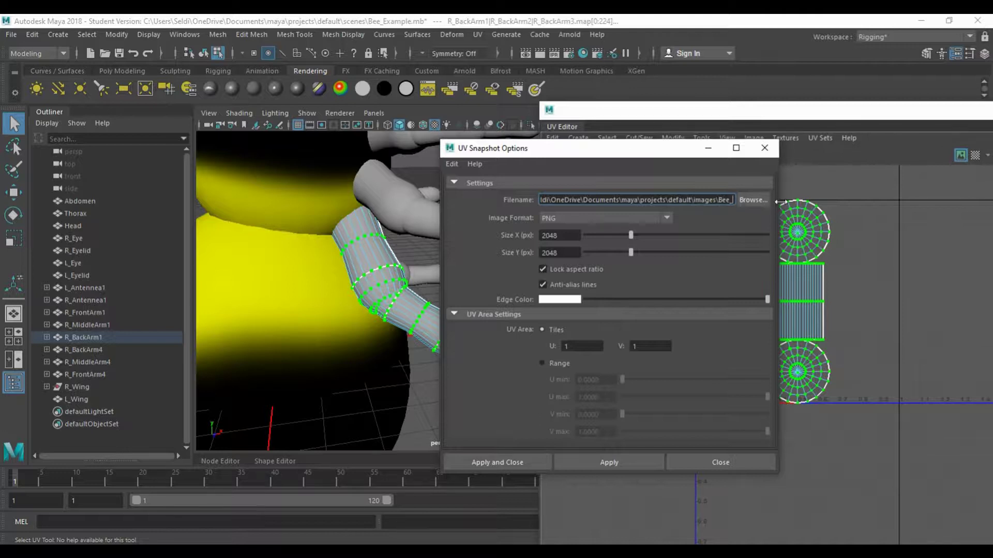
type("Limb")
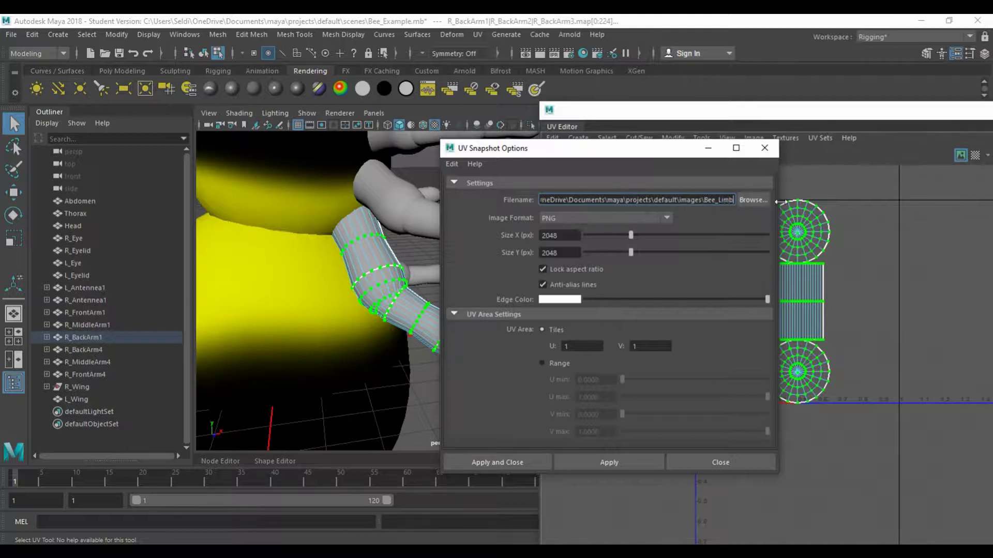
type("_UV")
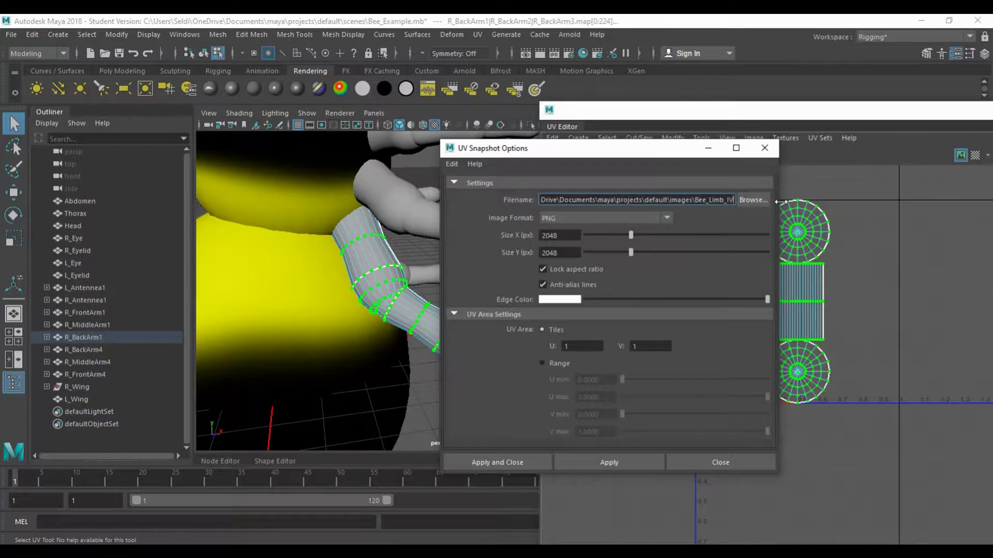
type("s")
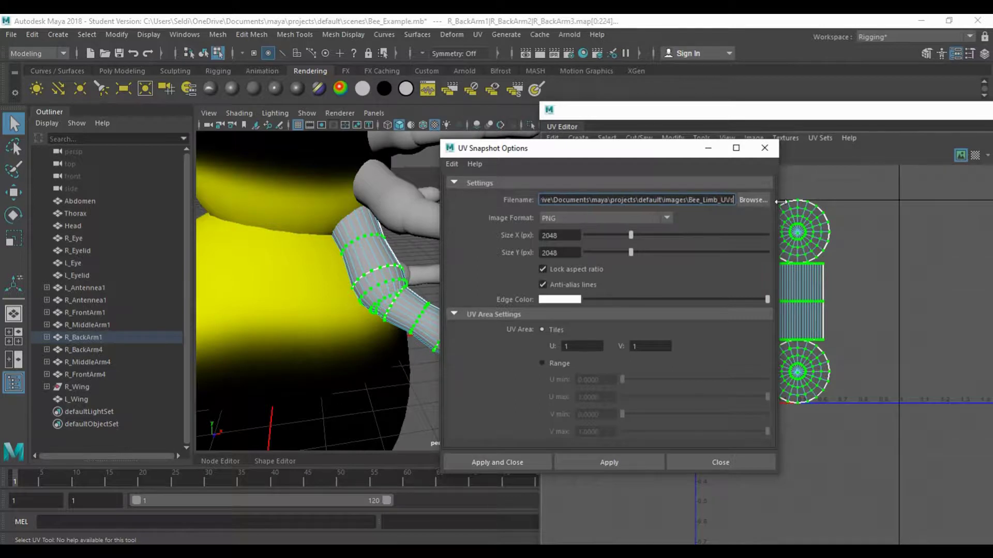
key("Return")
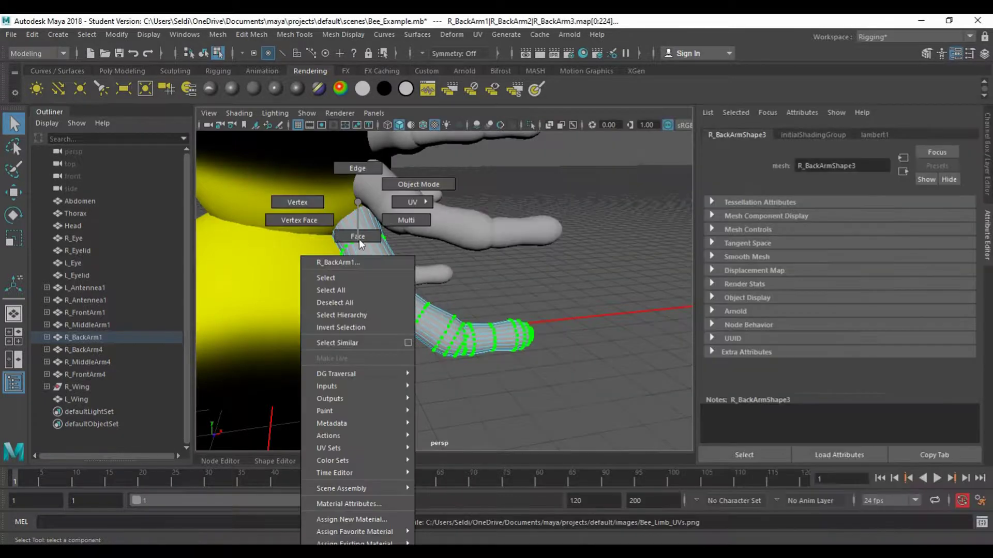
Step: Return the back arm to object mode and save the Bee_Example scene, confirming the save
right_click_drag(359, 239, 394, 188)
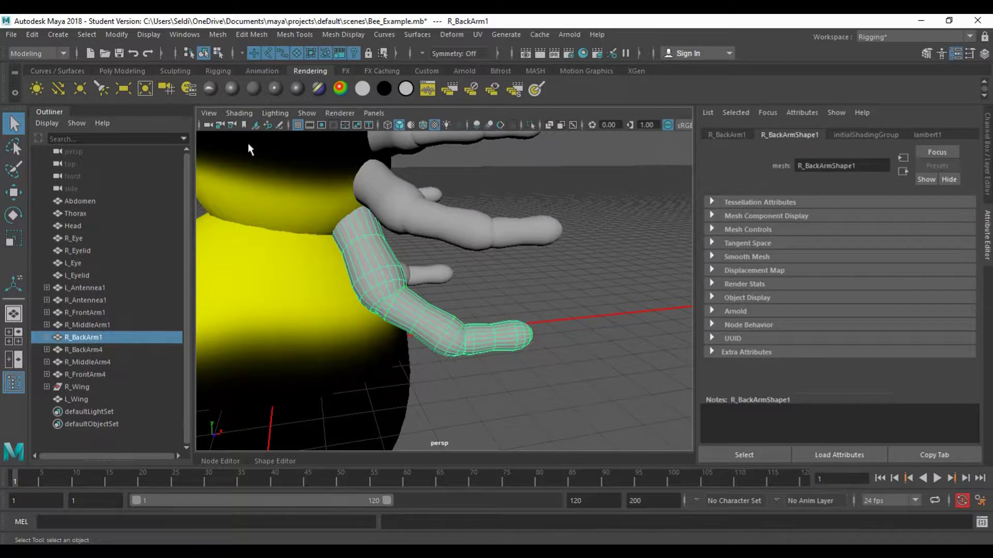
left_click(11, 34)
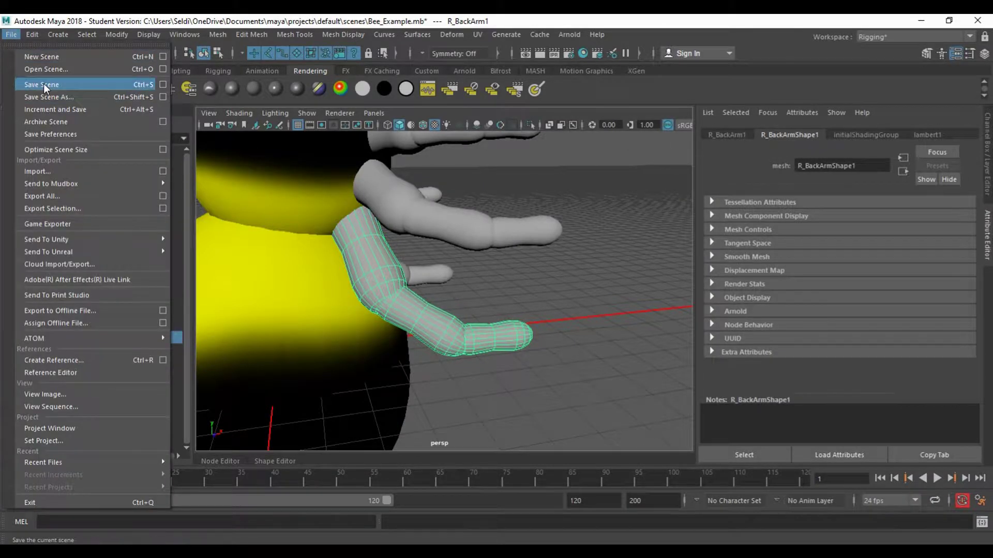
left_click(45, 84)
left_click(471, 298)
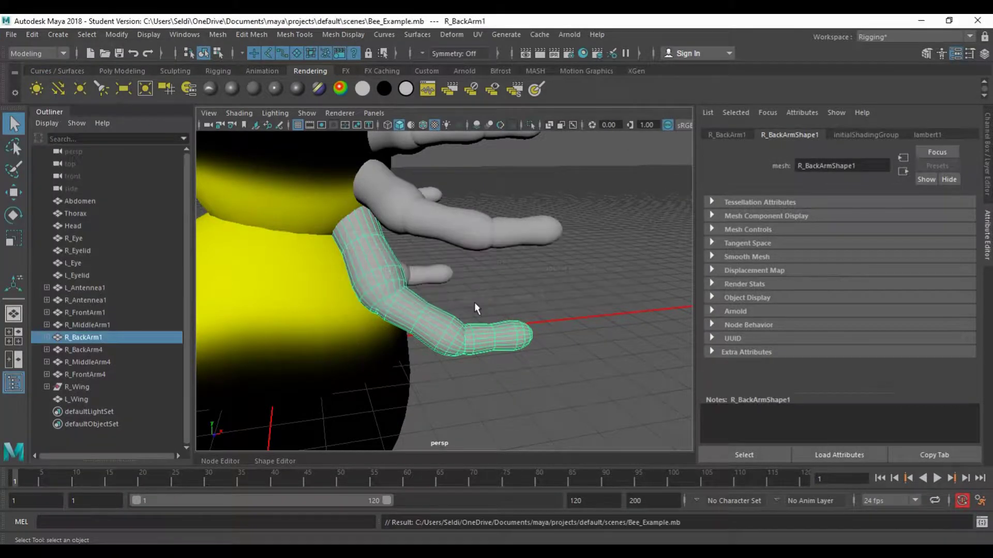
Step: Switch to Photoshop and save the Bee_Body_Textures.psd document
mouse_move(413, 549)
left_click(416, 509)
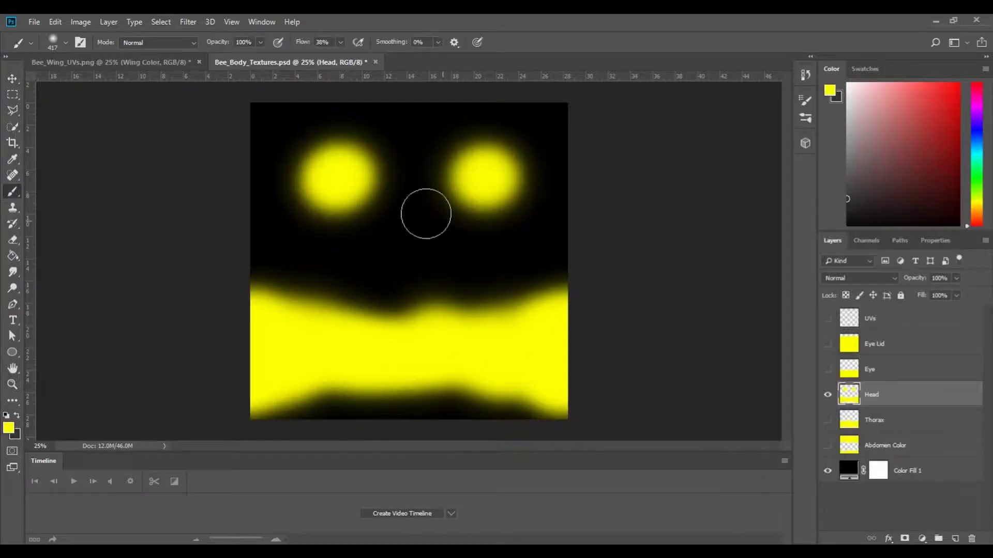
left_click(34, 22)
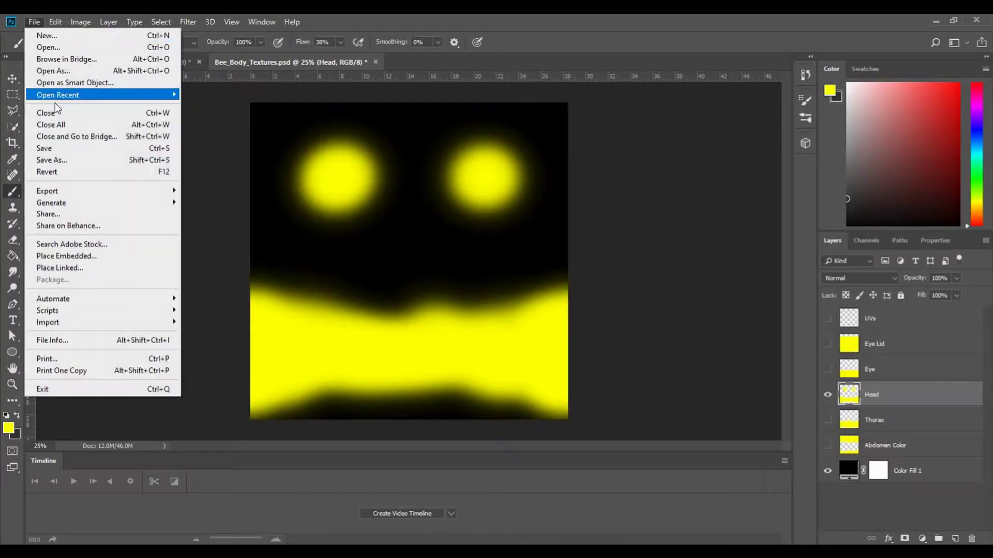
left_click(57, 146)
Step: Open the Bee_Limb_UVs.png snapshot from the Maya project's images folder
right_click(474, 58)
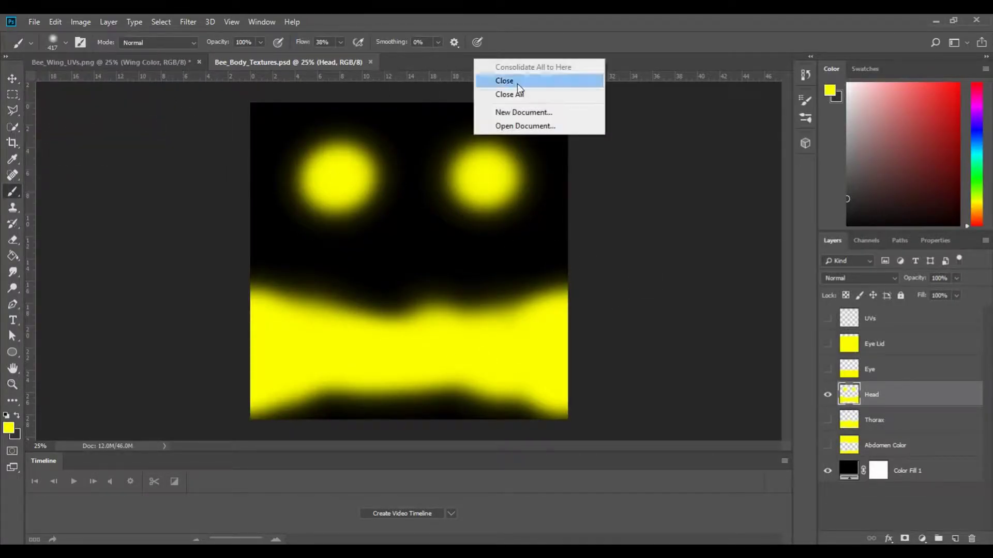
left_click(537, 125)
type("bee")
key("Down")
key("Down")
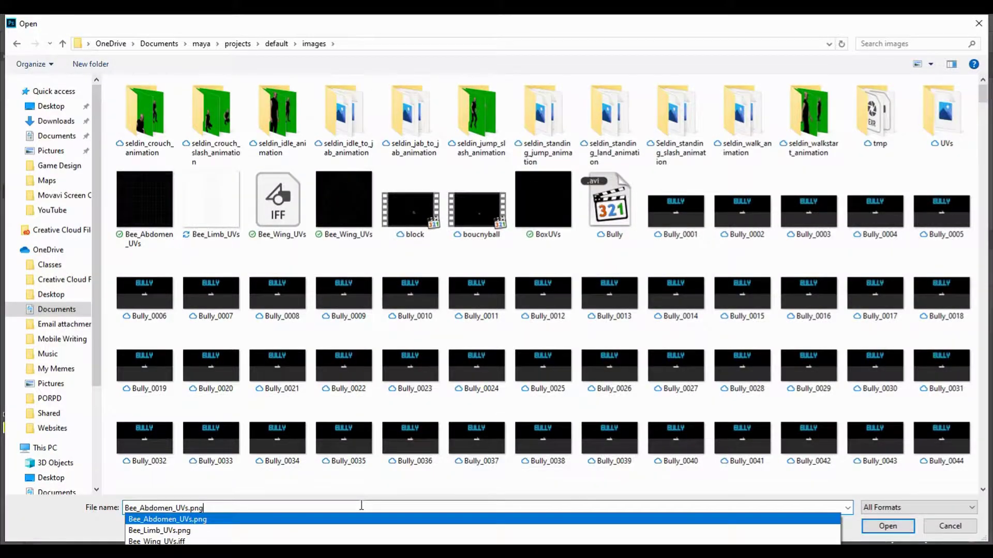
key("Return")
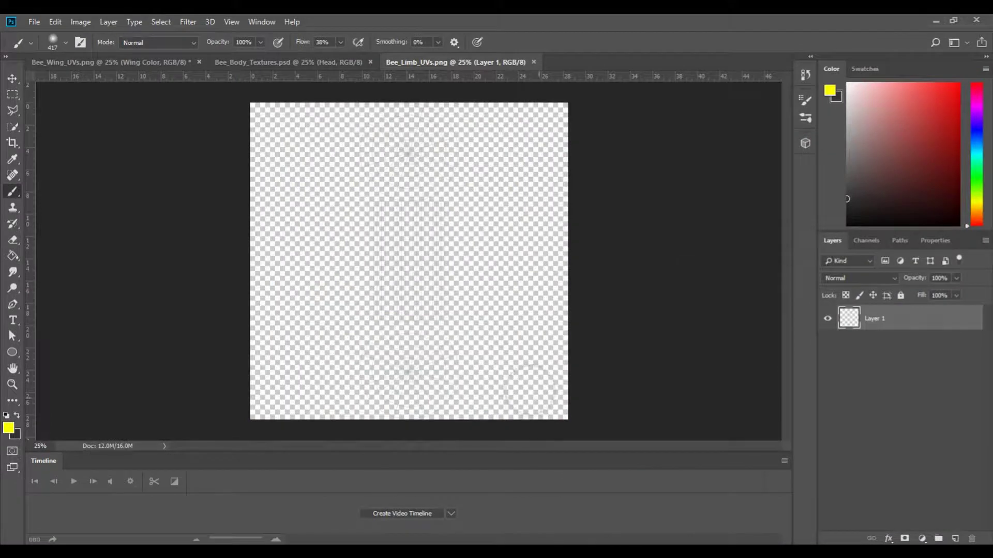
Step: Rename the snapshot layer UVs and add a black solid color fill layer beneath it
double_click(879, 319)
type("UVs")
key("Return")
left_click(922, 539)
left_click(903, 319)
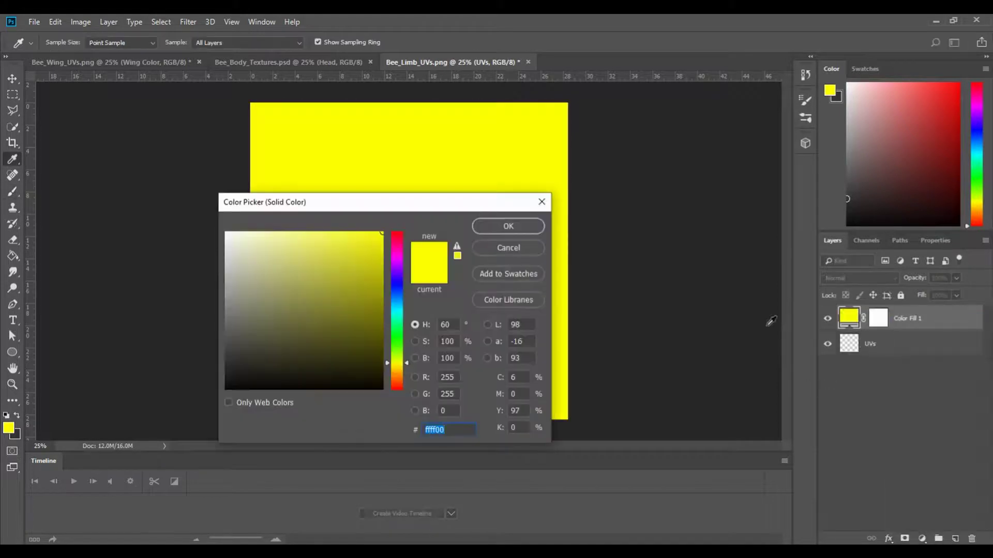
left_click_drag(280, 304, 226, 389)
left_click(502, 227)
left_click_drag(924, 315, 895, 343)
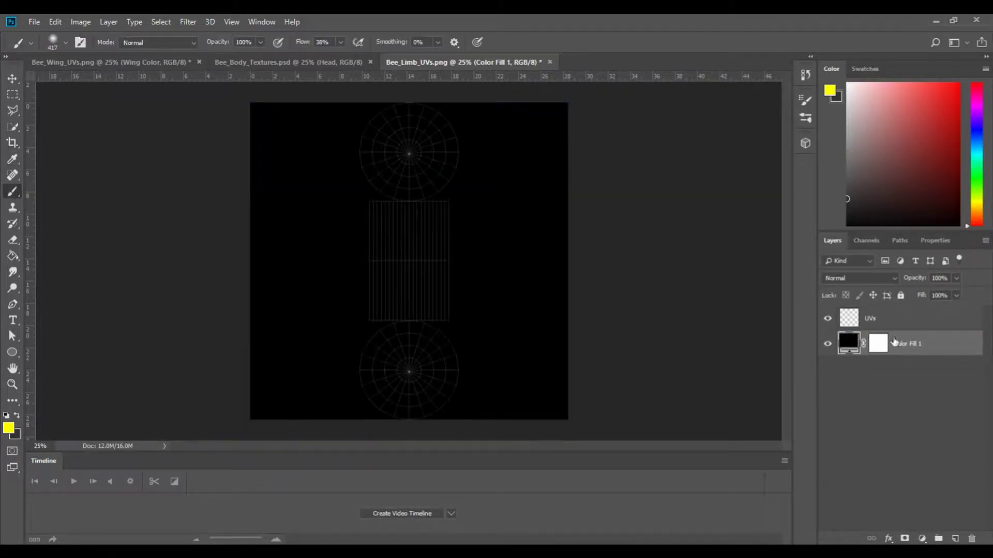
Step: Add an empty layer between the UVs and the black fill and name it Rear Upper Limb Color
left_click(955, 539)
double_click(873, 345)
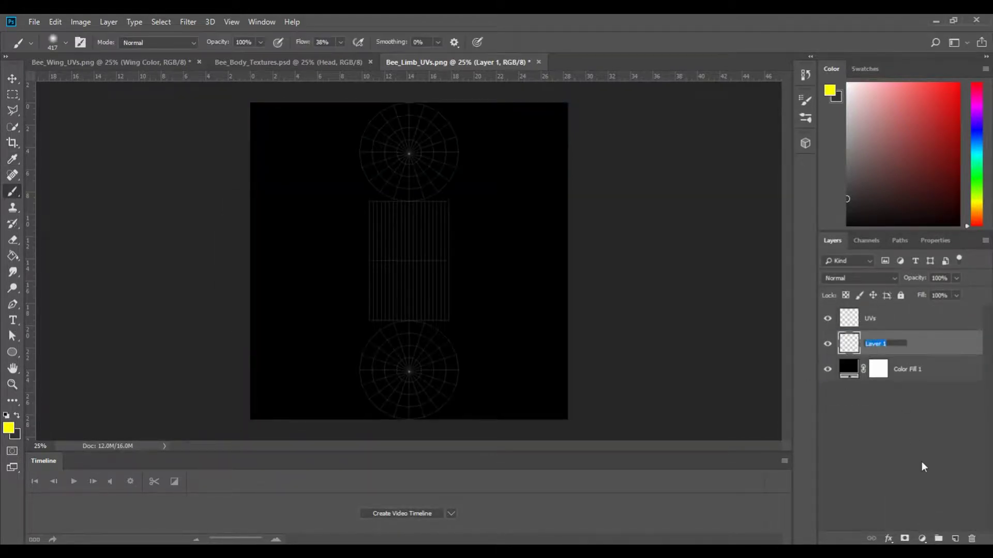
type("Rear Upper Limb")
key("Return")
double_click(896, 344)
key("End")
type("Color")
key("Return")
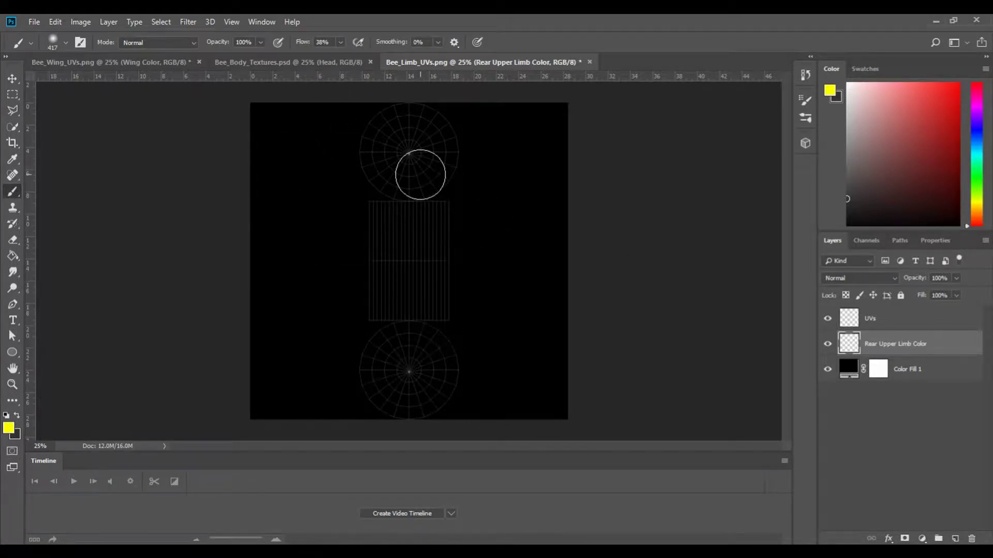
Step: Return to Maya and open the UV Editor for R_BackArm1, placed so the viewport's arm stays visible
left_click(494, 489)
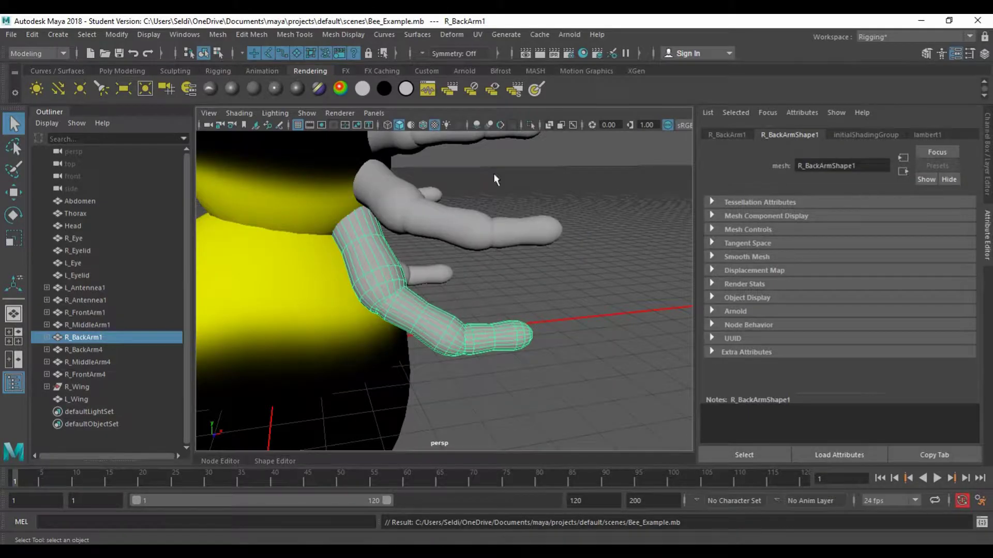
left_click(477, 34)
left_click(506, 54)
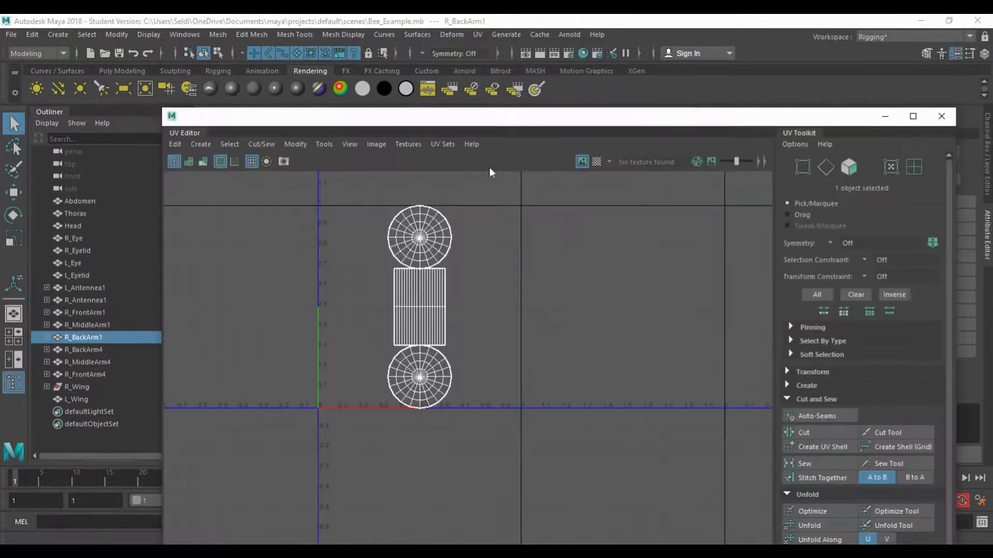
left_click_drag(402, 121, 665, 124)
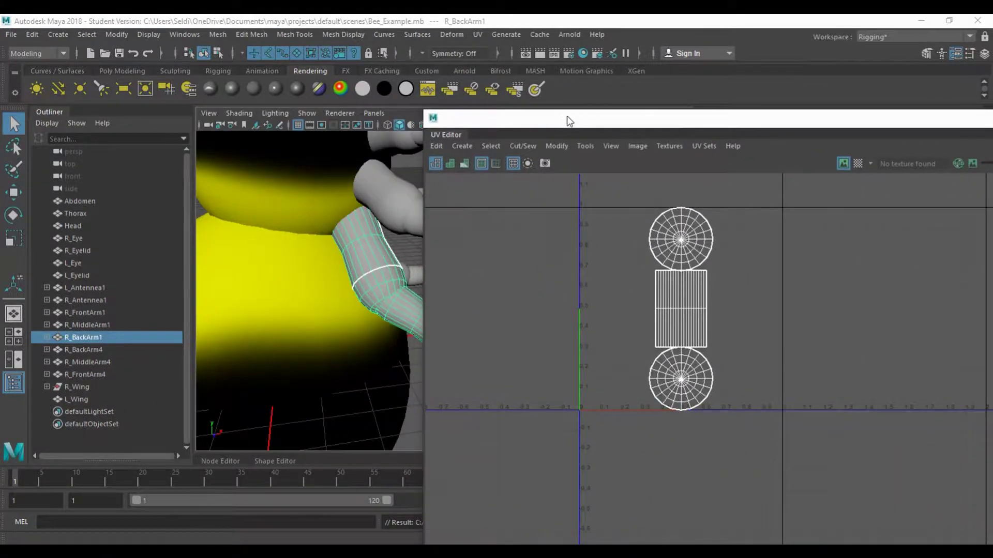
left_click_drag(564, 122, 702, 121)
Step: Select the UVs of the upper and lower circular shells in turn to check which arm ends they cover
right_click_drag(737, 247, 746, 252)
left_click_drag(748, 208, 895, 284)
left_click(725, 284)
left_click_drag(762, 197, 868, 287)
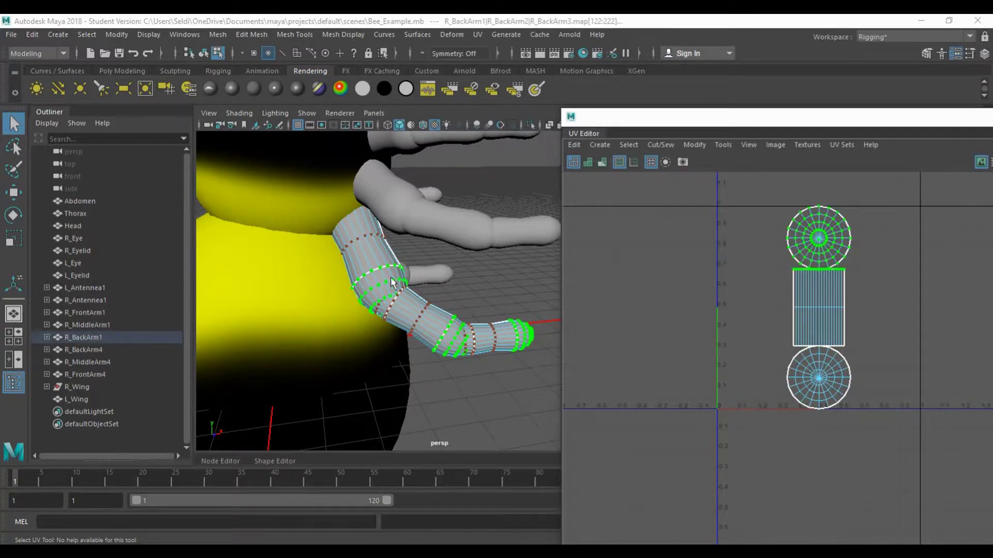
left_click_drag(722, 305, 915, 449)
left_click(769, 397)
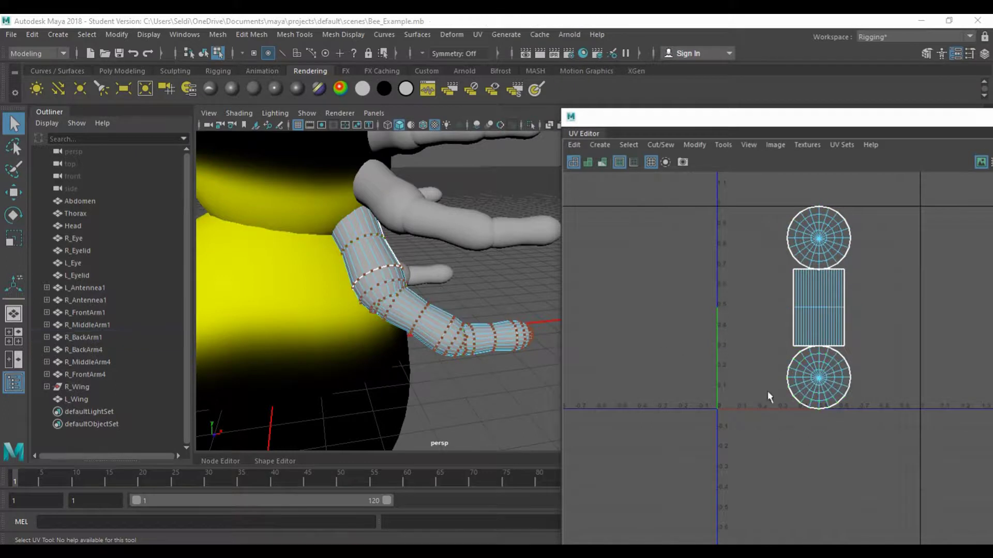
left_click_drag(763, 333, 882, 432)
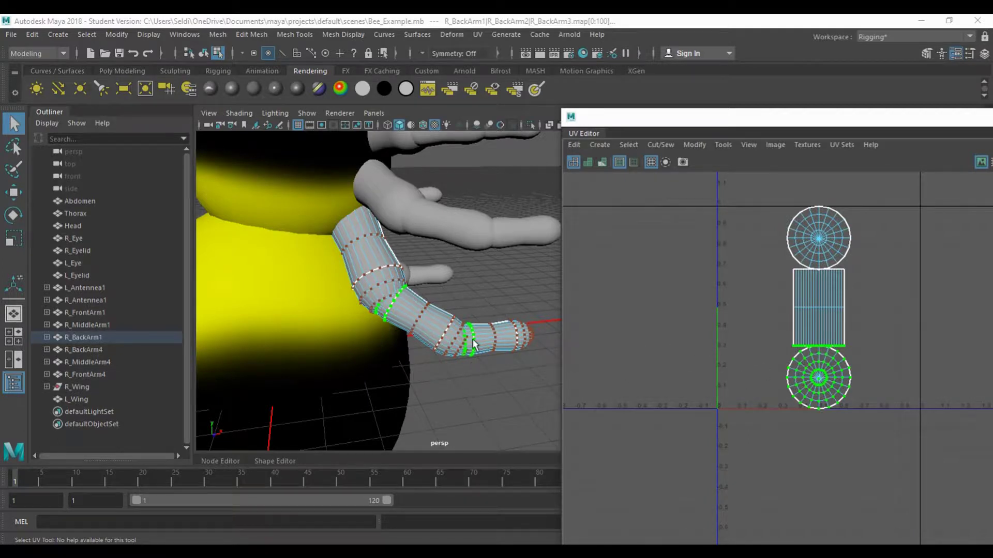
Step: Paint-select faces along the upper and middle arm segments to locate them in the UV layout
left_click_drag(450, 309, 495, 281, "alt")
scroll(495, 281, "up", 2)
middle_click_drag(471, 242, 414, 294, "alt")
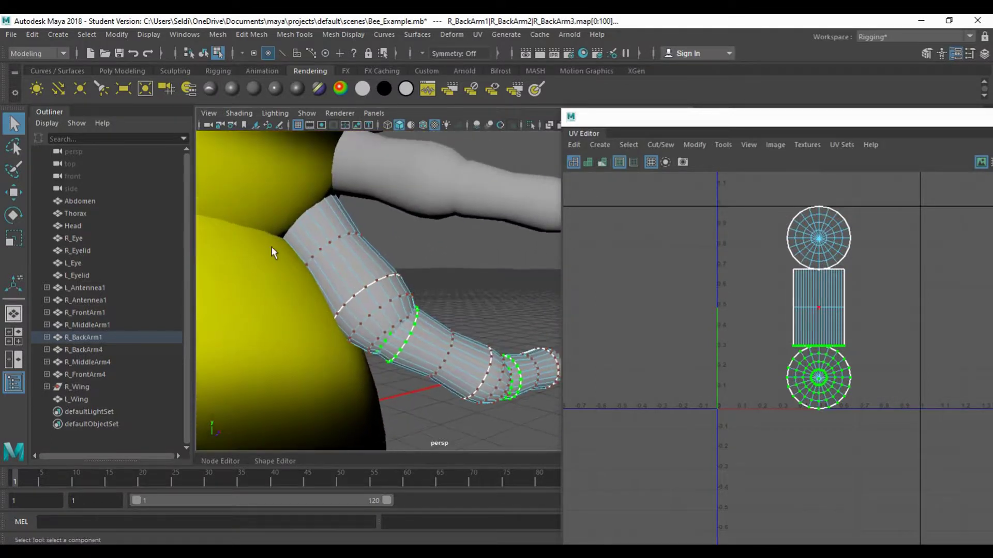
left_click(13, 169)
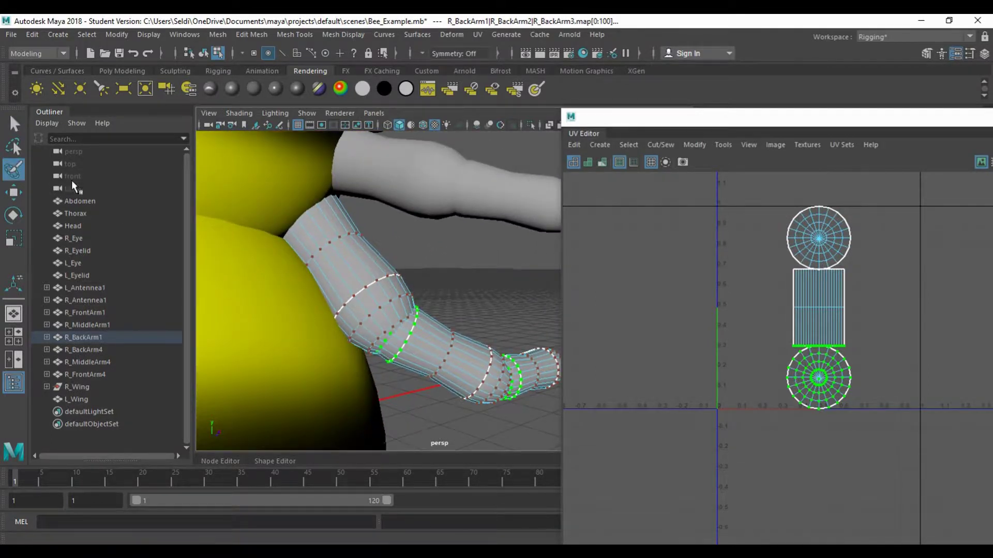
right_click_drag(324, 233, 324, 235)
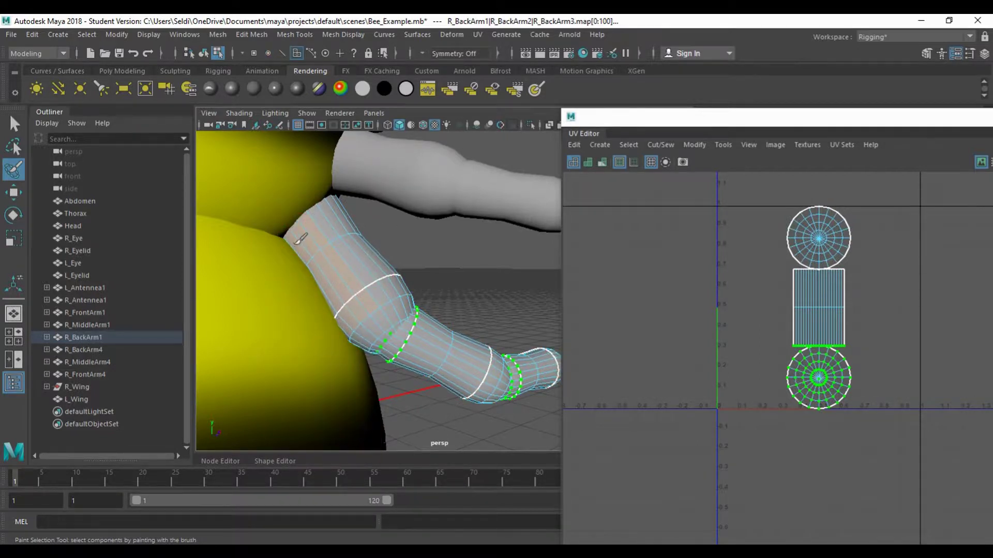
left_click(301, 240)
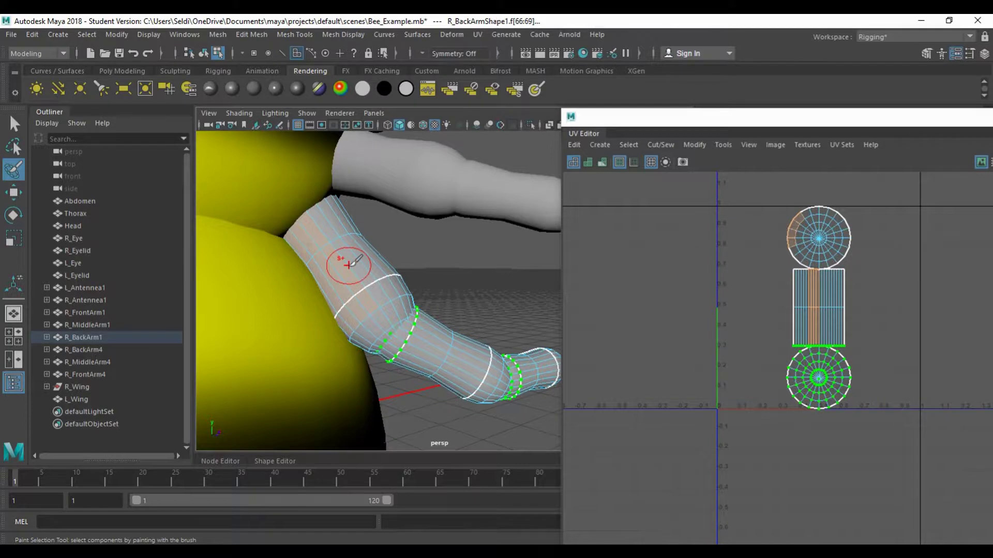
left_click(388, 299)
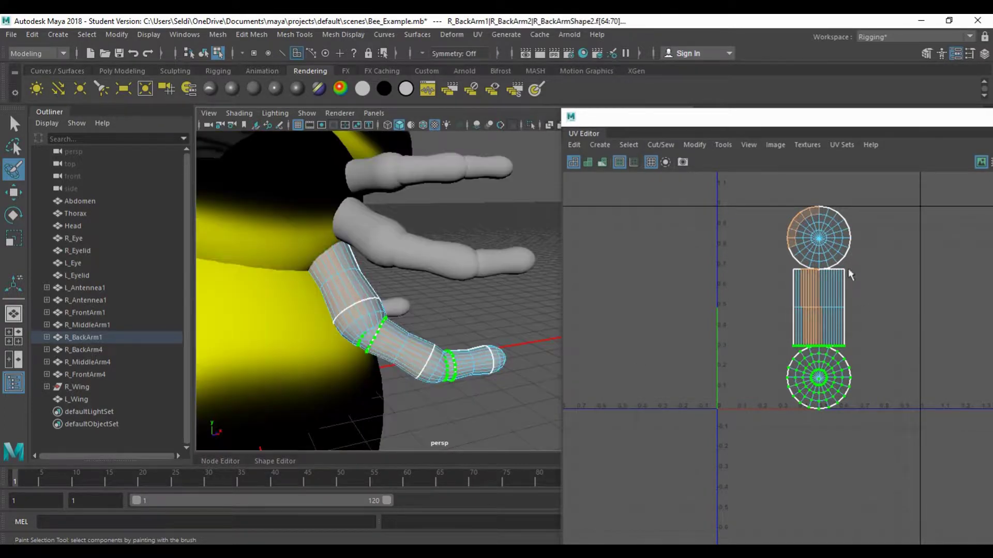
Step: Switch to Photoshop and paint soft yellow over the upper circular shell and most of the central rectangular shell
left_click(399, 509)
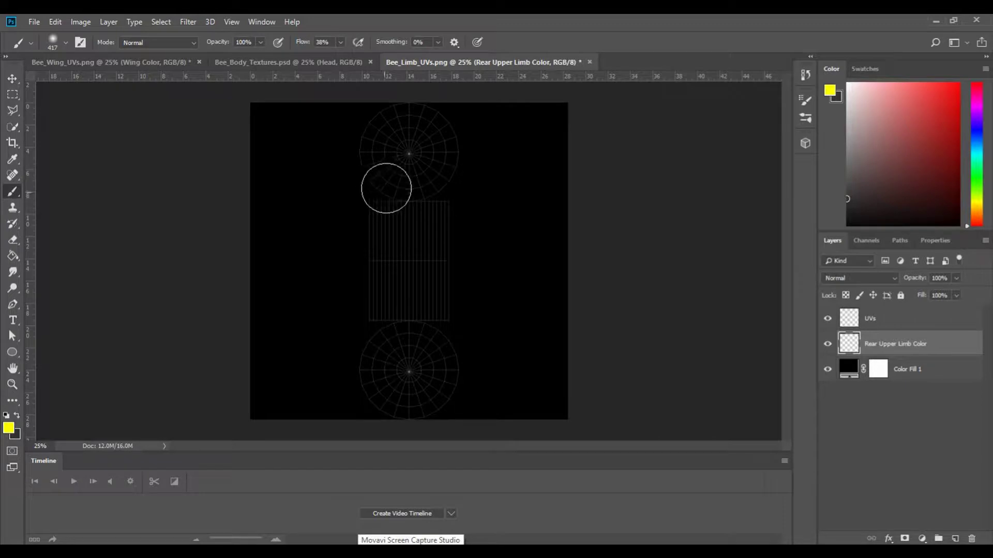
mouse_move(394, 144)
left_mouse_down()
mouse_move(377, 141)
mouse_move(438, 149)
mouse_move(372, 155)
mouse_move(399, 147)
mouse_move(388, 172)
mouse_move(403, 240)
mouse_move(430, 199)
mouse_move(389, 204)
mouse_move(394, 243)
mouse_move(405, 250)
mouse_move(397, 259)
mouse_move(422, 264)
mouse_move(448, 193)
mouse_move(412, 129)
left_mouse_up()
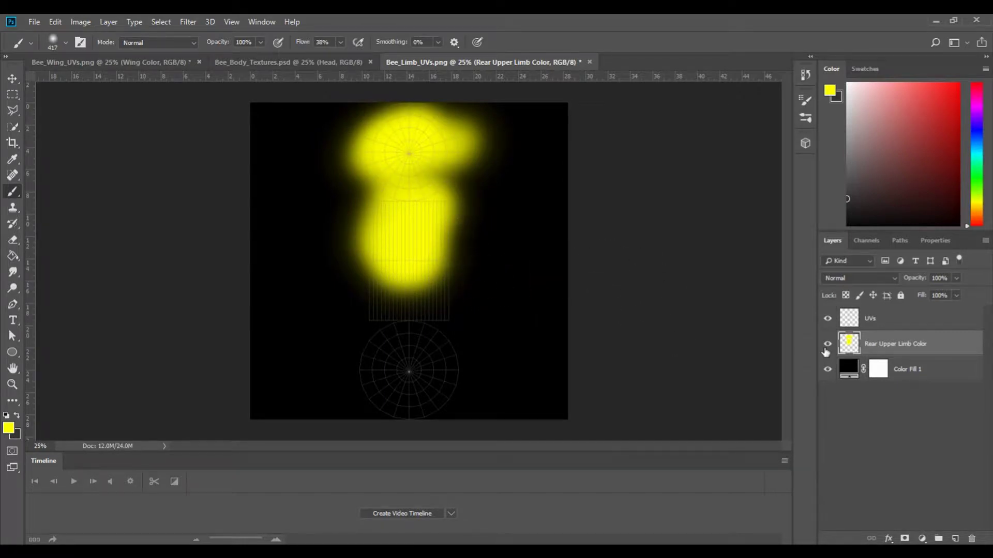
mouse_move(443, 229)
left_mouse_down()
mouse_move(399, 244)
mouse_move(355, 239)
mouse_move(359, 255)
mouse_move(372, 252)
mouse_move(373, 224)
mouse_move(361, 222)
mouse_move(443, 224)
mouse_move(467, 252)
mouse_move(428, 240)
mouse_move(466, 223)
mouse_move(455, 215)
mouse_move(370, 206)
mouse_move(404, 202)
mouse_move(366, 171)
mouse_move(421, 216)
mouse_move(377, 250)
mouse_move(455, 235)
mouse_move(390, 255)
mouse_move(483, 255)
mouse_move(390, 233)
mouse_move(435, 173)
mouse_move(424, 146)
left_mouse_up()
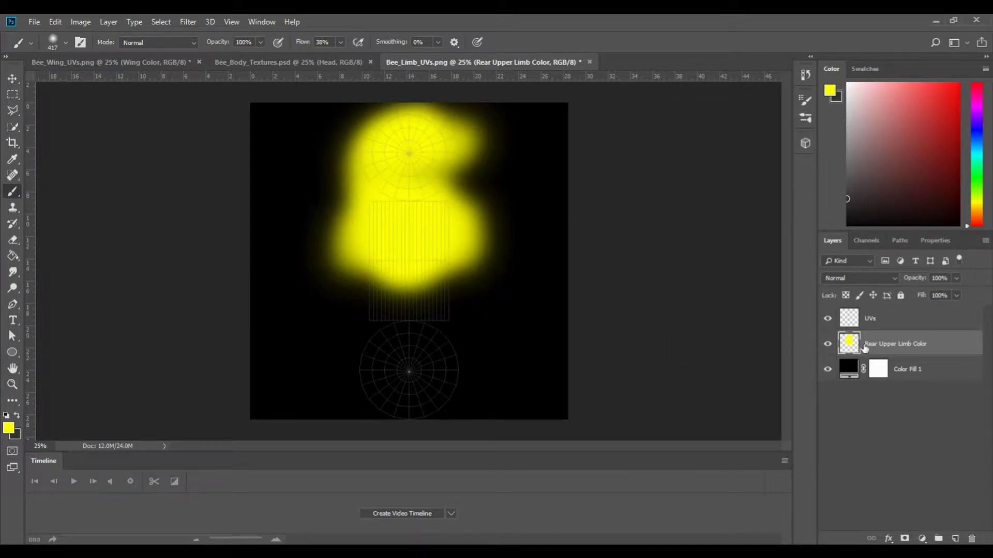
Step: Hide the UVs layer and start saving the limb texture under a new file name
left_click(828, 319)
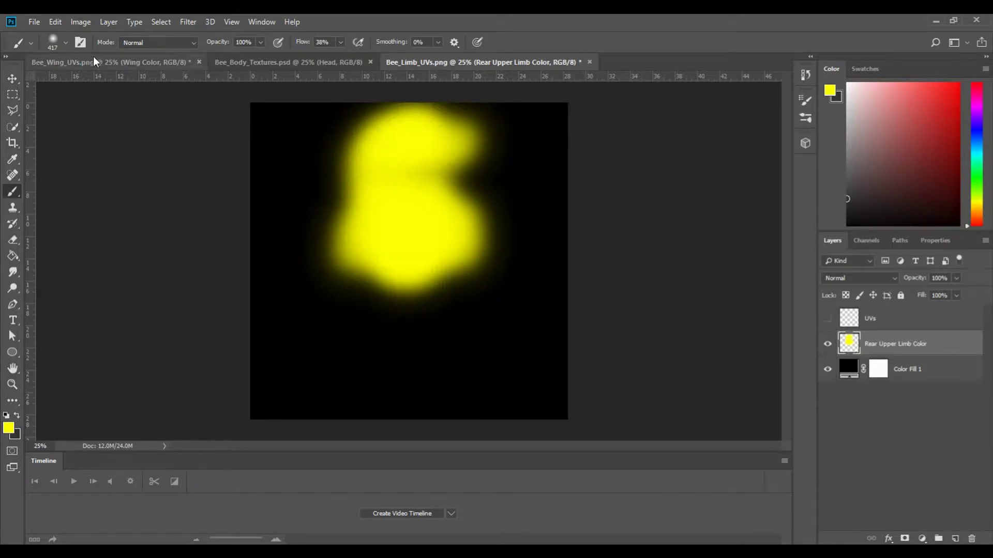
left_click(33, 21)
left_click(74, 165)
left_click(129, 428)
left_click(127, 372)
left_click(161, 414)
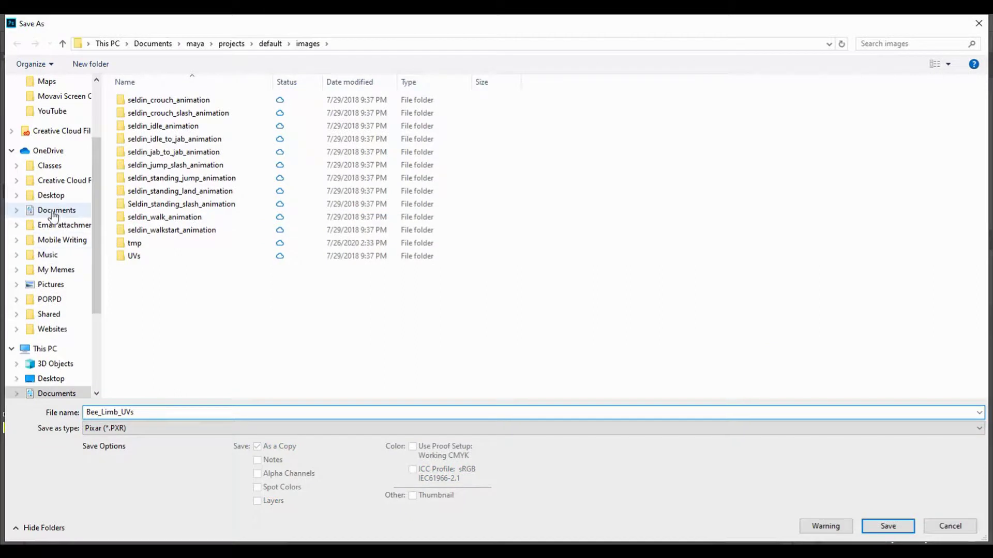
Step: Save the limb texture within the OneDrive Documents folders, adding Rear_ and Upper to its file name and choosing another image format
left_click(54, 214)
double_click(150, 319)
key("BackSpace")
type("Rear_")
key("End")
type("Upper")
left_click(408, 429)
left_click(519, 407)
left_click(887, 527)
left_click(532, 194)
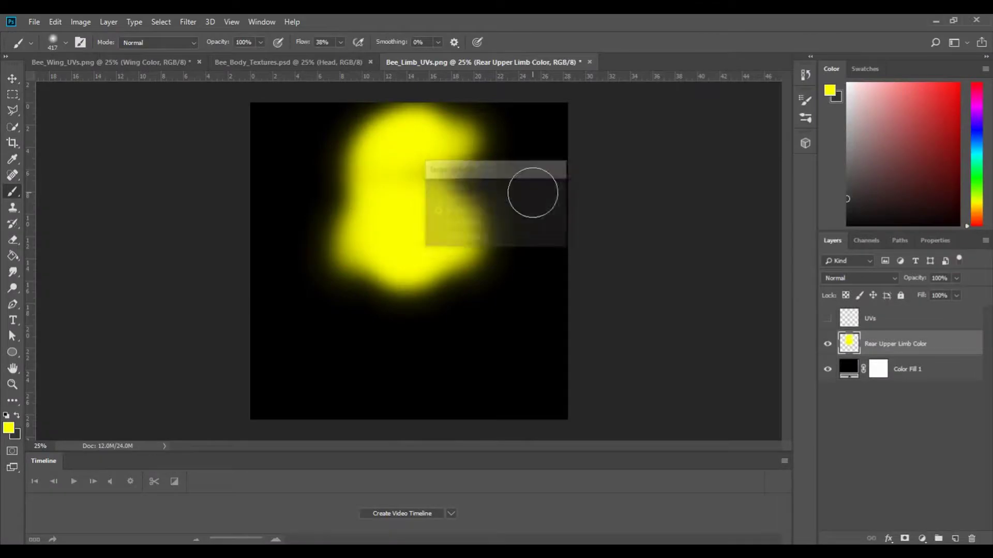
Step: Return to Maya, reselect R_BackArm1 in object mode and close the UV Editor
left_click(506, 483)
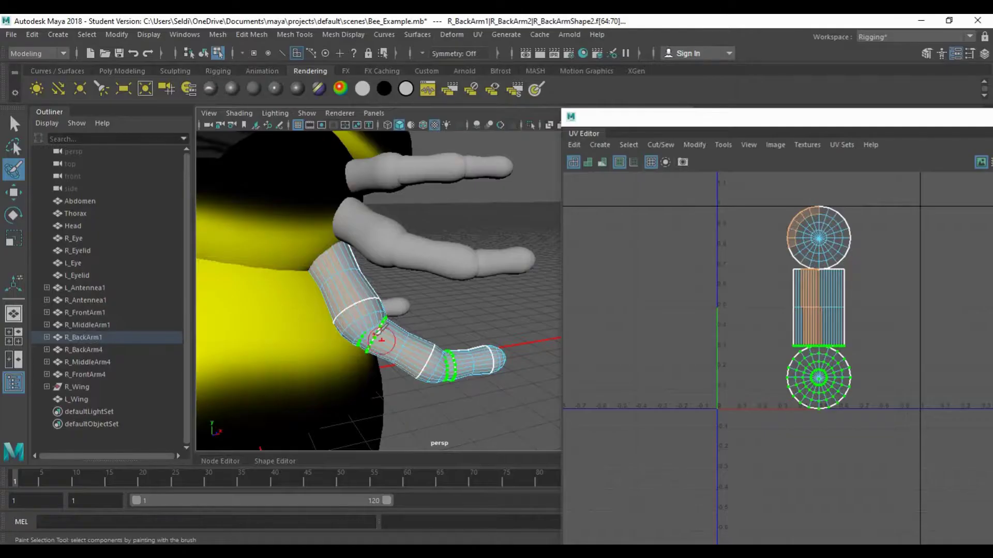
key("q")
right_click_drag(461, 299, 502, 189)
left_click(485, 315)
left_click(336, 301)
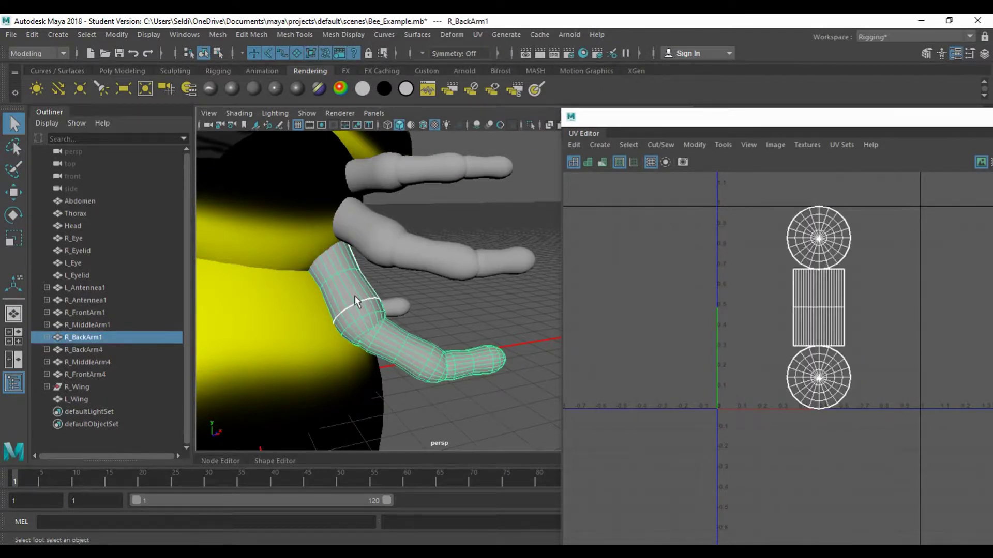
left_click_drag(763, 127, 399, 133)
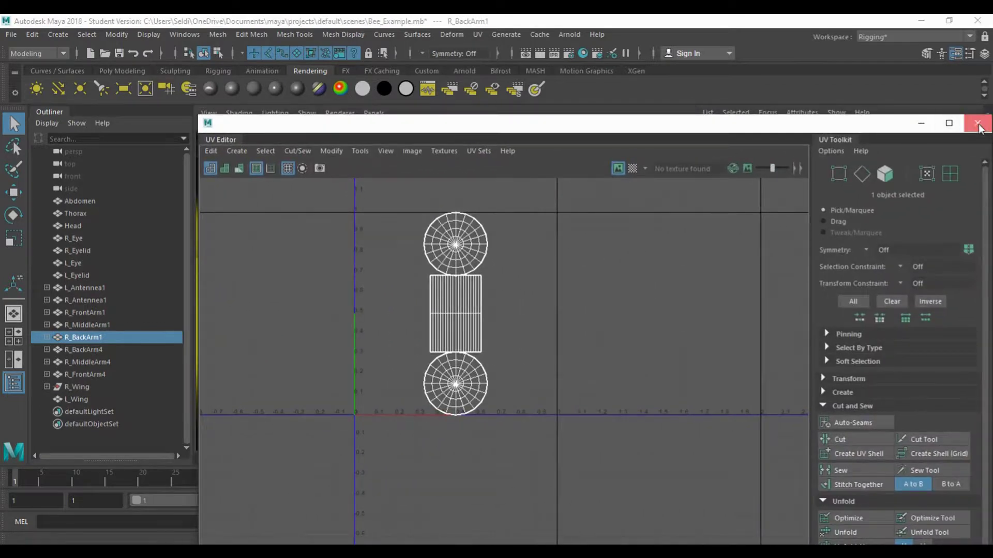
left_click(978, 124)
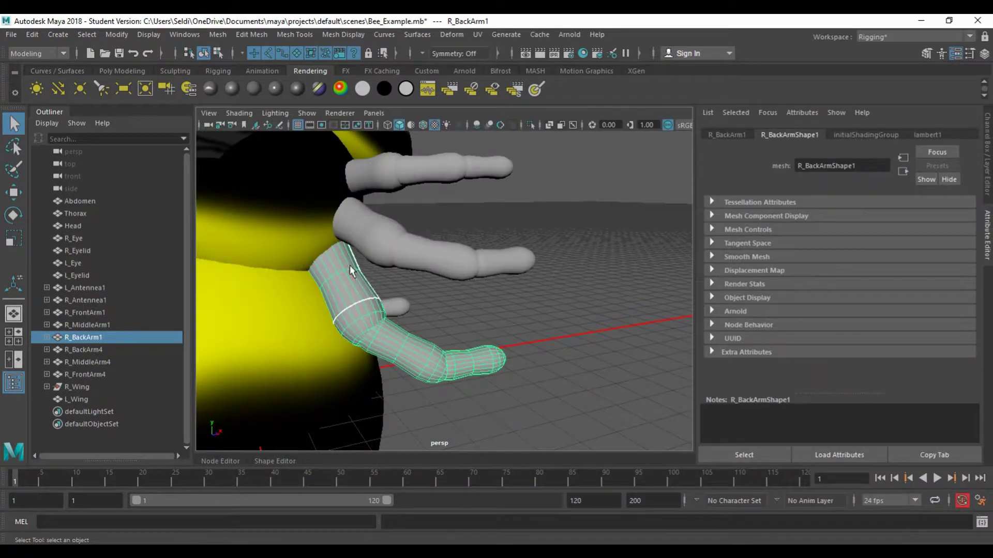
Step: Assign a new Lambert material to R_BackArm1 and name it Limb_Rear_Upper
left_click(253, 89)
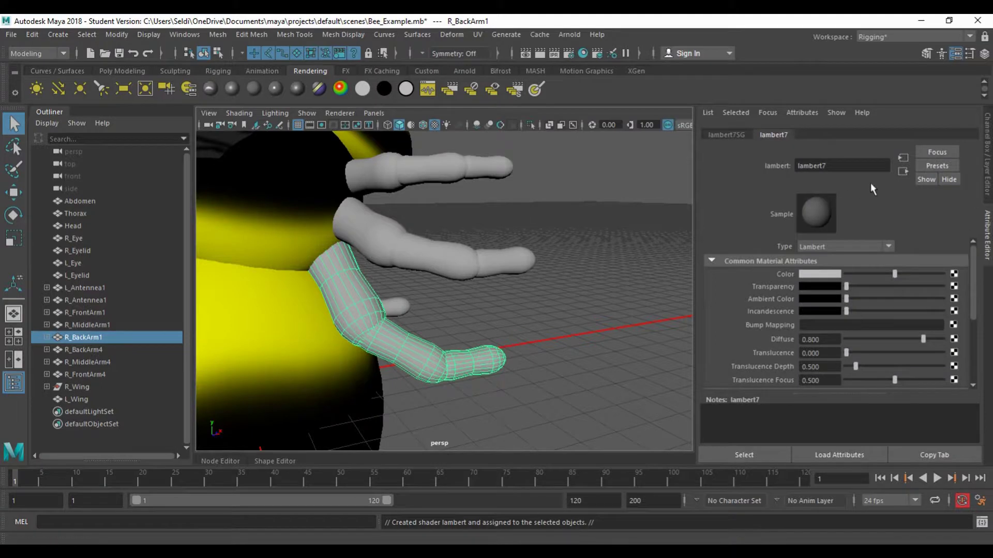
double_click(848, 165)
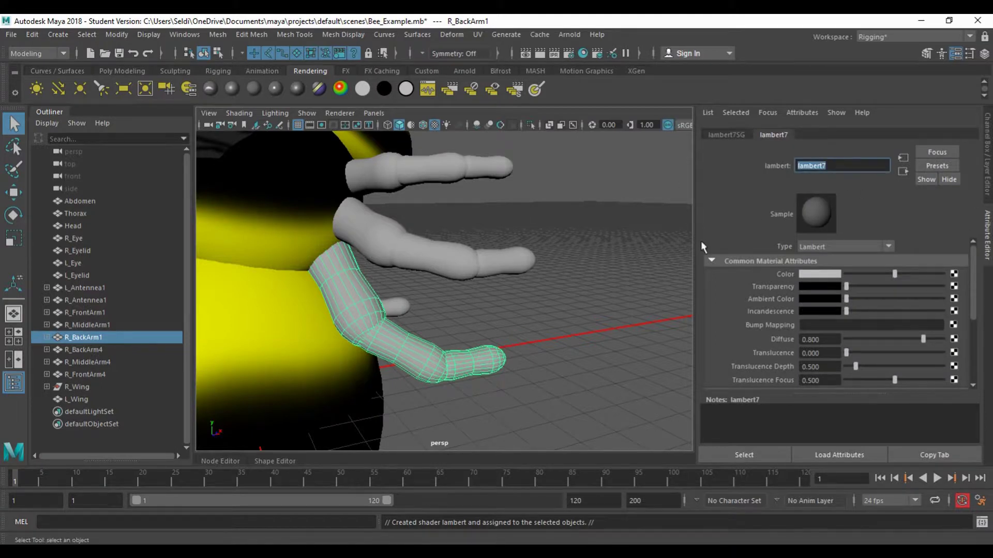
type("Rear_L")
type("eft")
key("BackSpace")
key("BackSpace")
key("BackSpace")
key("BackSpace")
key("BackSpace")
key("BackSpace")
key("BackSpace")
key("BackSpace")
key("BackSpace")
type("Limb_rear")
key("BackSpace")
key("BackSpace")
key("BackSpace")
key("BackSpace")
type("Rear_Upper")
key("Return")
left_click(863, 167)
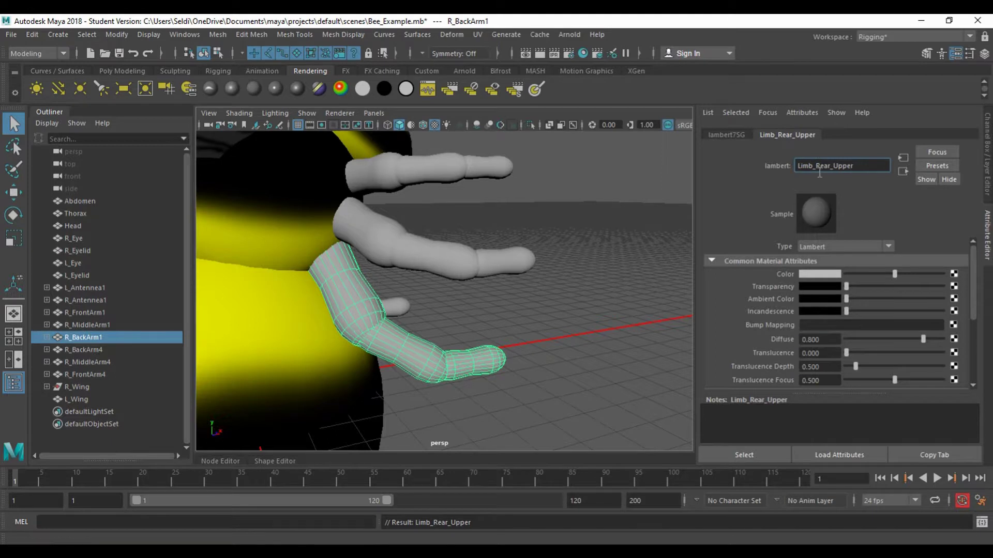
Step: Connect a file texture to the Limb_Rear_Upper material's colour, load Bee_Rear_Limb_Upper.tga, and deselect the arm
left_click(954, 274)
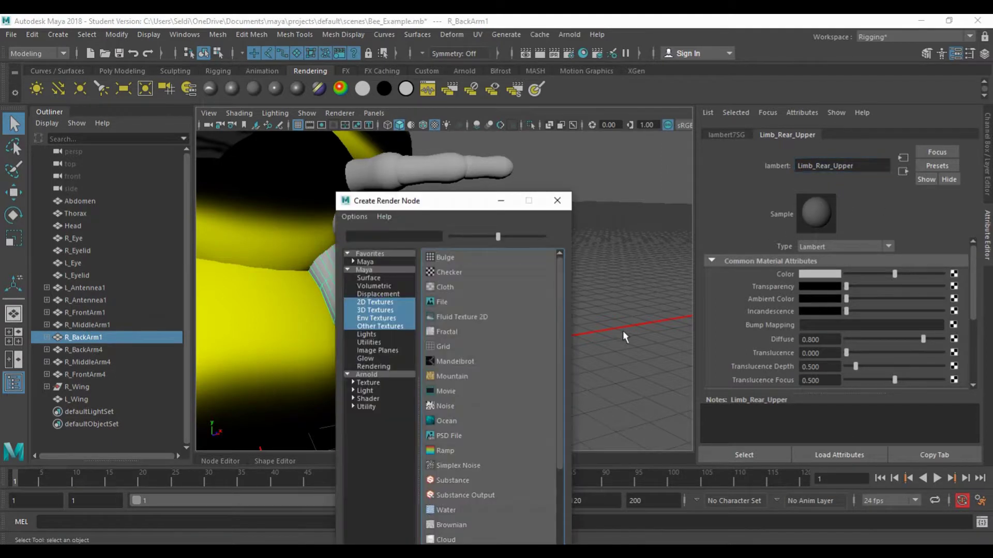
left_click(453, 301)
left_click(957, 304)
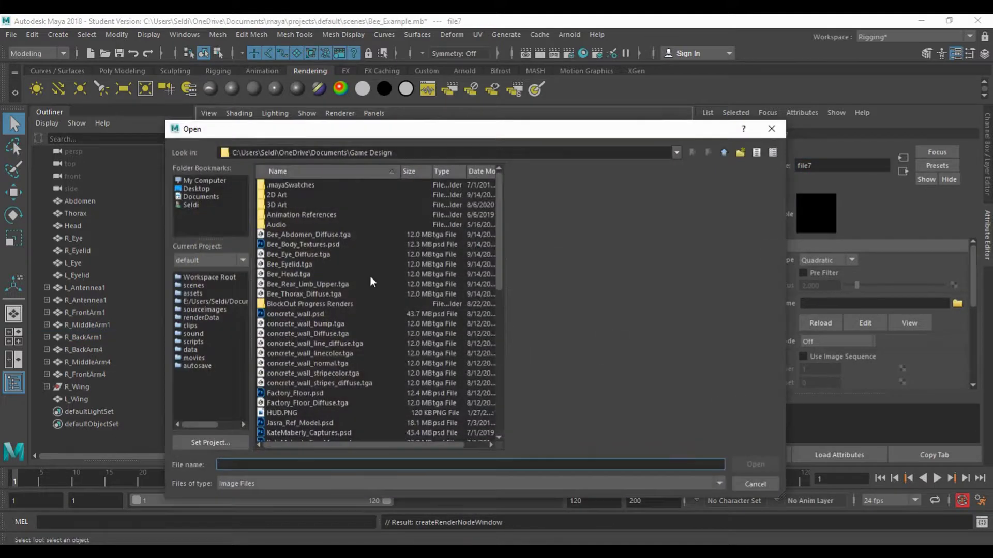
double_click(291, 284)
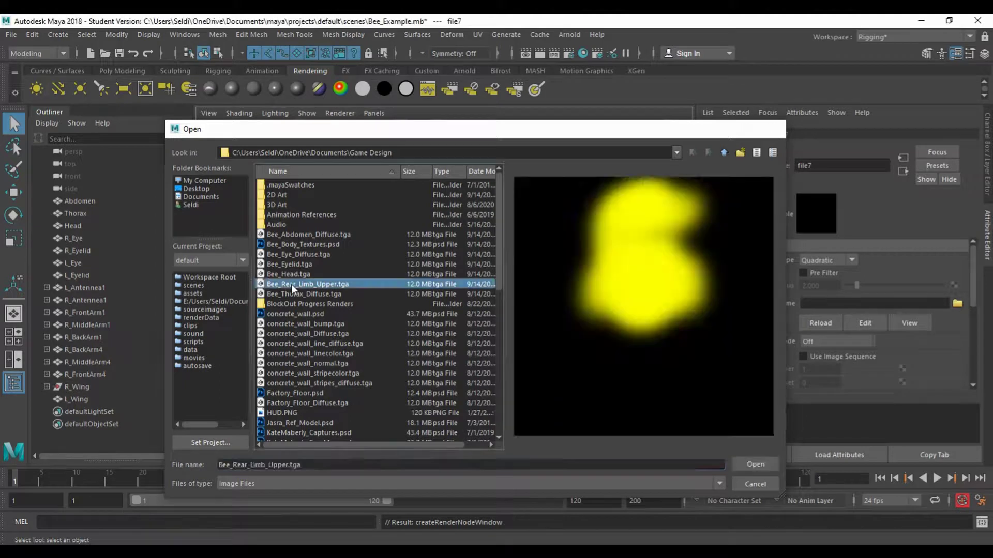
left_click(530, 309)
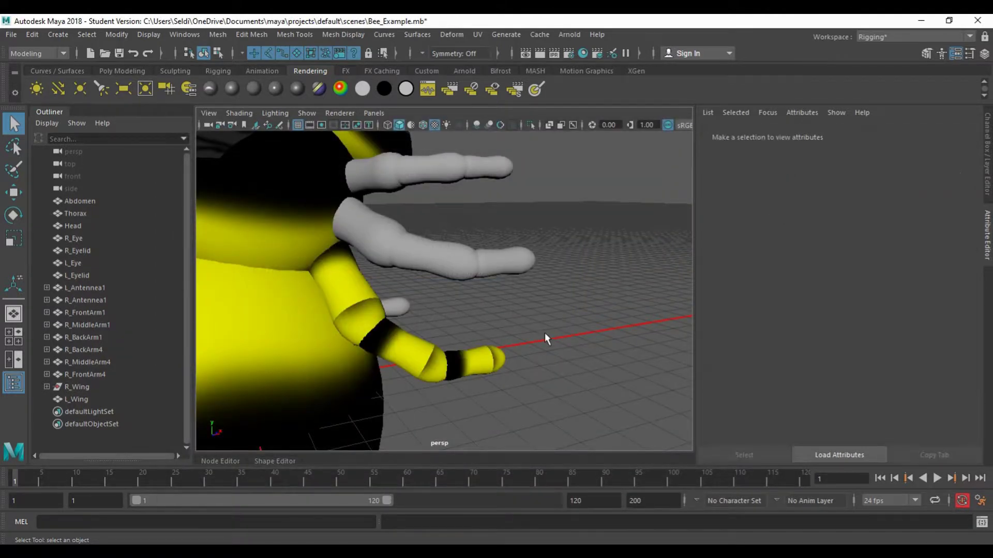
Step: Switch to Bee_Limb_UVs.png in Photoshop and hide the Rear Upper Limb Color layer, leaving only the black fill
left_click_drag(491, 323, 414, 321, "alt")
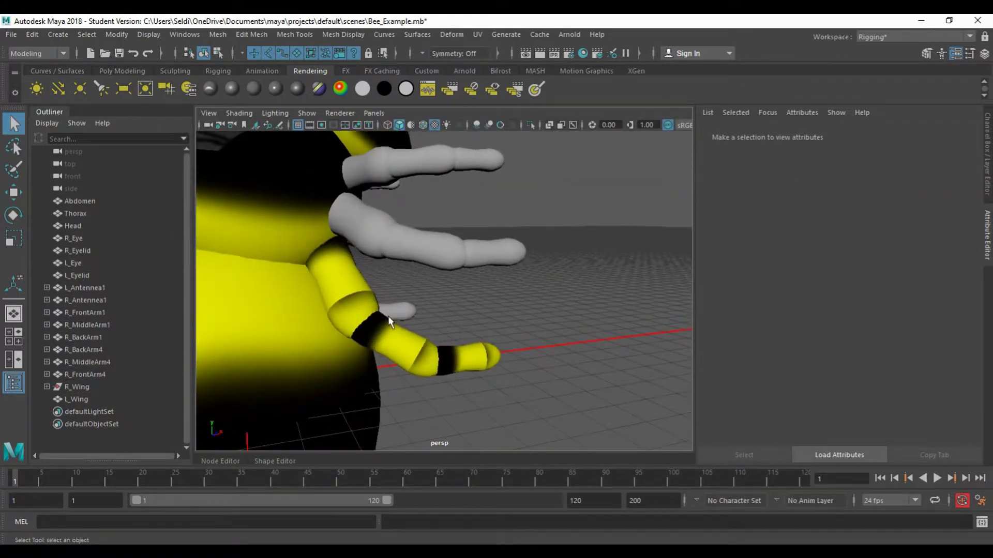
mouse_move(542, 327)
left_mouse_down("alt")
mouse_move(354, 322)
mouse_move(549, 329)
left_mouse_up("alt")
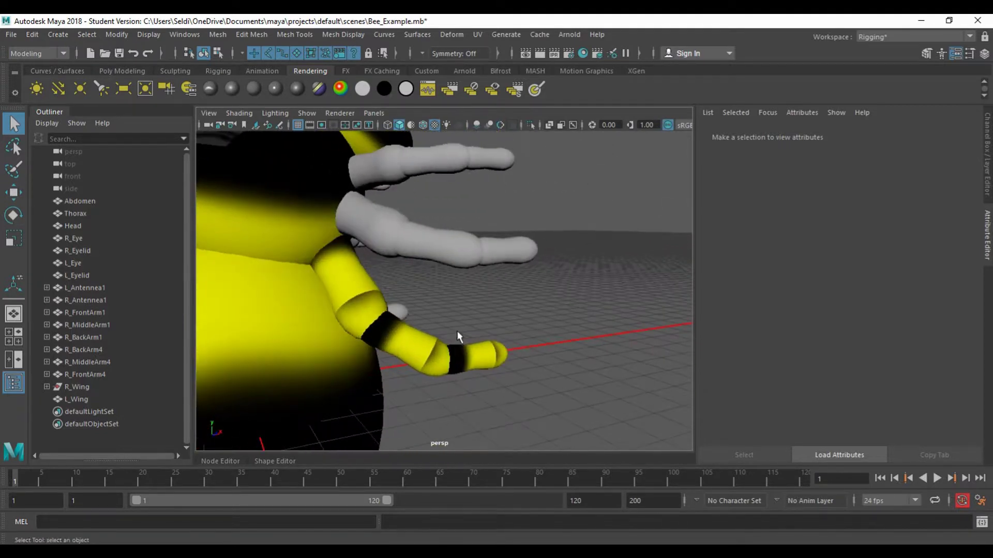
left_click(366, 314)
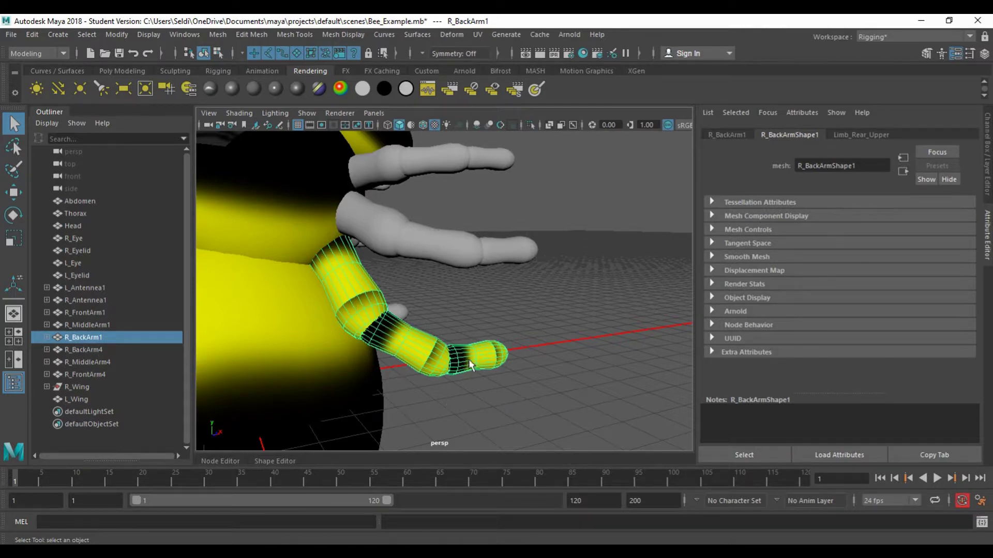
left_click_drag(514, 318, 393, 313, "alt")
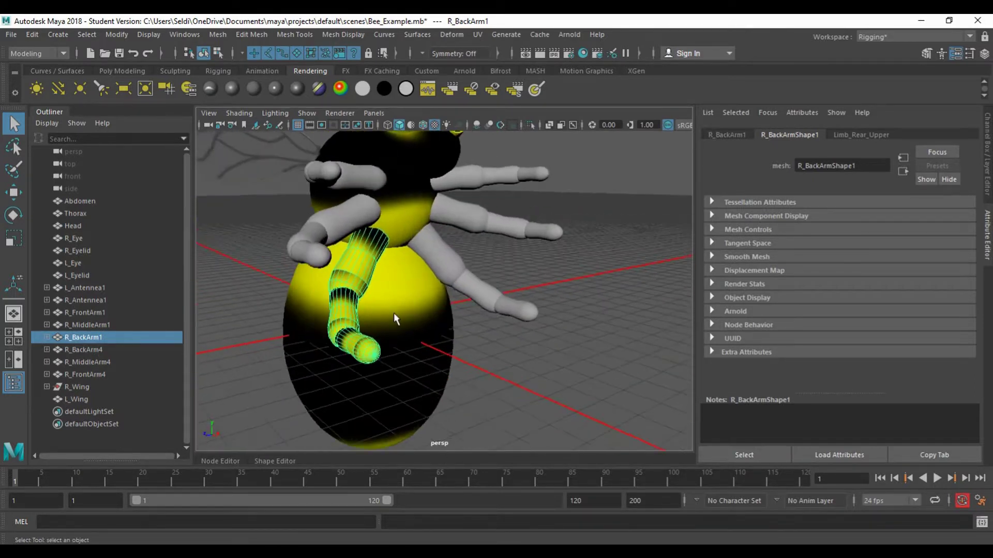
scroll(393, 313, "down", 5)
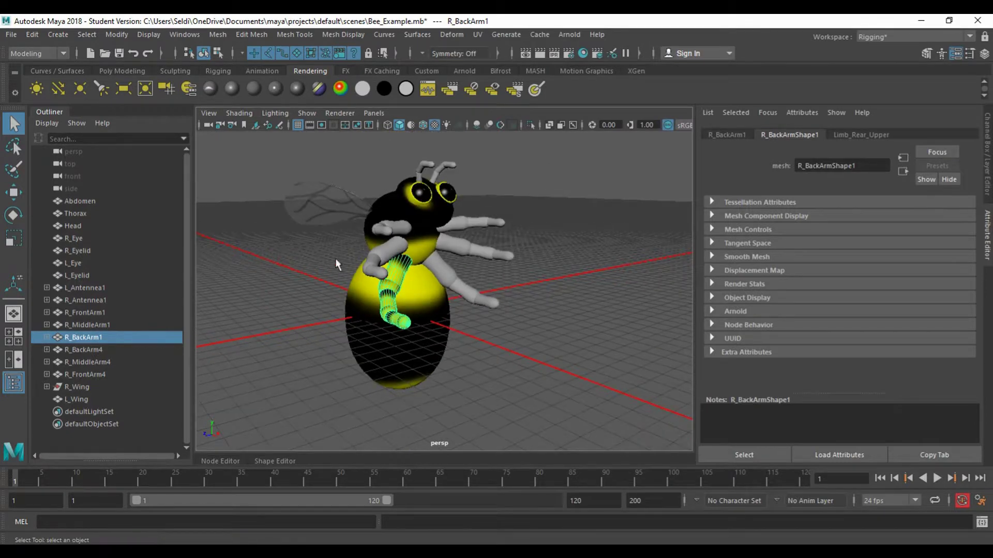
scroll(421, 282, "up", 5)
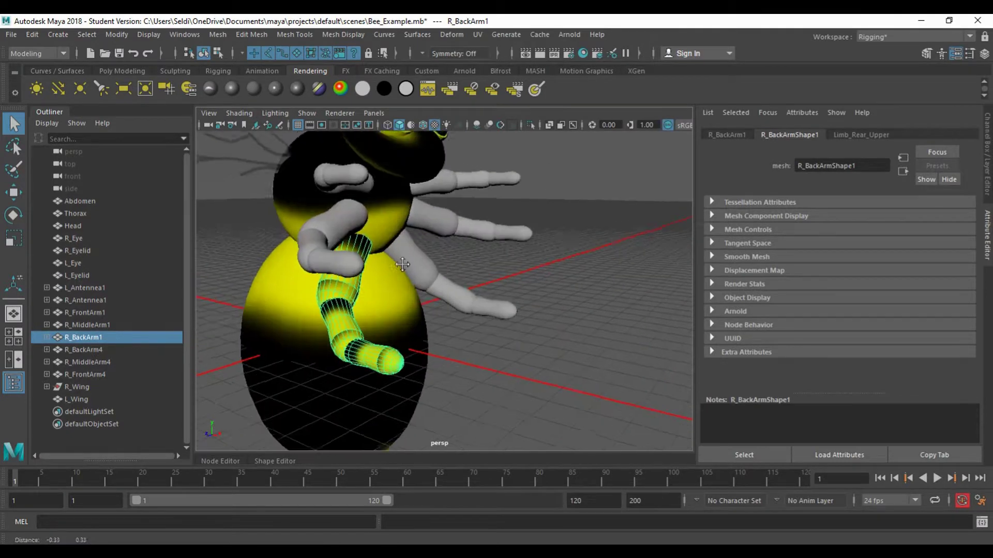
mouse_move(362, 541)
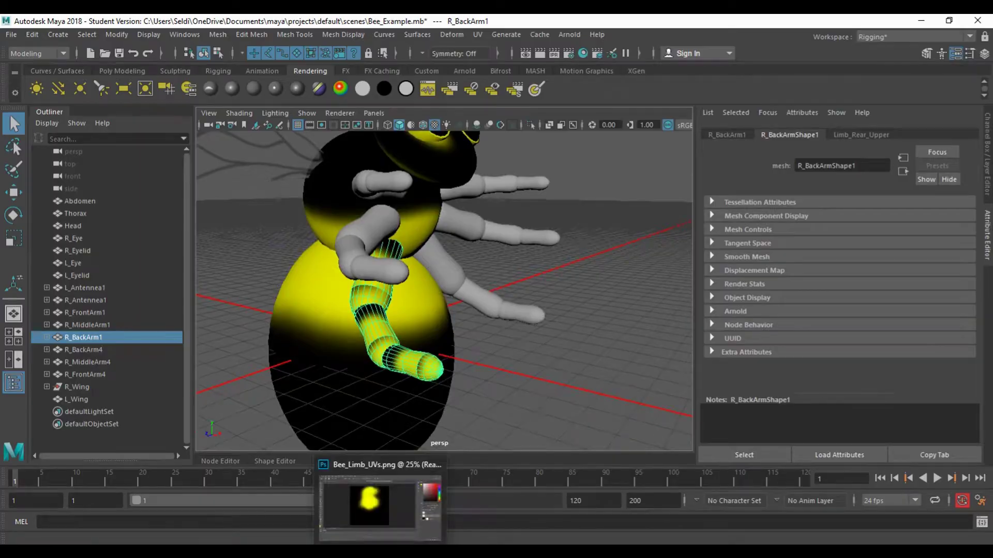
left_click(366, 504)
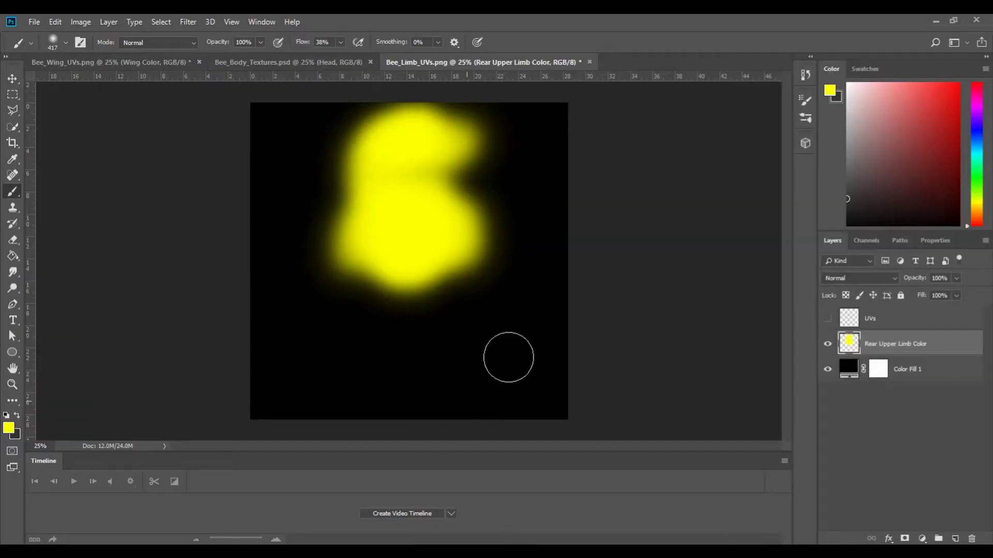
left_click(827, 344)
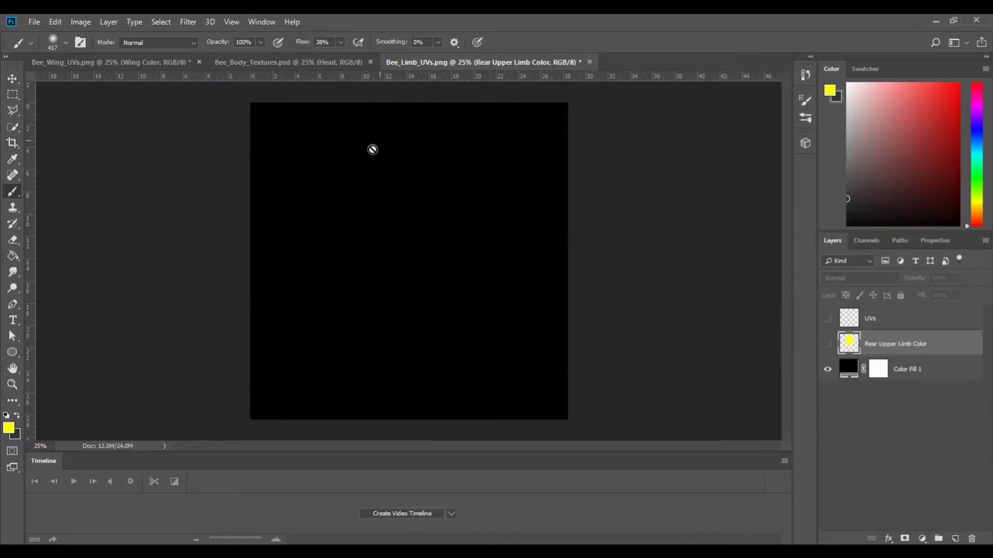
Step: Save the plain black limb texture in the Game Design folder as the Targa file Bee_Rear_Limb_Middle.tga
left_click(34, 22)
left_click(70, 160)
type("Bee_")
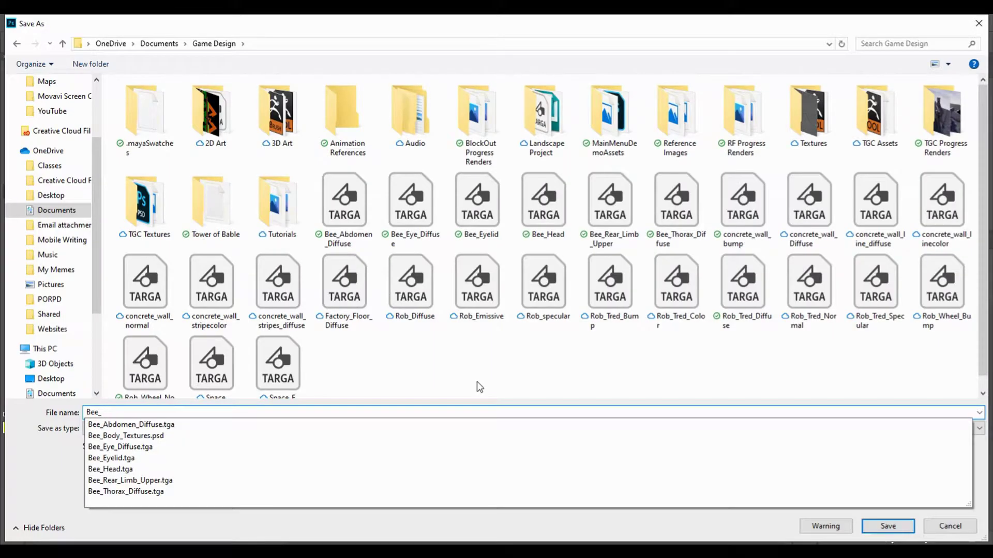
key("Down")
key("Down")
key("Down")
key("Down")
key("Down")
key("Down")
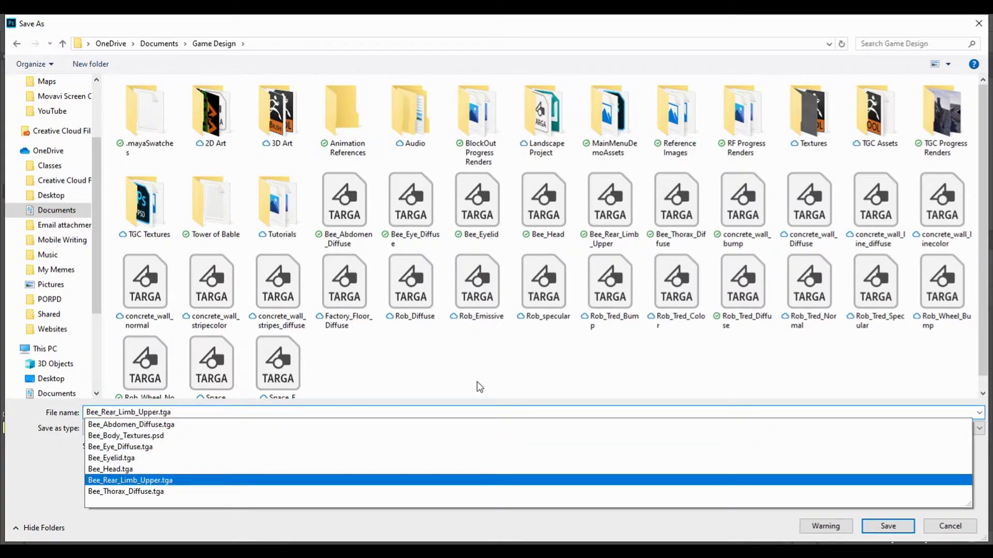
key("Delete")
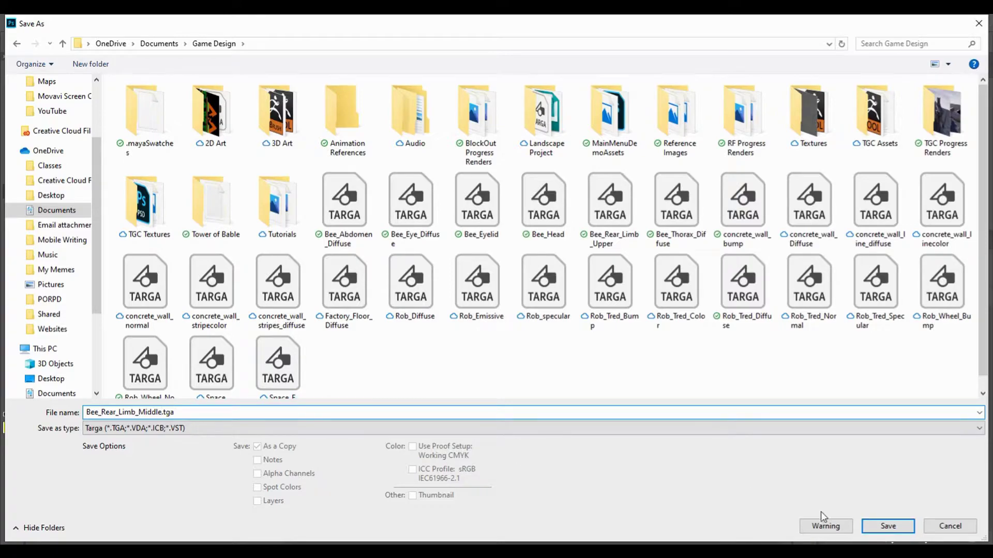
left_click(885, 526)
left_click(532, 194)
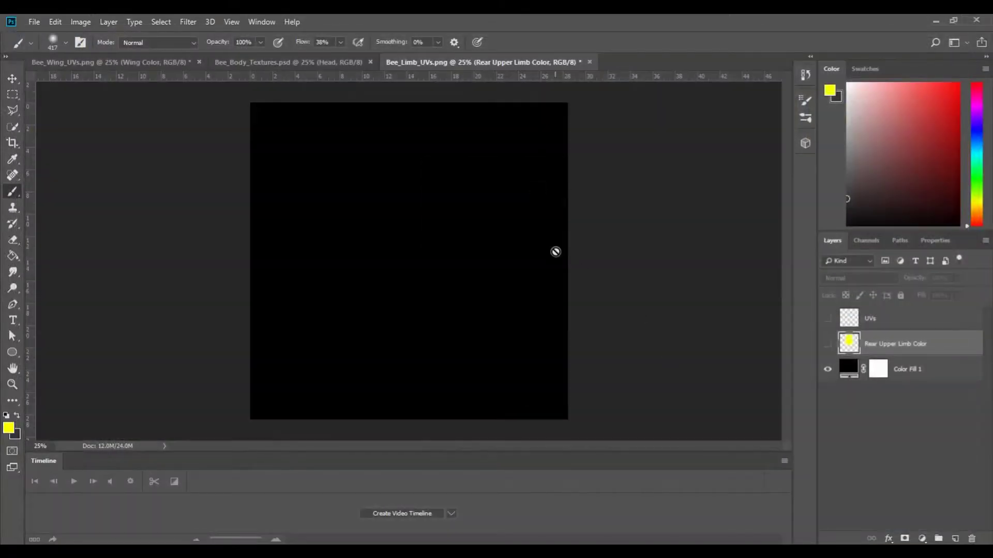
Step: Return to Maya, assign a new Lambert material to R_BackArm2 and name it Limb_Rear_Middle
left_click(490, 499)
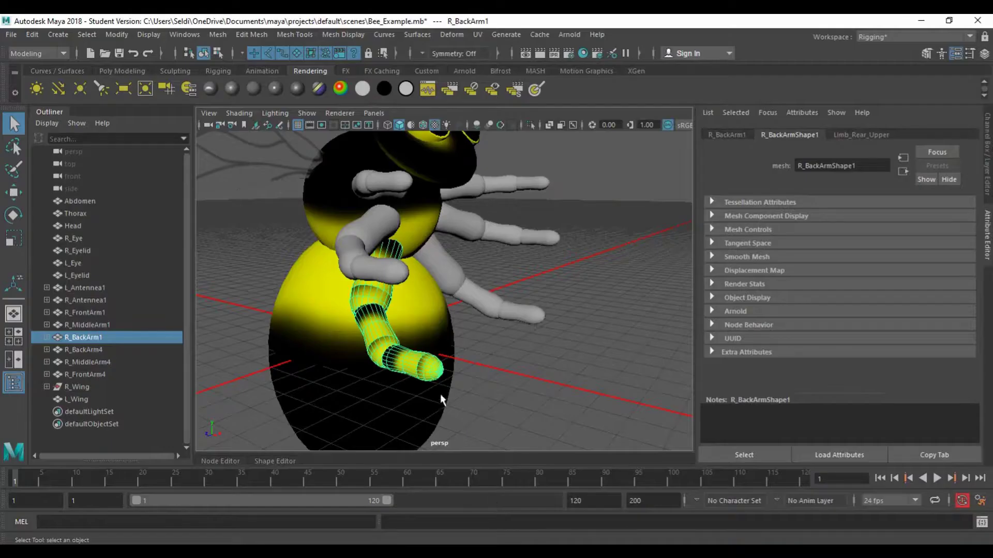
left_click(376, 323)
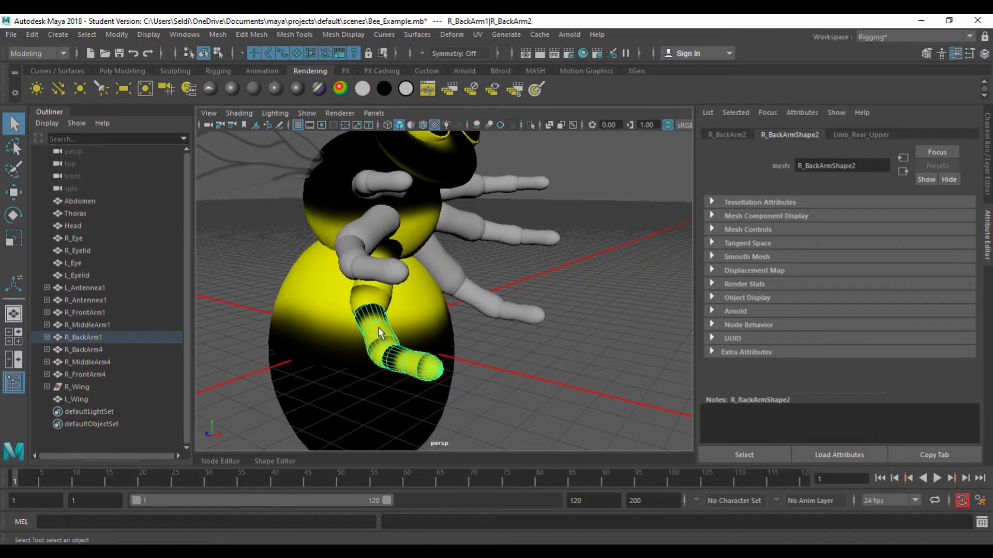
left_click(254, 89)
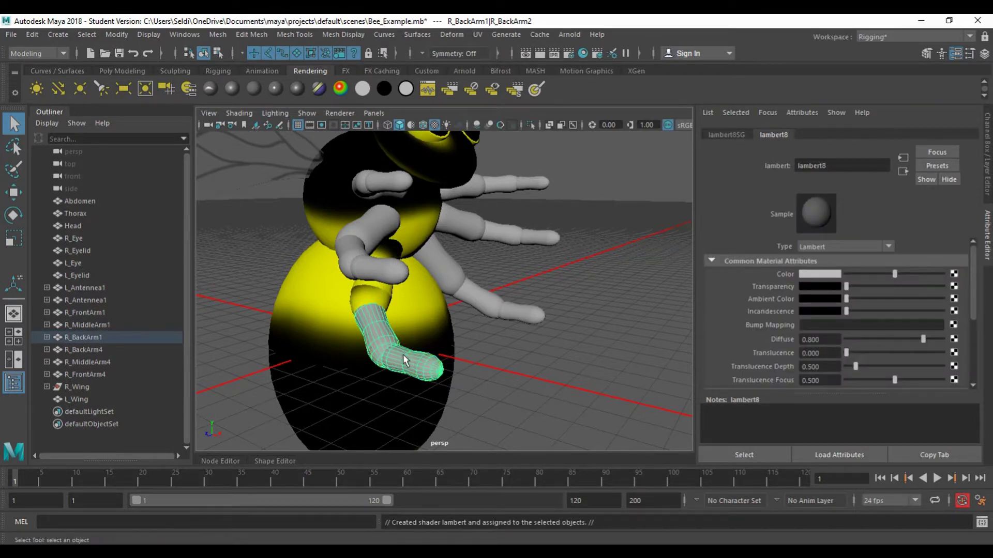
double_click(873, 165)
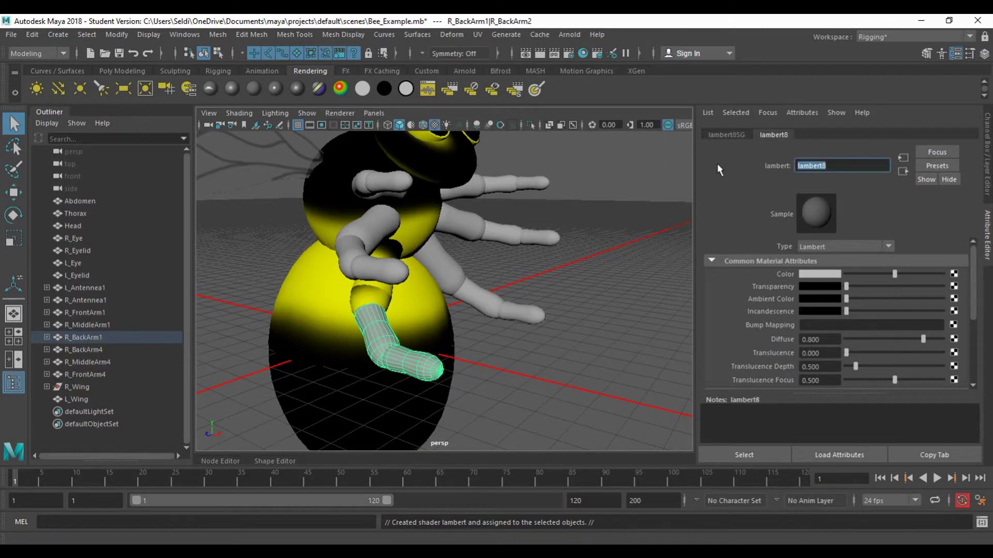
type("Limb_Rear_Middle")
key("Return")
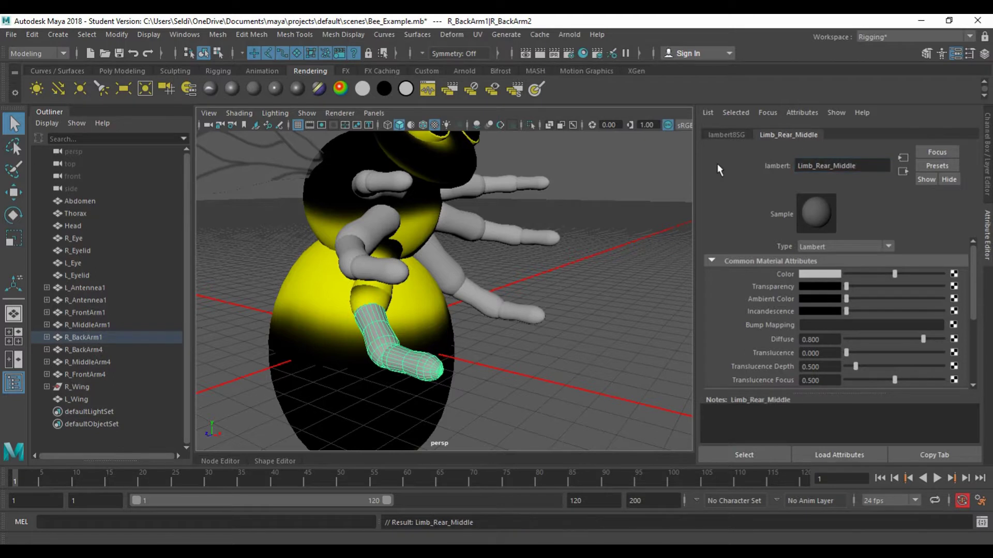
Step: Connect a file texture to the Limb_Rear_Middle material's colour, load Bee_Rear_Limb_Middle.tga, and clear the selection
left_click(953, 274)
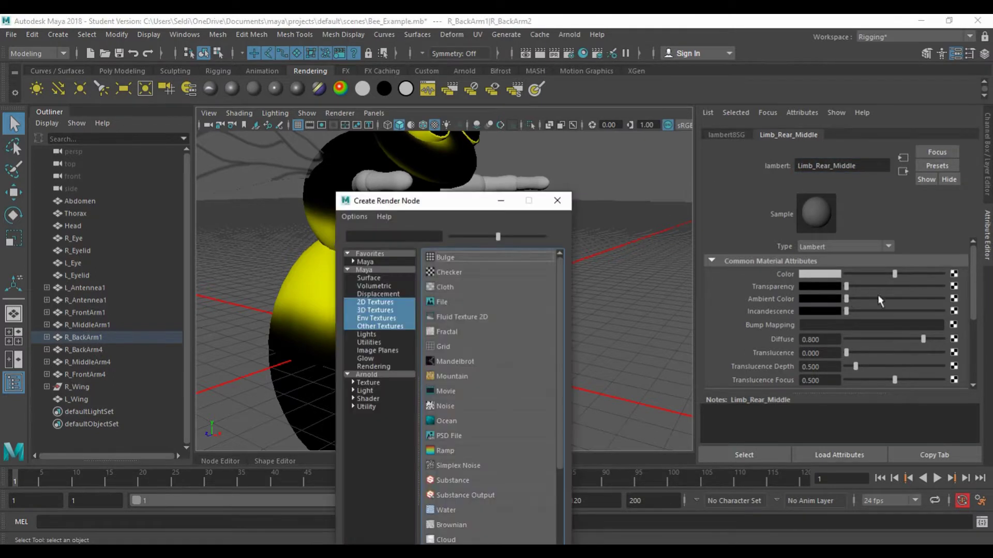
left_click(439, 300)
left_click(957, 304)
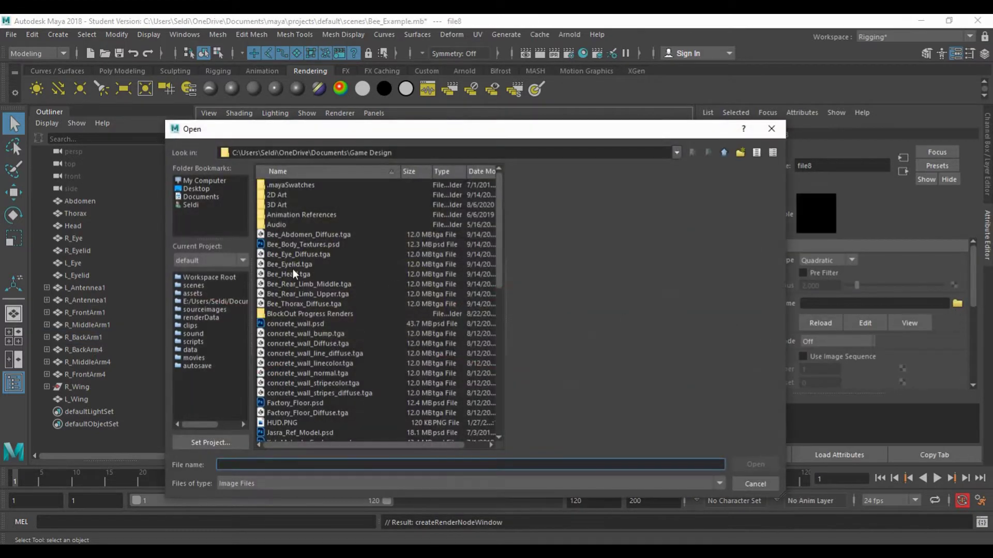
double_click(292, 283)
left_click(554, 334)
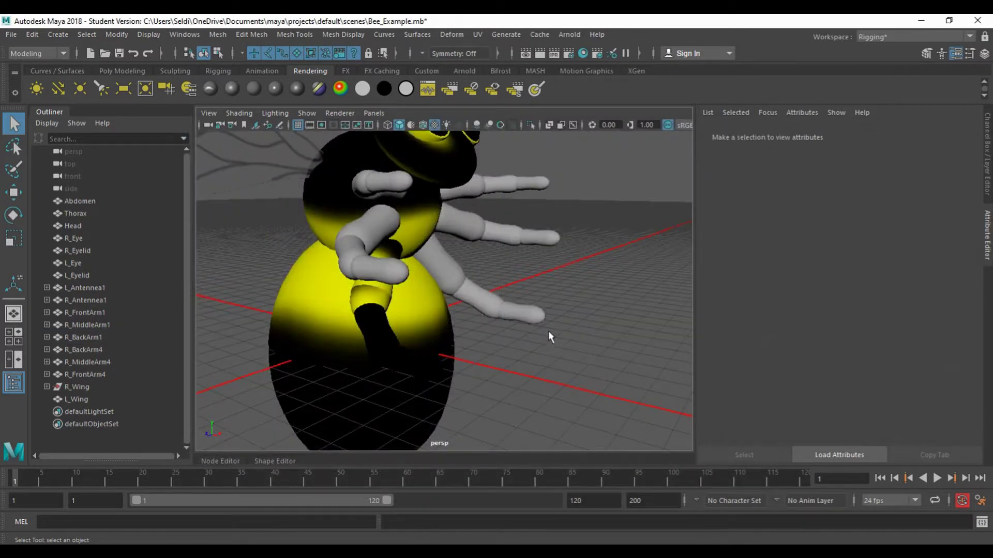
Step: Examine the yellow-to-black joint of the rear arm from several angles, as well as the whole textured bee
left_click_drag(493, 351, 603, 343, "alt")
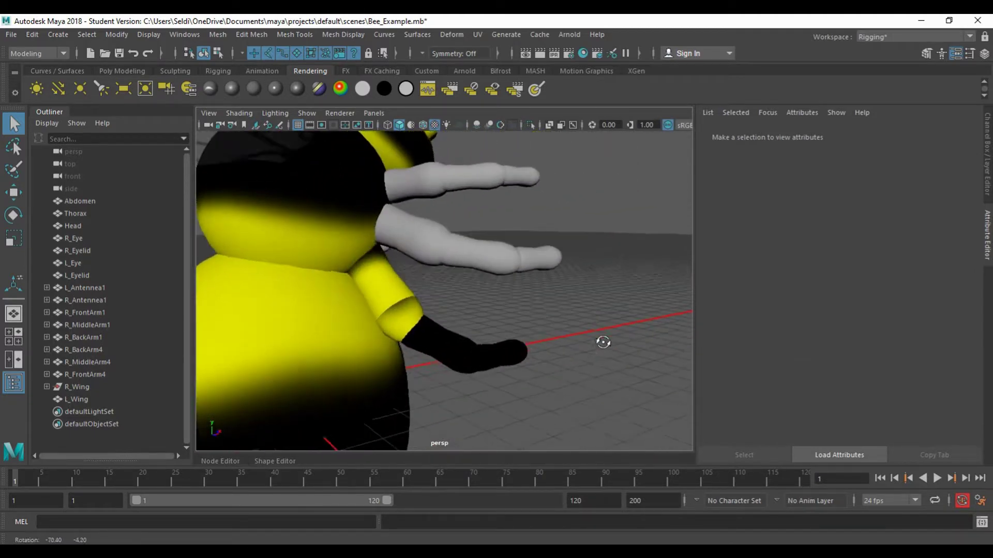
scroll(478, 339, "up", 3)
scroll(415, 343, "up", 3)
left_click(448, 325)
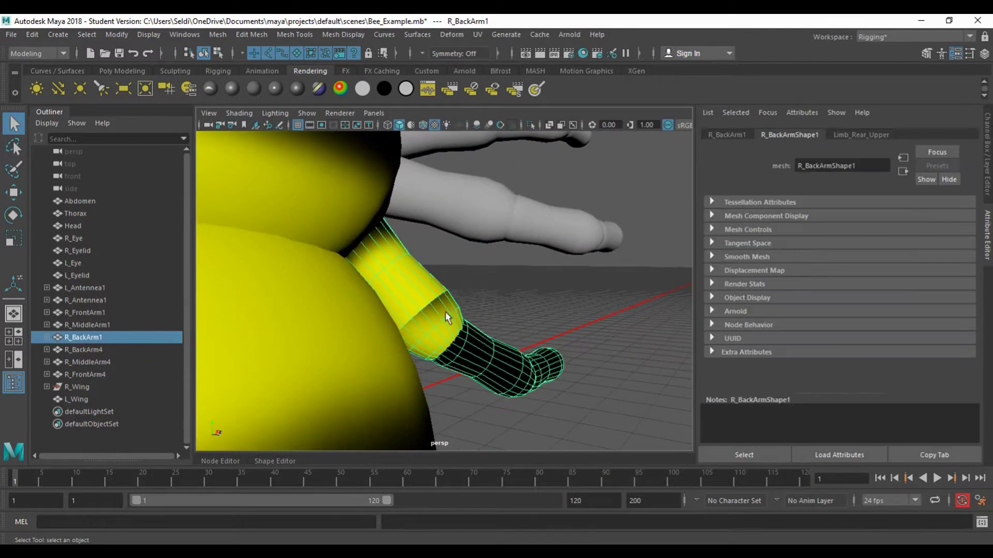
scroll(457, 313, "up", 2)
left_click_drag(464, 315, 259, 306, "alt")
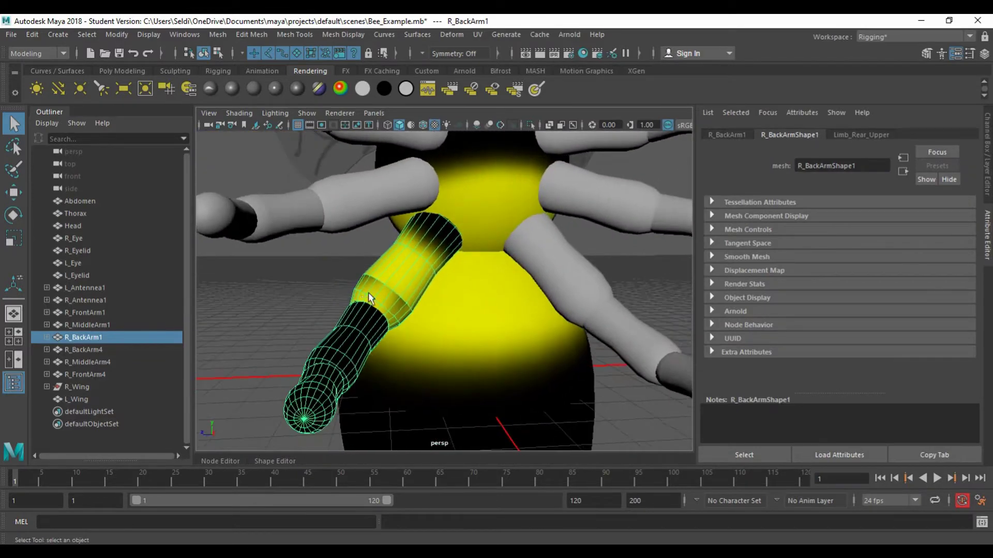
left_click(359, 290)
left_click_drag(379, 285, 461, 309, "alt")
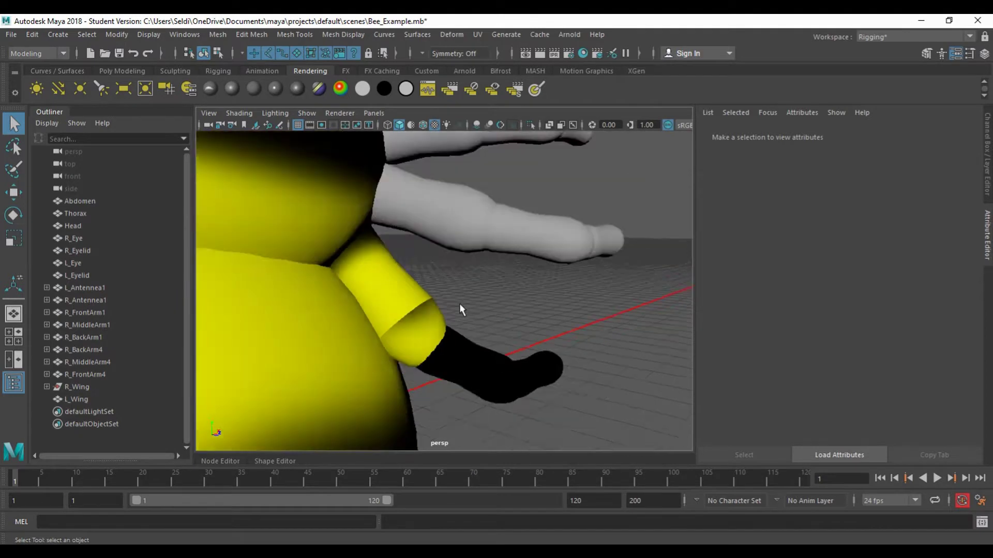
scroll(460, 308, "down", 8)
left_click_drag(518, 296, 381, 307, "alt")
scroll(381, 307, "up", 5)
middle_click_drag(334, 295, 352, 326, "alt")
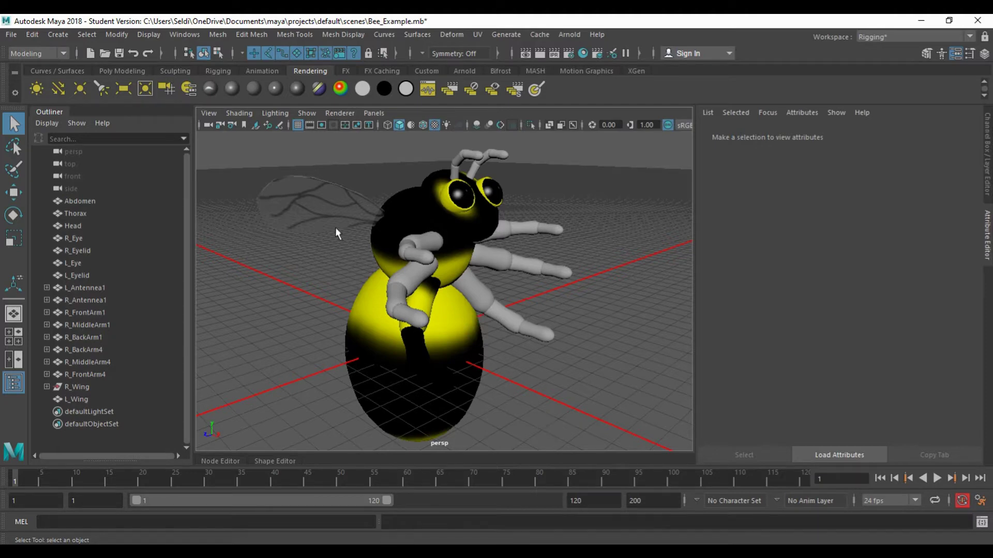
left_click(11, 34)
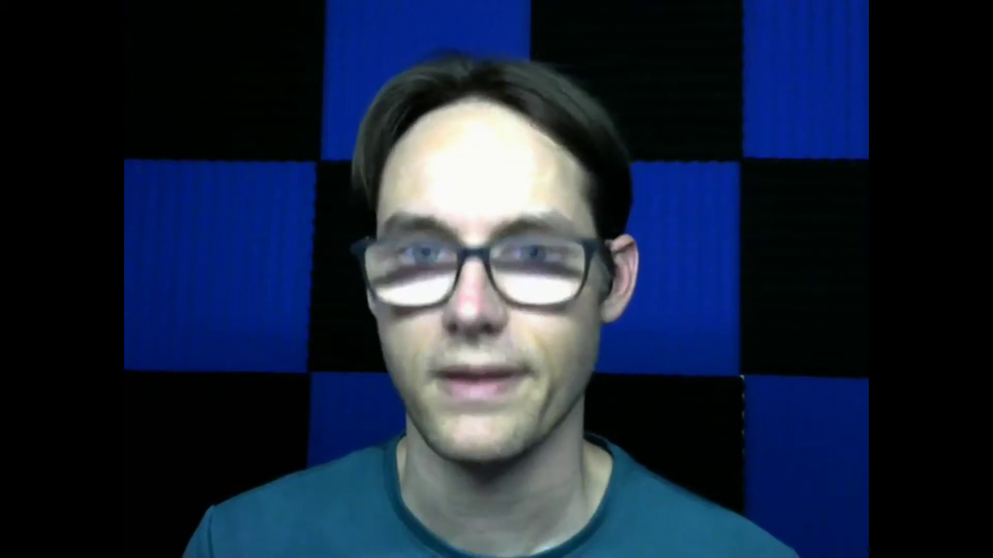